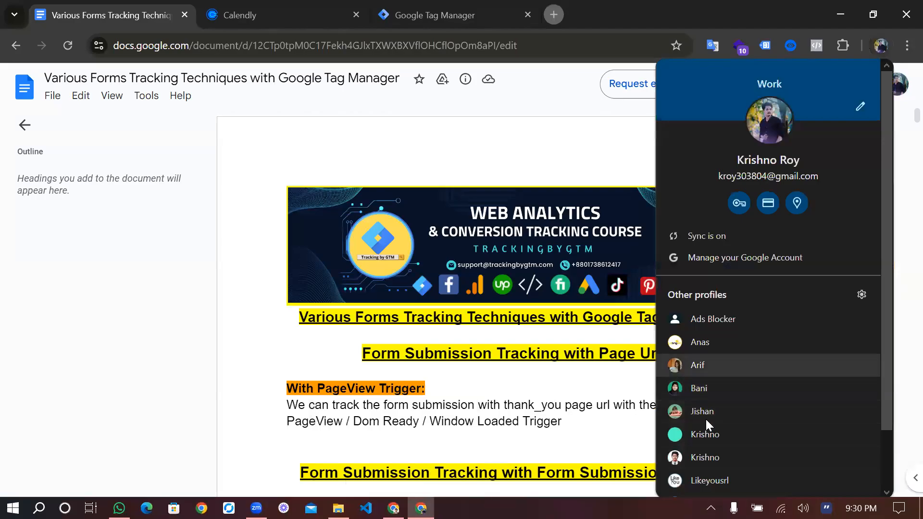
Switch to the TrackingbyGTM browser profile and open the Course Modules document from the Bach-1 Course Document folder in Google Drive
click(705, 435)
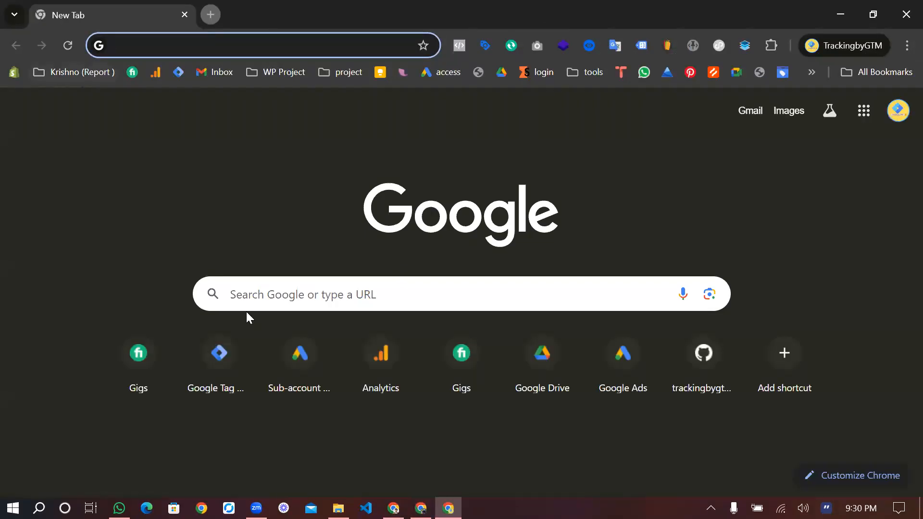
click(73, 72)
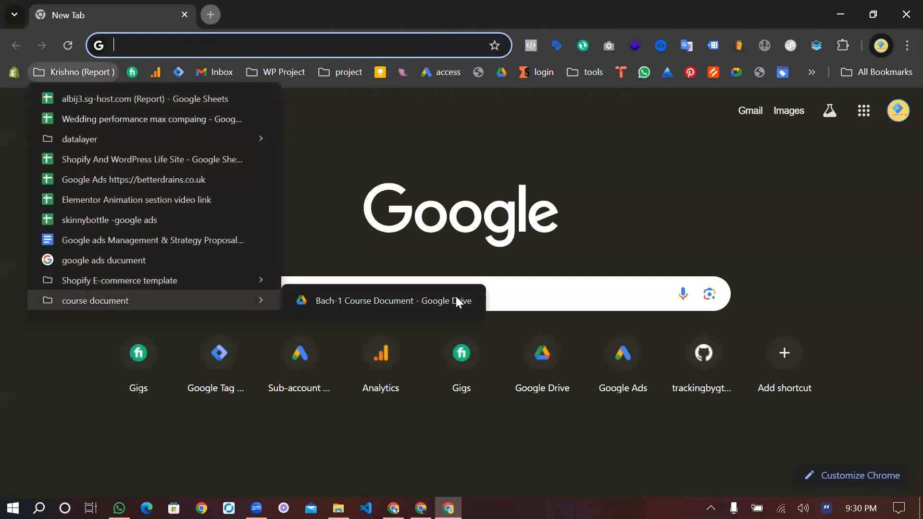
click(456, 296)
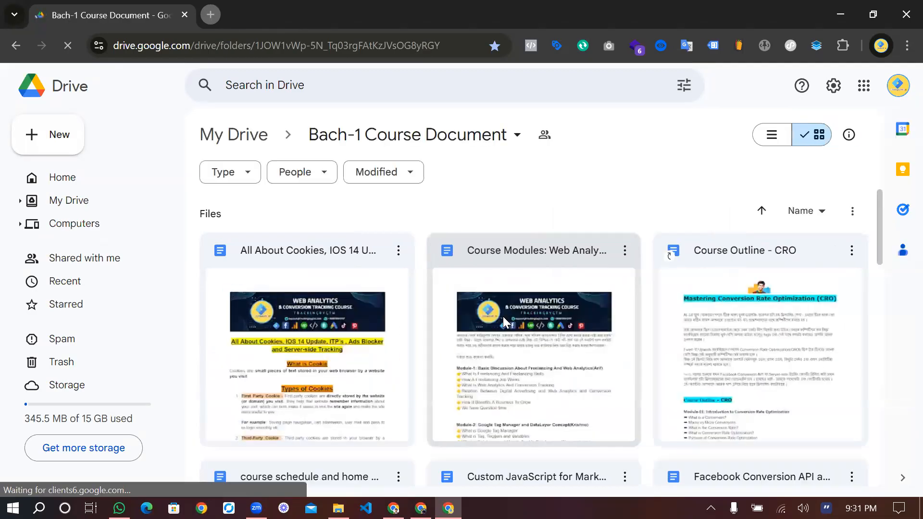
click(503, 321)
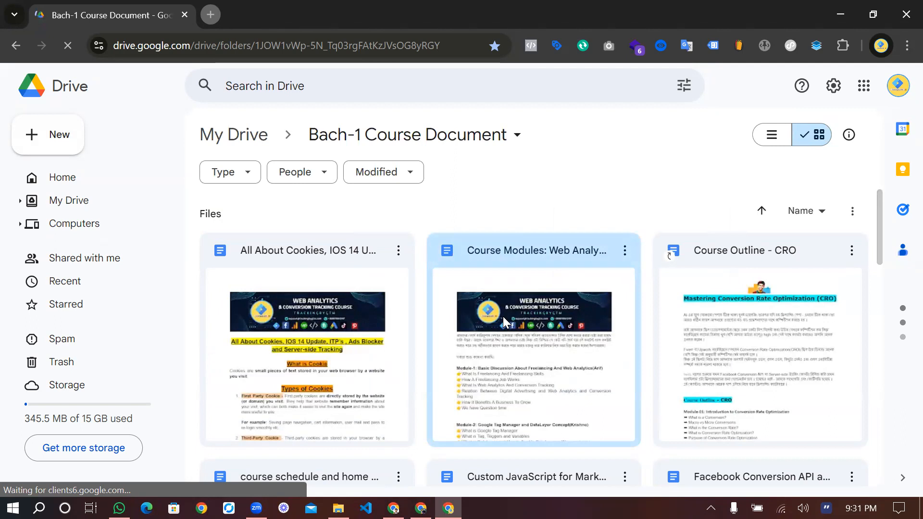
double_click(506, 356)
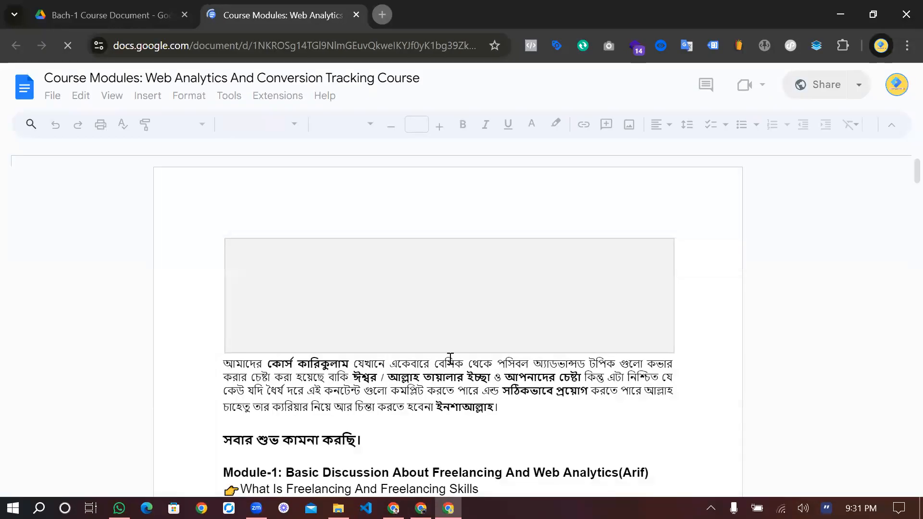
Examine the course outline from Module-1 through the Module-6 custom event setup topics
scroll(451, 358, down, 2)
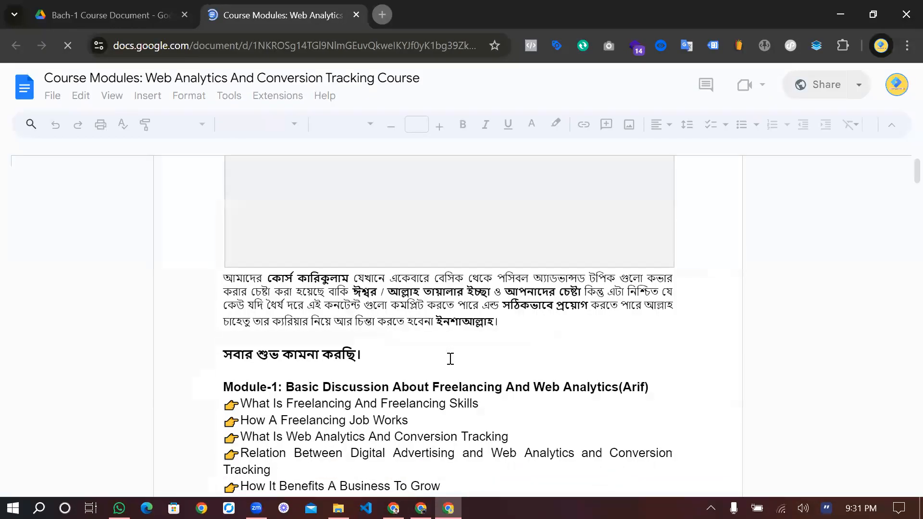
scroll(450, 358, down, 2)
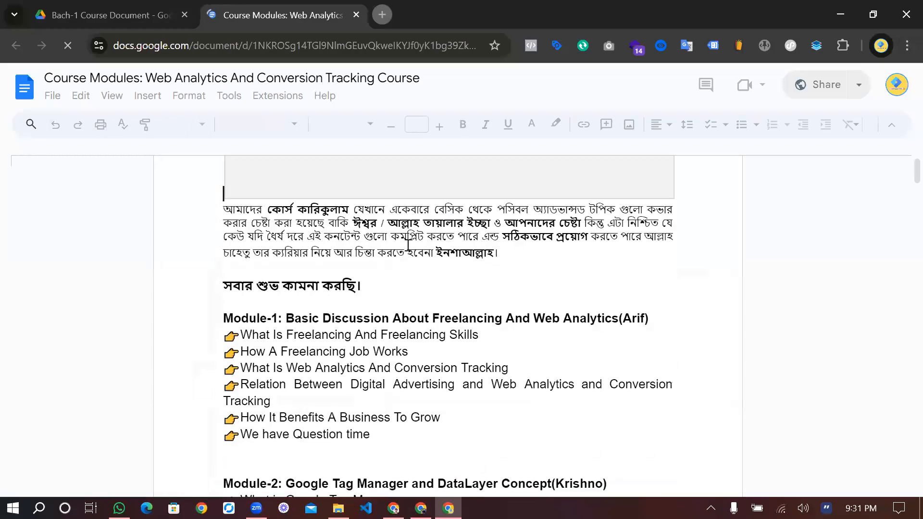
scroll(431, 242, down, 4)
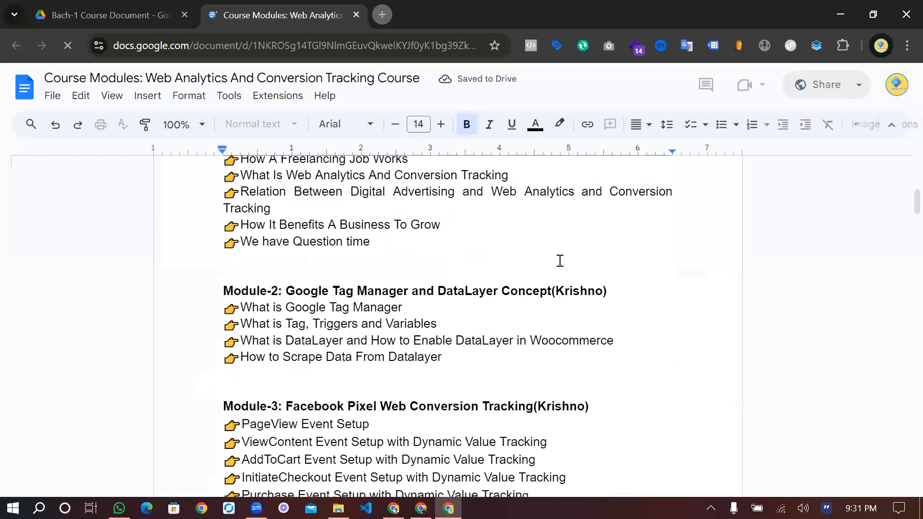
scroll(453, 258, down, 12)
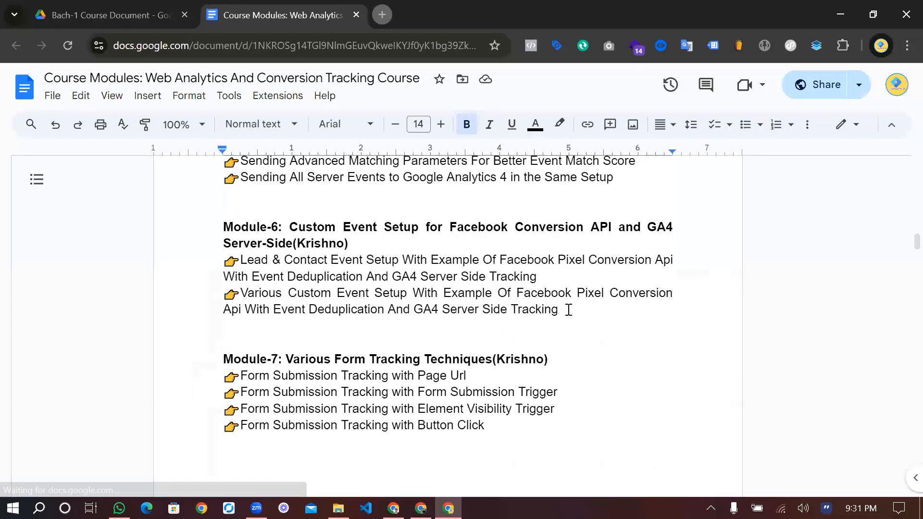
drag(503, 301, 204, 234)
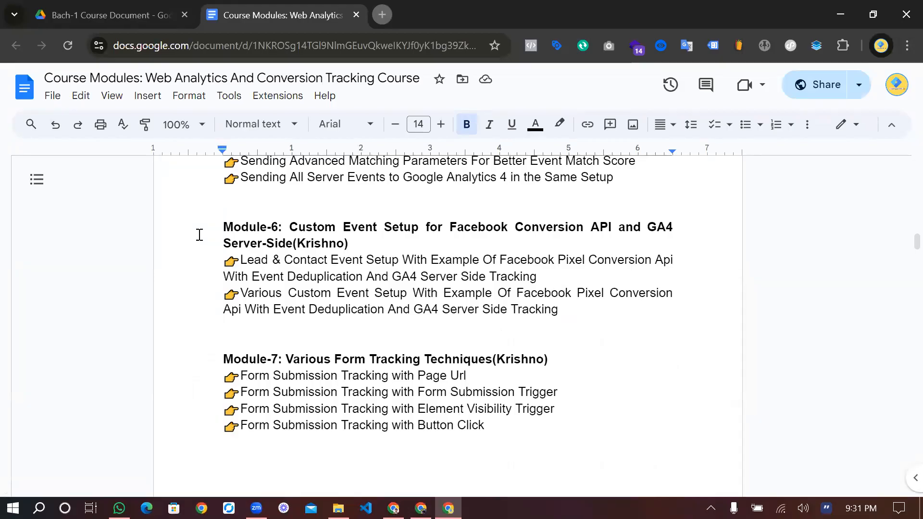
click(361, 248)
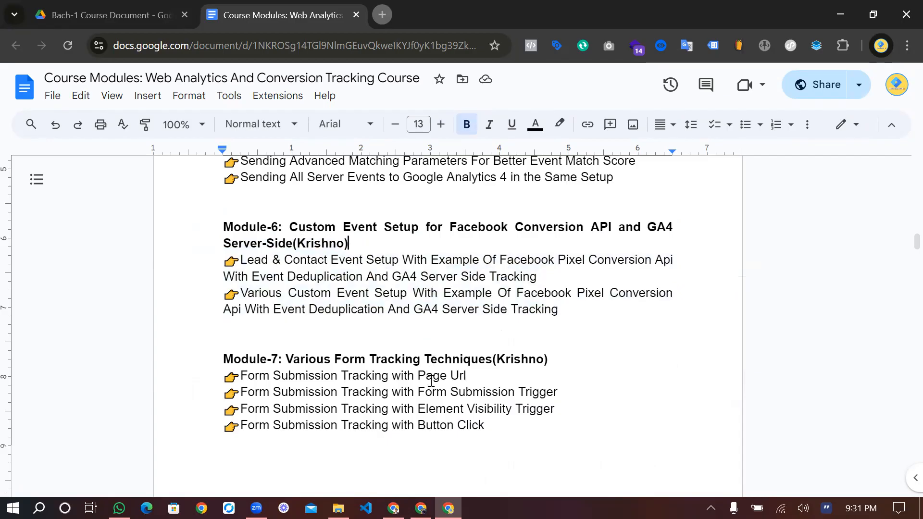
Read the Module-7 form submission tracking topics, from page URL to button click
scroll(431, 381, down, 1)
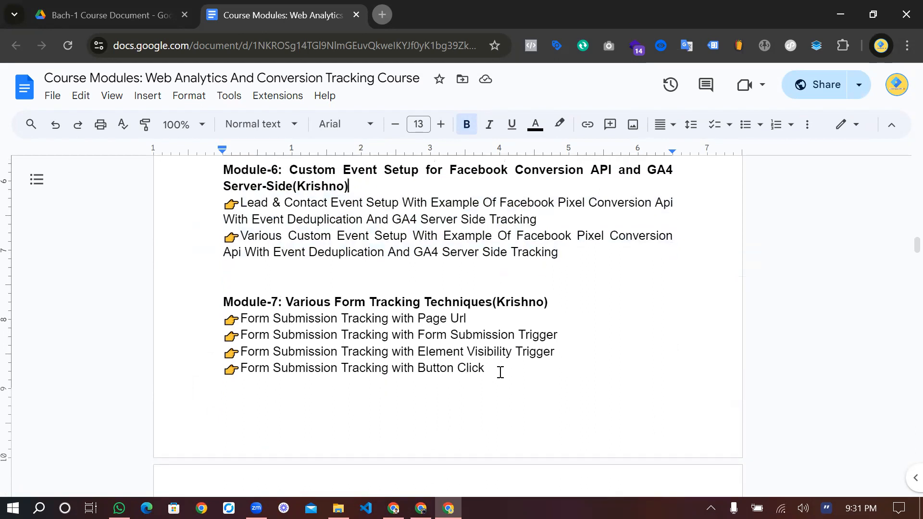
drag(486, 368, 226, 302)
click(226, 303)
scroll(362, 384, down, 1)
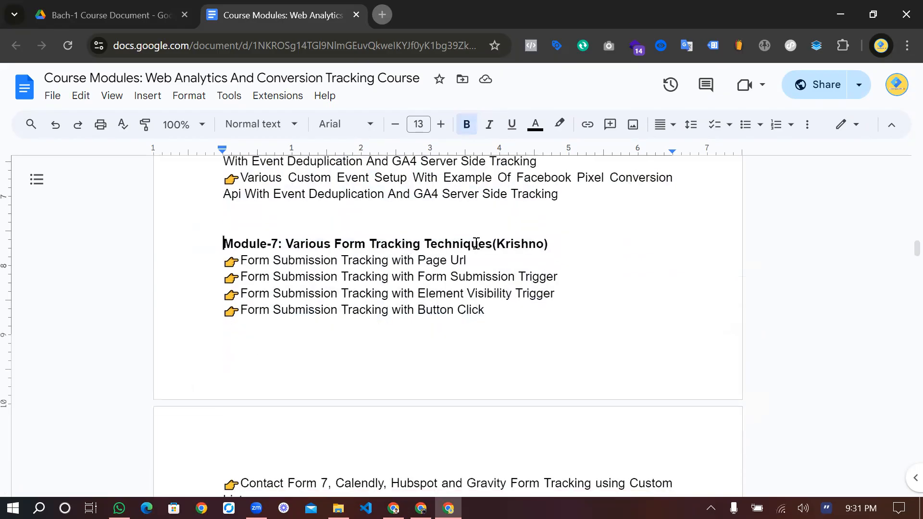
scroll(476, 243, down, 1)
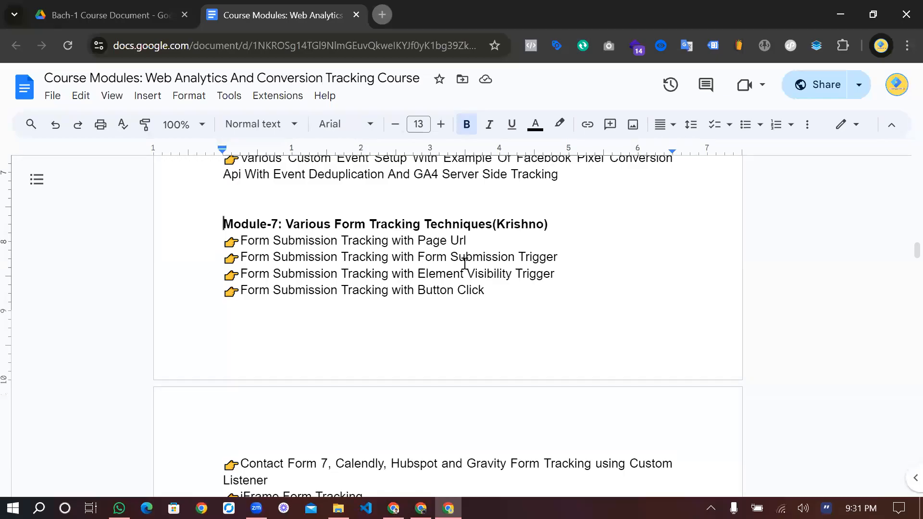
click(334, 266)
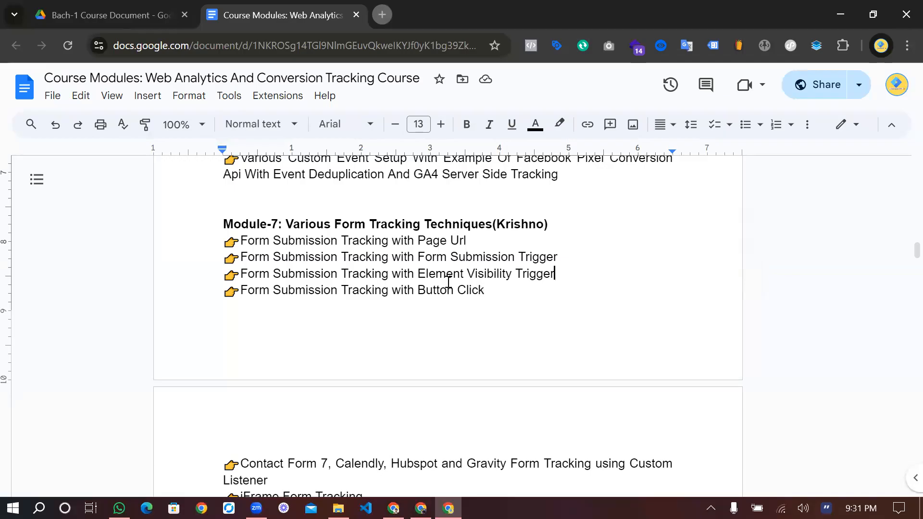
drag(485, 290, 228, 241)
click(434, 291)
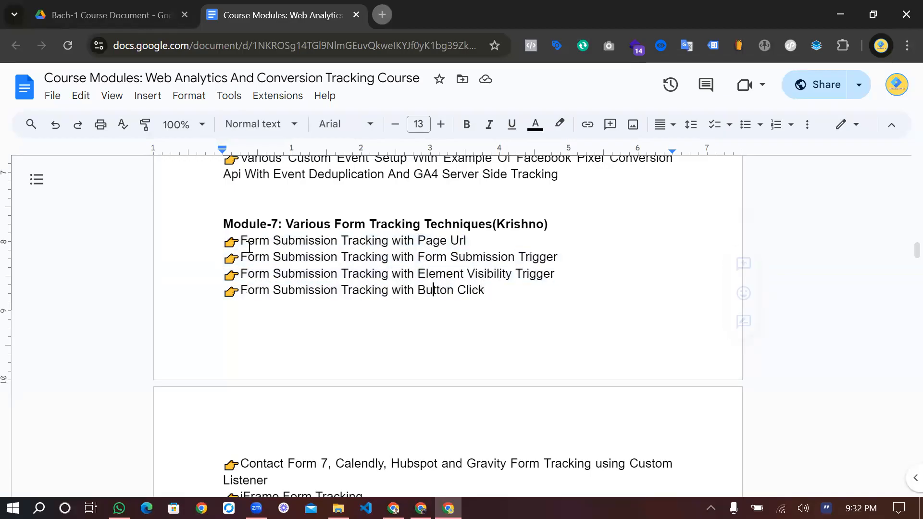
Read the remaining Module-7 topics, highlighting Contact Form 7, Calendly, Hubspot and Gravity Form tracking with a custom listener
scroll(431, 314, down, 1)
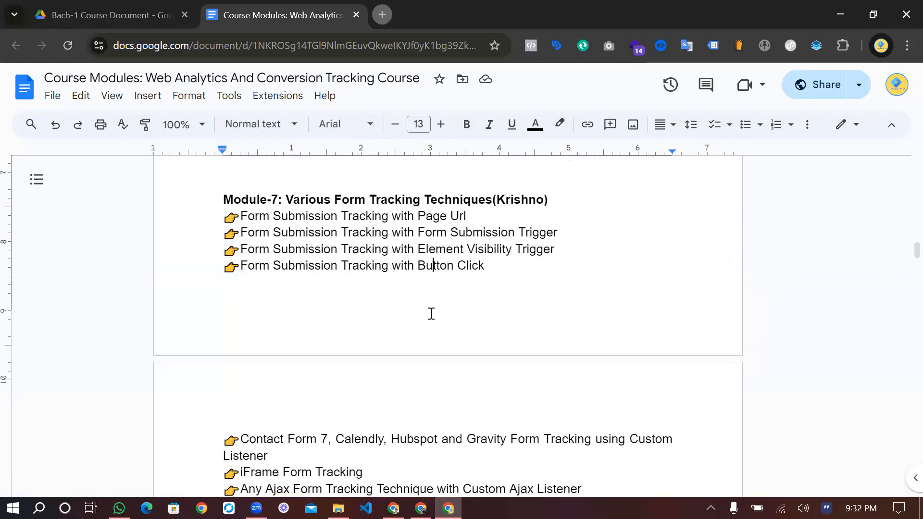
scroll(431, 313, down, 1)
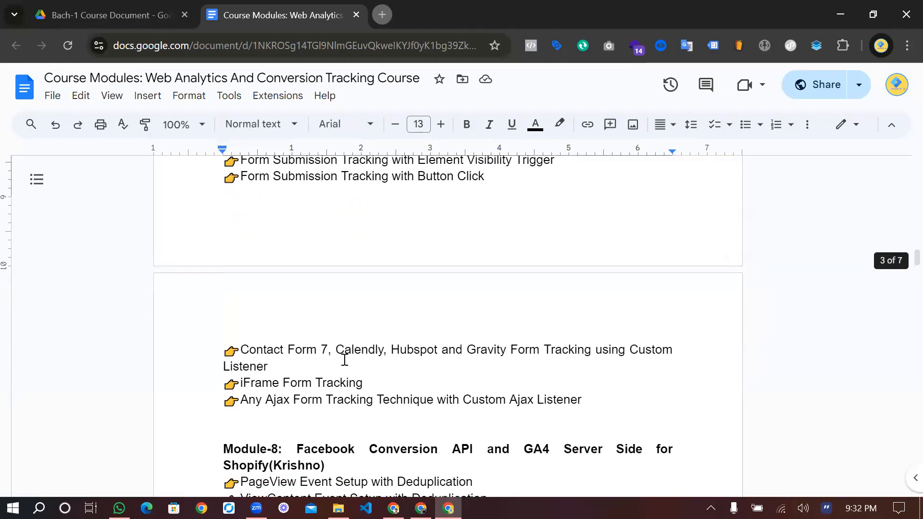
scroll(272, 362, up, 1)
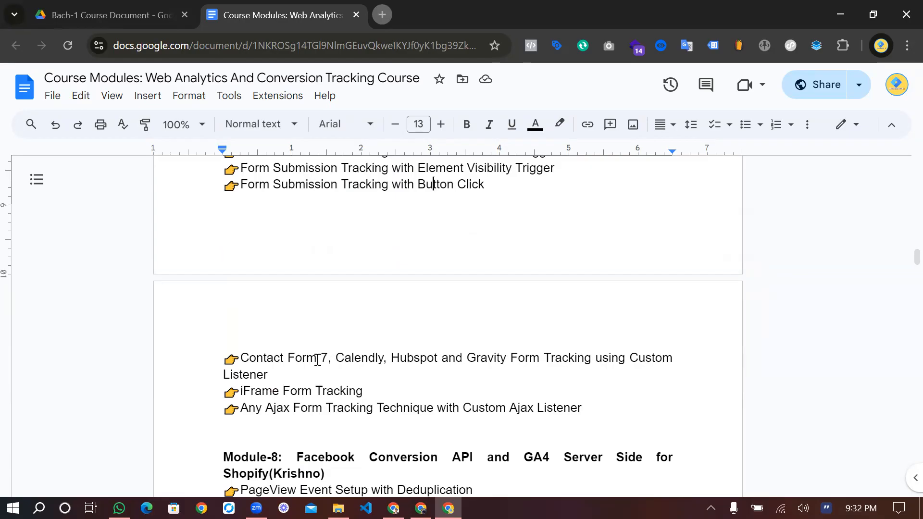
drag(329, 359, 240, 360)
drag(384, 360, 435, 359)
click(434, 358)
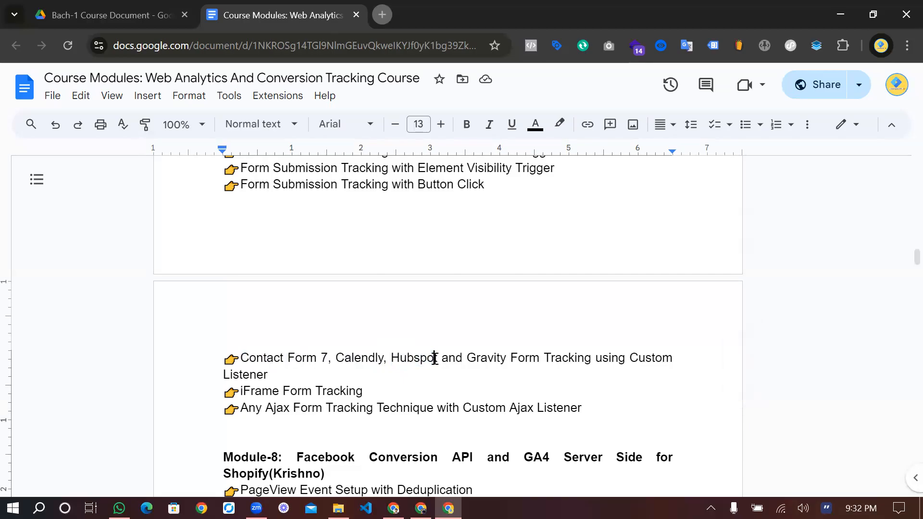
drag(387, 358, 246, 350)
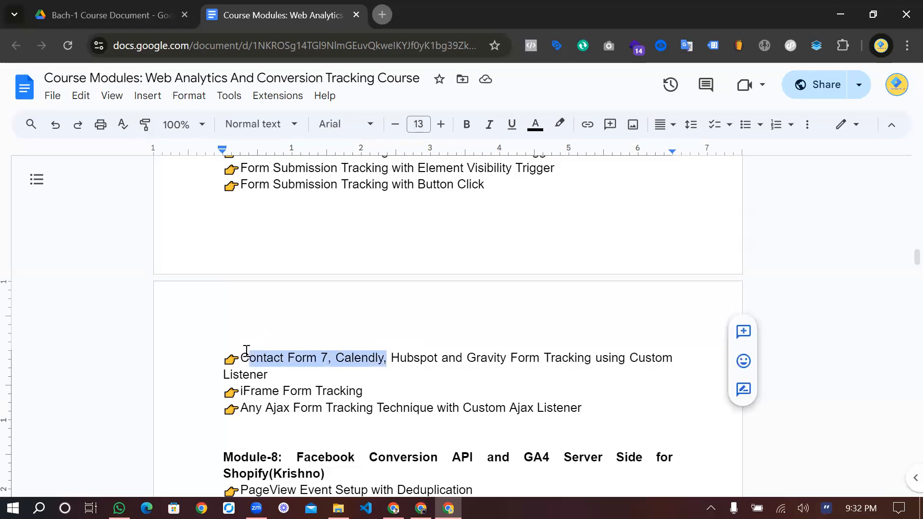
click(245, 353)
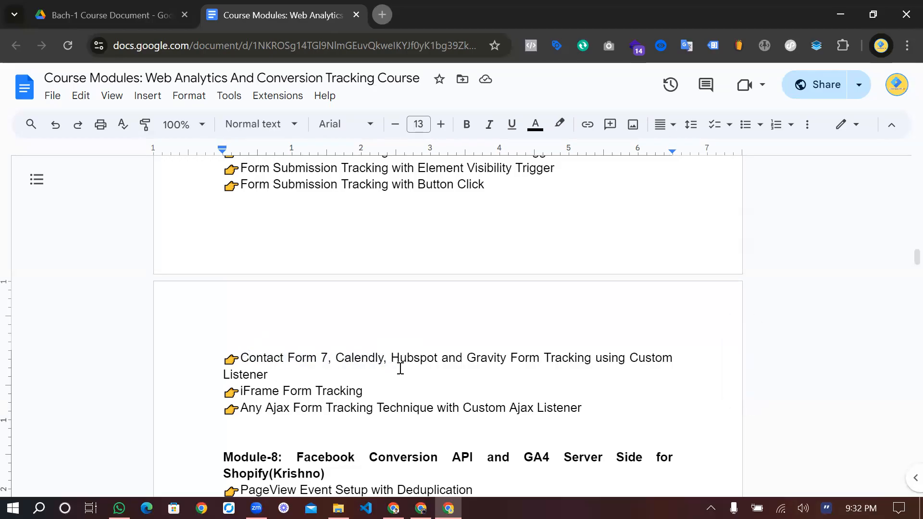
drag(391, 358, 401, 372)
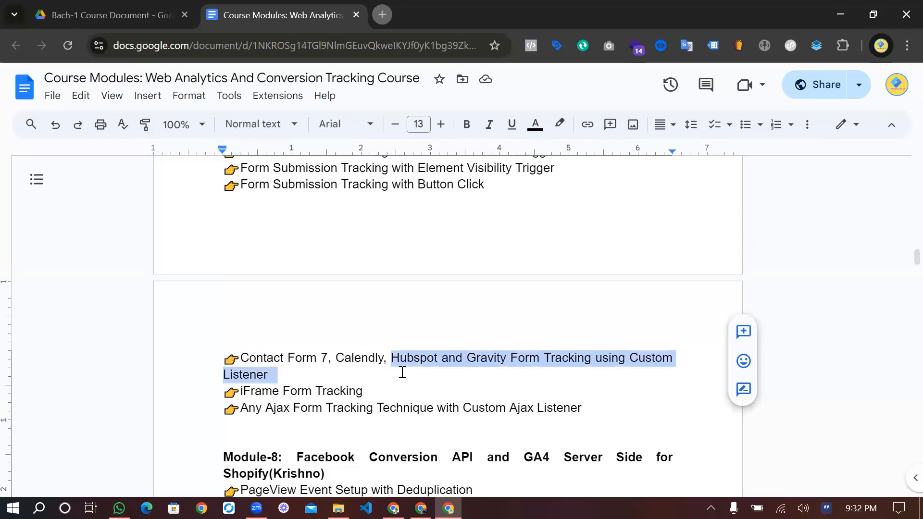
click(403, 372)
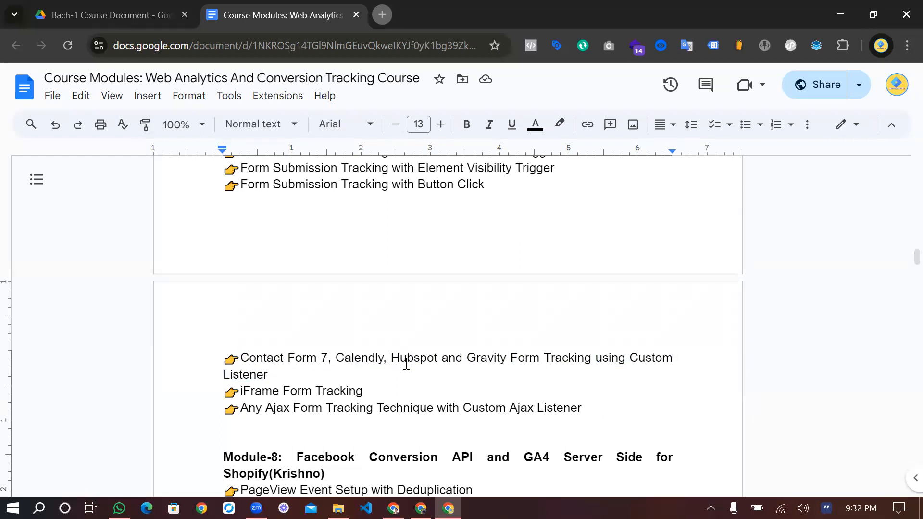
drag(407, 360, 400, 360)
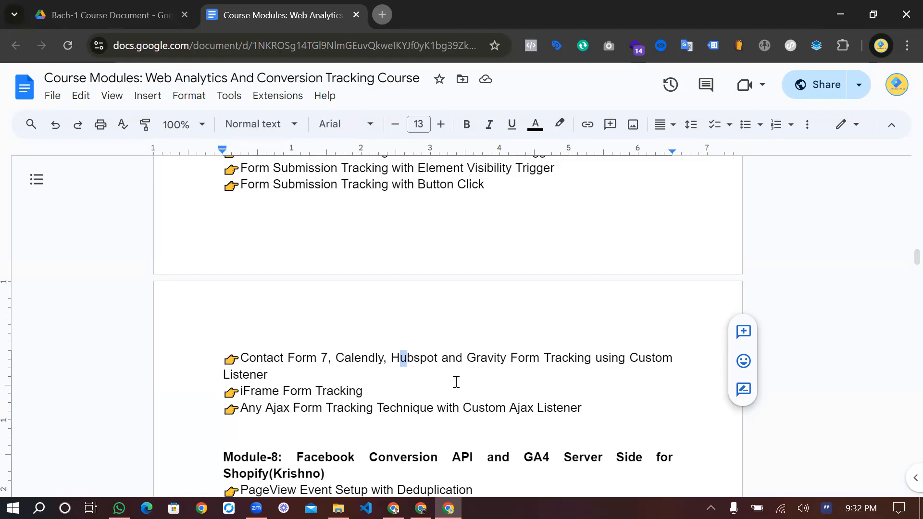
click(466, 358)
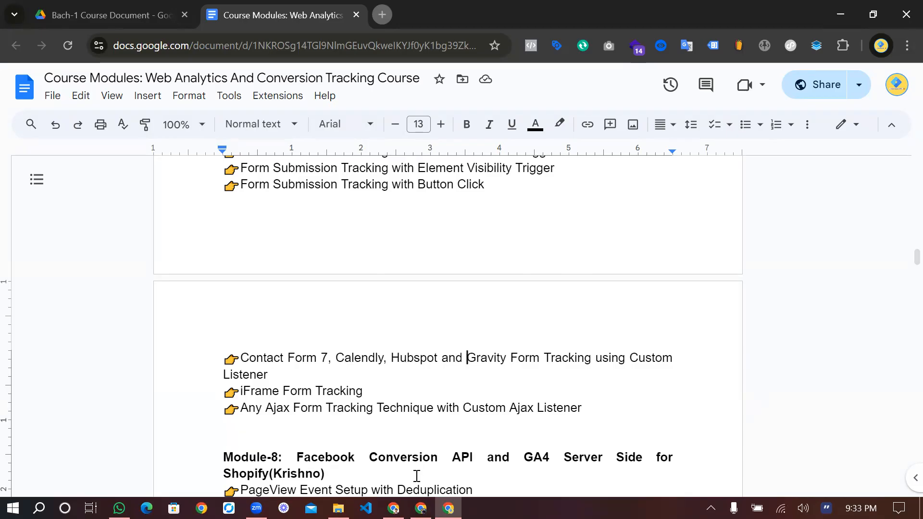
Return to the browser window with Google Tag Manager, preview the container and connect Tag Assistant to the prefilled store website
click(421, 508)
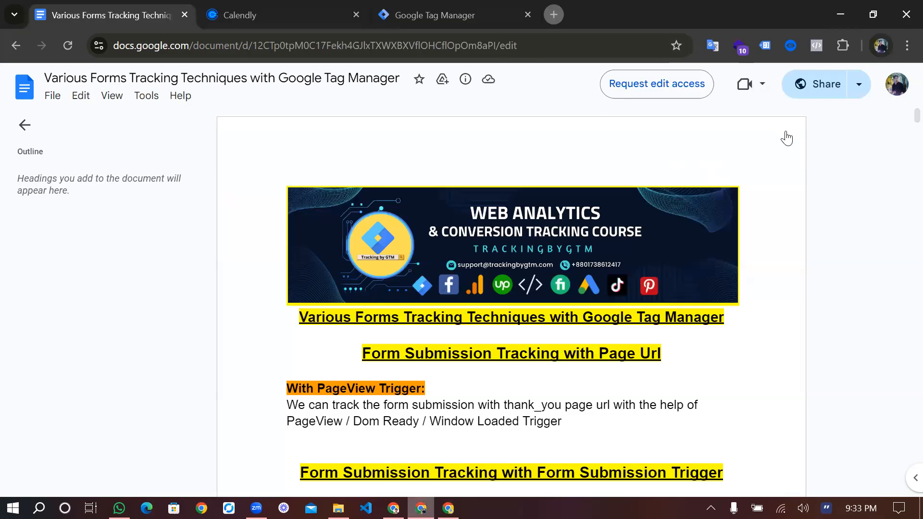
key(ctrl+Tab)
key(ctrl+Tab)
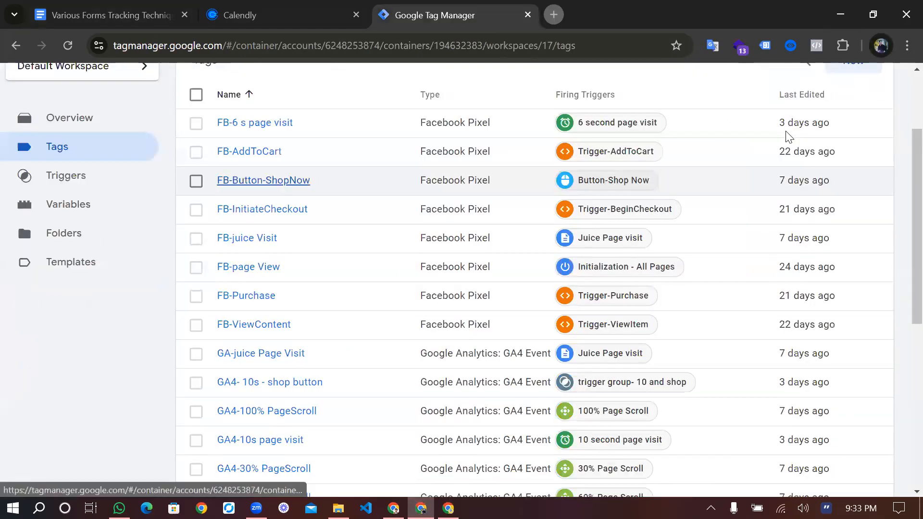
scroll(785, 131, up, 3)
click(786, 131)
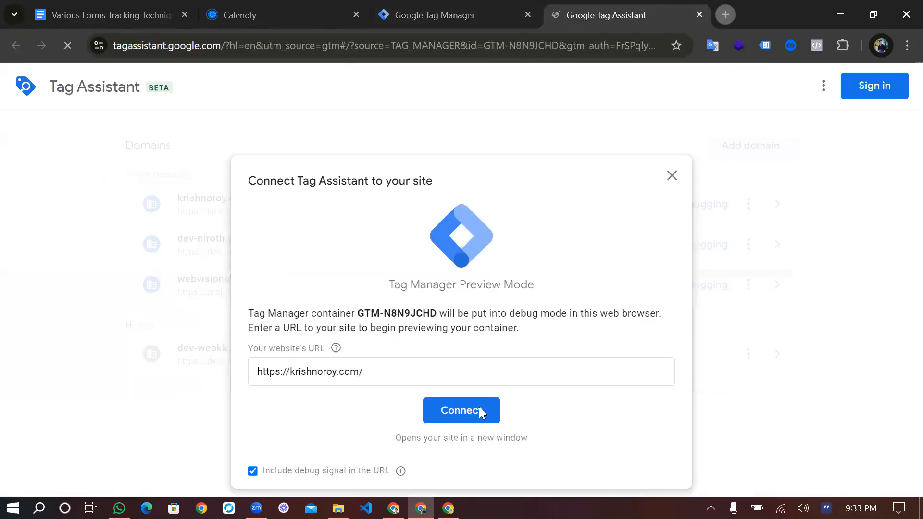
click(479, 408)
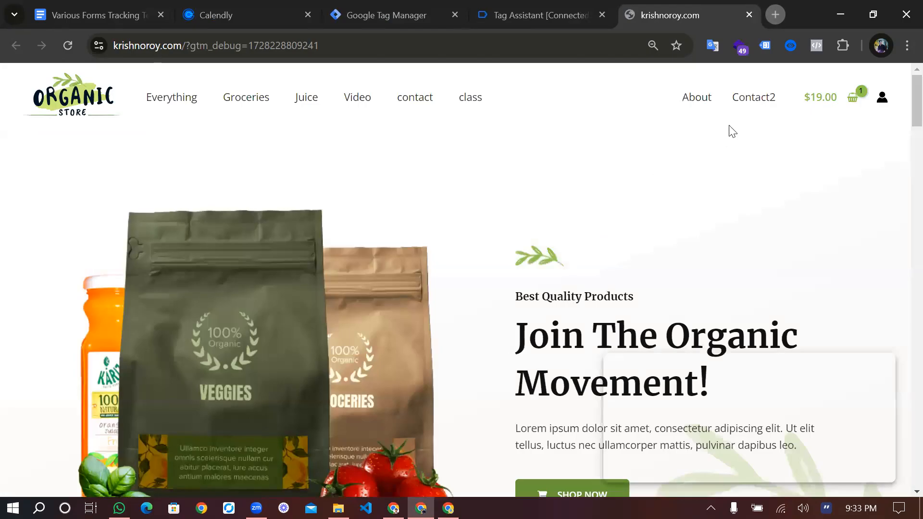
Open the store's contact page and look over its contact form and the embedded Calendly booking widget
scroll(731, 131, down, 3)
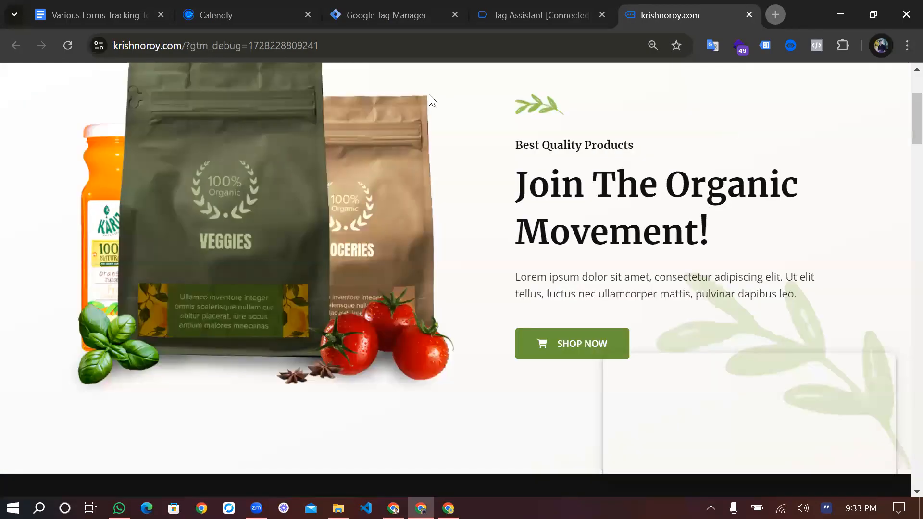
scroll(429, 95, down, 1)
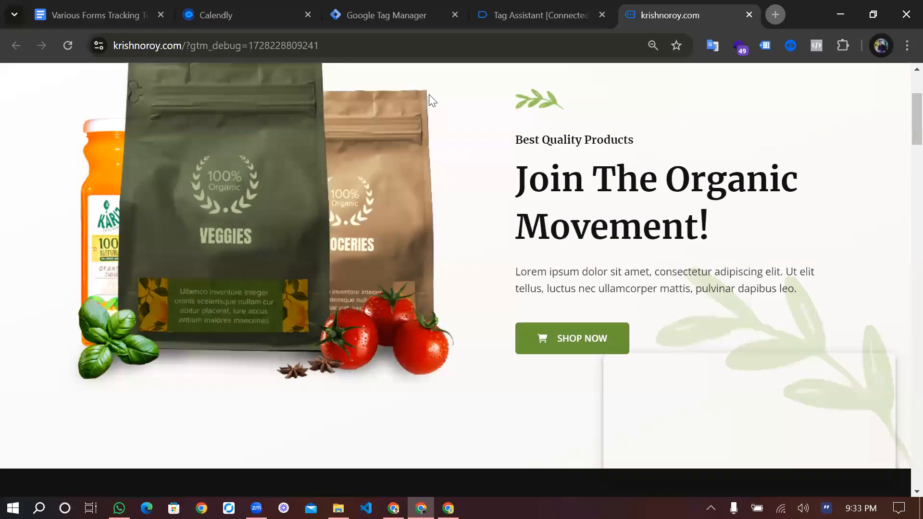
click(429, 95)
scroll(388, 288, down, 8)
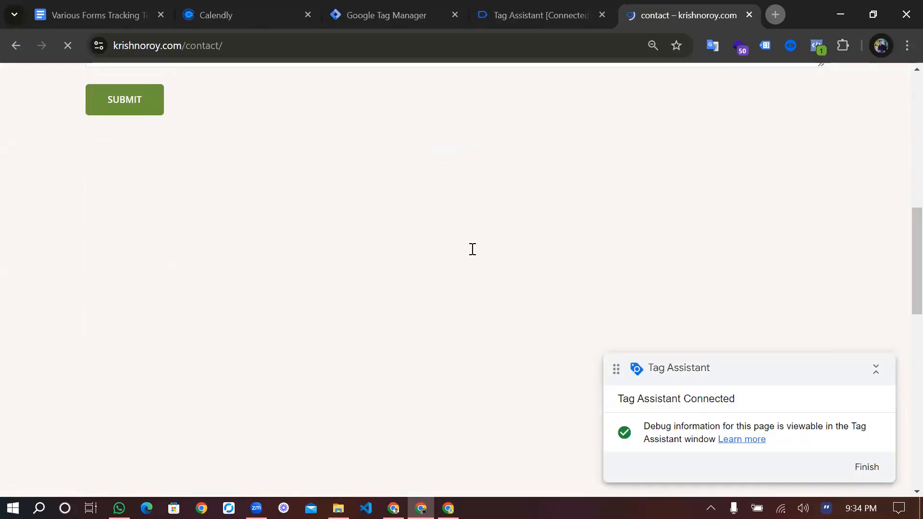
scroll(469, 256, up, 4)
scroll(471, 256, down, 6)
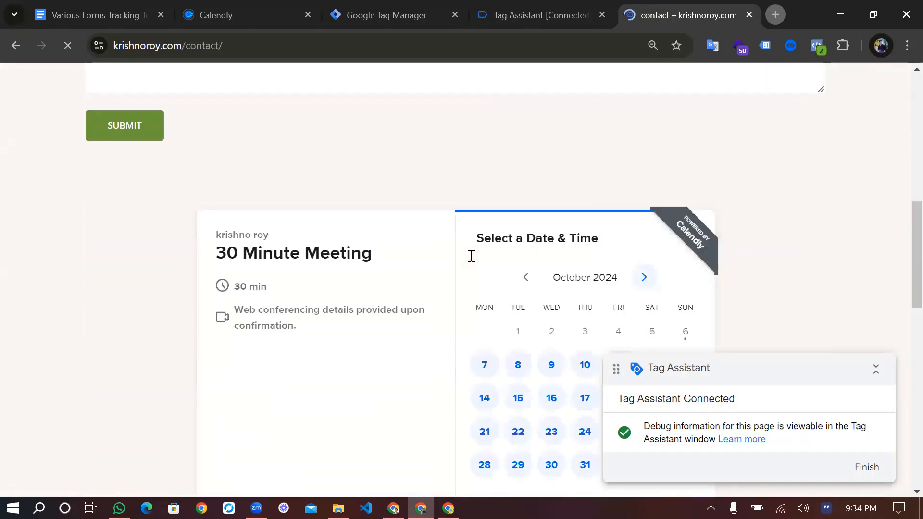
scroll(470, 255, up, 10)
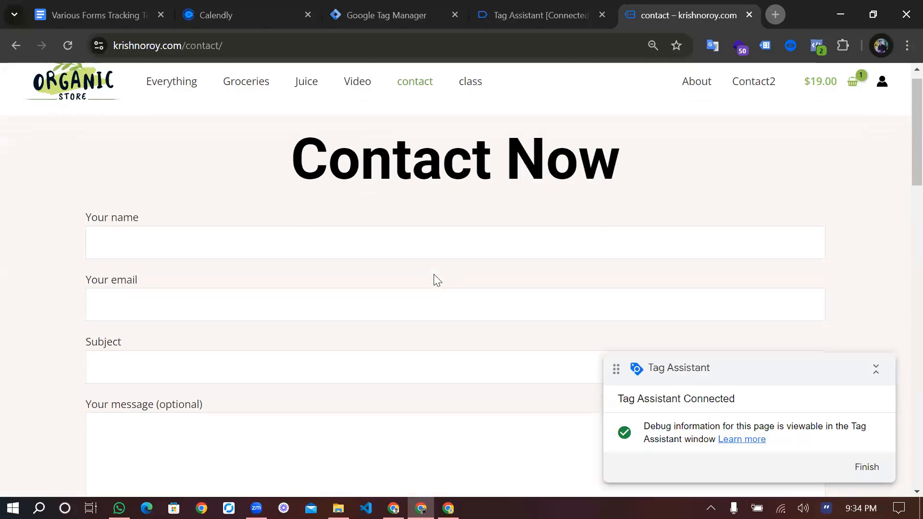
Inspect the "Your name" field of the Contact Now form in the developer tools
scroll(435, 278, down, 2)
scroll(441, 225, up, 1)
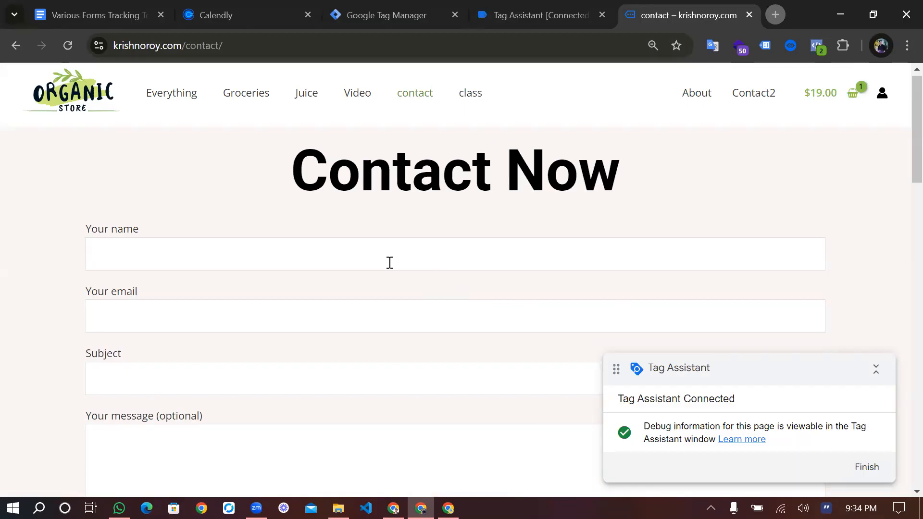
scroll(352, 257, down, 1)
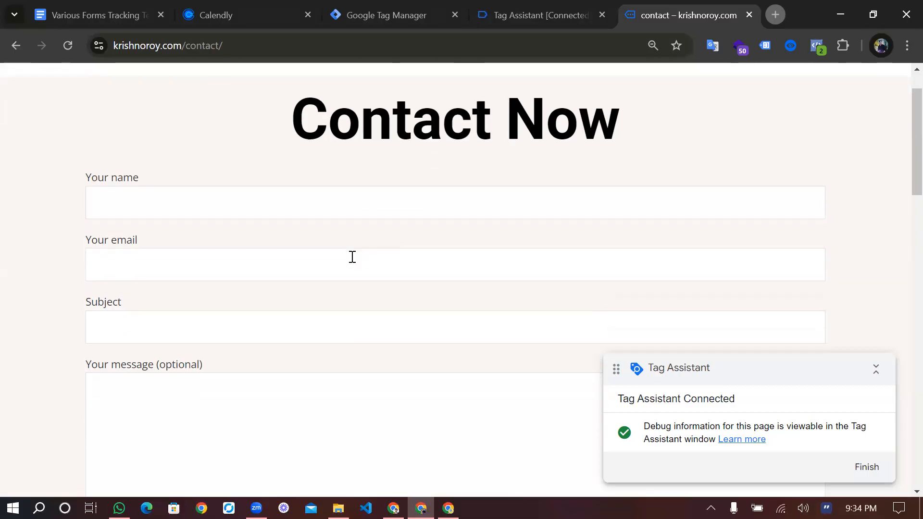
right_click(312, 187)
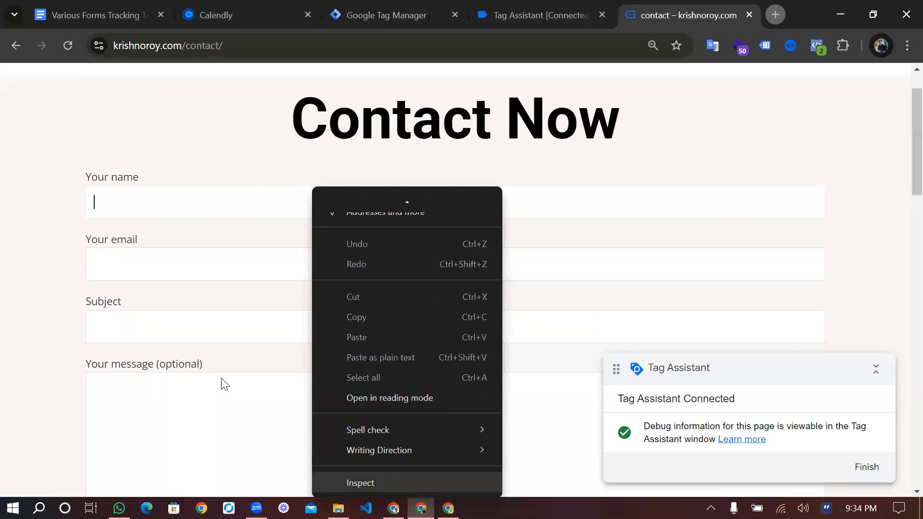
key(Return)
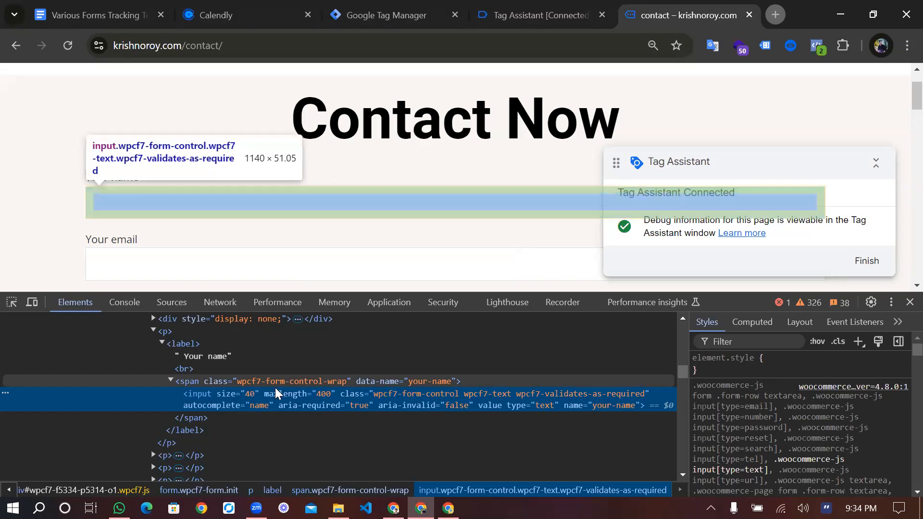
Examine the form's surrounding markup for class names that identify its form plugin, and select the elementor-shortcode container
scroll(275, 387, down, 3)
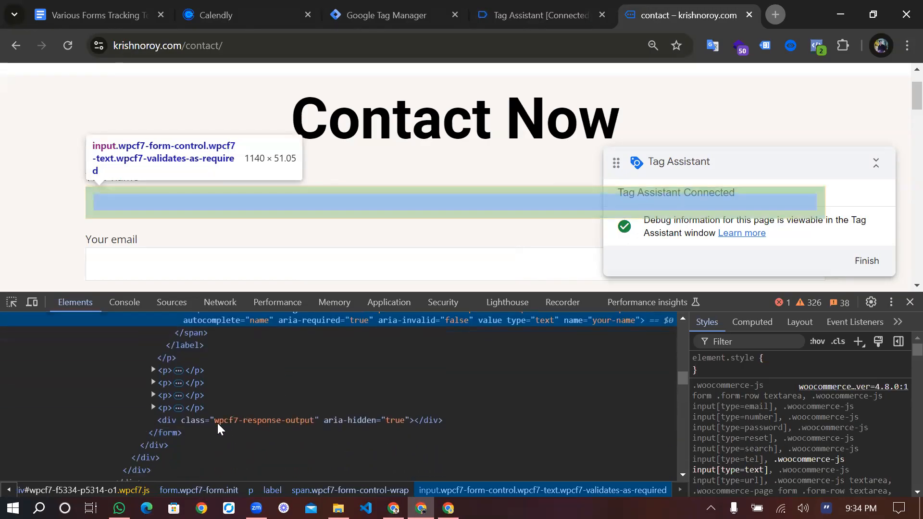
scroll(241, 422, down, 3)
scroll(241, 422, up, 3)
scroll(241, 420, up, 3)
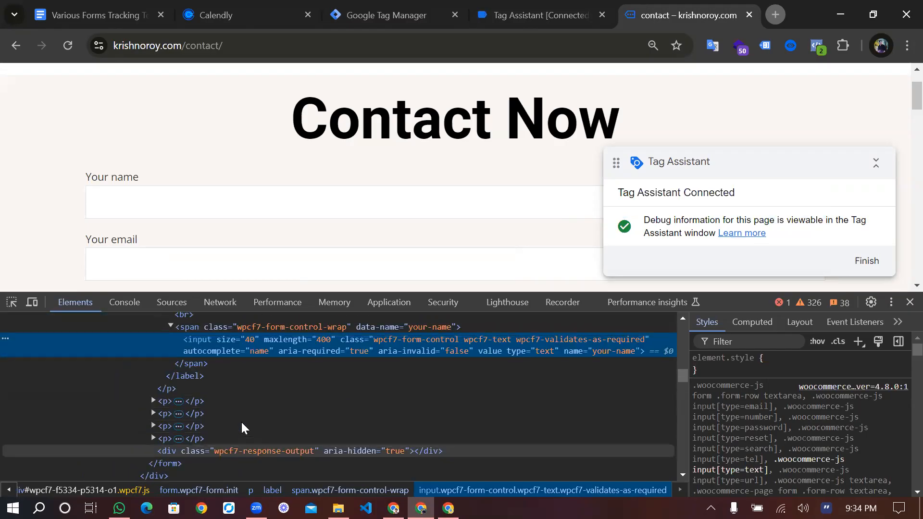
scroll(477, 358, up, 3)
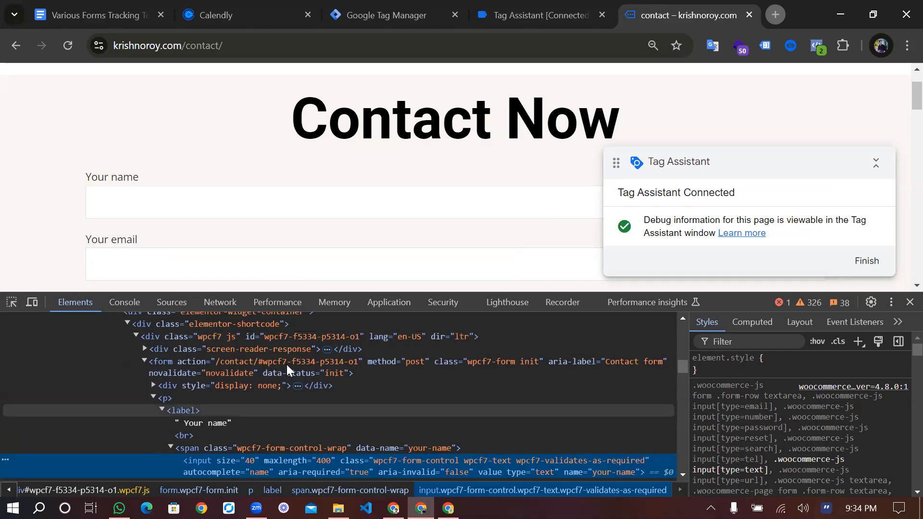
scroll(269, 361, up, 1)
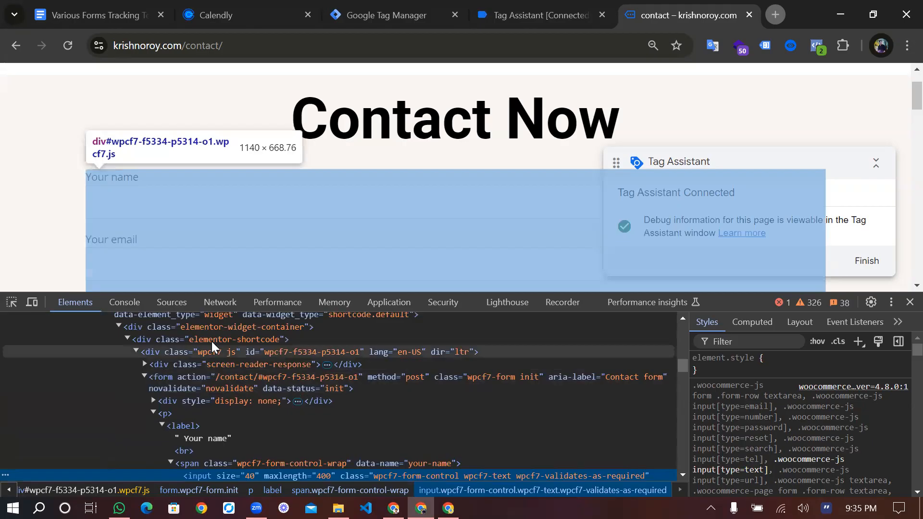
click(211, 341)
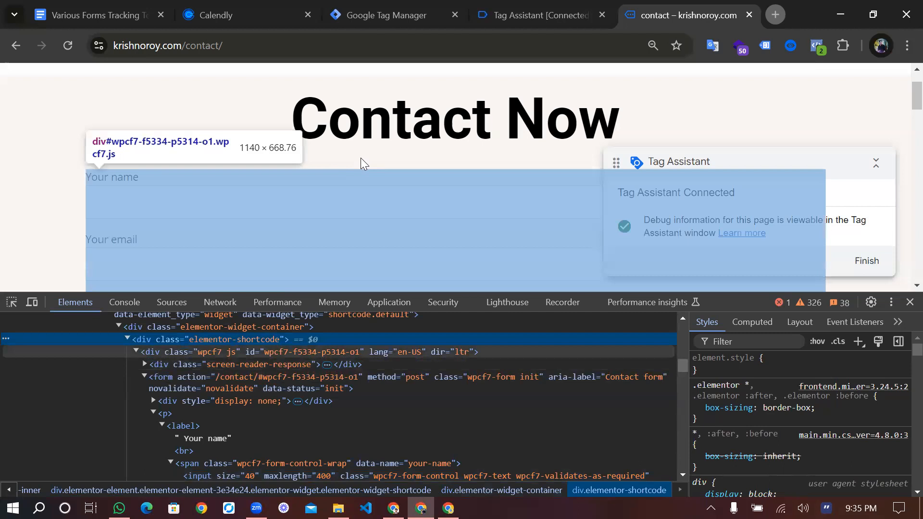
Inspect the host name element in the embedded Calendly "30 Minute Meeting" widget
scroll(361, 158, down, 10)
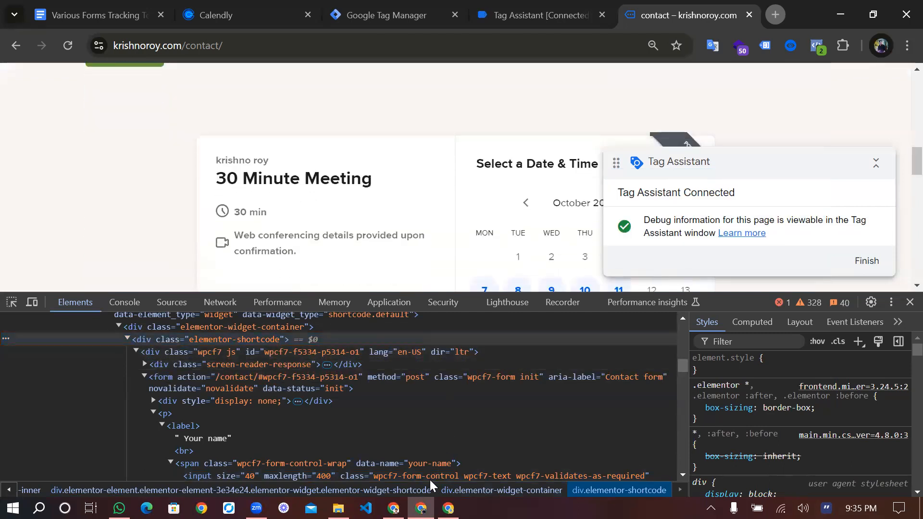
right_click(429, 481)
scroll(429, 481, down, 1)
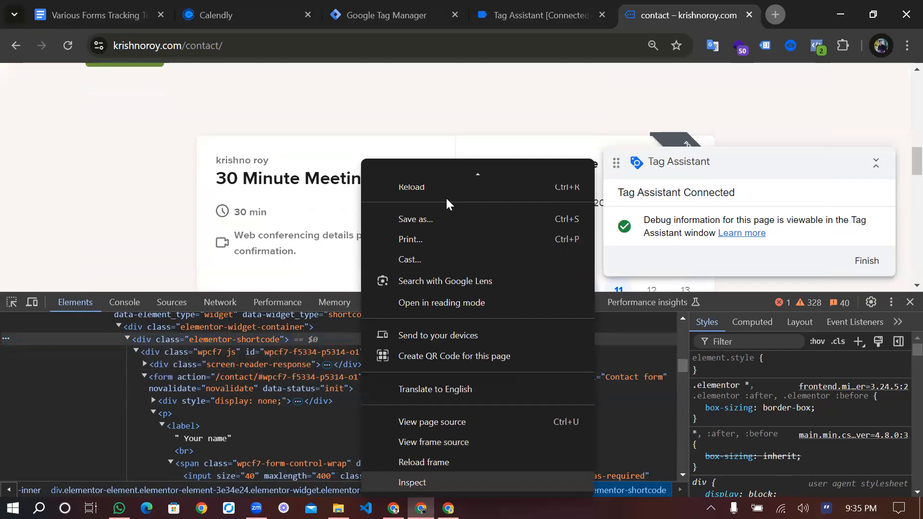
click(412, 482)
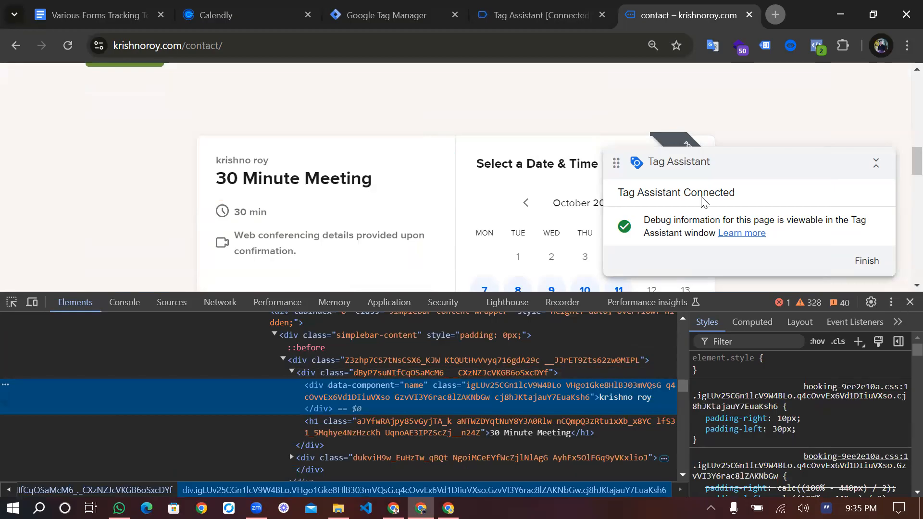
Open the store's Contact2 page and select its form's wp-block-uagb-forms container in the inspected markup
scroll(461, 133, up, 1)
scroll(462, 134, up, 10)
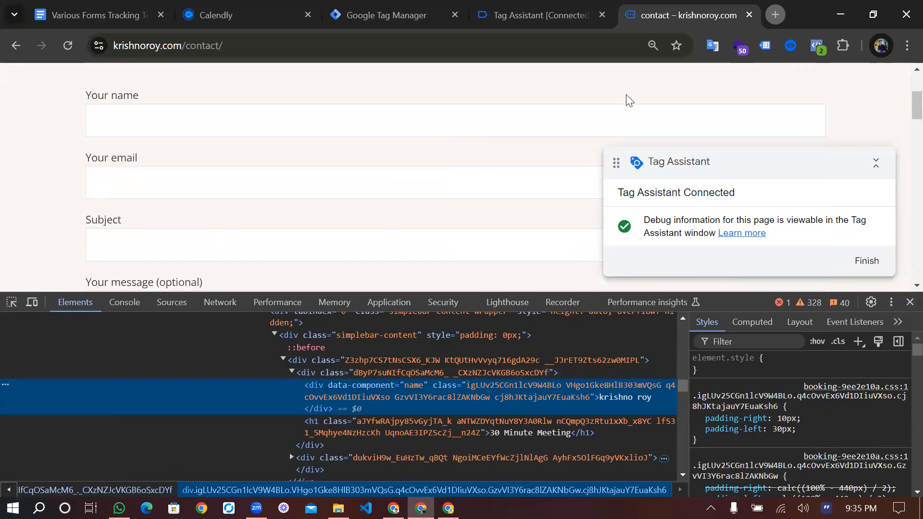
scroll(758, 106, up, 2)
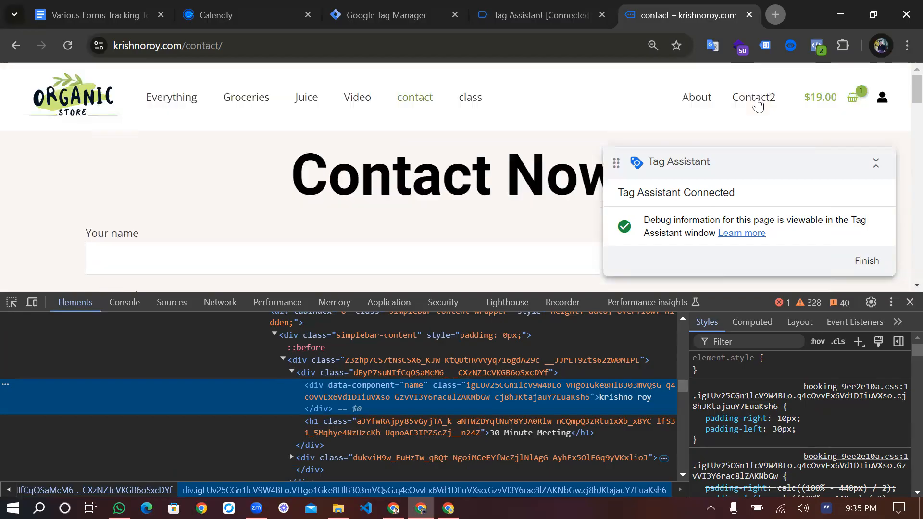
click(757, 101)
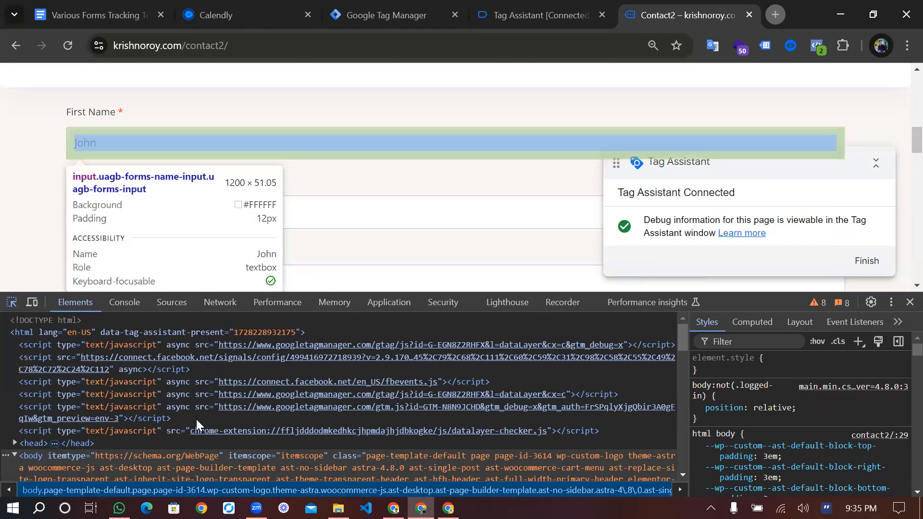
scroll(207, 421, down, 5)
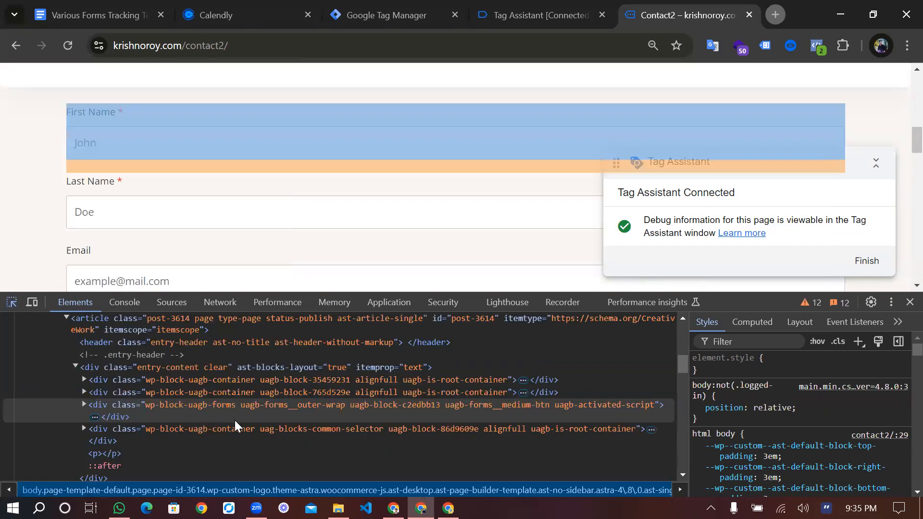
click(235, 418)
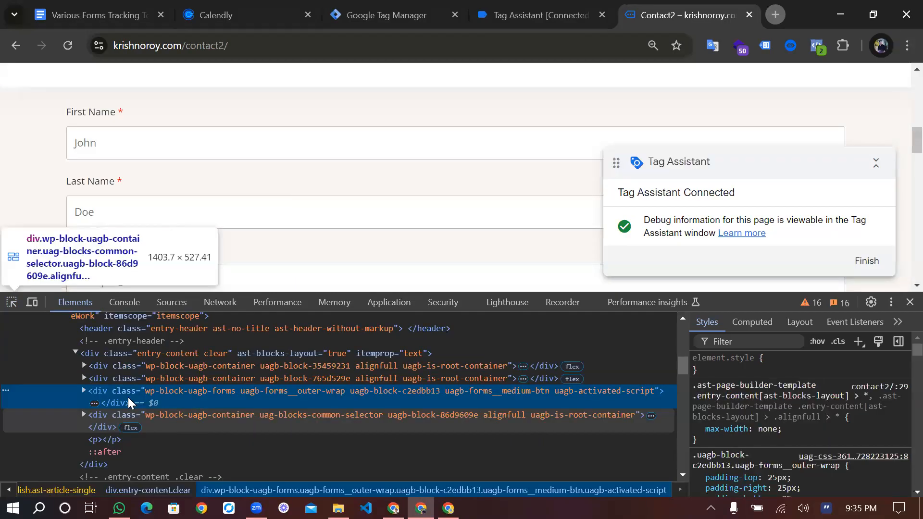
Examine the markup around the Contact2 form container, and close the developer tools
scroll(80, 369, down, 3)
scroll(80, 369, up, 1)
scroll(80, 369, up, 1)
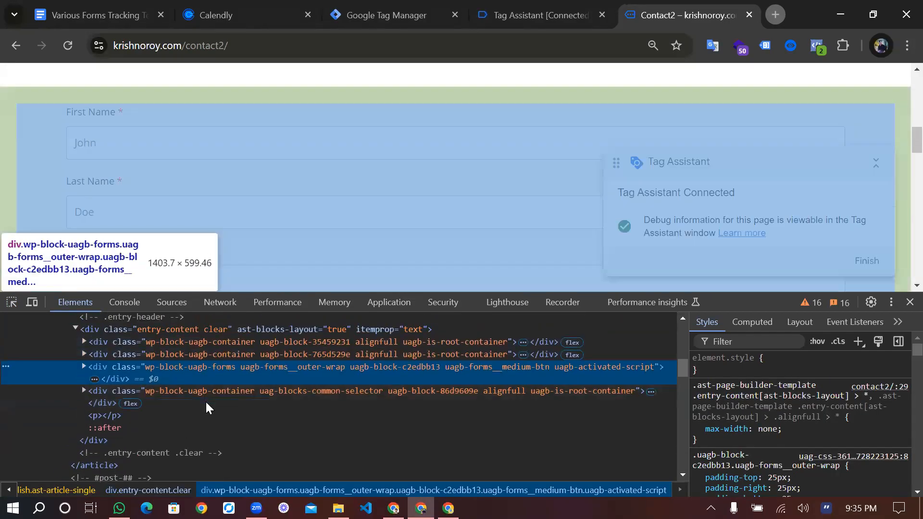
scroll(205, 408, down, 2)
scroll(206, 403, up, 2)
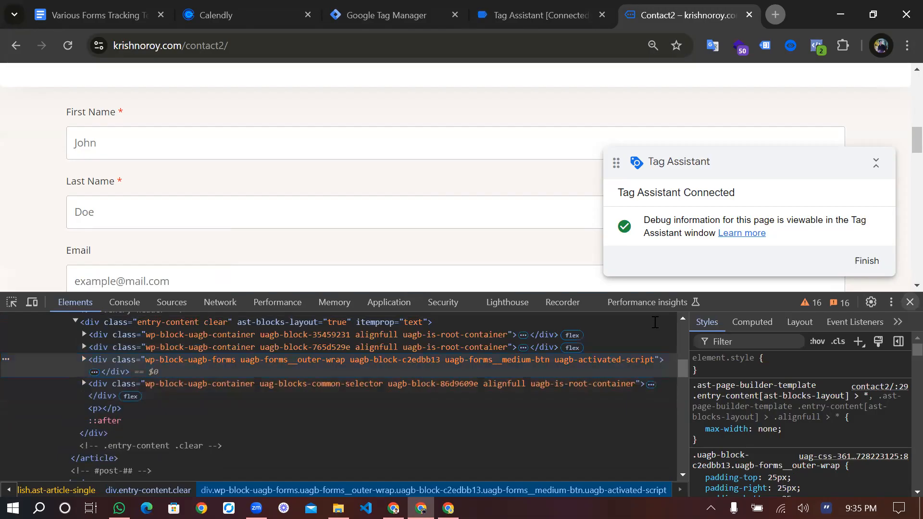
key(F12)
Fill the Contact2 form's first name, last name and email fields with the saved autofill profile
scroll(388, 302, up, 3)
scroll(388, 302, down, 2)
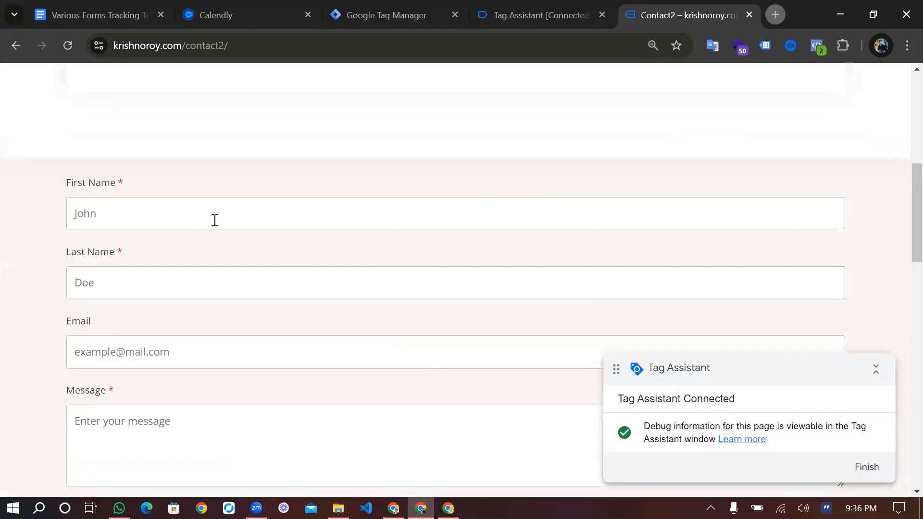
click(212, 221)
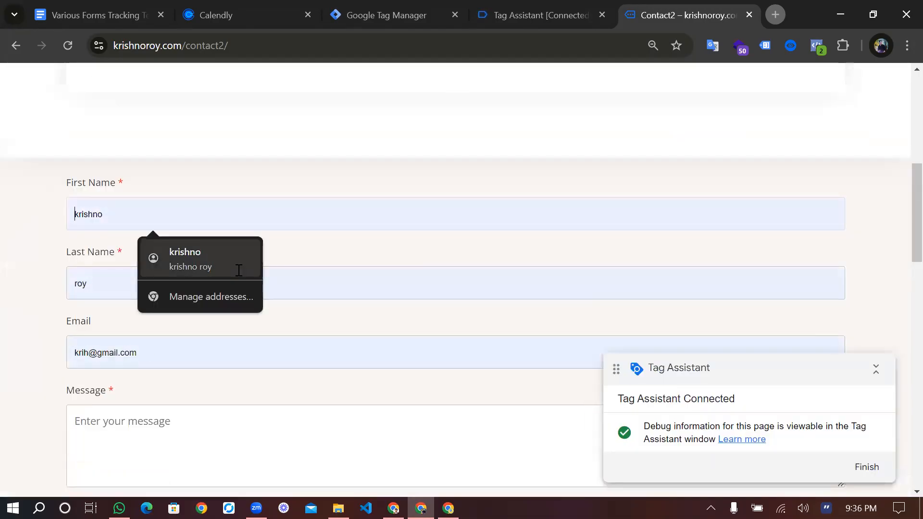
click(206, 254)
Enter "test" as the message and submit the Contact2 form
scroll(175, 281, down, 1)
scroll(174, 281, down, 3)
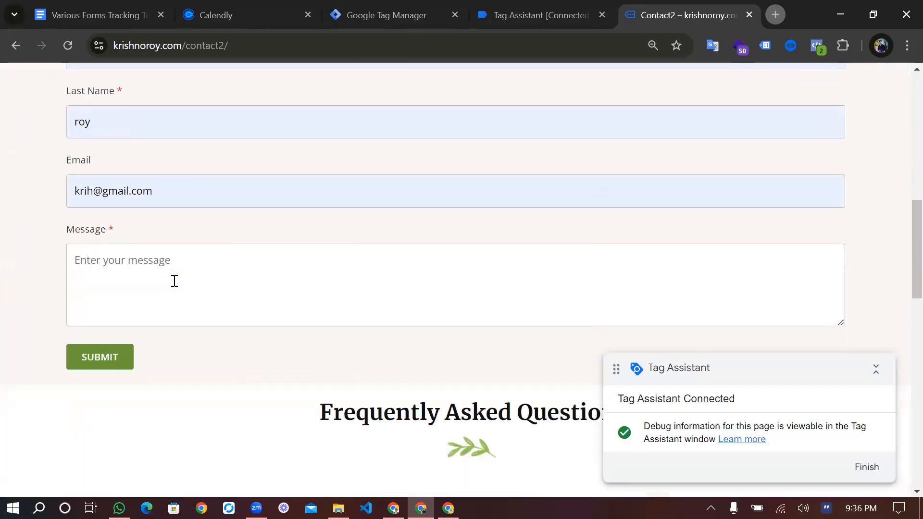
click(175, 280)
text(test)
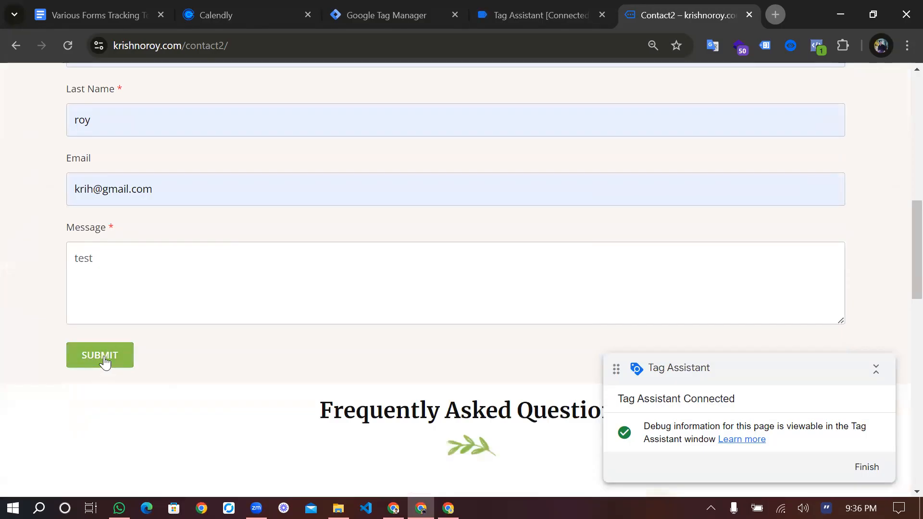
click(105, 360)
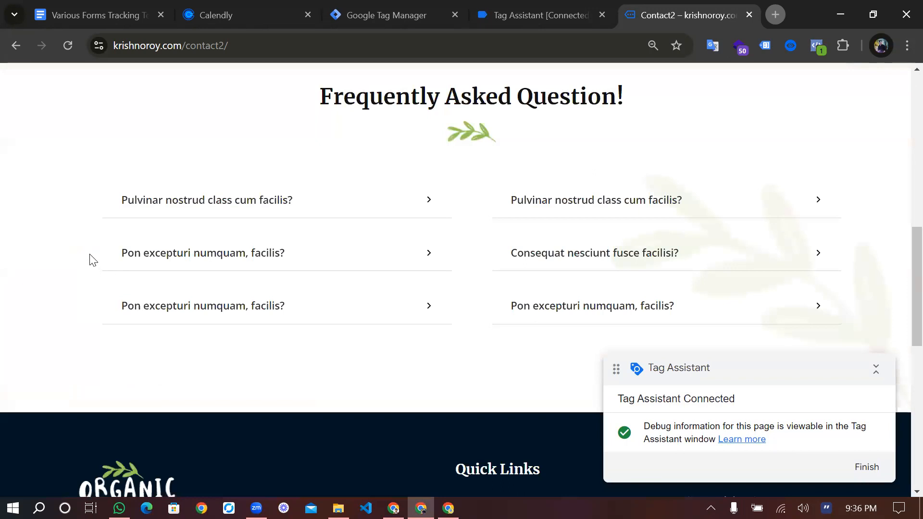
Review the message shown in place of the submitted form and check the page URL for a change
scroll(70, 323, up, 4)
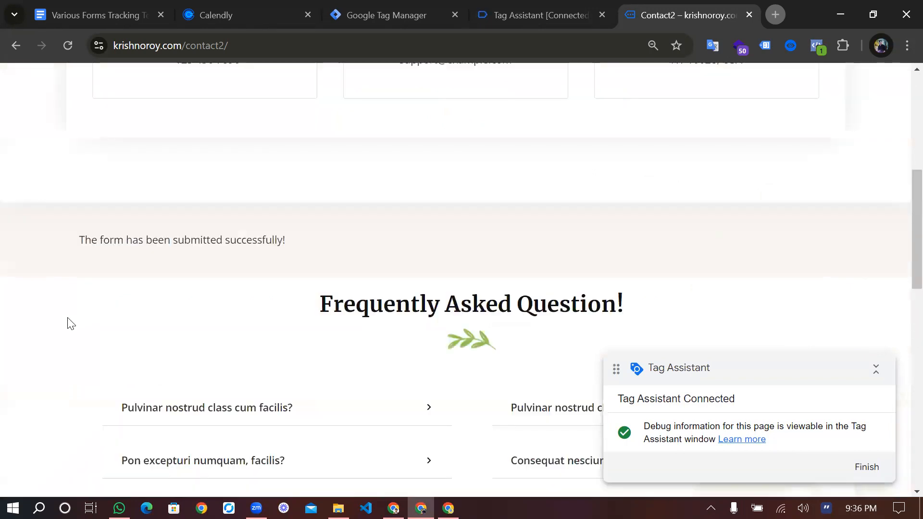
scroll(179, 316, up, 1)
scroll(288, 317, up, 1)
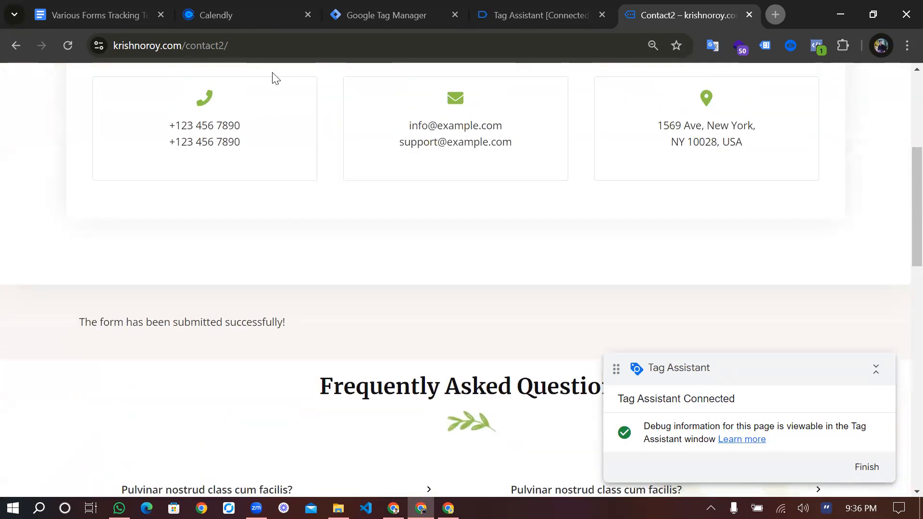
click(248, 42)
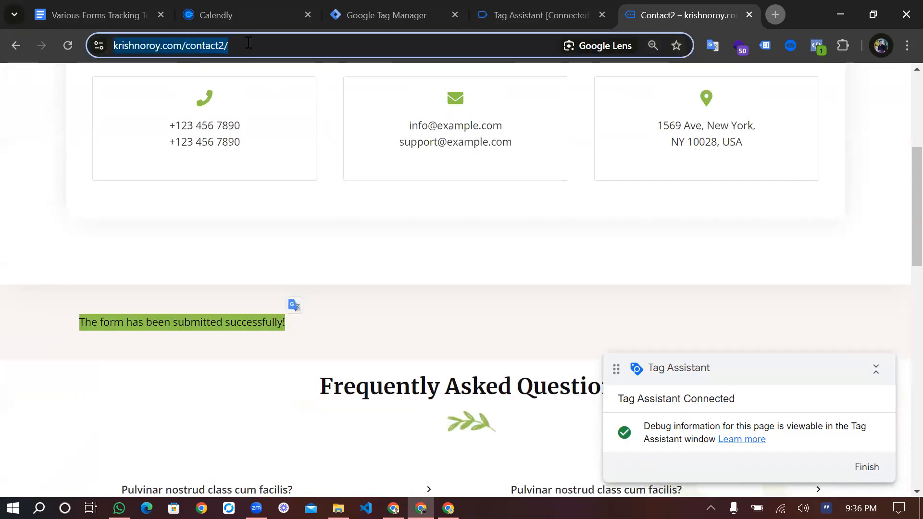
click(248, 43)
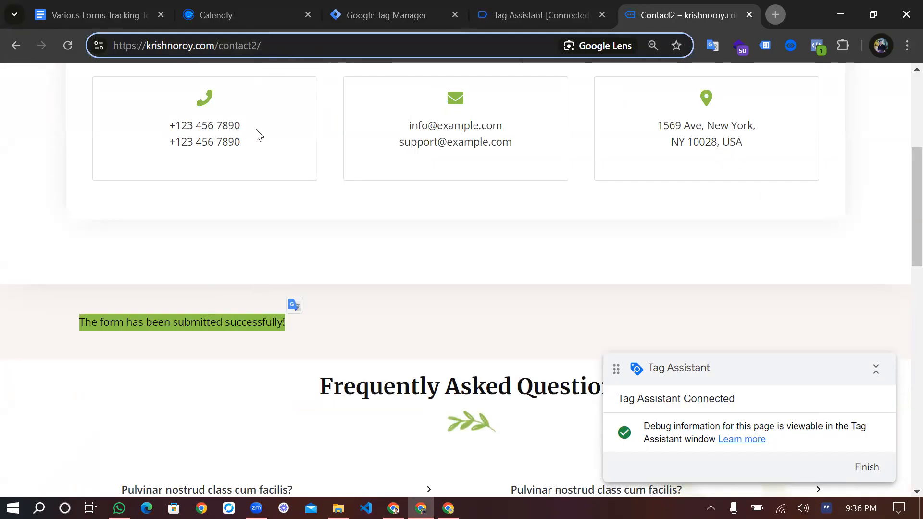
Highlight the form's submission success text, and clear the selection
click(110, 338)
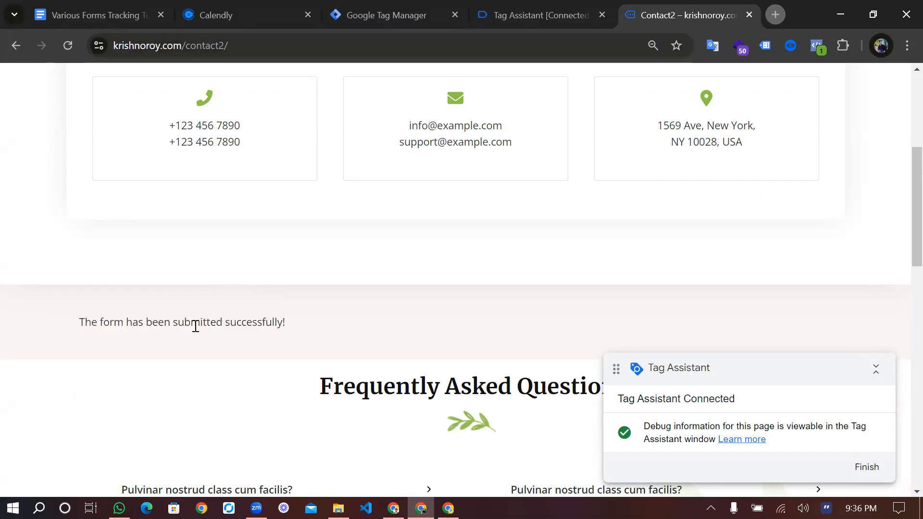
triple_click(159, 323)
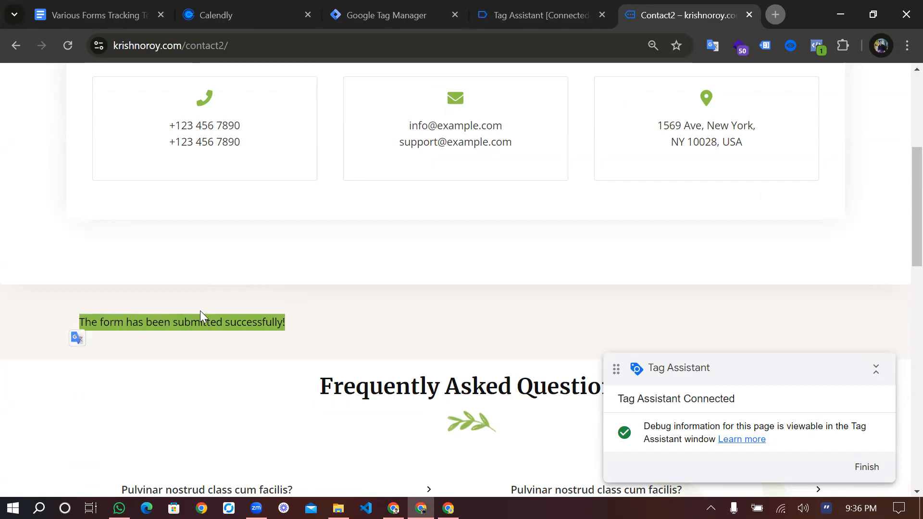
click(322, 330)
drag(287, 321, 76, 322)
click(78, 322)
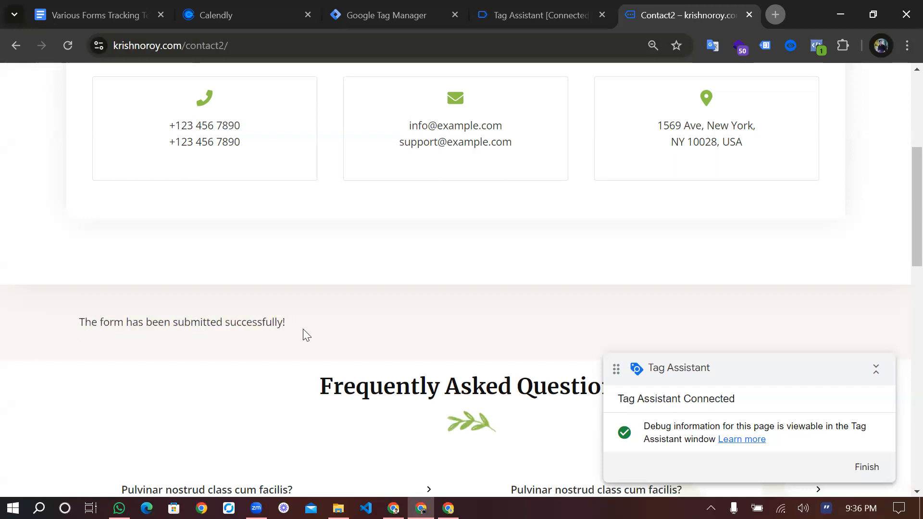
scroll(304, 330, down, 3)
scroll(305, 330, up, 4)
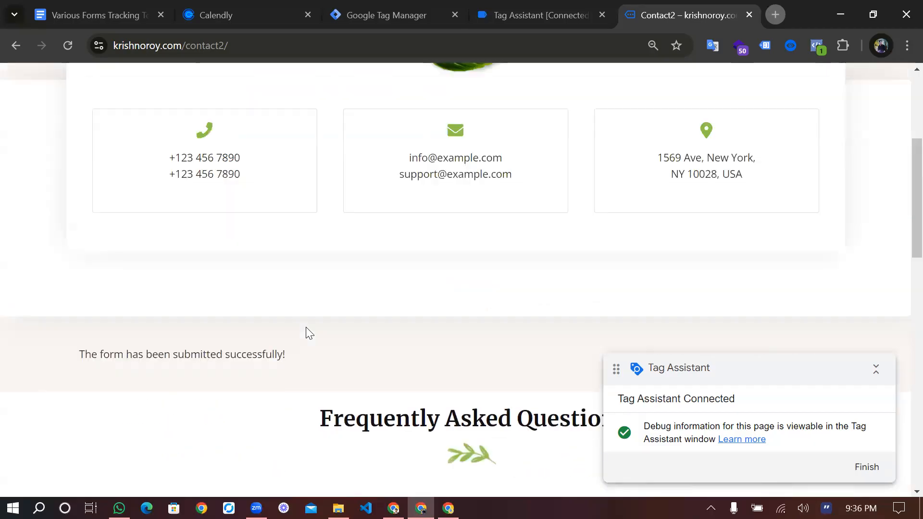
scroll(309, 332, up, 4)
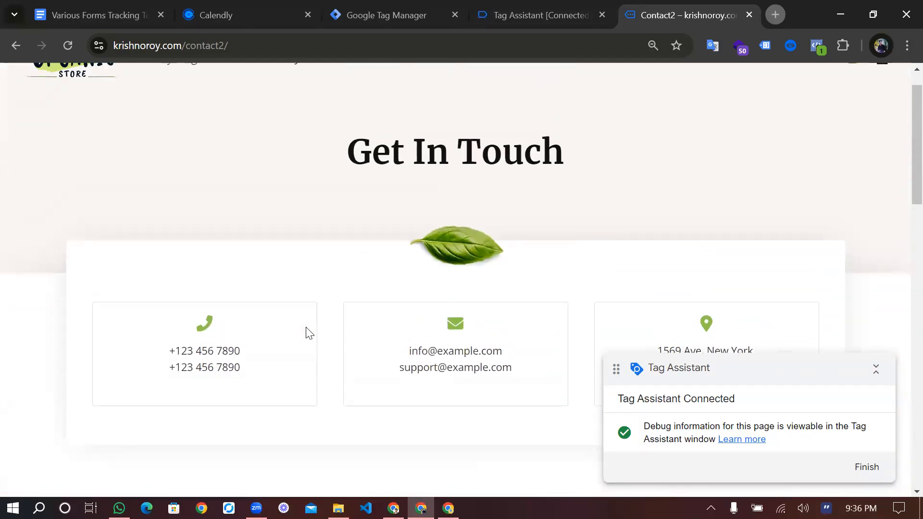
scroll(309, 333, up, 1)
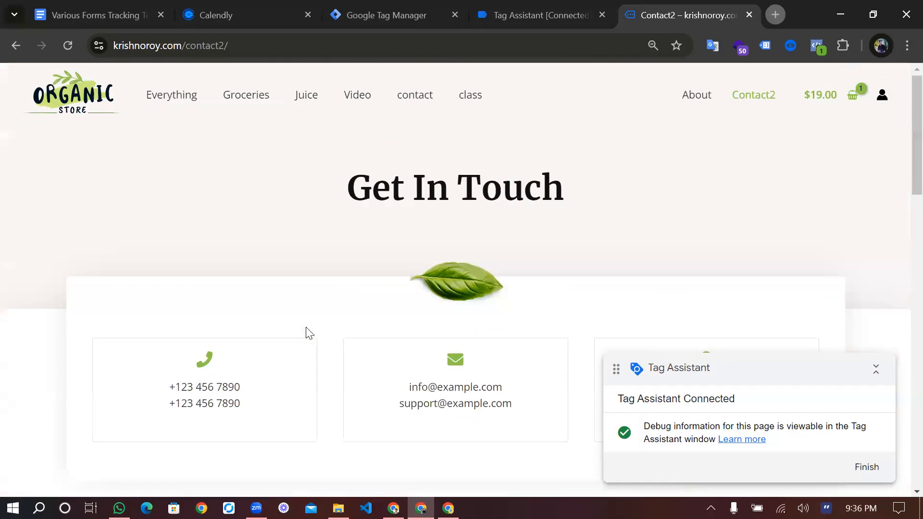
scroll(309, 333, down, 1)
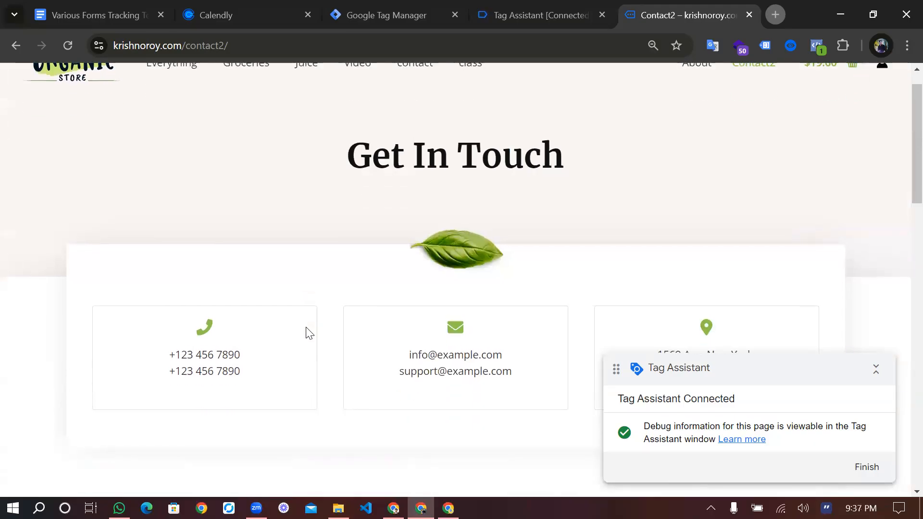
scroll(309, 332, down, 3)
scroll(309, 332, up, 2)
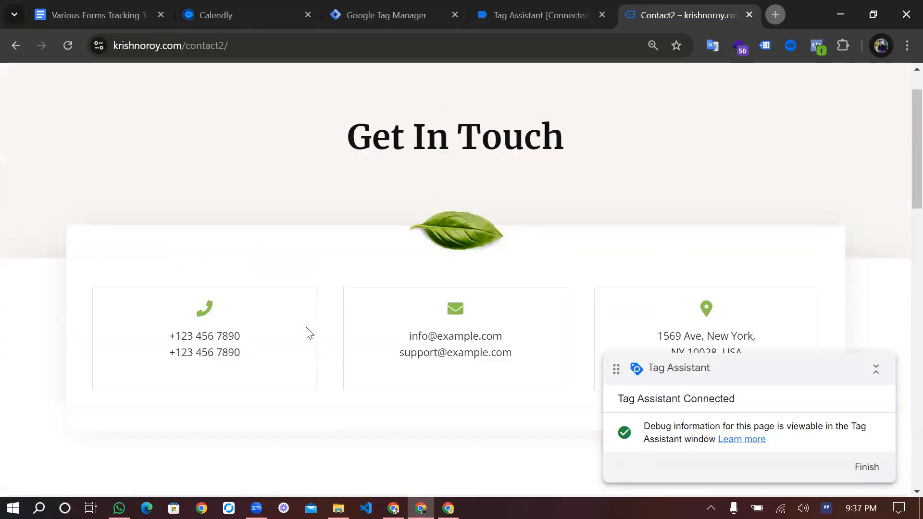
scroll(309, 333, up, 1)
scroll(309, 333, down, 2)
scroll(309, 333, up, 2)
scroll(309, 332, down, 2)
scroll(309, 333, up, 2)
scroll(309, 332, down, 3)
scroll(398, 330, up, 3)
scroll(398, 326, down, 1)
scroll(397, 330, down, 3)
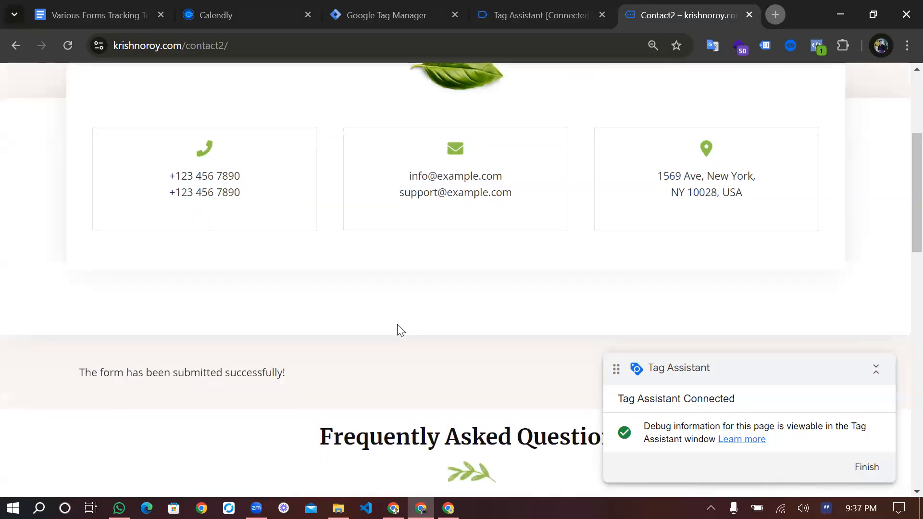
scroll(397, 330, up, 4)
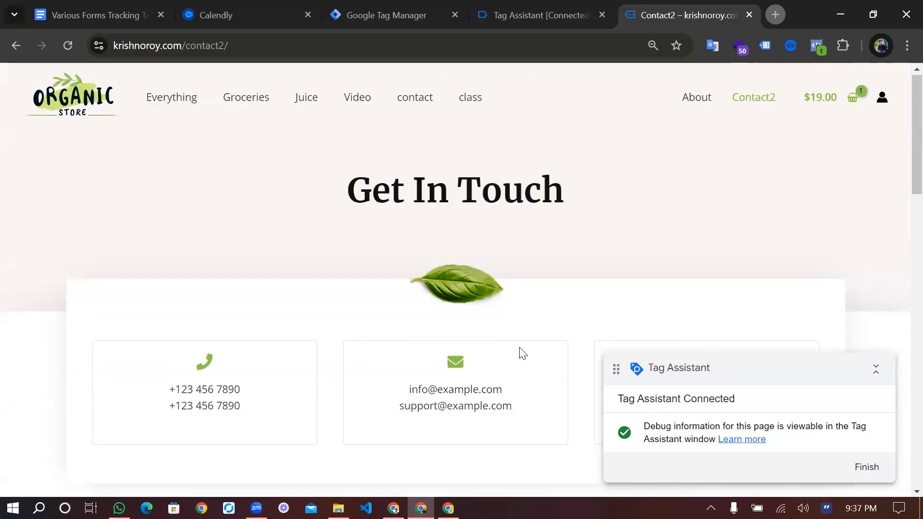
scroll(523, 353, down, 1)
scroll(523, 353, up, 1)
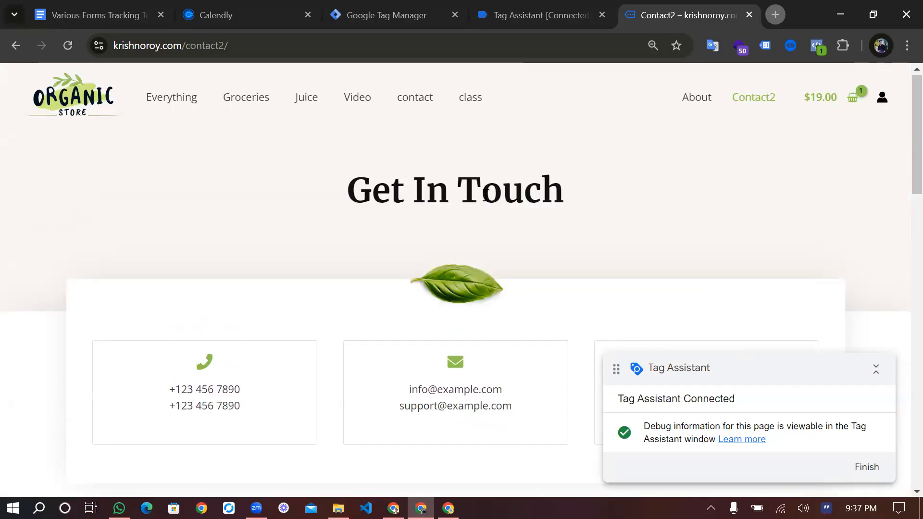
scroll(485, 195, down, 3)
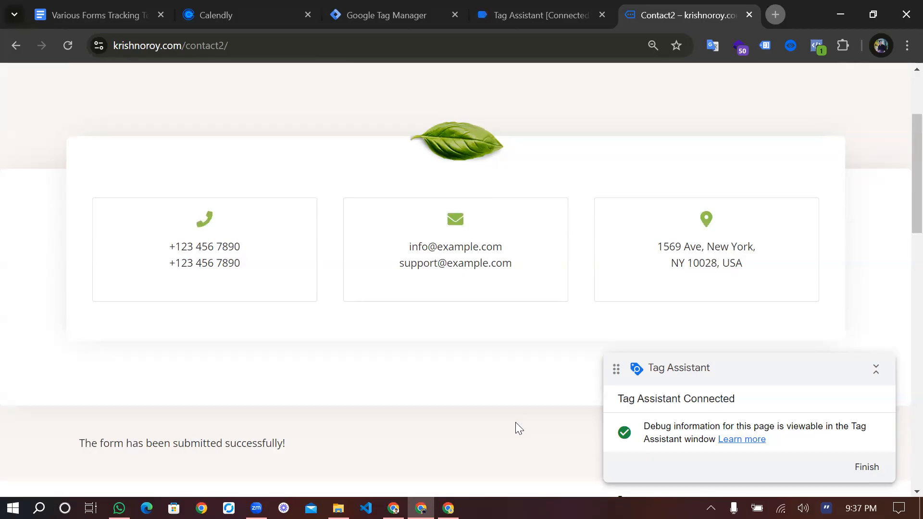
scroll(515, 422, down, 3)
scroll(515, 423, up, 2)
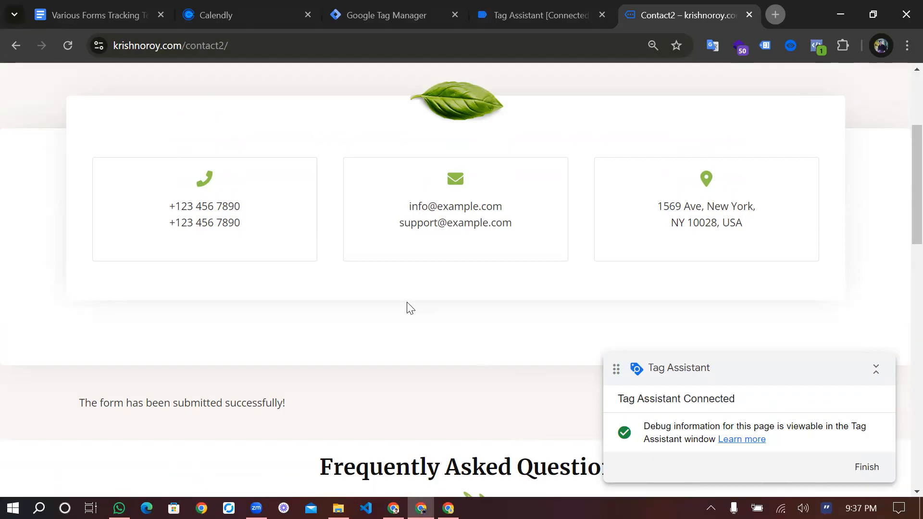
scroll(407, 307, down, 2)
scroll(408, 307, down, 2)
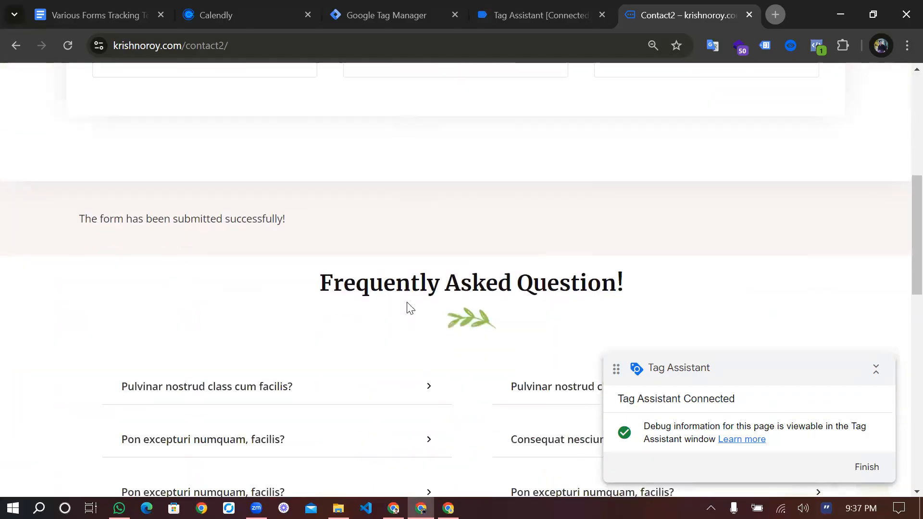
scroll(408, 308, up, 5)
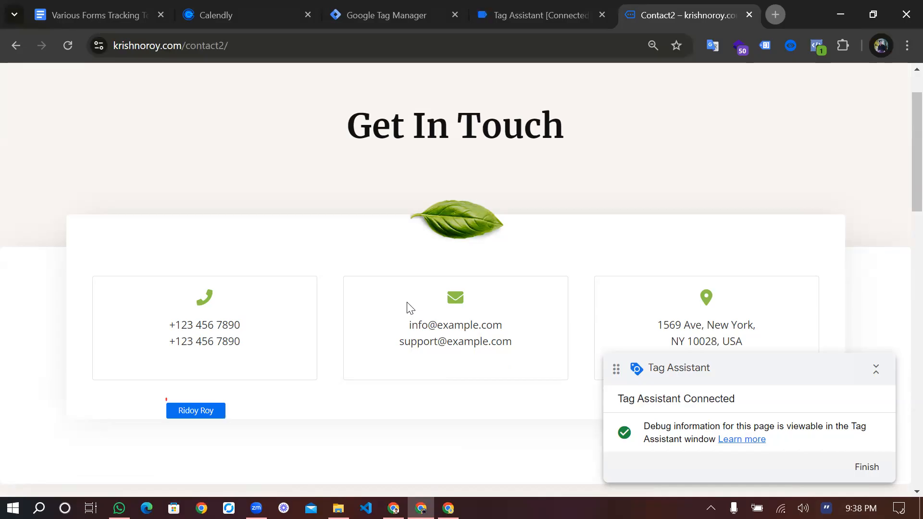
scroll(433, 322, down, 4)
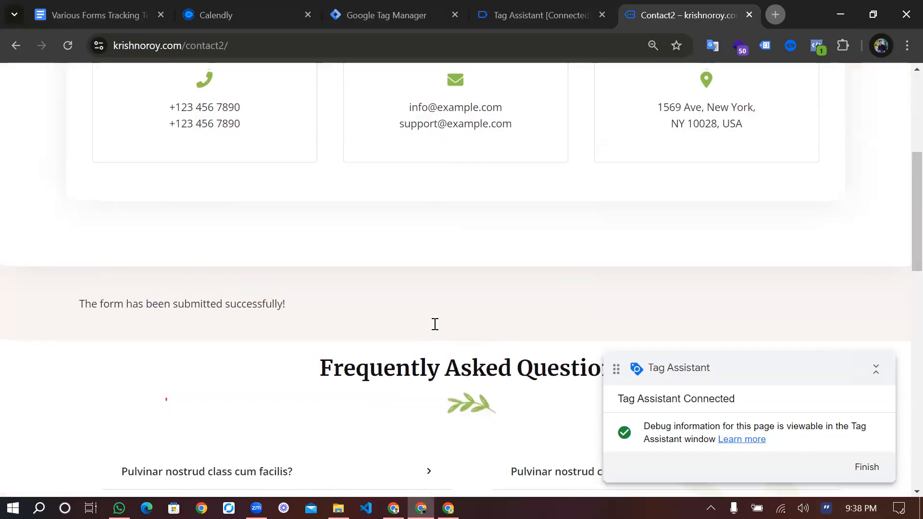
scroll(448, 275, up, 4)
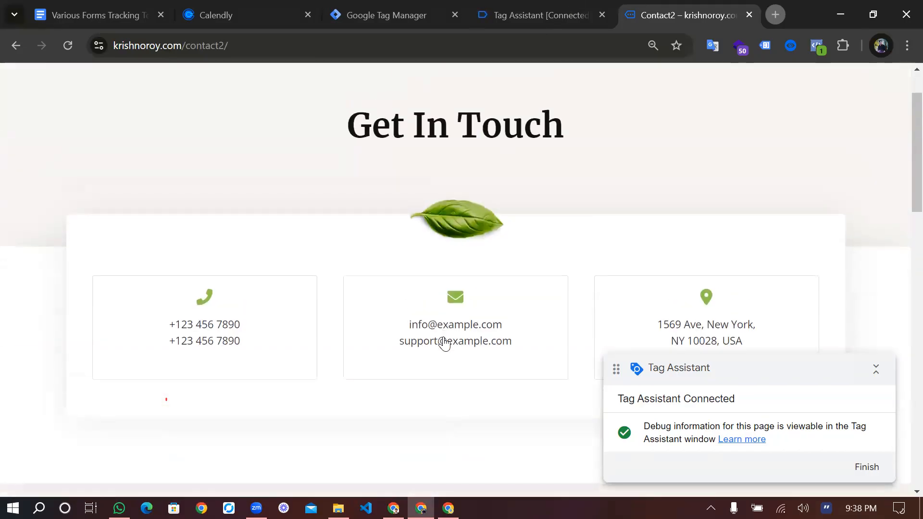
Switch to the Tag Manager workspace and open the container's list of variables
key(ctrl+shift+Tab)
click(461, 336)
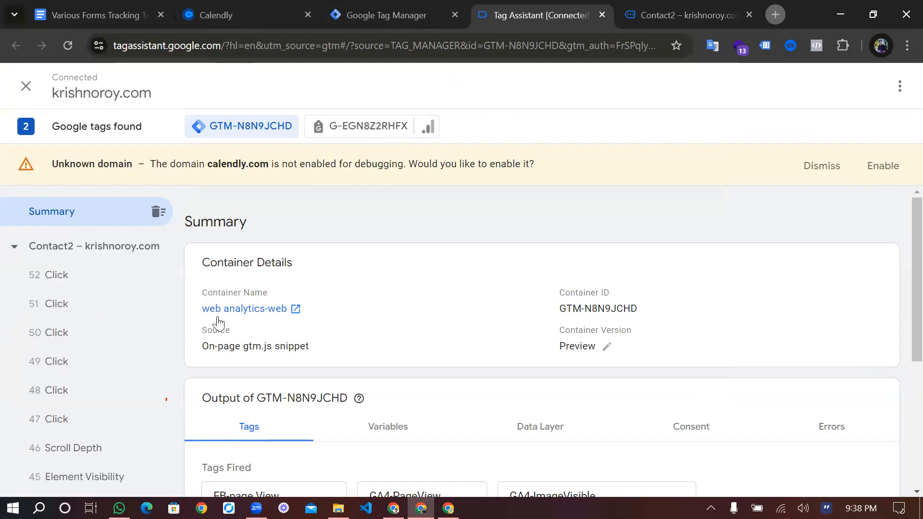
key(ctrl+shift+Tab)
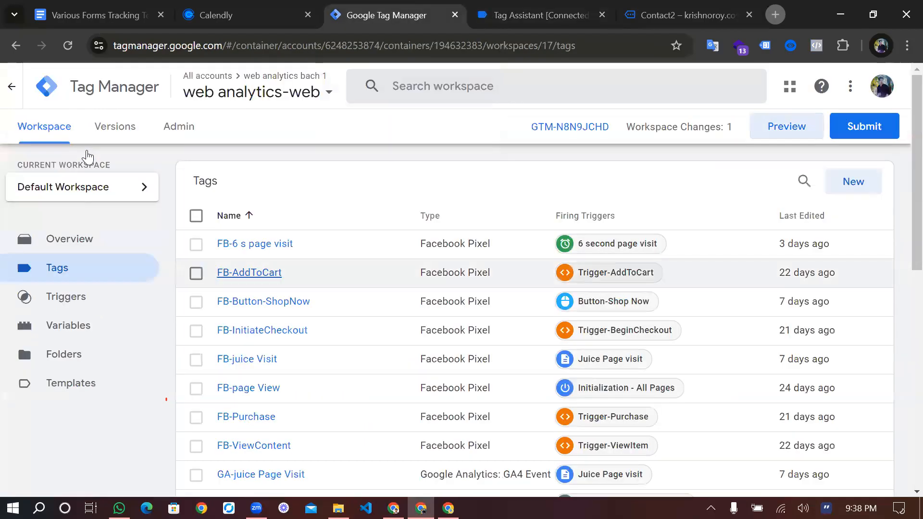
scroll(87, 156, down, 3)
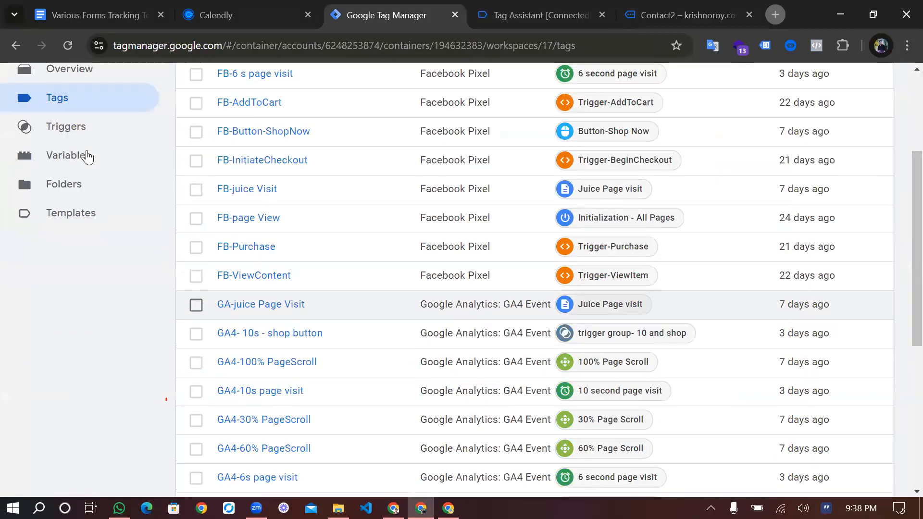
click(88, 156)
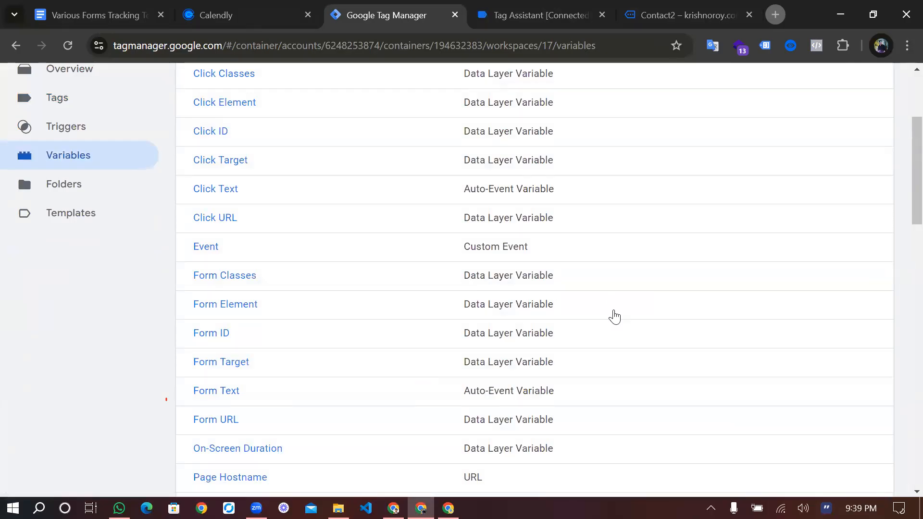
Open the built-in variable configuration and check which Forms variables are enabled
click(614, 317)
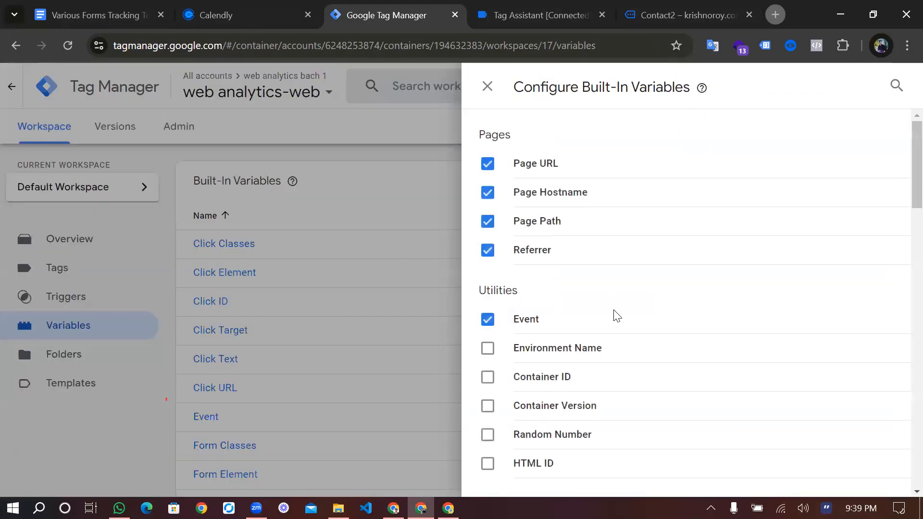
scroll(618, 316, down, 8)
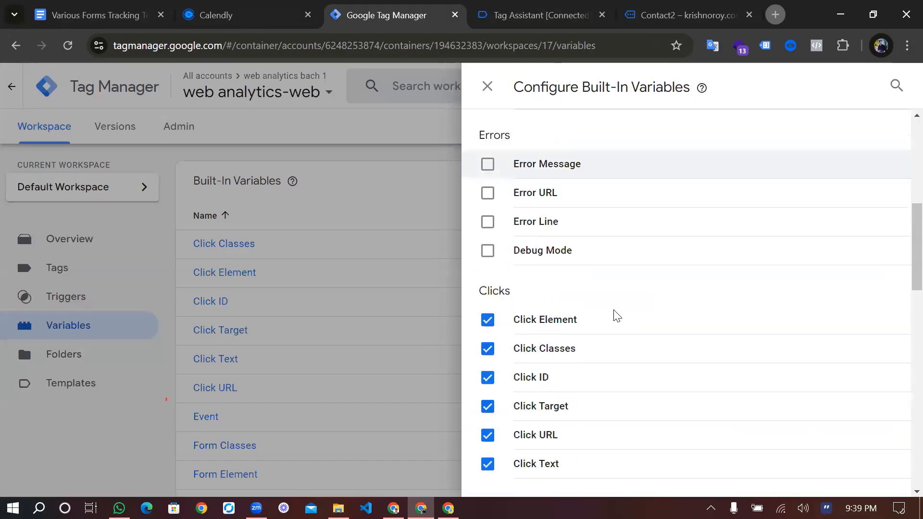
scroll(617, 316, down, 10)
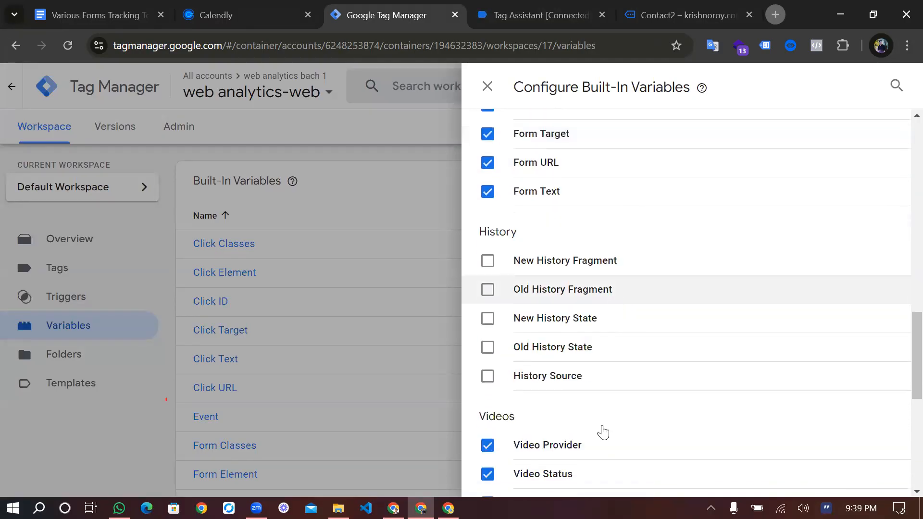
scroll(603, 432, down, 2)
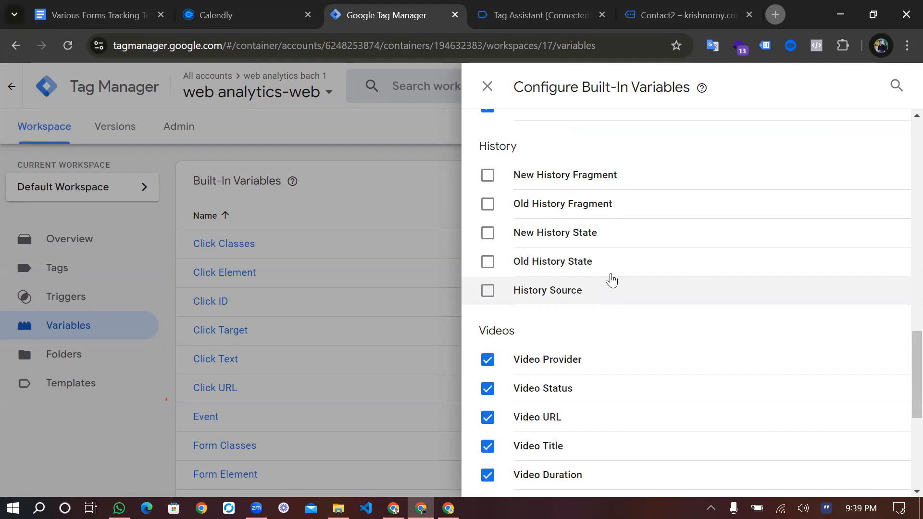
scroll(611, 280, up, 6)
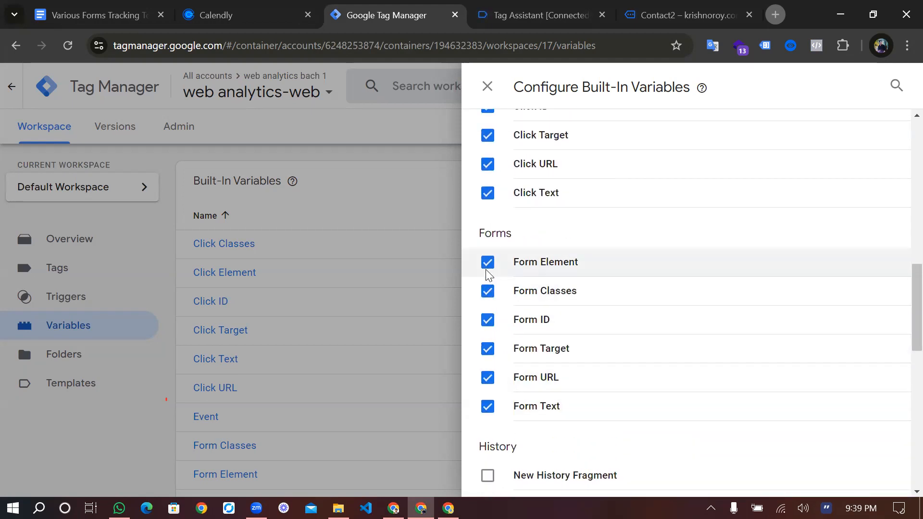
Try to disable the Form Classes built-in variable, dismiss the dialog and close the variable configuration
click(487, 289)
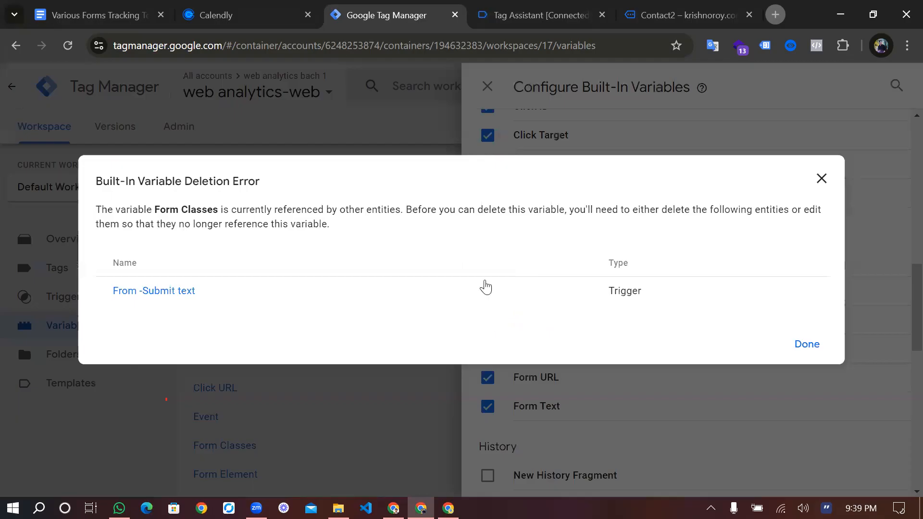
click(488, 384)
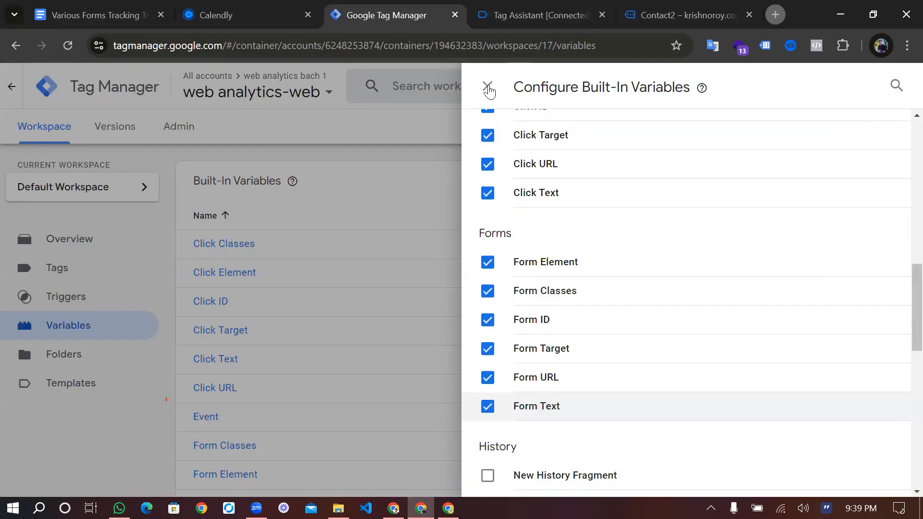
click(489, 90)
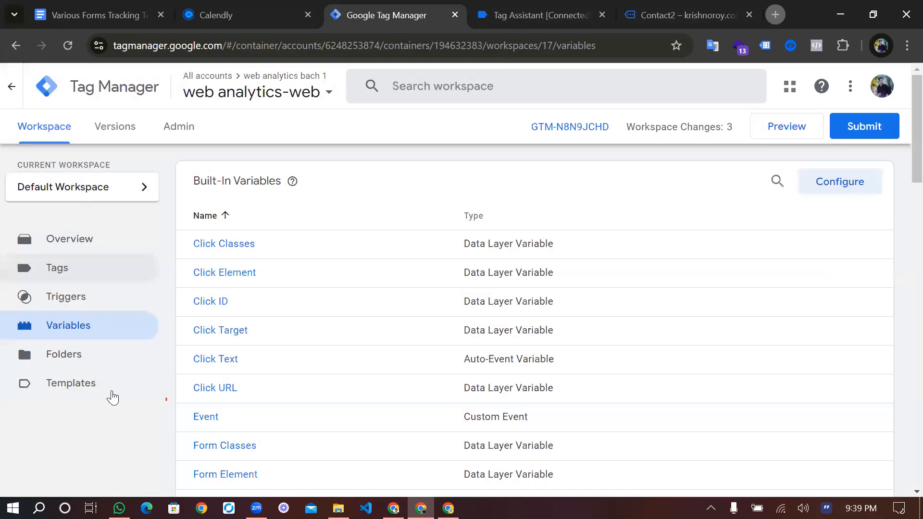
Return to Tag Assistant and examine the data layer values of the Contact2 page's form_submit event
key(ctrl+Tab)
key(ctrl+Tab)
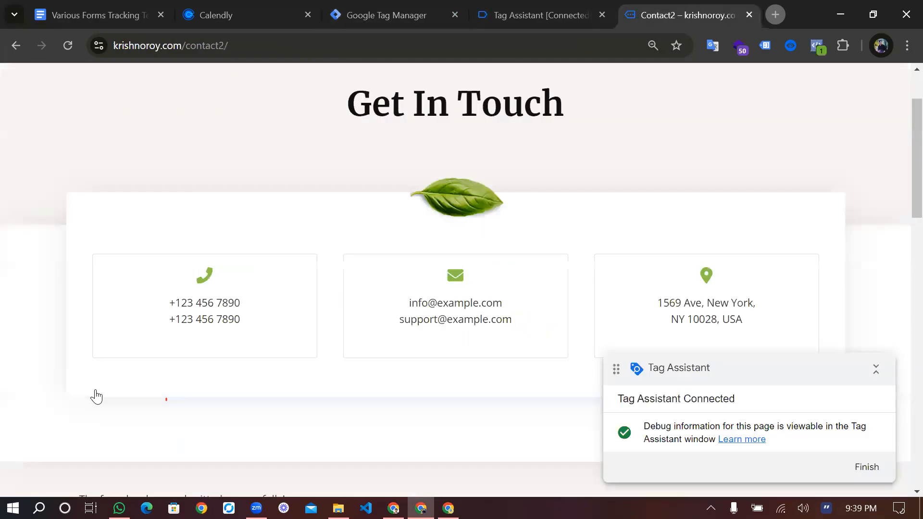
key(ctrl+shift+Tab)
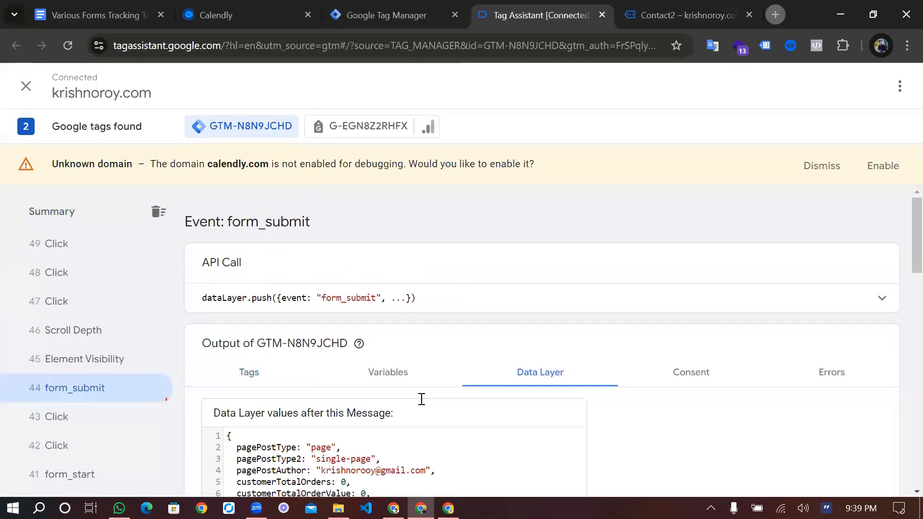
scroll(420, 398, down, 3)
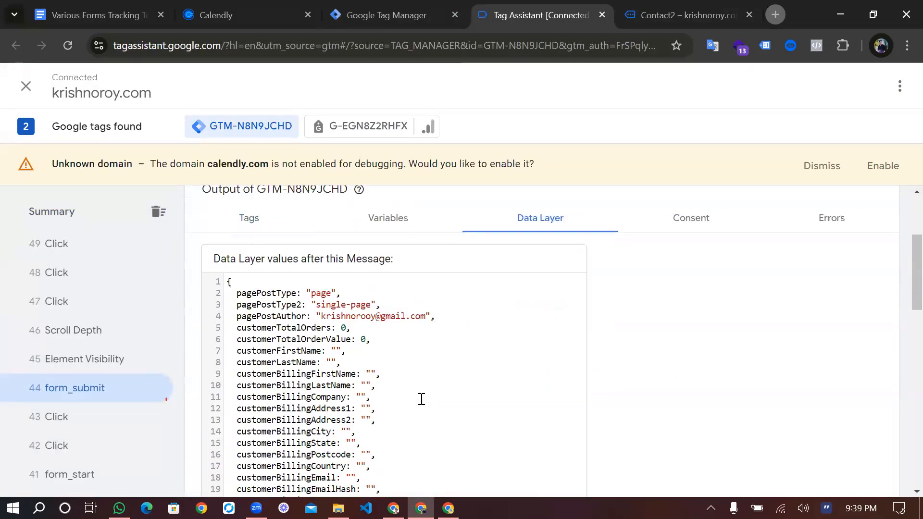
scroll(421, 399, down, 3)
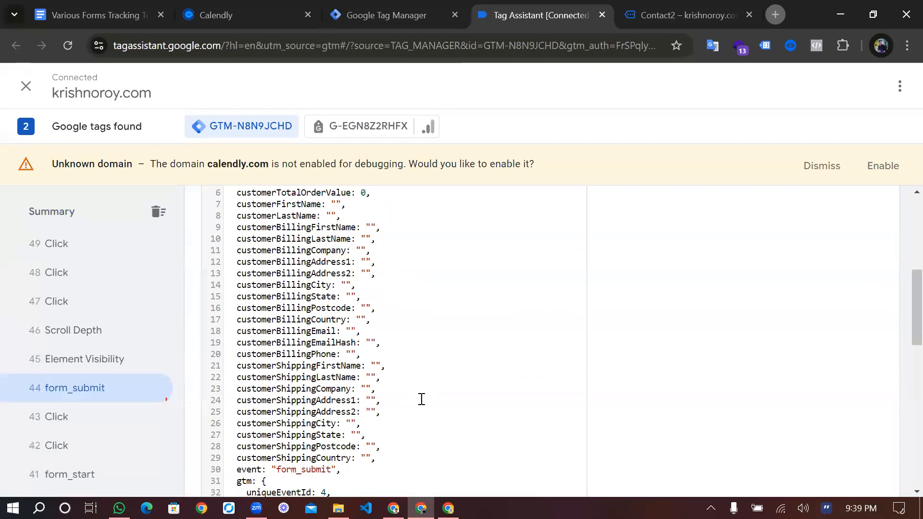
scroll(422, 399, up, 2)
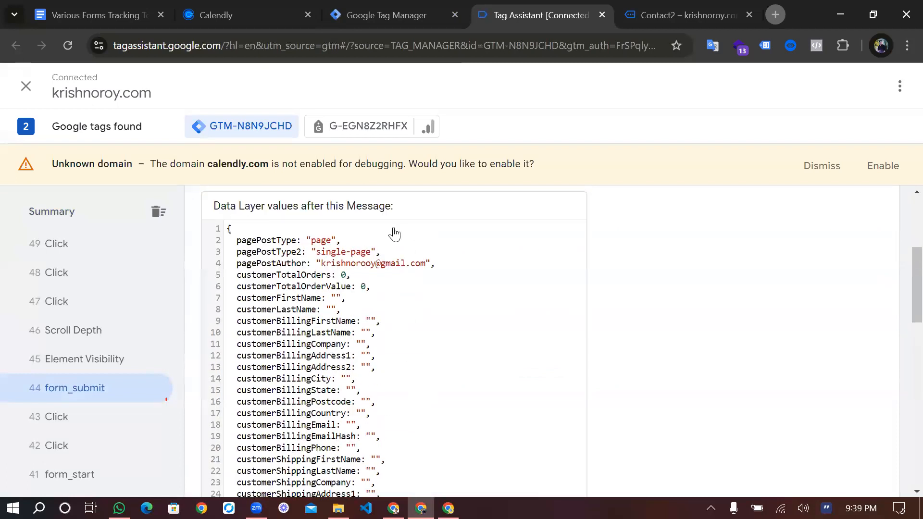
scroll(394, 228, down, 5)
scroll(395, 227, up, 2)
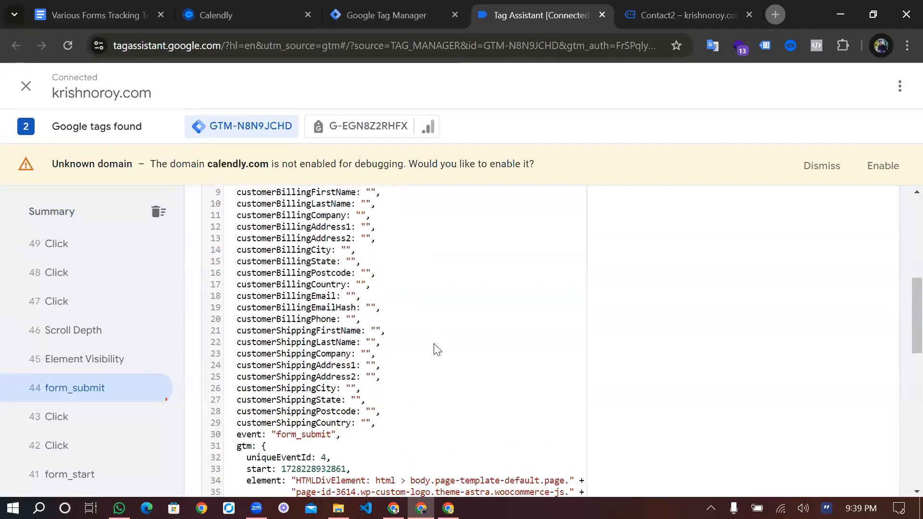
scroll(436, 349, up, 2)
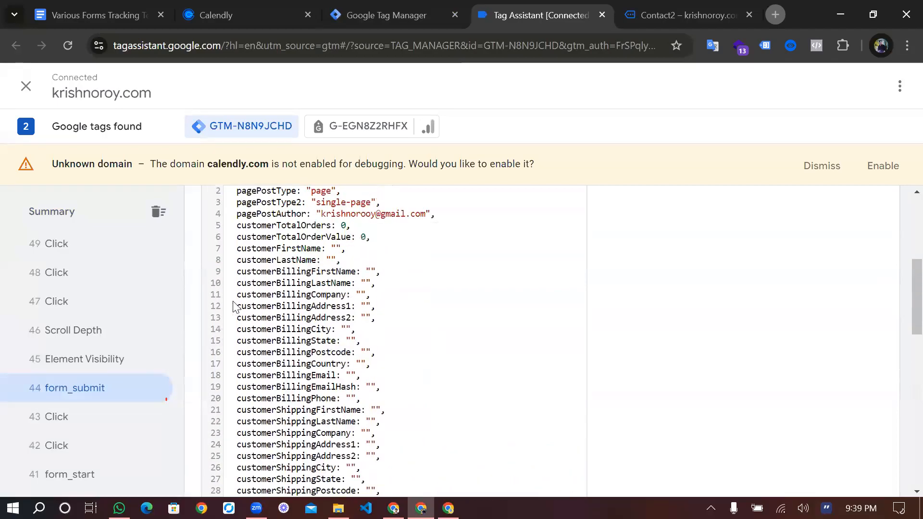
Examine the variables of the form_submit event, from the click variables through the form and page variables
scroll(331, 332, up, 5)
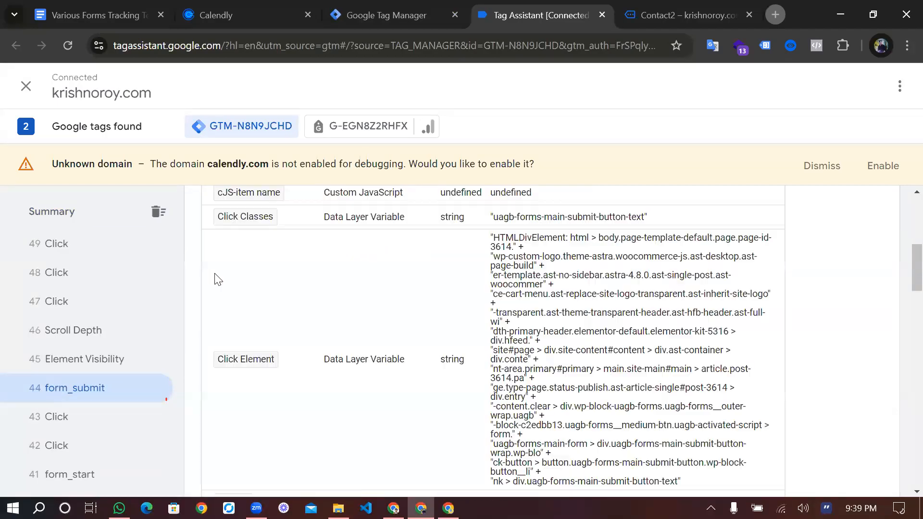
scroll(326, 305, up, 1)
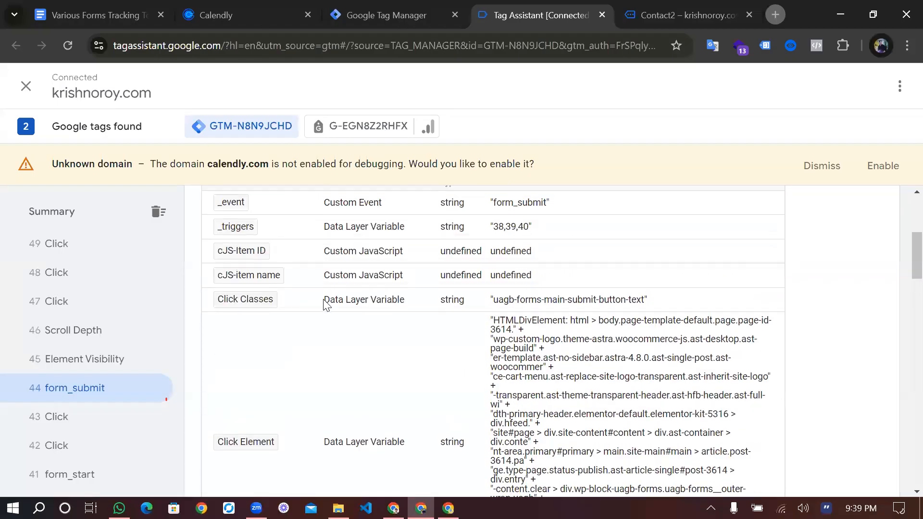
scroll(326, 305, down, 1)
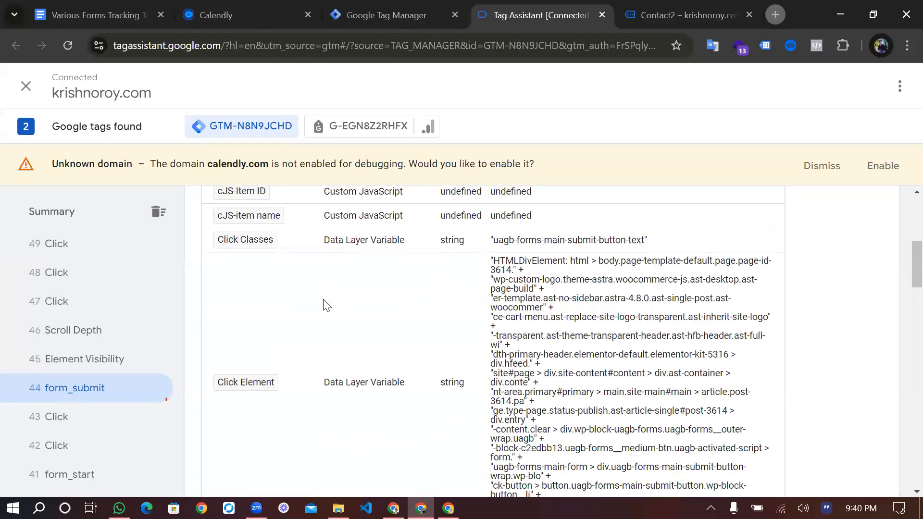
scroll(325, 305, down, 2)
scroll(284, 389, down, 5)
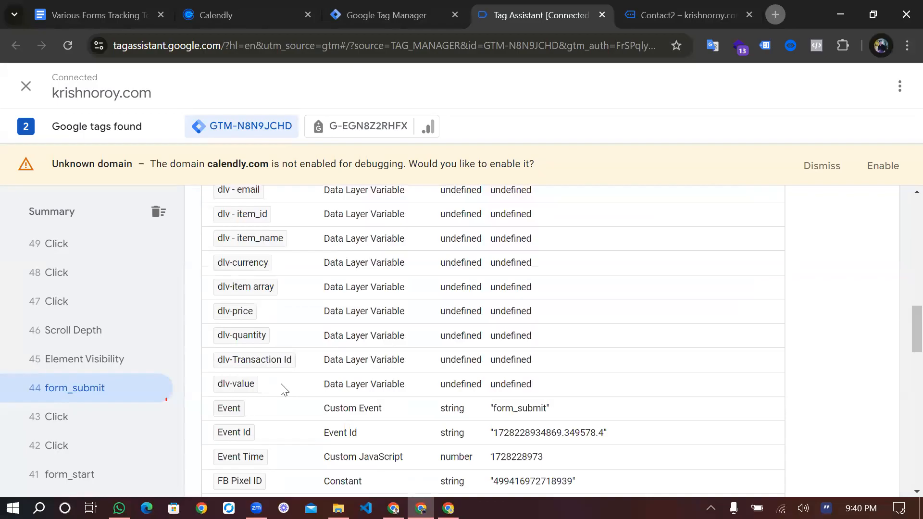
scroll(283, 389, down, 1)
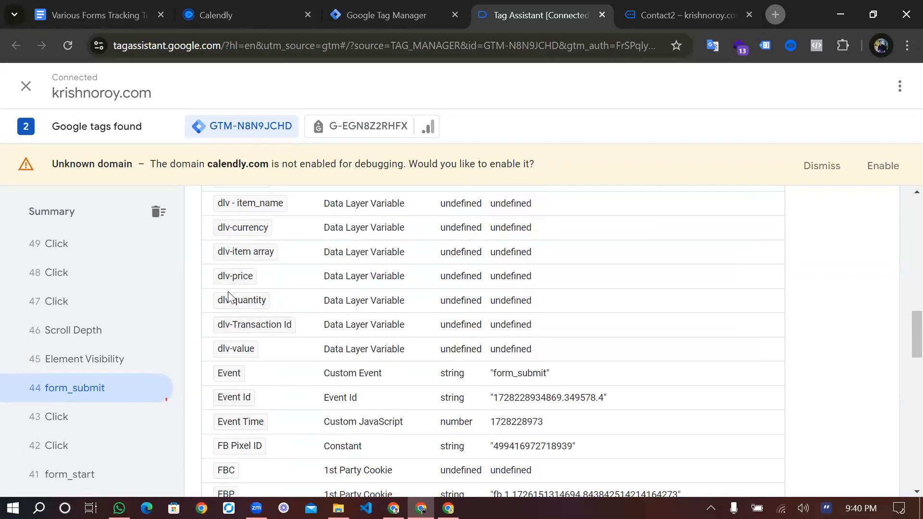
scroll(262, 301, down, 3)
scroll(519, 322, down, 5)
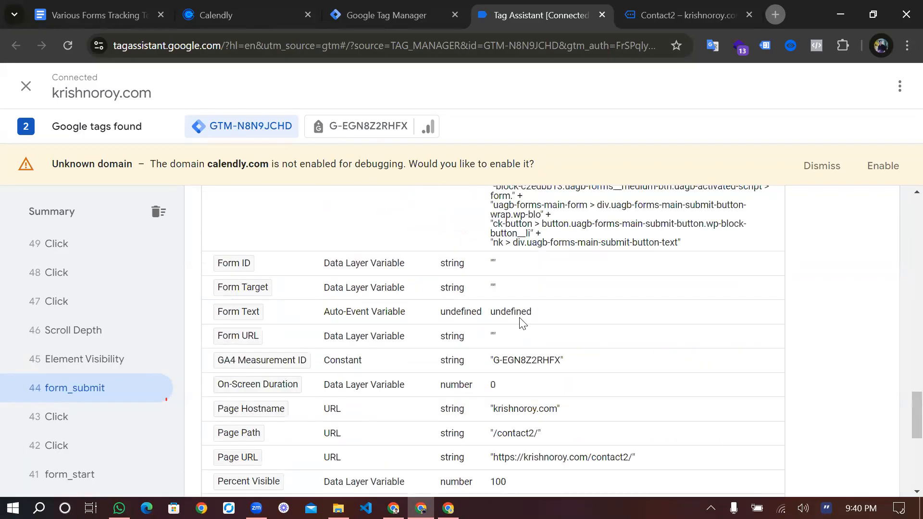
Examine the Form Element value of the form_submit event together with the form variables listed after it
scroll(437, 328, up, 1)
scroll(437, 324, up, 4)
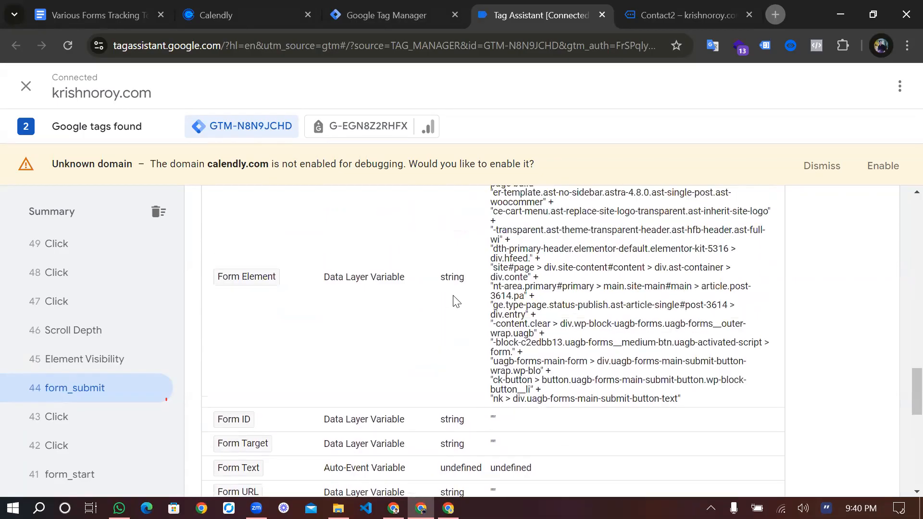
scroll(456, 302, up, 3)
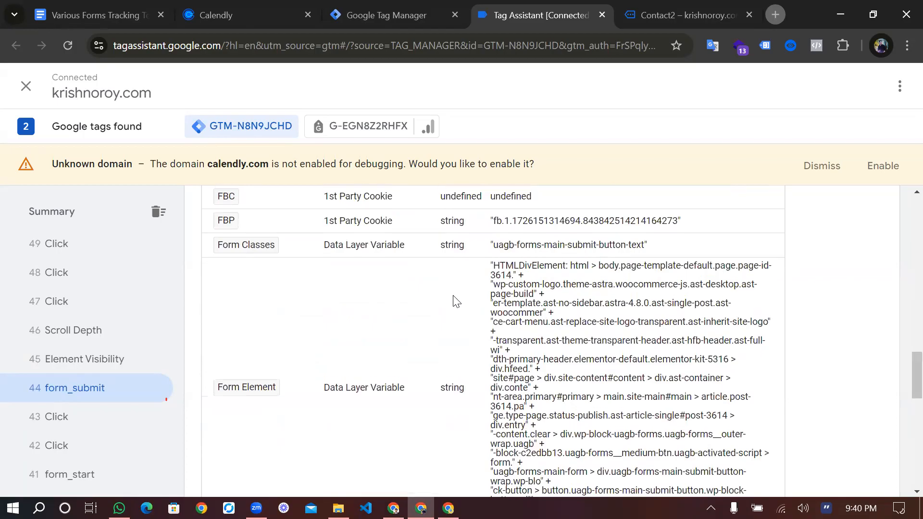
scroll(456, 302, up, 1)
drag(493, 276, 511, 313)
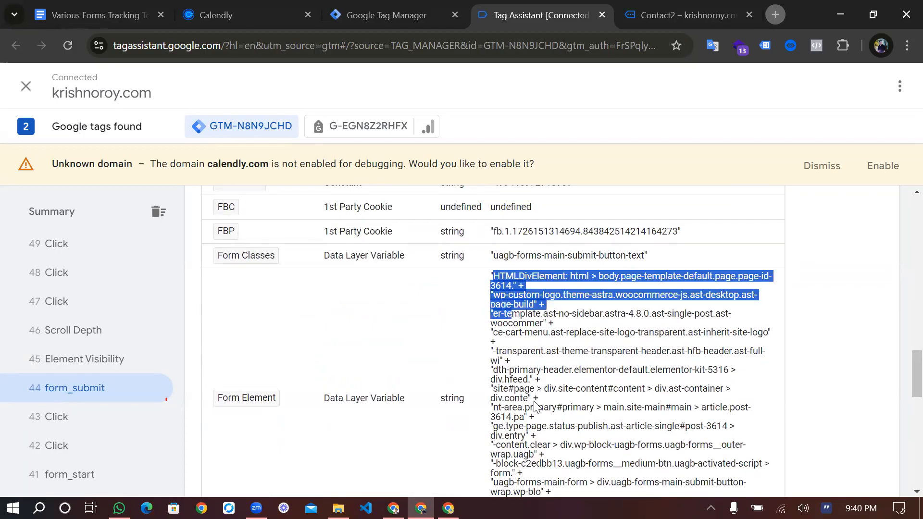
drag(535, 406, 535, 406)
scroll(535, 407, down, 3)
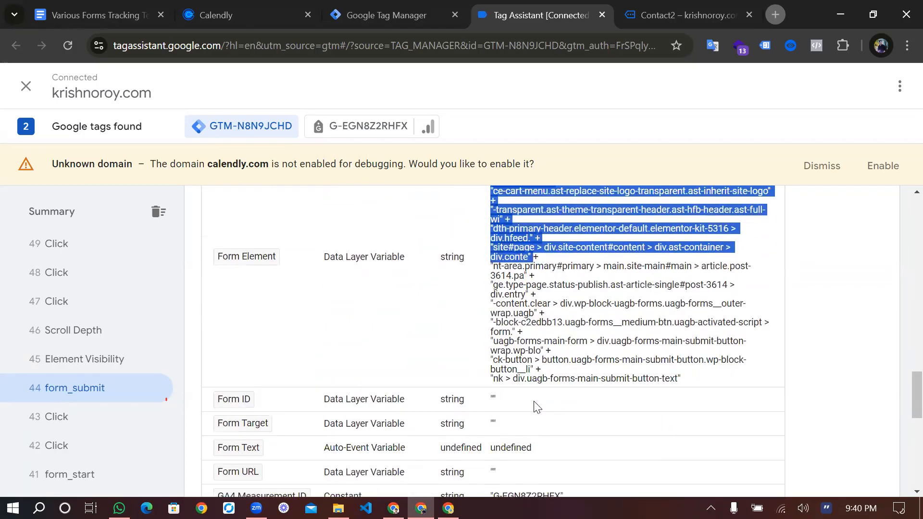
scroll(535, 385, down, 3)
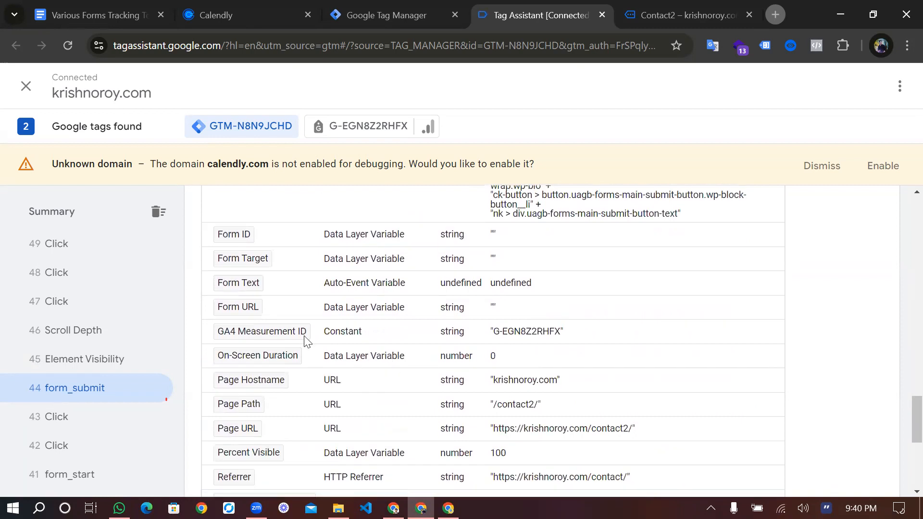
Review the form_submit event's page, referrer, scroll and video variables, returning to the form variables
scroll(479, 331, down, 1)
scroll(479, 331, down, 1)
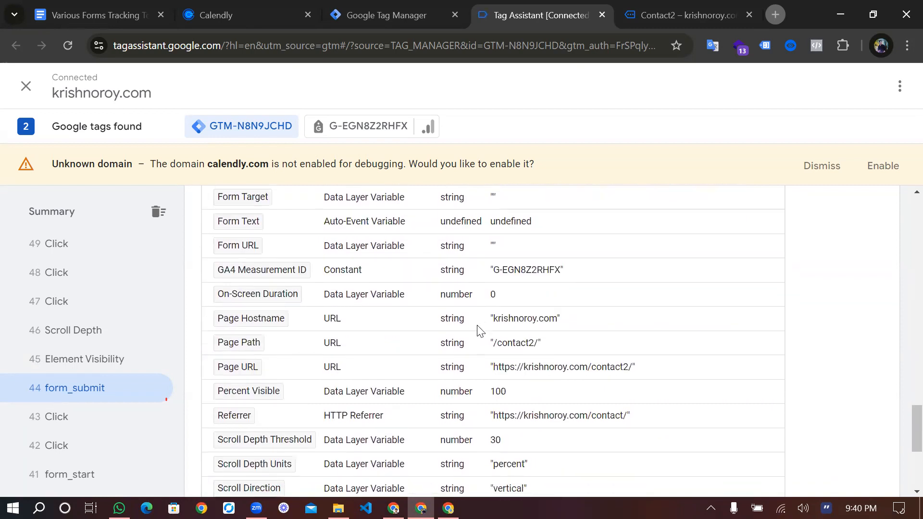
scroll(479, 332, down, 4)
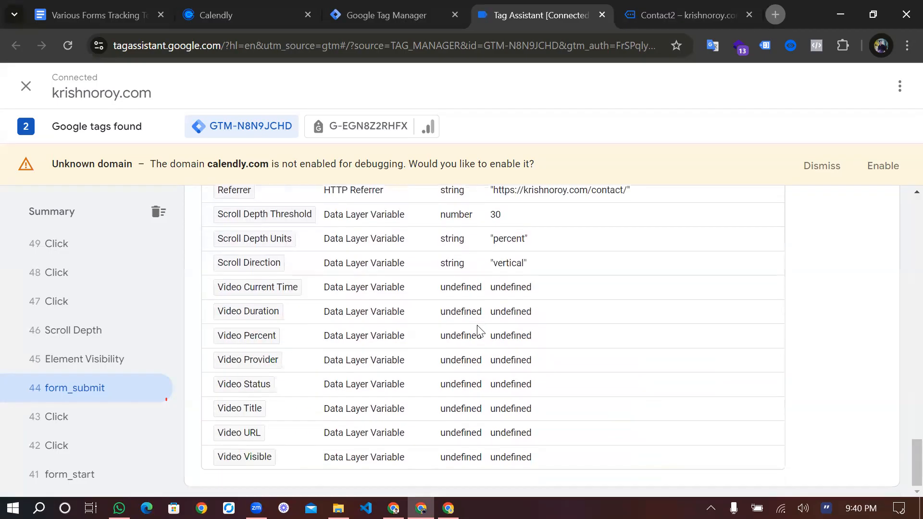
scroll(479, 331, up, 4)
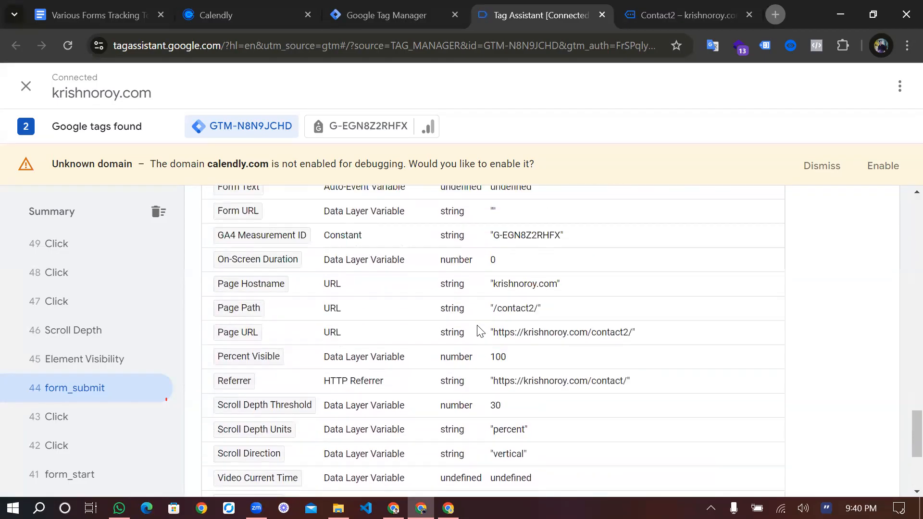
scroll(479, 331, up, 2)
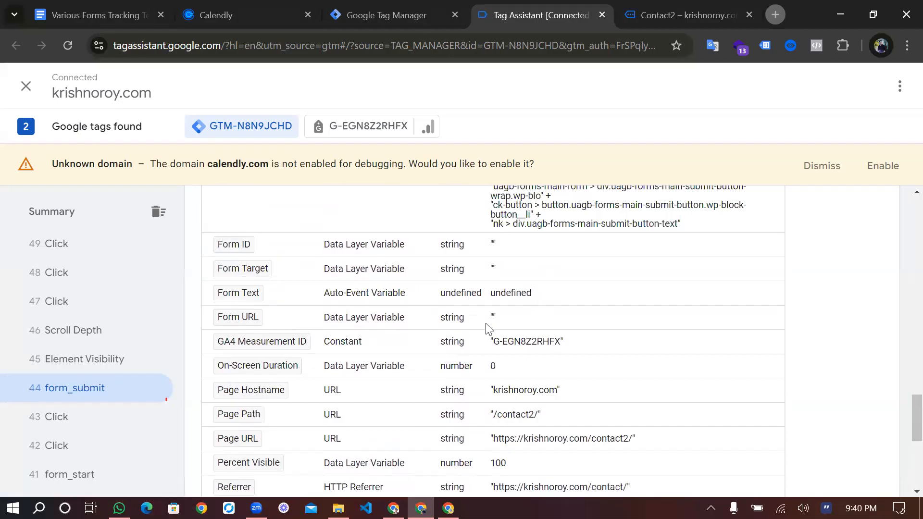
scroll(486, 329, up, 1)
scroll(488, 329, up, 1)
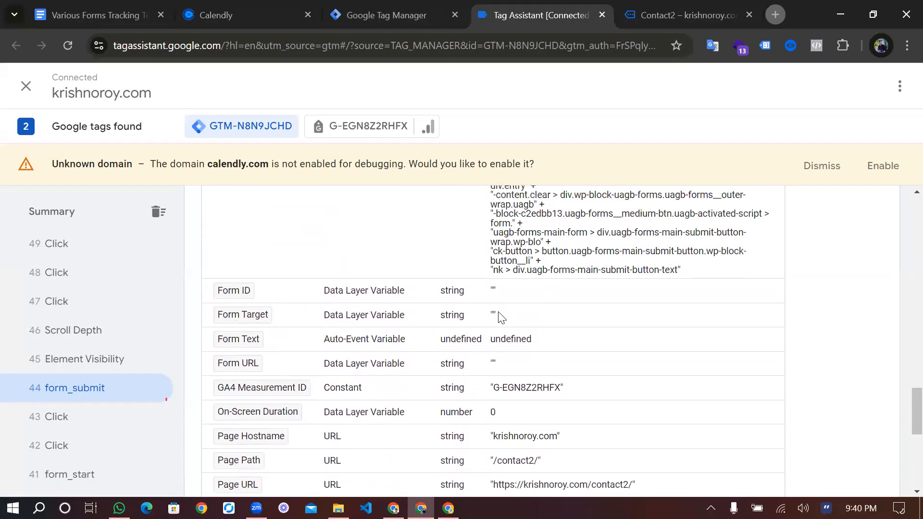
scroll(474, 342, up, 3)
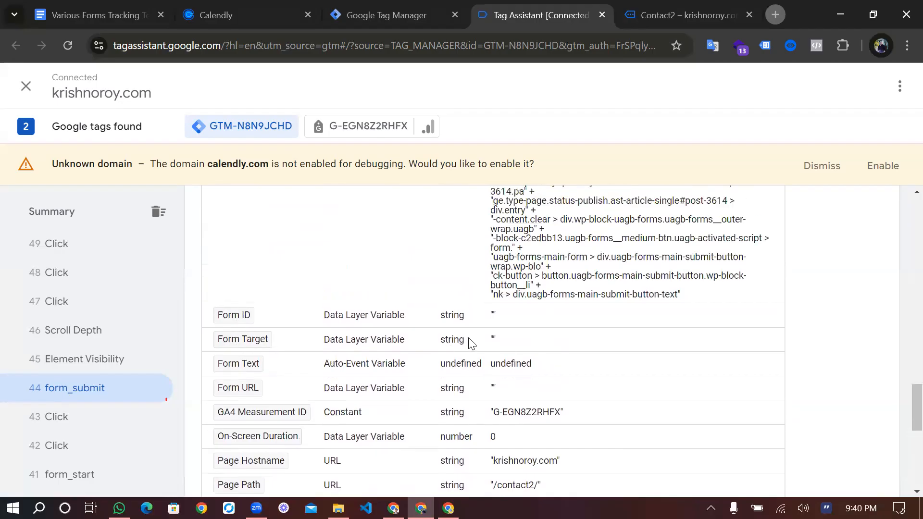
scroll(475, 342, up, 1)
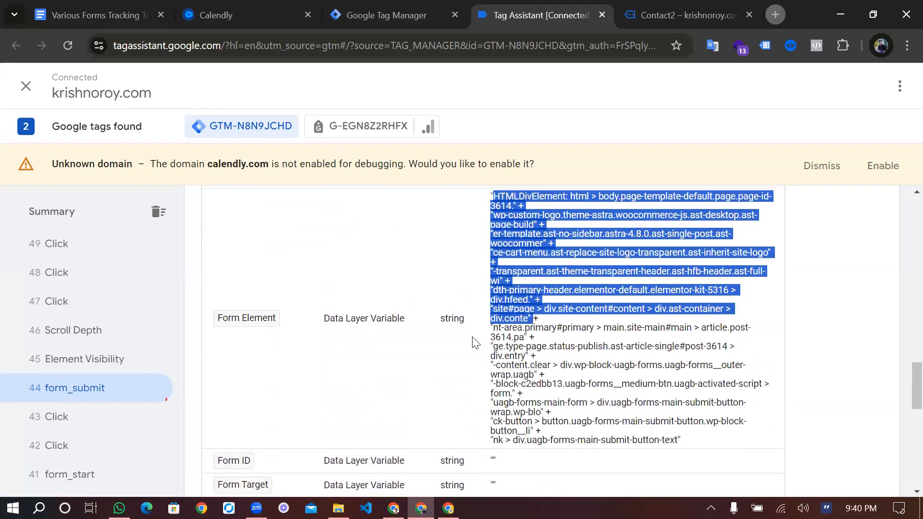
Compare the form_submit event's Form Classes value with its Form Element path and the other form variables
click(563, 329)
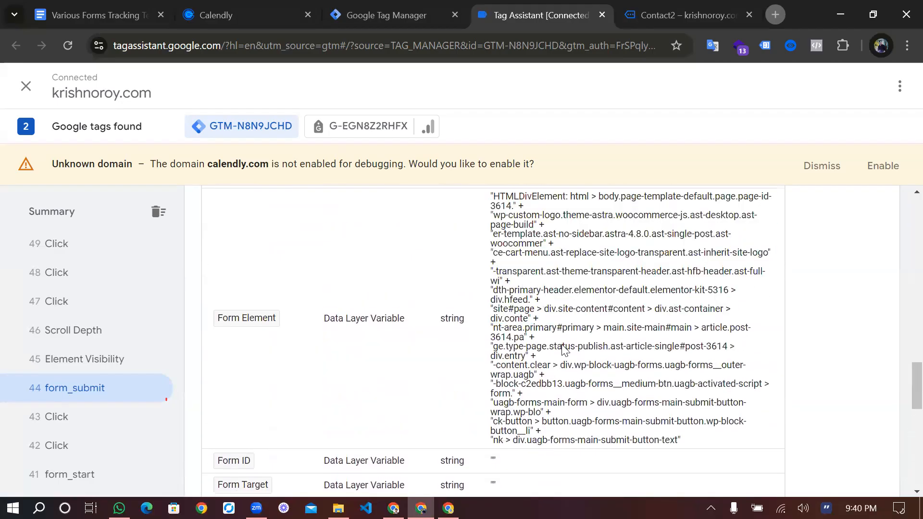
scroll(564, 348, up, 1)
scroll(561, 344, up, 1)
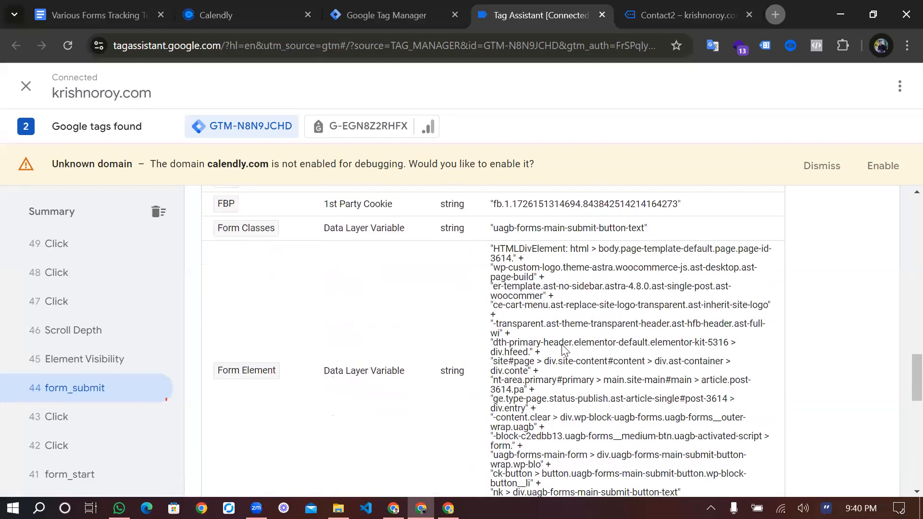
scroll(561, 344, up, 2)
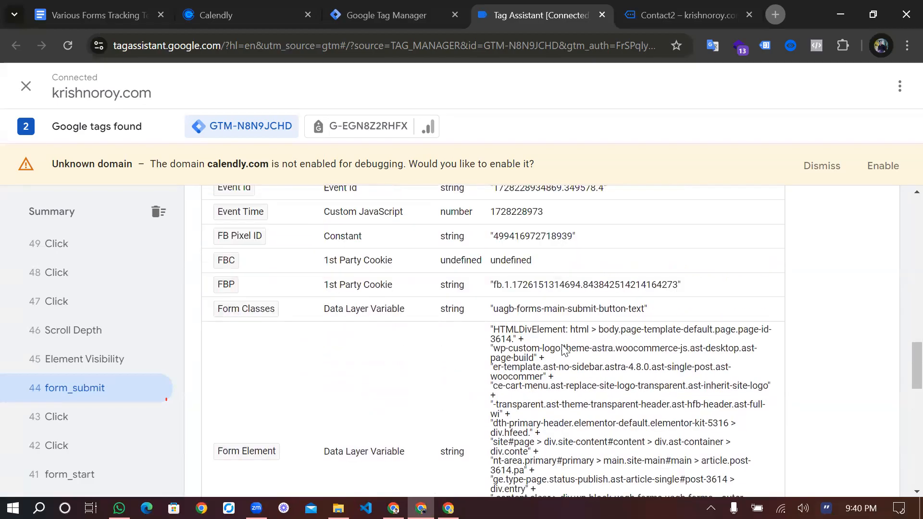
scroll(387, 332, down, 2)
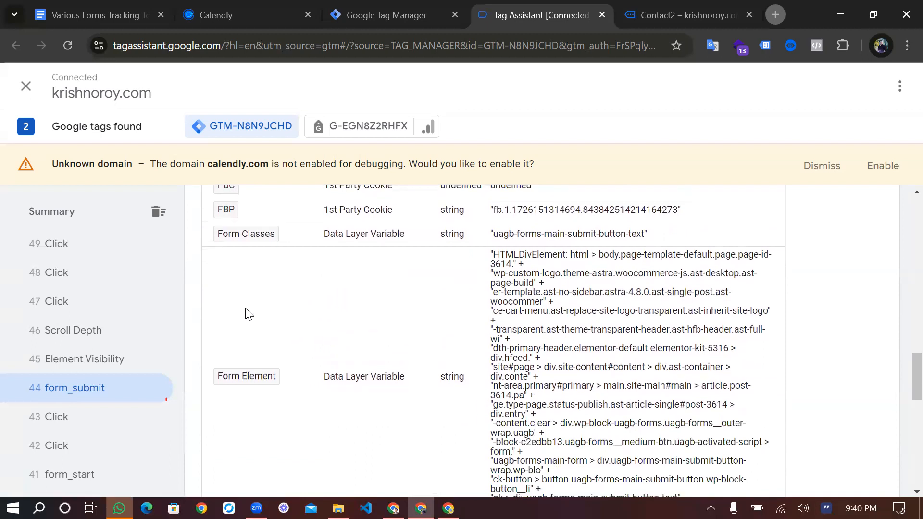
scroll(531, 308, down, 1)
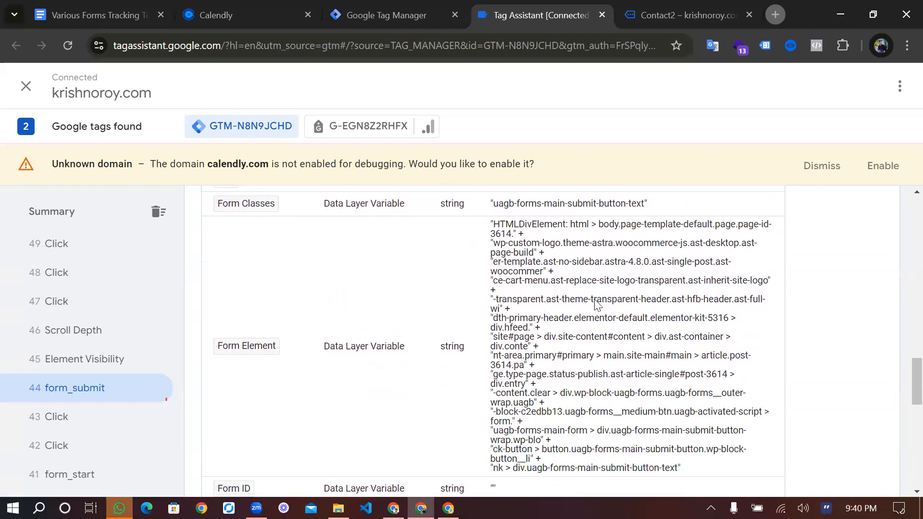
scroll(531, 308, up, 2)
scroll(644, 306, up, 1)
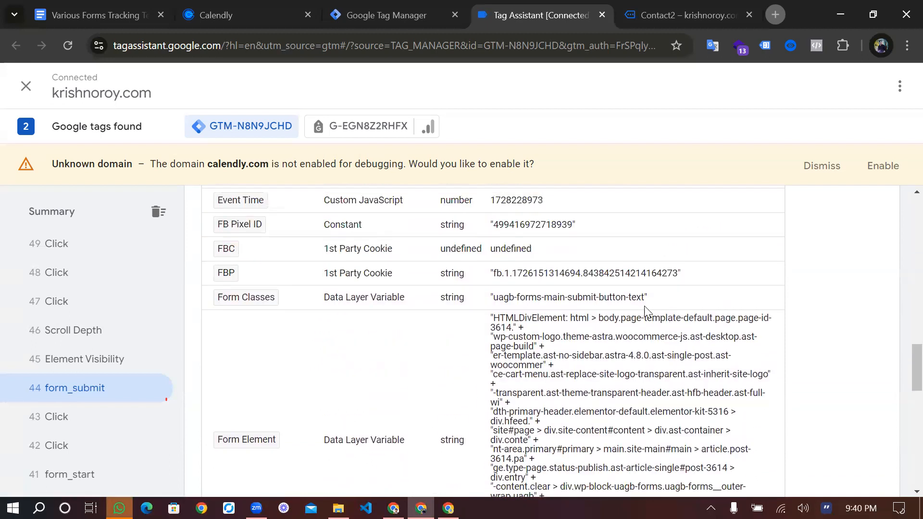
scroll(645, 310, up, 1)
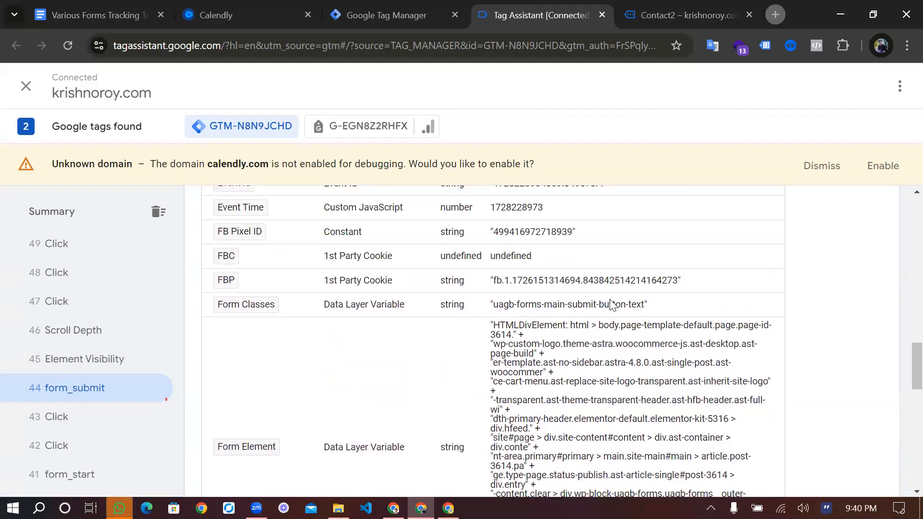
drag(604, 305, 493, 305)
drag(554, 295, 644, 308)
click(537, 358)
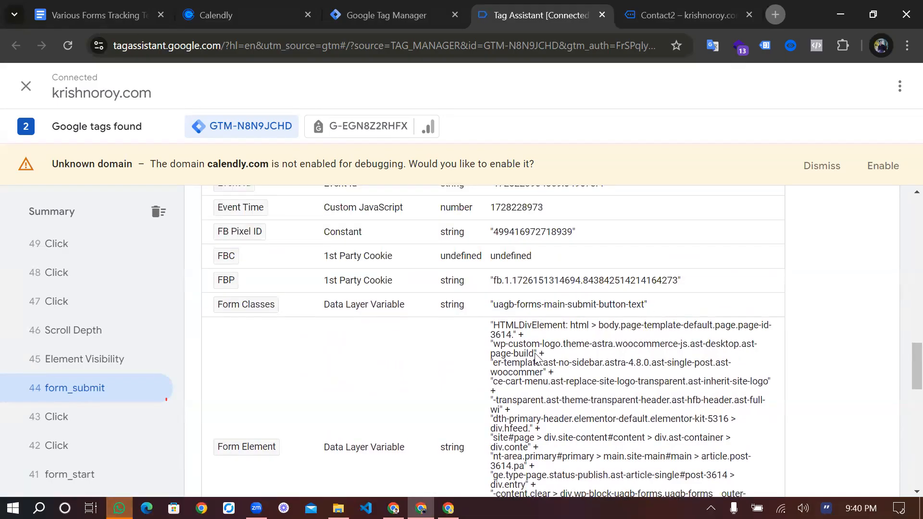
scroll(537, 358, down, 4)
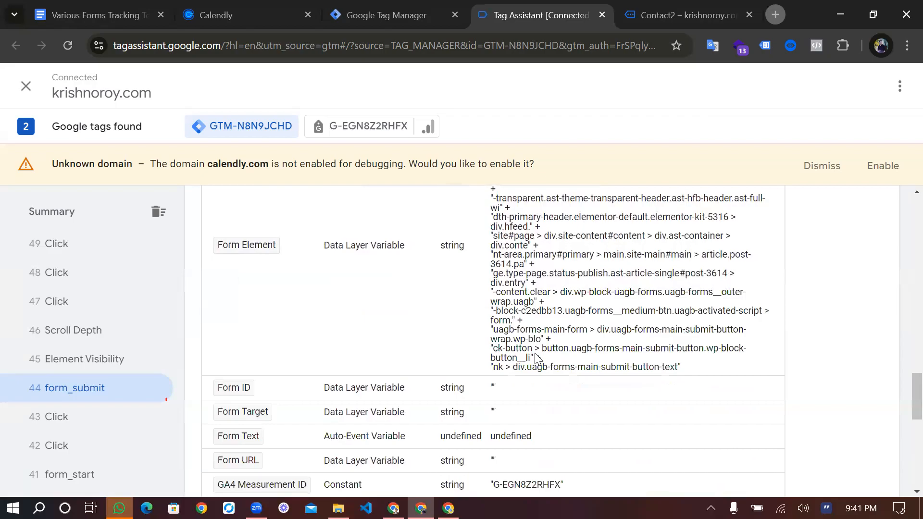
scroll(448, 231, down, 5)
scroll(419, 268, up, 2)
scroll(420, 268, up, 1)
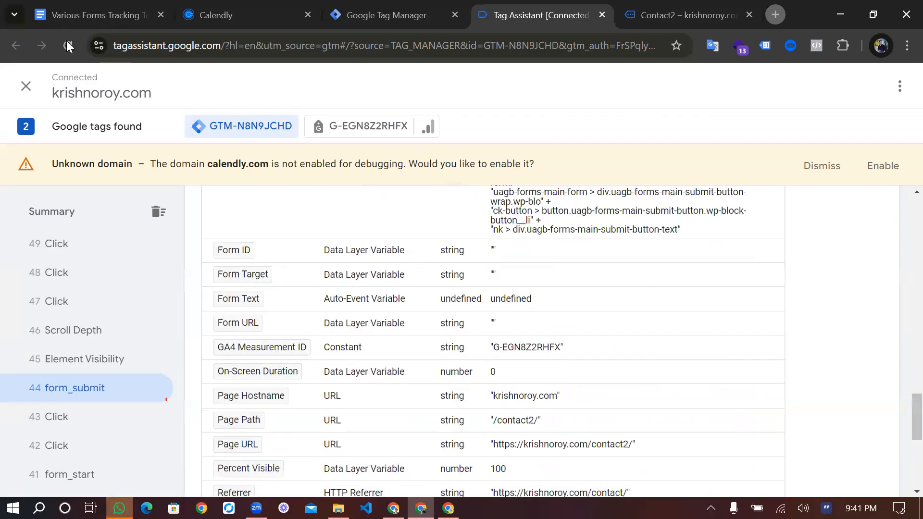
scroll(66, 40, up, 4)
Switch to the Contact2 page, reload it and try to submit its form with all fields left empty
click(683, 16)
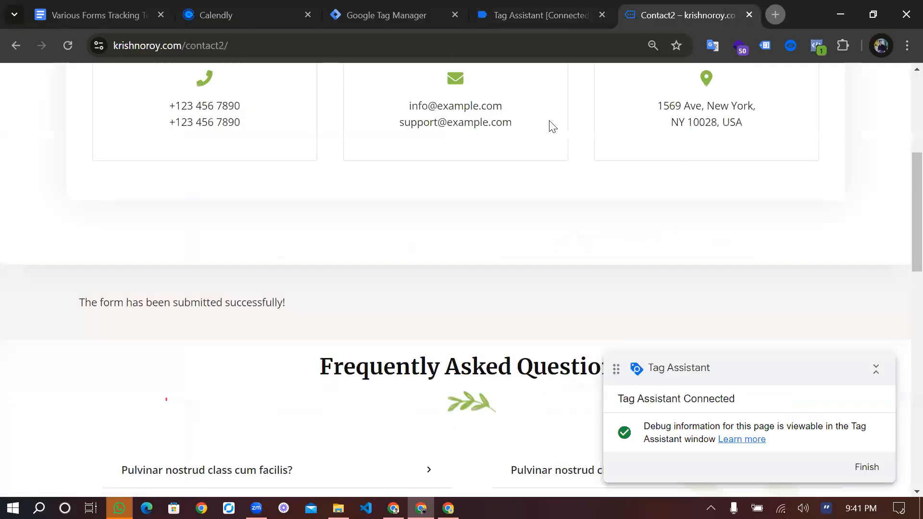
scroll(519, 223, up, 5)
key(F5)
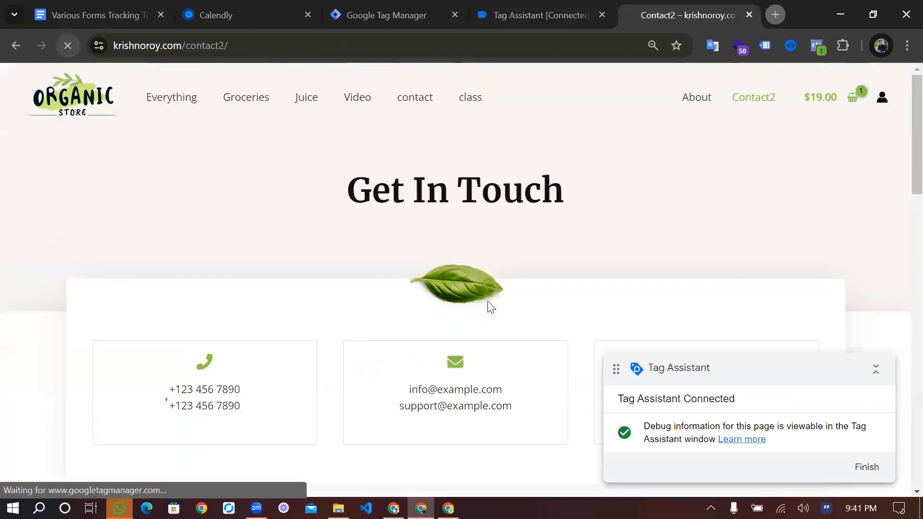
scroll(467, 303, down, 10)
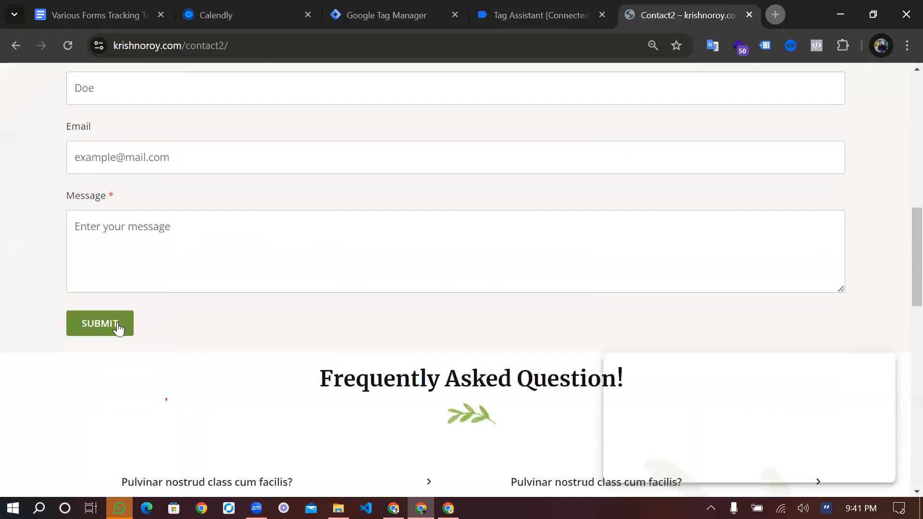
click(100, 321)
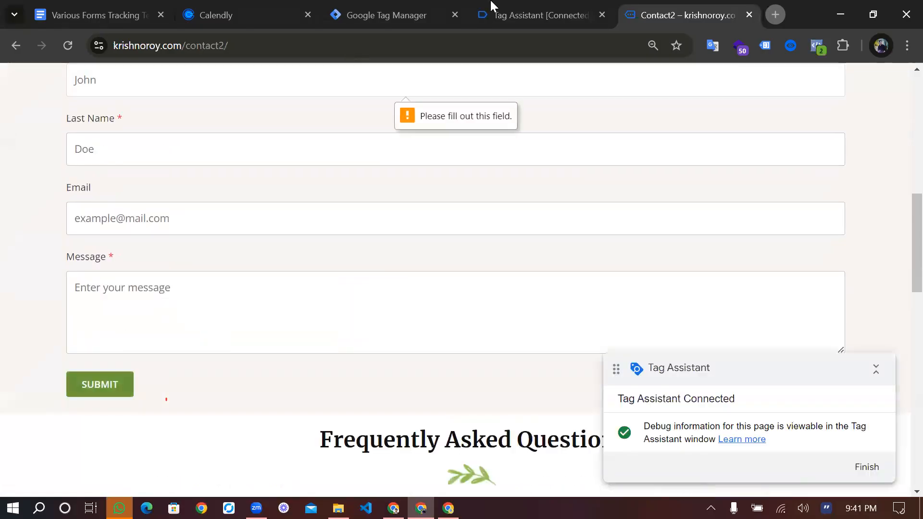
Return to Tag Assistant and examine the click, form and scroll variables of Click event 49, ending at the form_submit event
key(ctrl+shift+Tab)
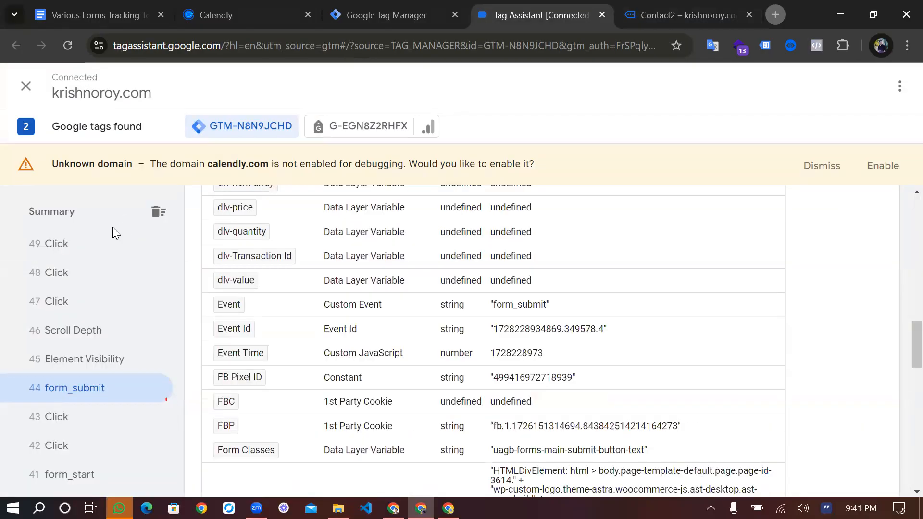
click(100, 249)
scroll(482, 376, down, 3)
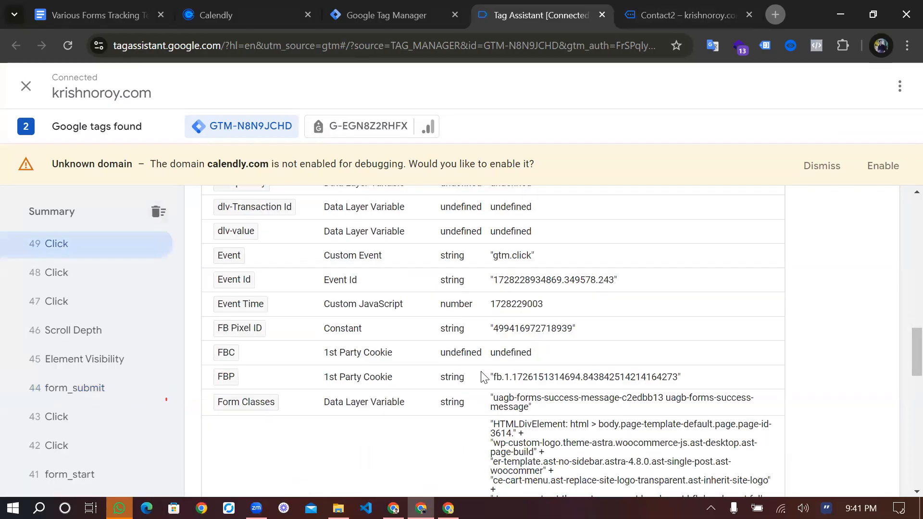
scroll(482, 376, up, 4)
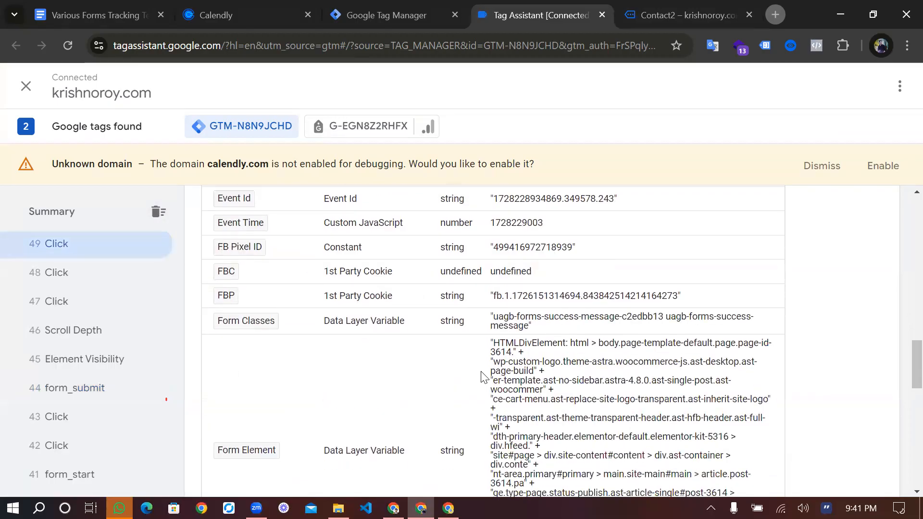
scroll(482, 376, up, 4)
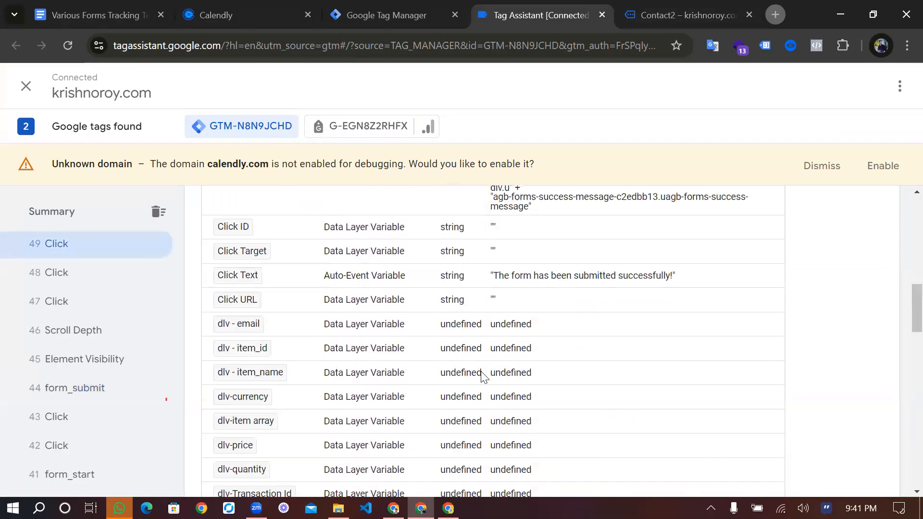
scroll(482, 376, up, 2)
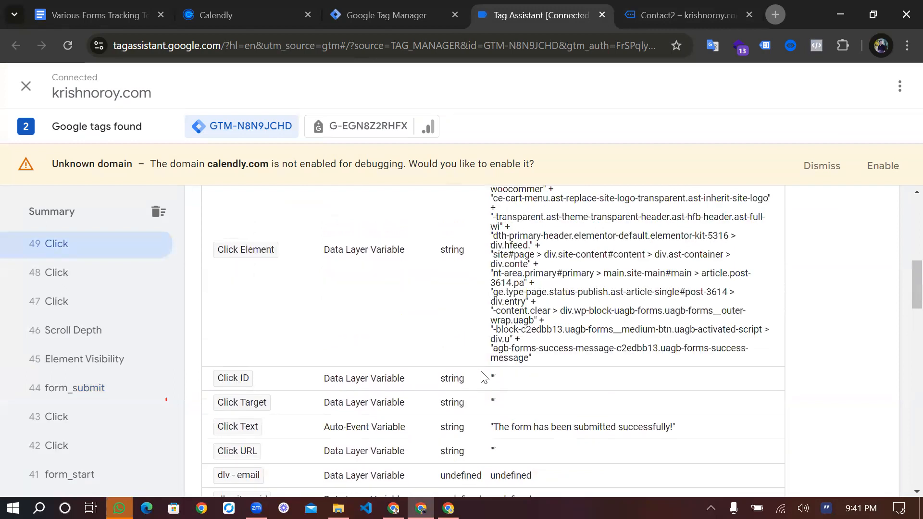
scroll(482, 377, up, 6)
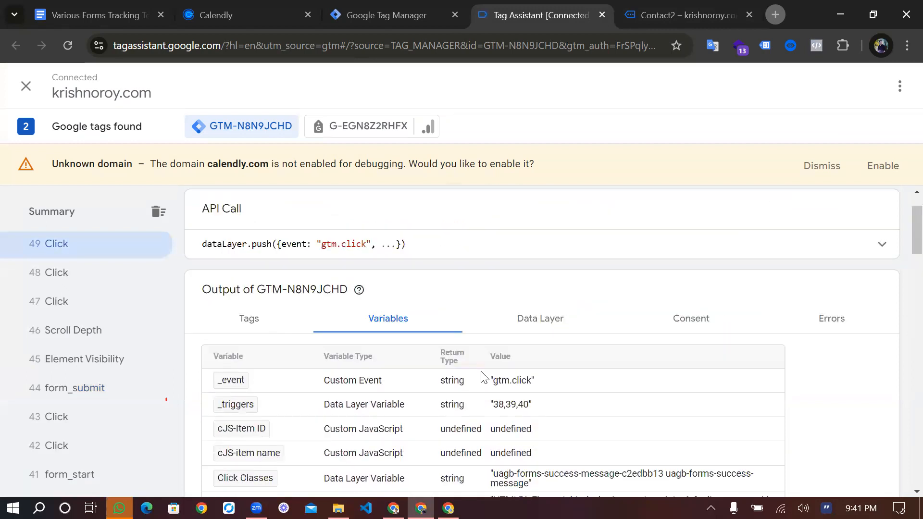
scroll(482, 376, down, 12)
scroll(482, 376, down, 4)
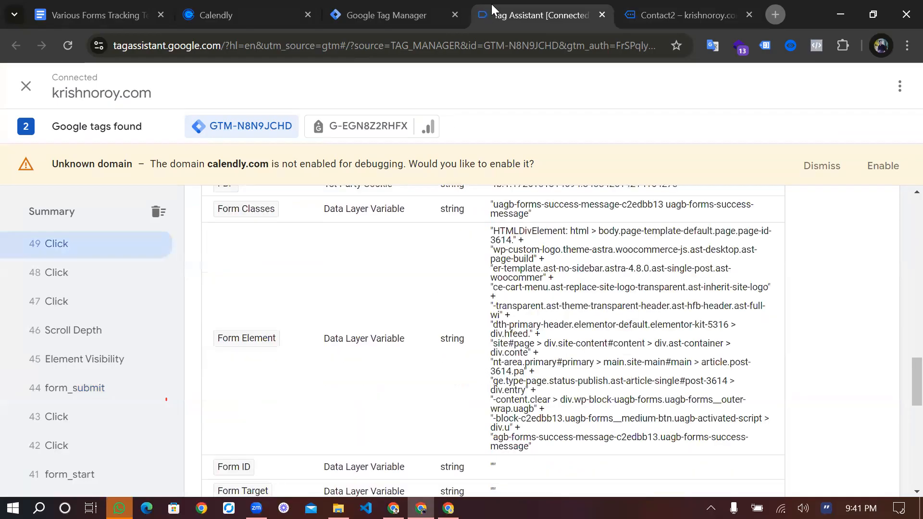
scroll(270, 269, down, 10)
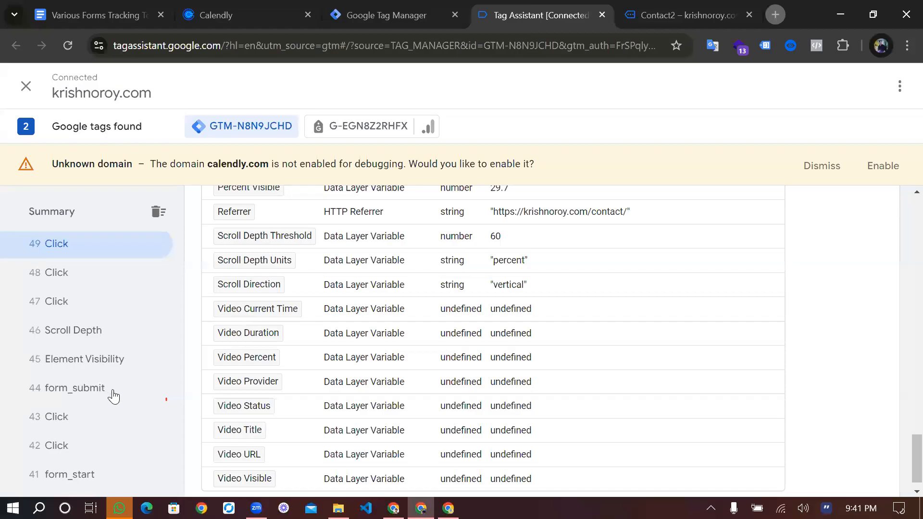
click(111, 391)
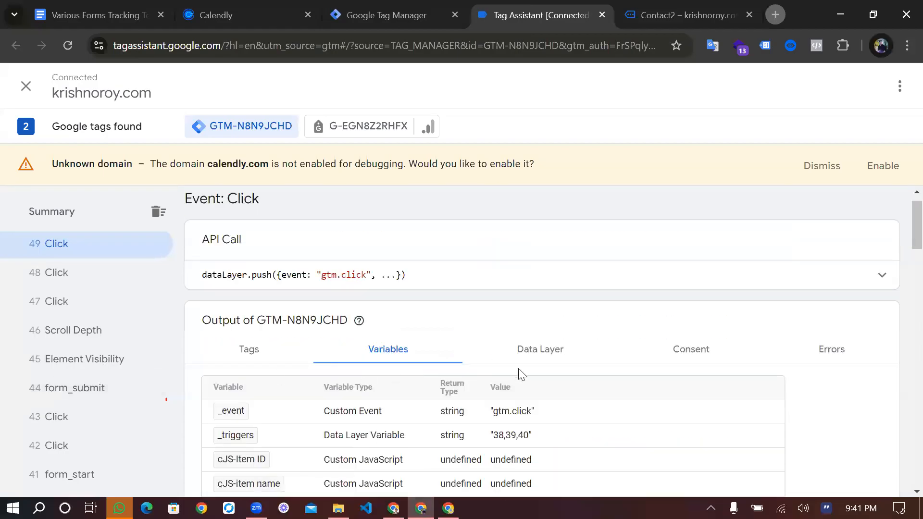
Check the recent Click events, copy form_submit event 44's Click Classes value uagb-forms-main-submit-button-text, and return to Tag Manager's triggers
scroll(527, 373, down, 3)
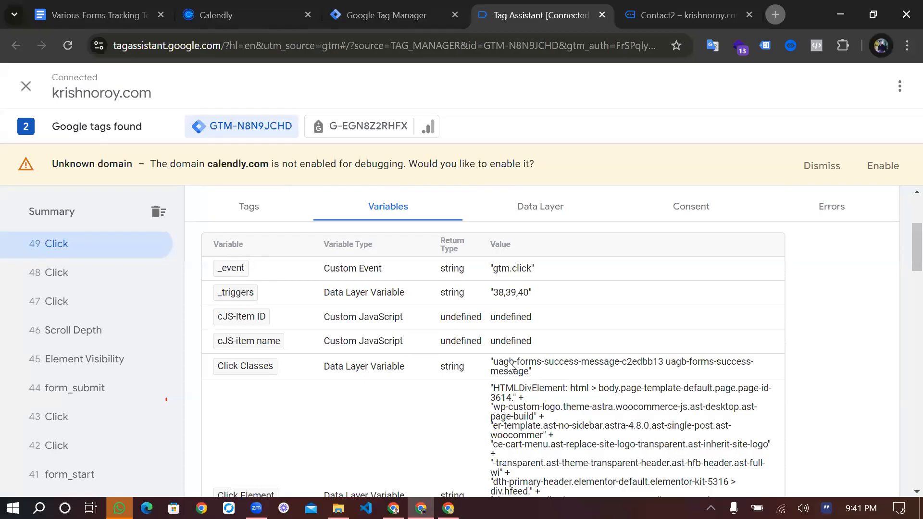
click(96, 273)
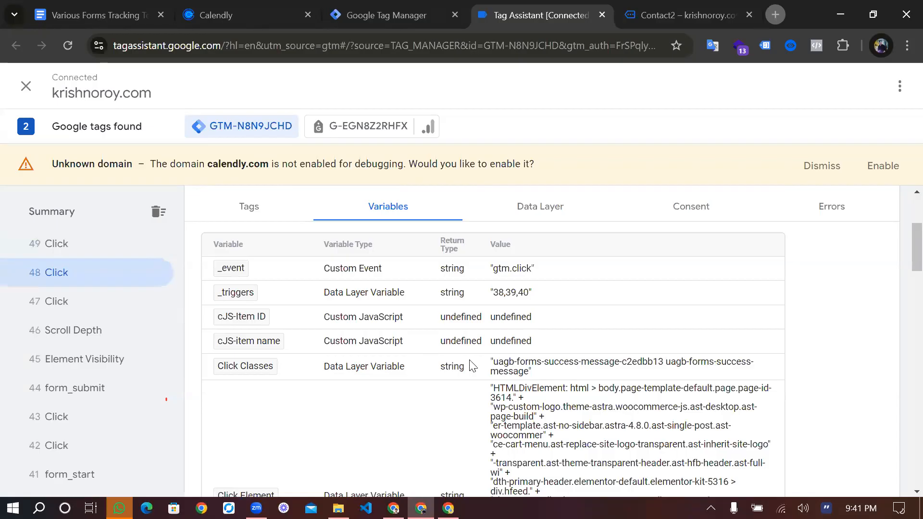
click(144, 302)
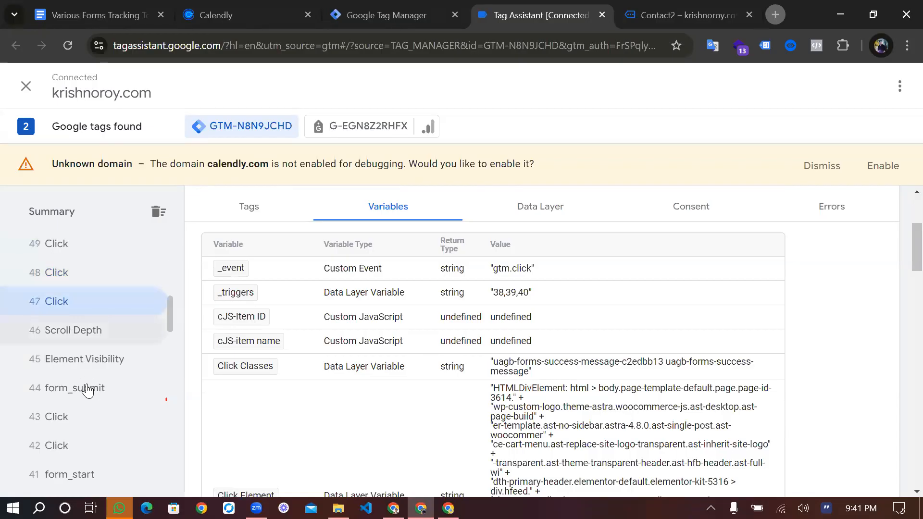
click(87, 390)
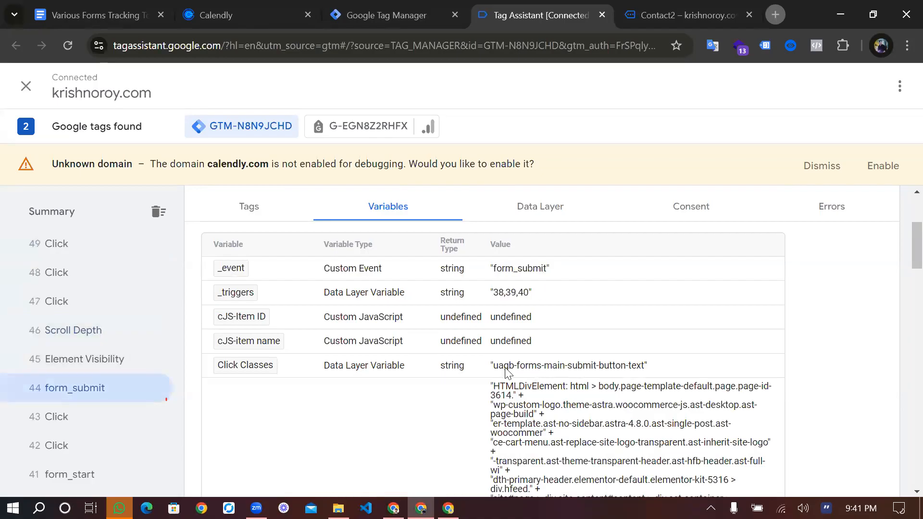
double_click(554, 366)
drag(493, 367, 645, 378)
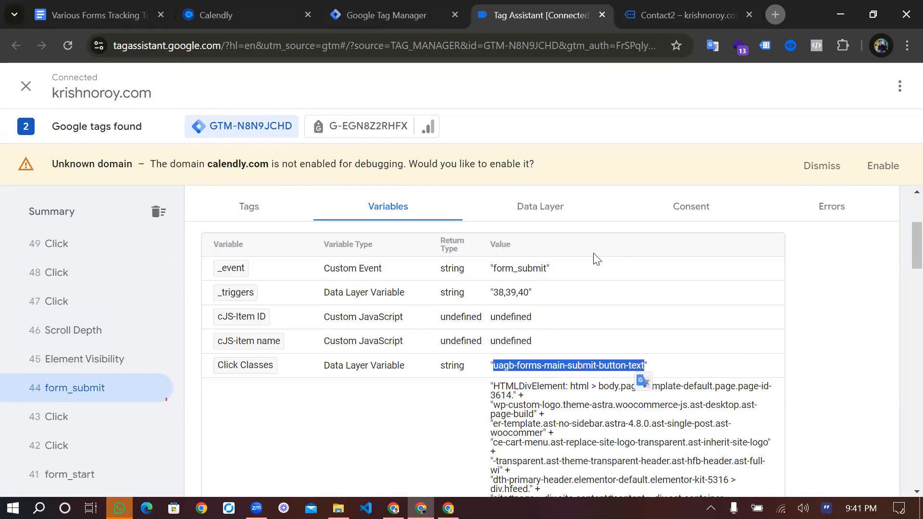
key(ctrl+shift+Tab)
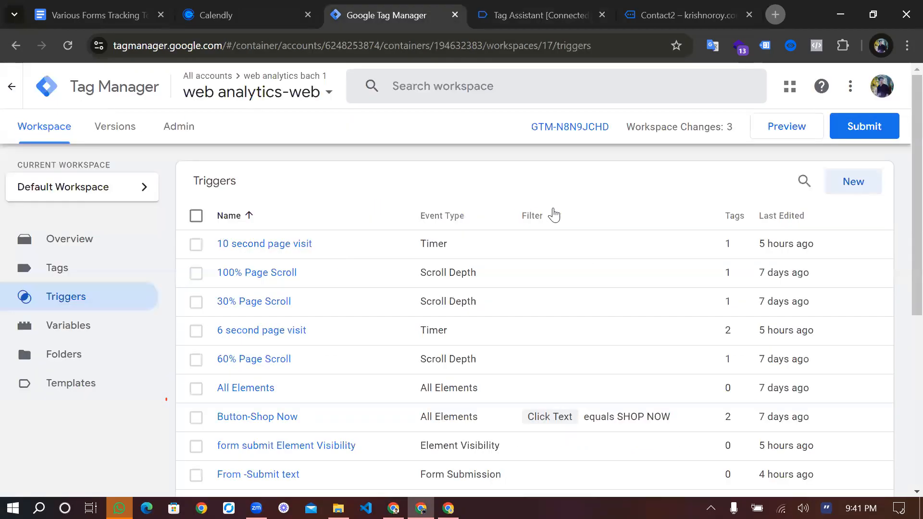
click(853, 182)
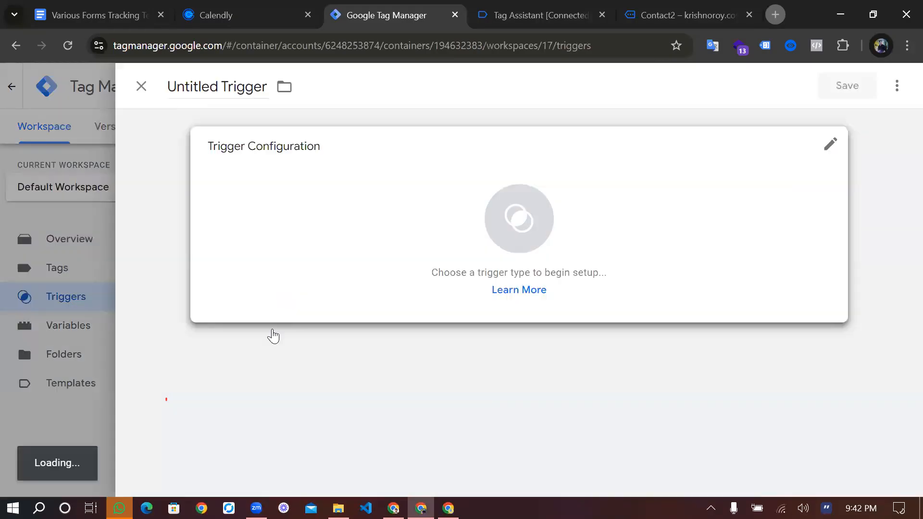
click(273, 335)
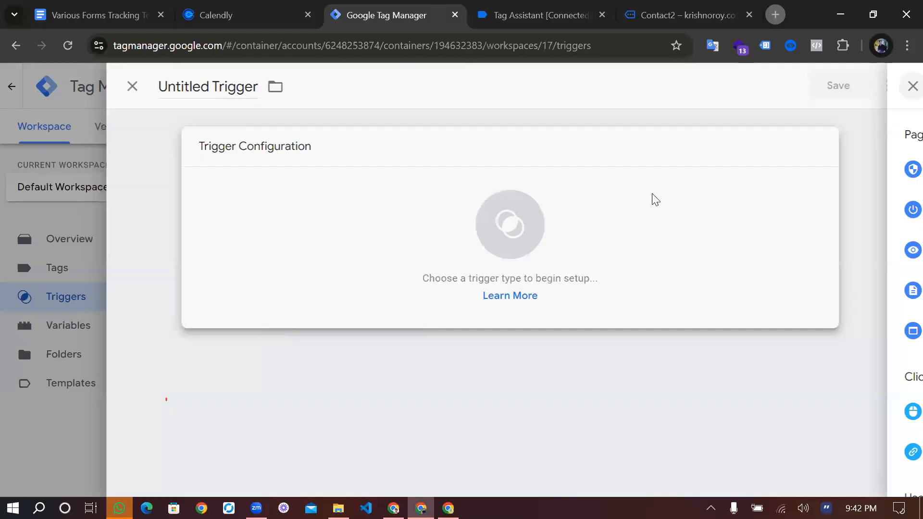
click(911, 86)
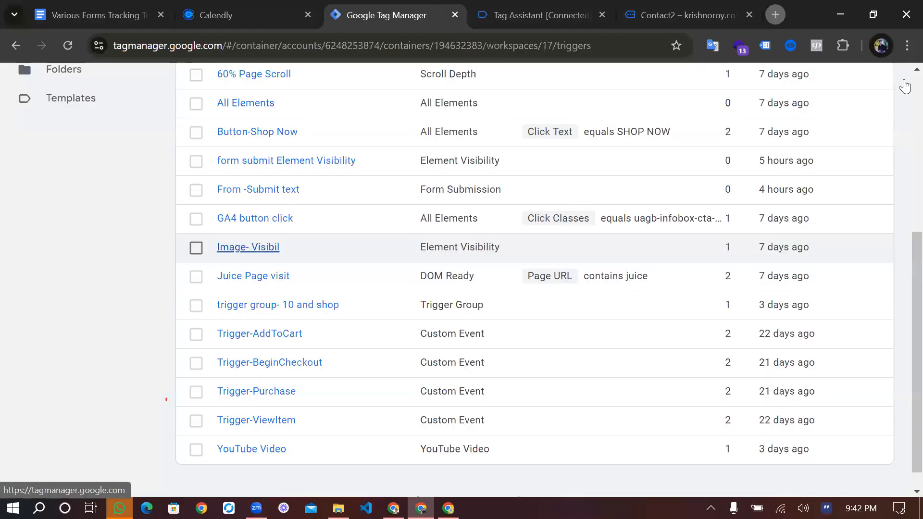
Duplicate the GA4 button click trigger and name the copy GA4 form submit
click(254, 219)
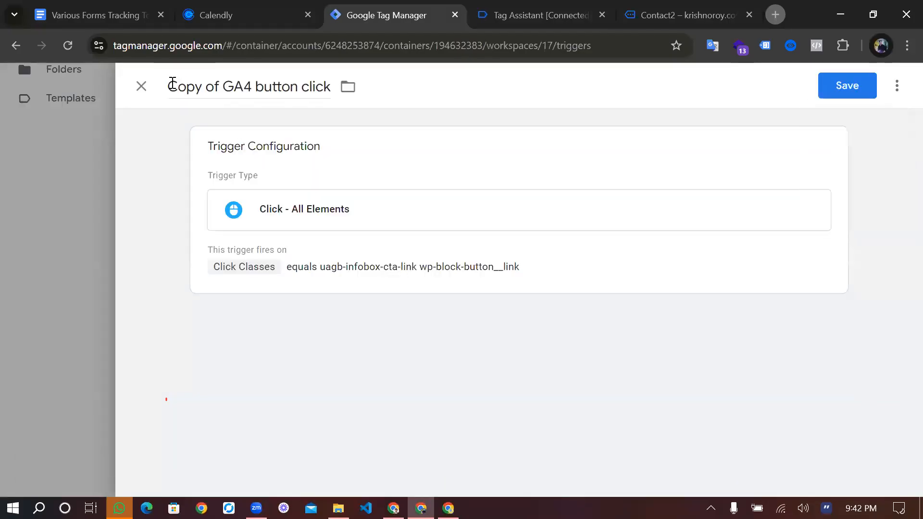
drag(172, 82, 269, 86)
key(BackSpace)
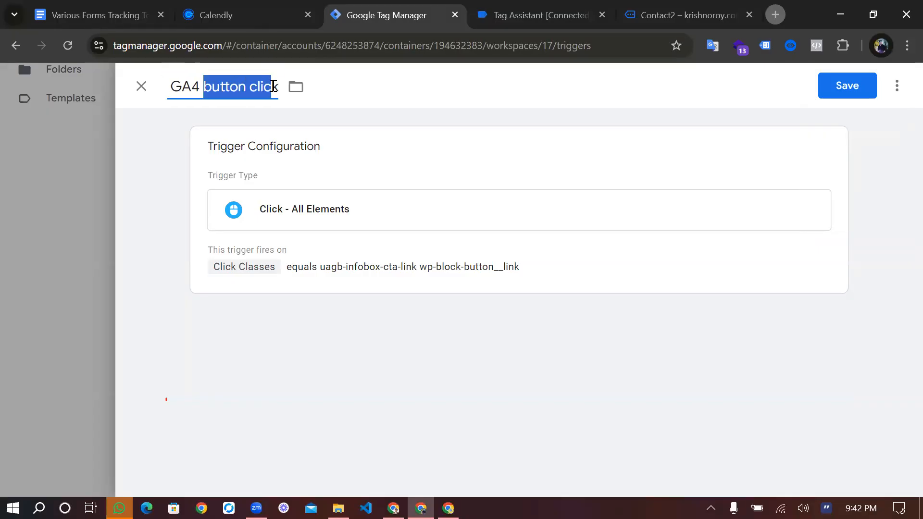
key(BackSpace)
key(Delete)
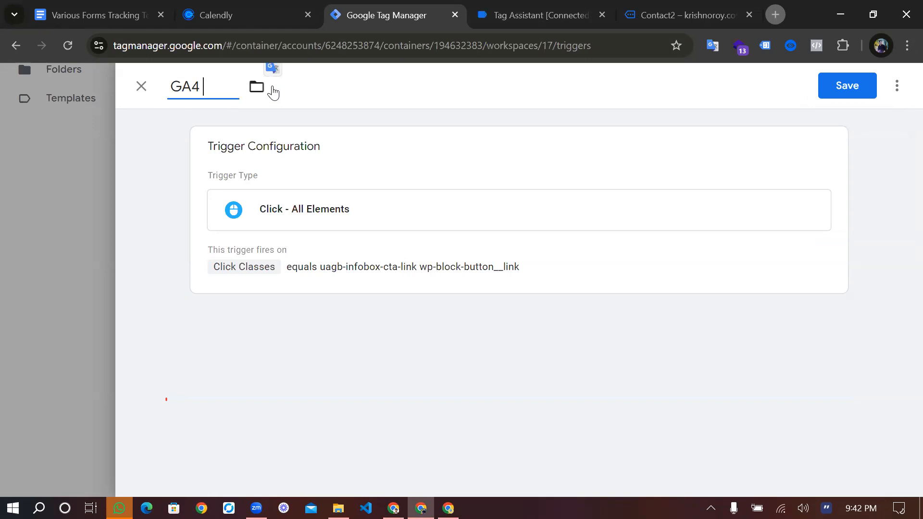
text(form subm)
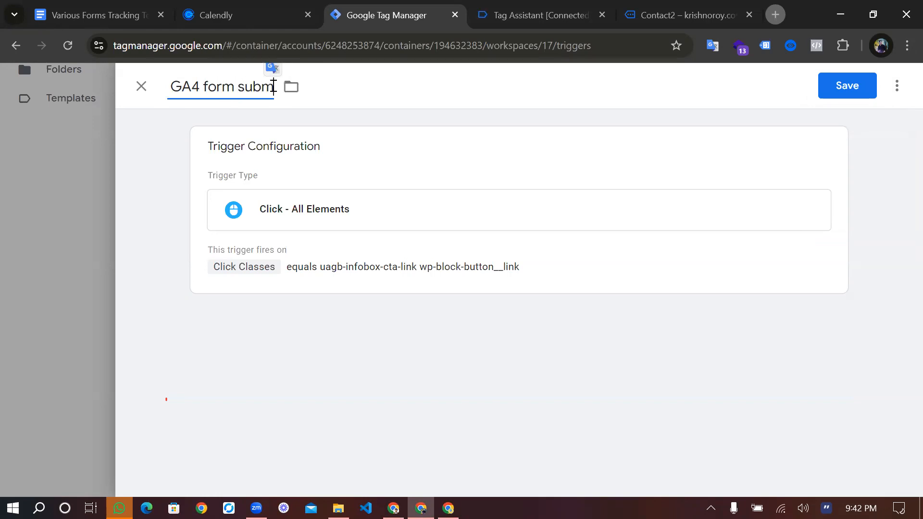
text(it)
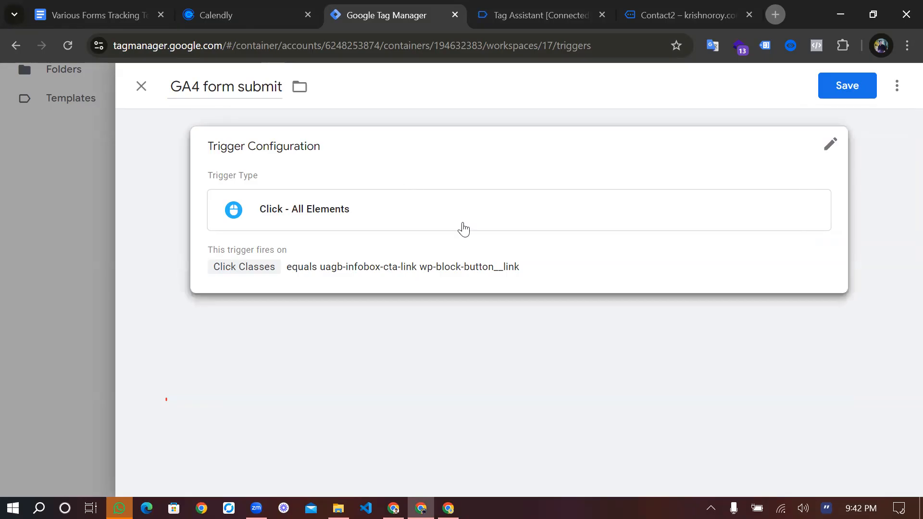
Set the trigger's Click Classes equals condition to uagb-forms-main-submit-button-text and save the trigger
click(580, 397)
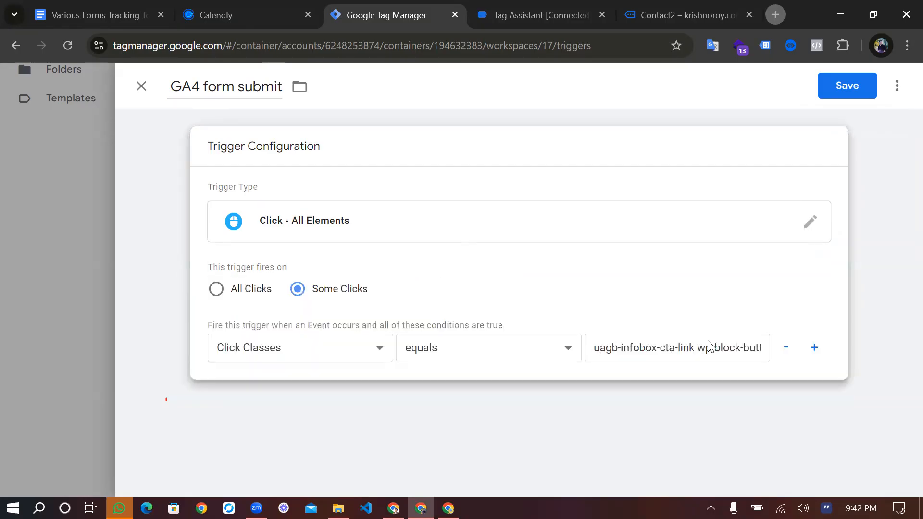
click(707, 347)
key(ctrl+a)
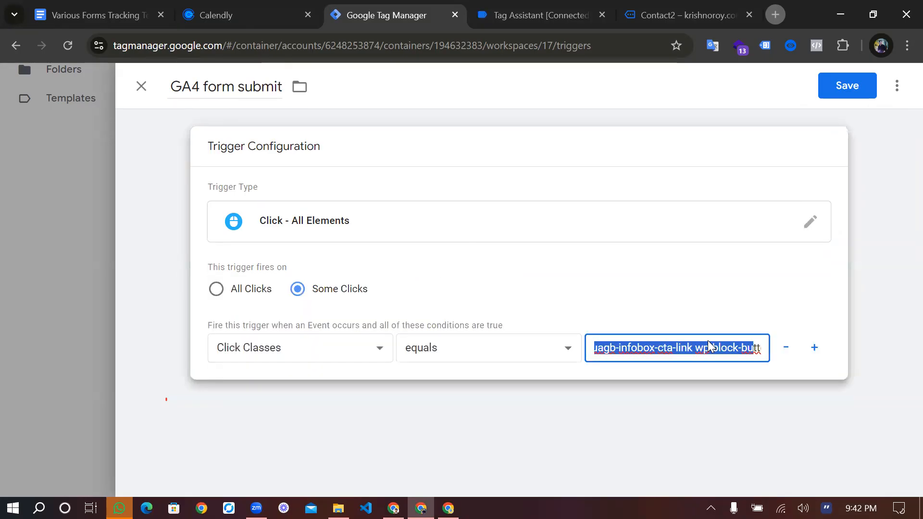
key(BackSpace)
key(ctrl+v)
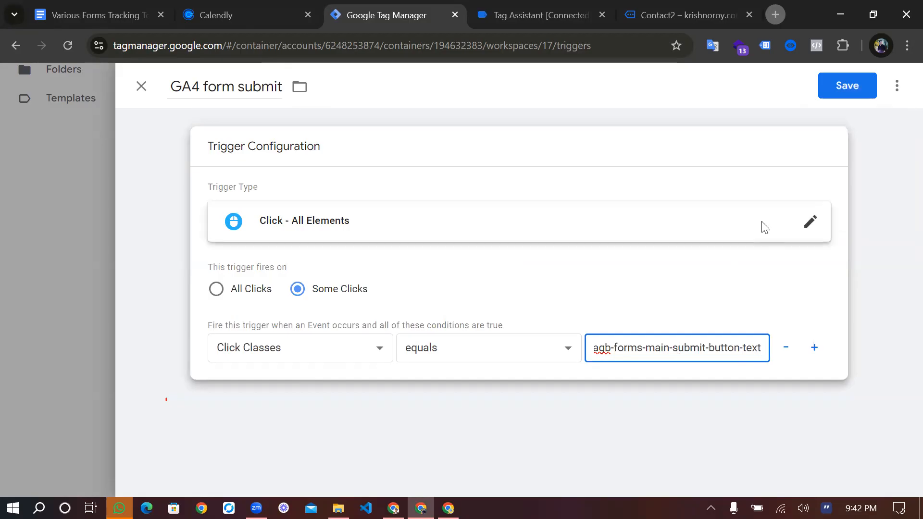
click(849, 86)
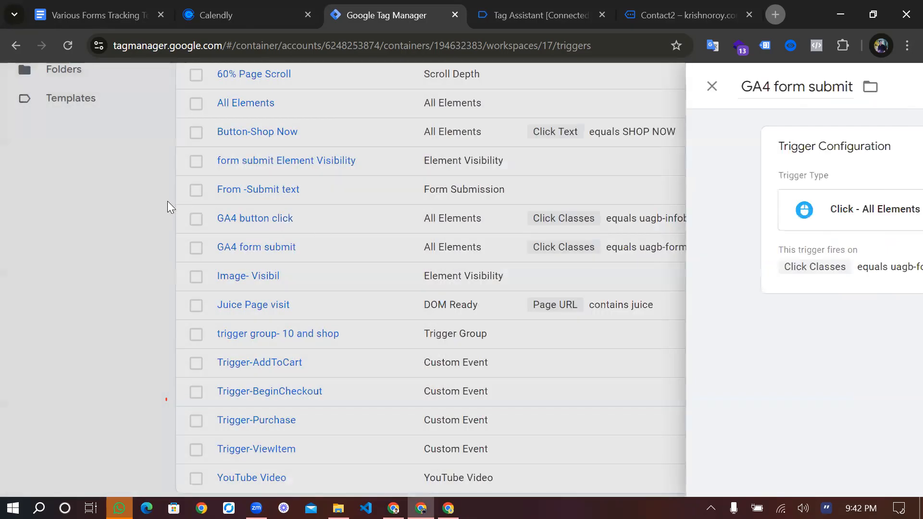
Go to the workspace's tags and make a copy of the GA4-10s page visit tag
click(98, 204)
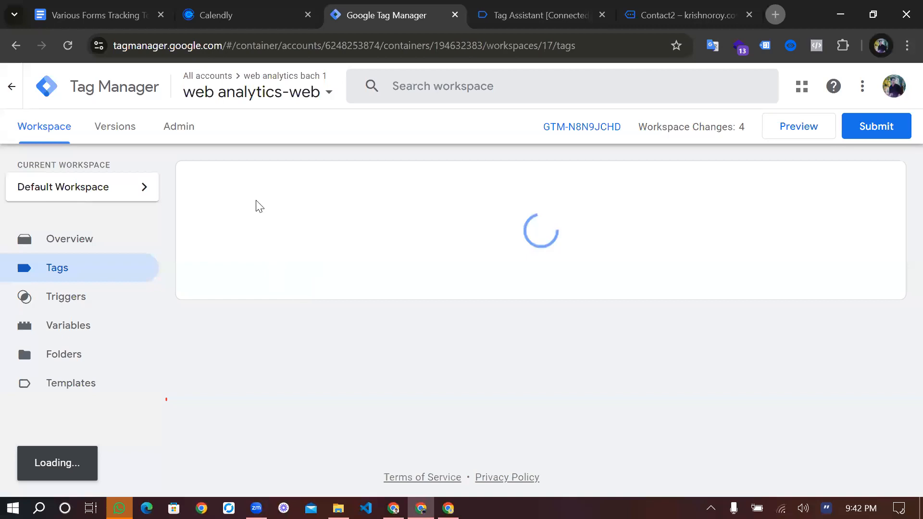
scroll(245, 207, down, 3)
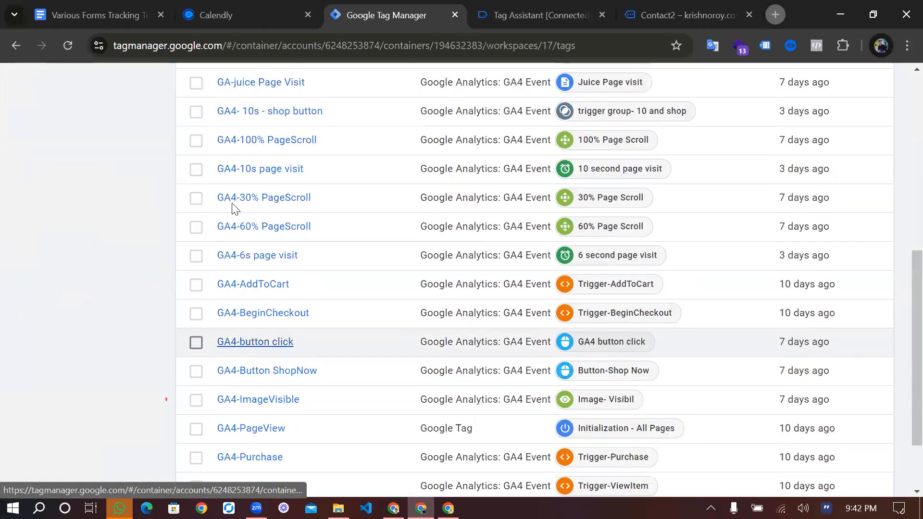
scroll(234, 208, up, 1)
right_click(240, 200)
click(807, 191)
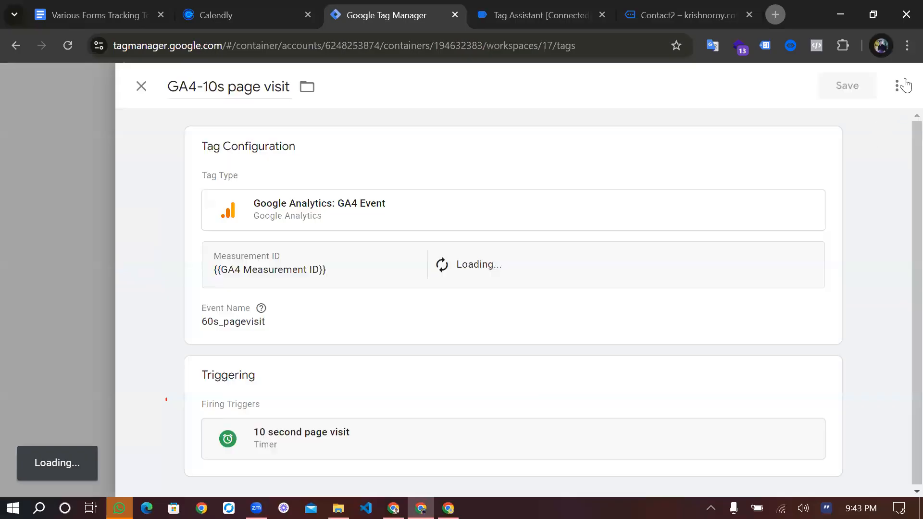
click(897, 86)
click(847, 120)
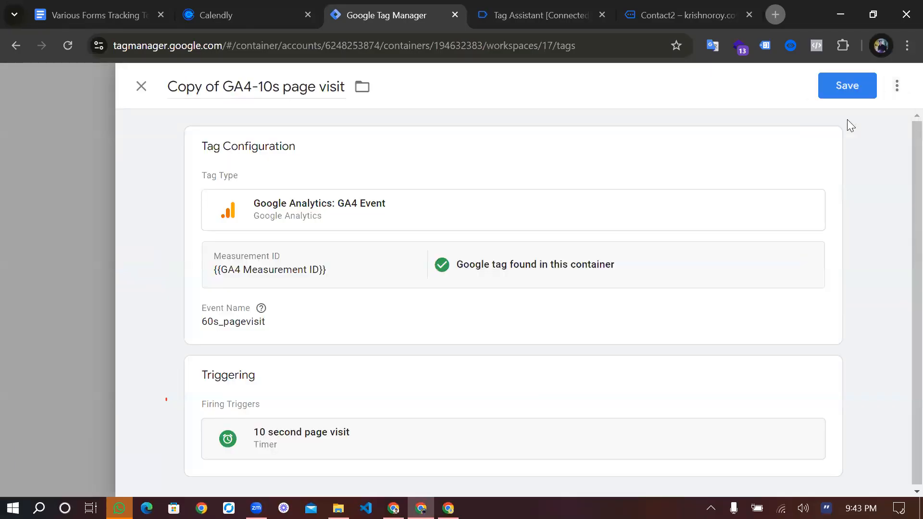
Rename the copied tag as GA4-Form sub
drag(219, 89, 170, 90)
key(BackSpace)
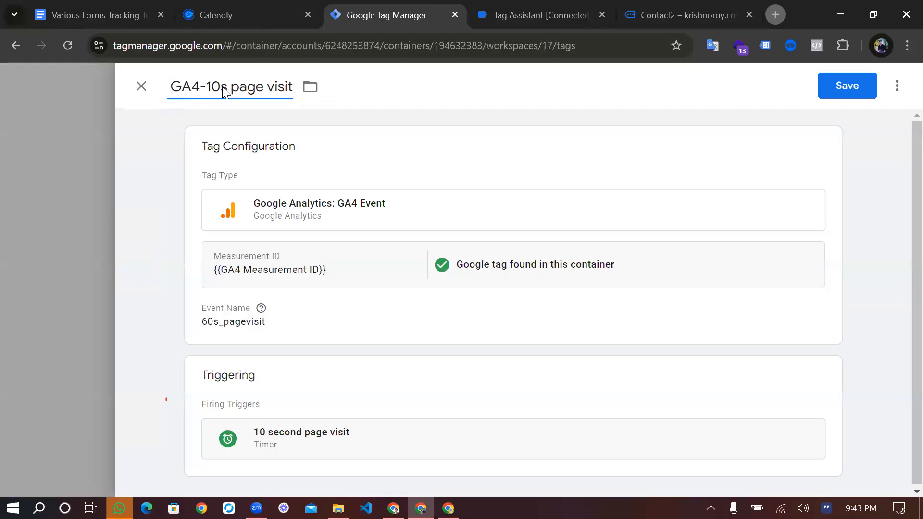
drag(208, 90, 291, 87)
key(BackSpace)
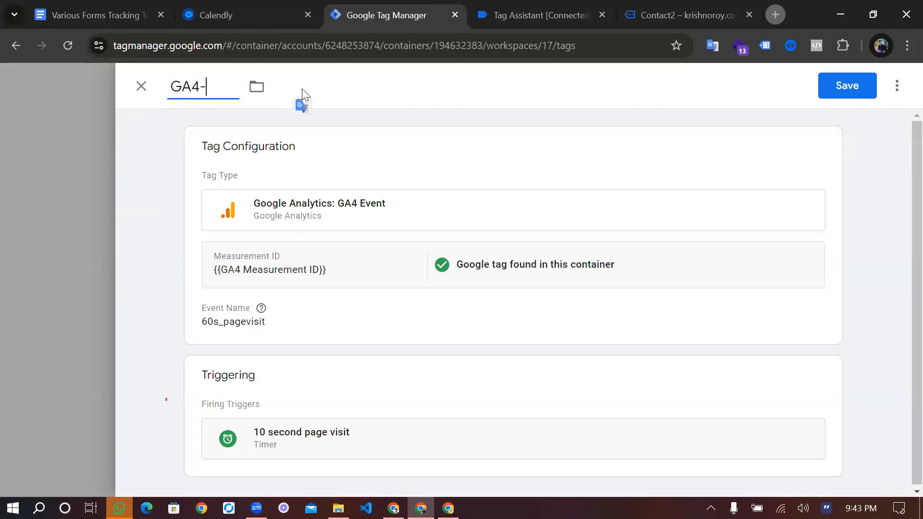
text(Form sub)
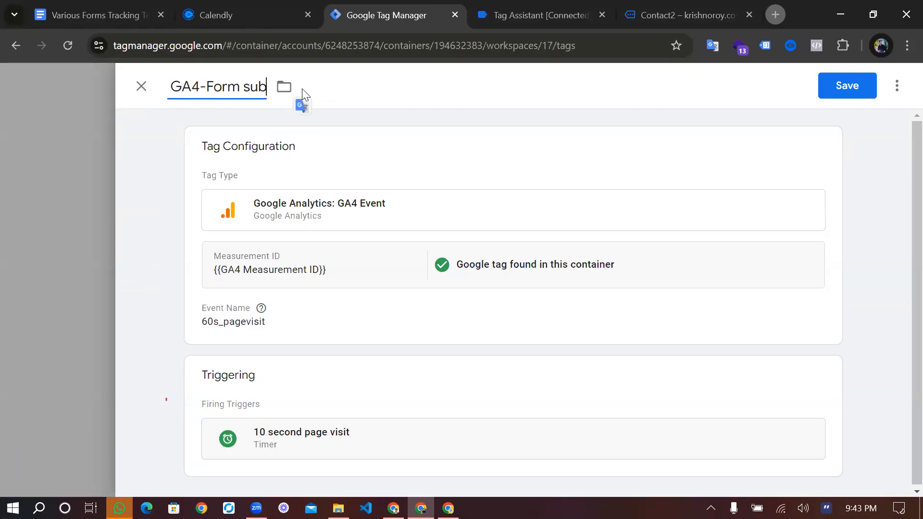
text(mition)
right_click(303, 90)
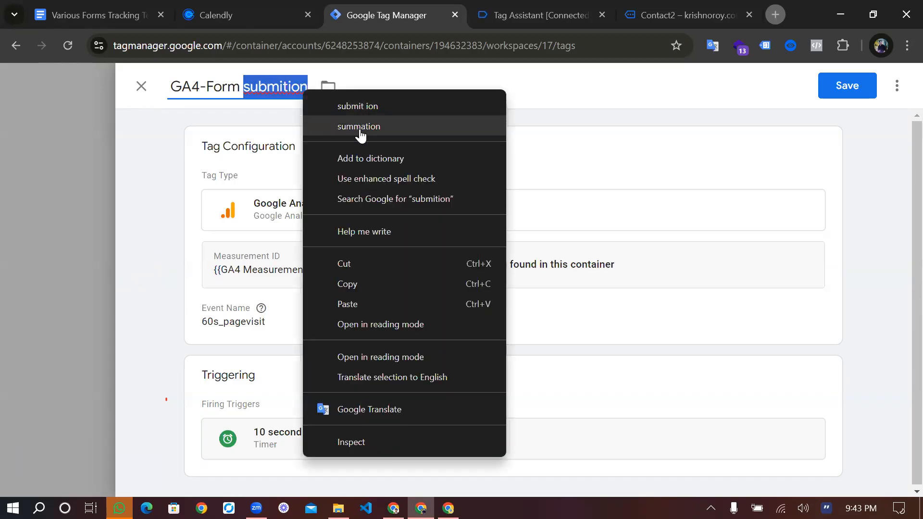
click(375, 133)
key(BackSpace)
key(BackSpace)
key(BackSpace)
key(BackSpace)
key(BackSpace)
key(BackSpace)
text(b)
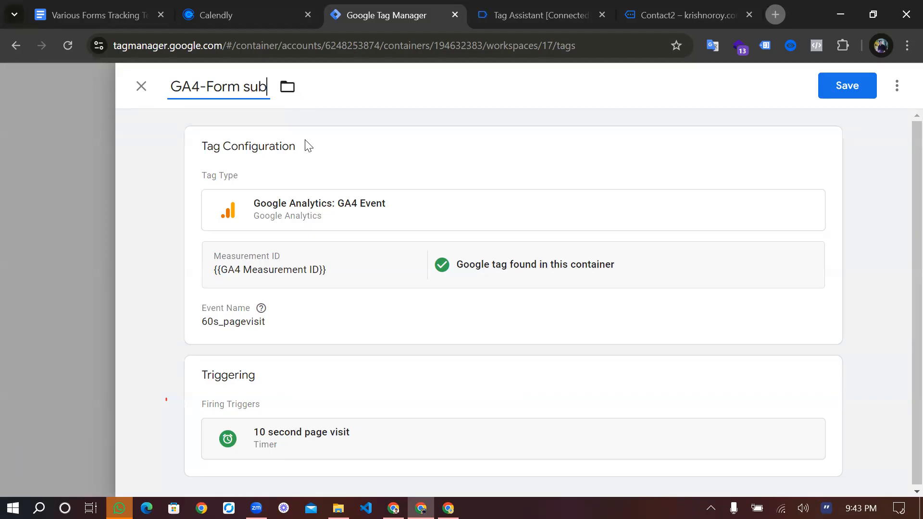
Set the GA4-Form sub tag's event name to from_sub
click(321, 310)
click(309, 339)
double_click(309, 338)
text(from)
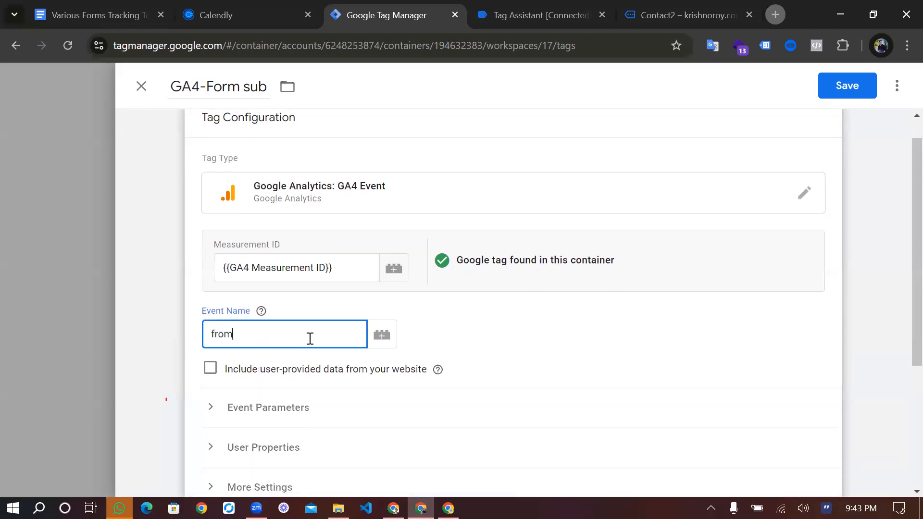
text(_sub)
Remove the 10 second page visit firing trigger from the GA4-Form sub tag
scroll(310, 338, down, 3)
scroll(390, 308, down, 1)
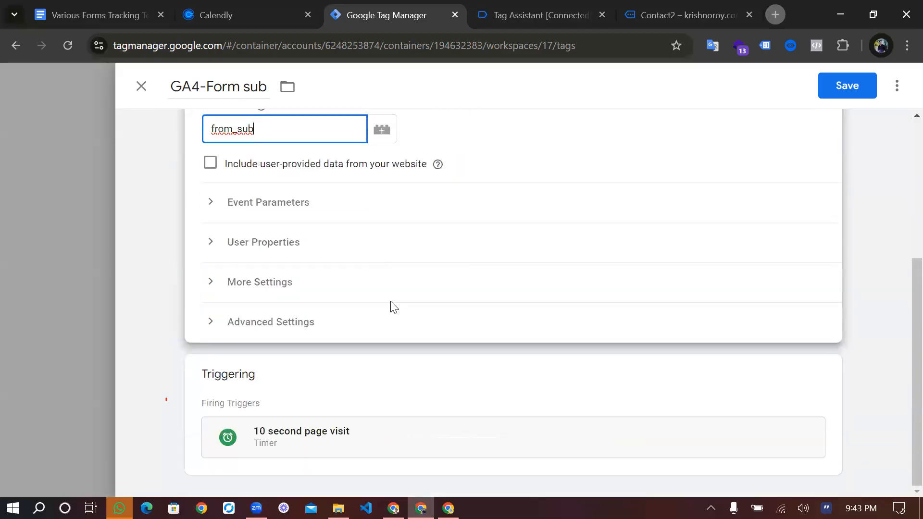
click(817, 373)
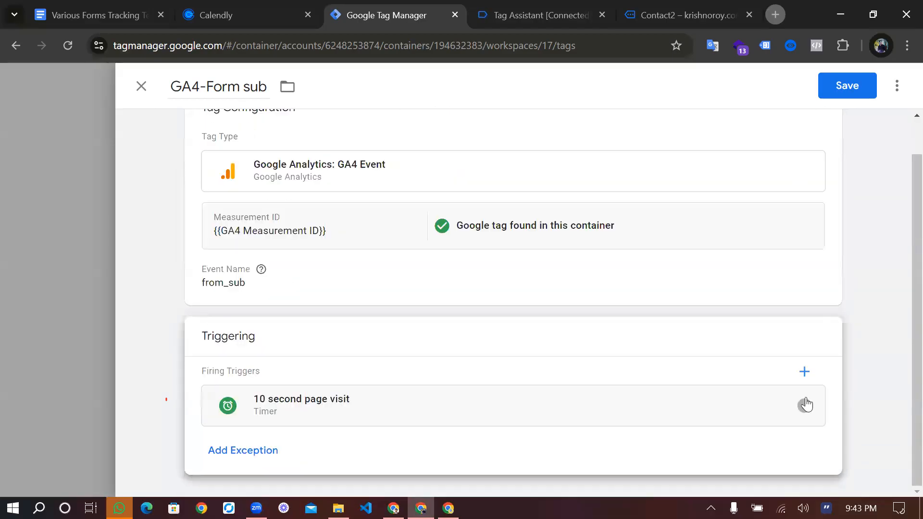
click(805, 405)
Assign the GA4 form submit trigger to the GA4-Form sub tag and save the tag
click(447, 379)
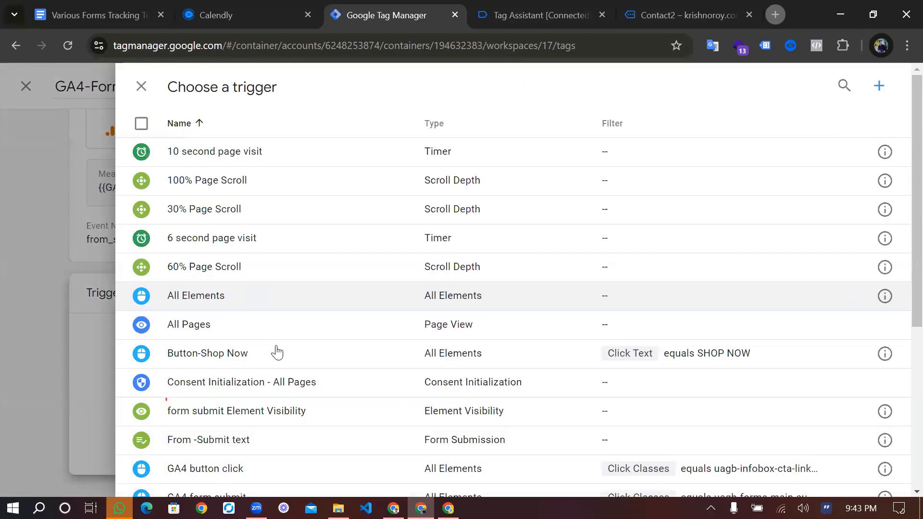
scroll(277, 352, down, 1)
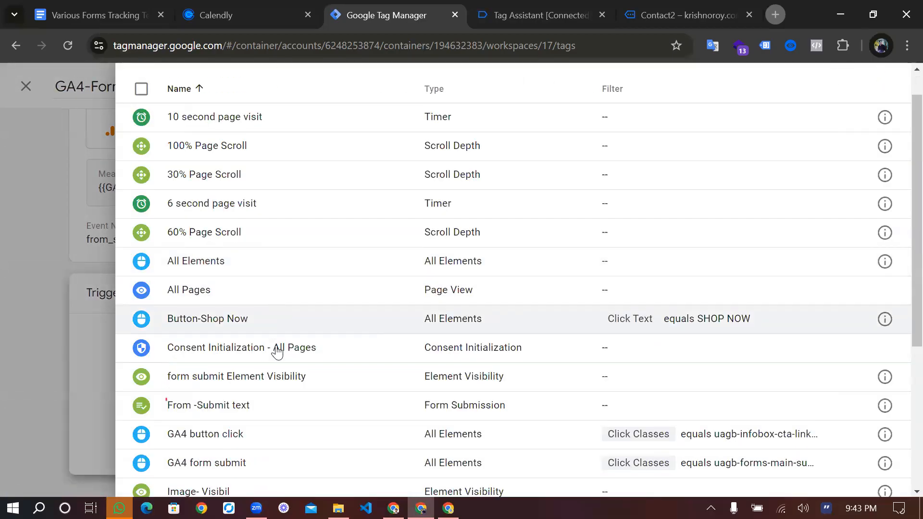
scroll(274, 426, down, 2)
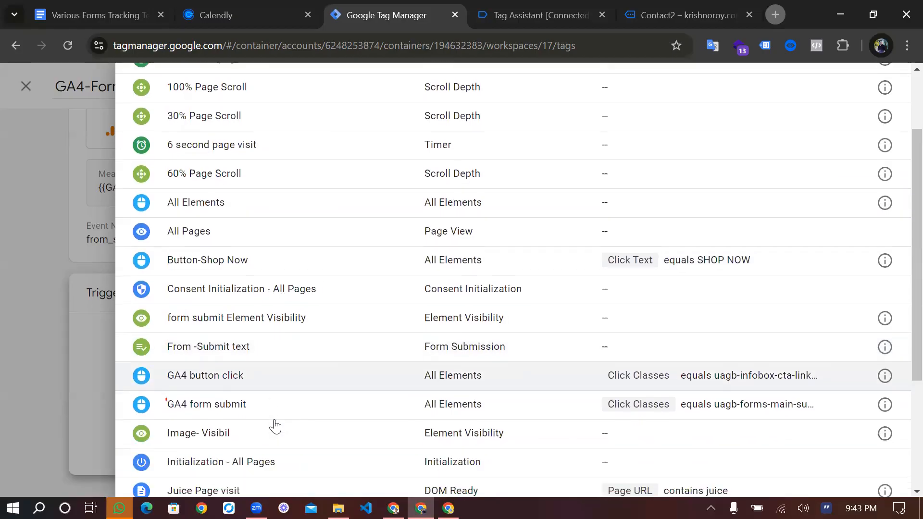
scroll(273, 435, down, 1)
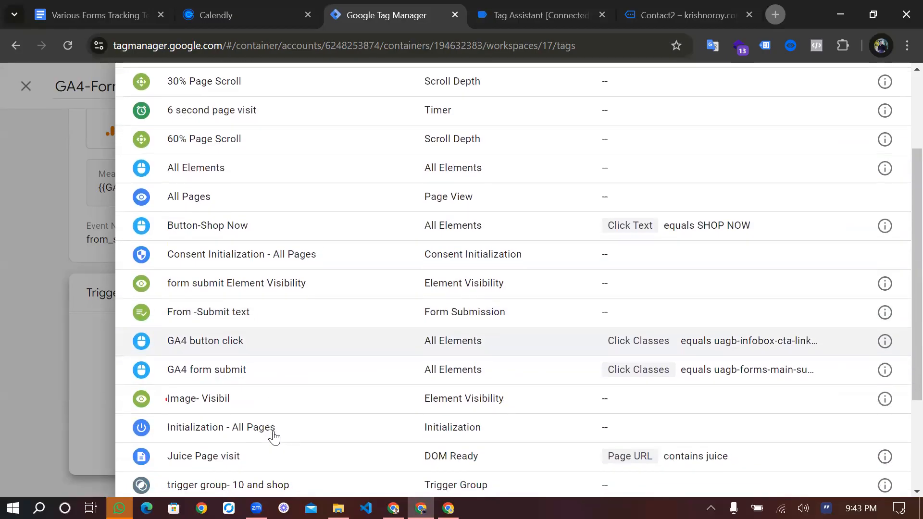
scroll(274, 438, down, 2)
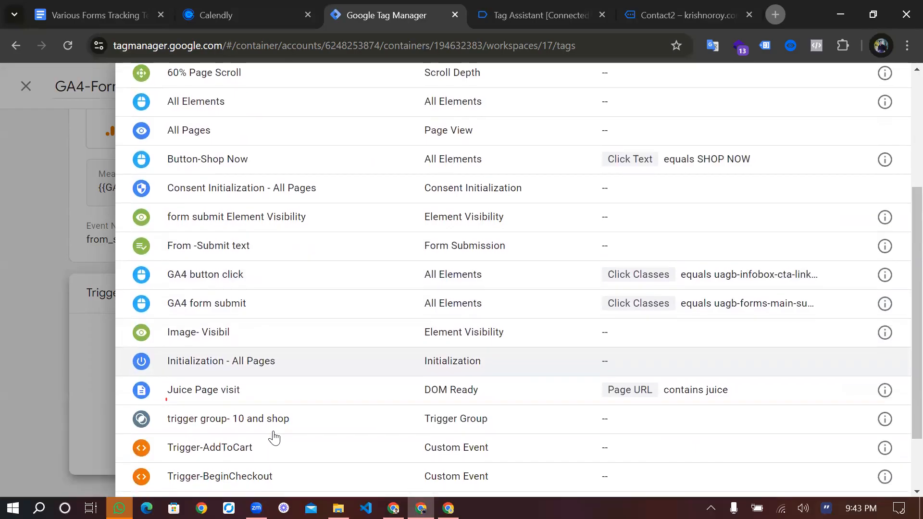
click(289, 315)
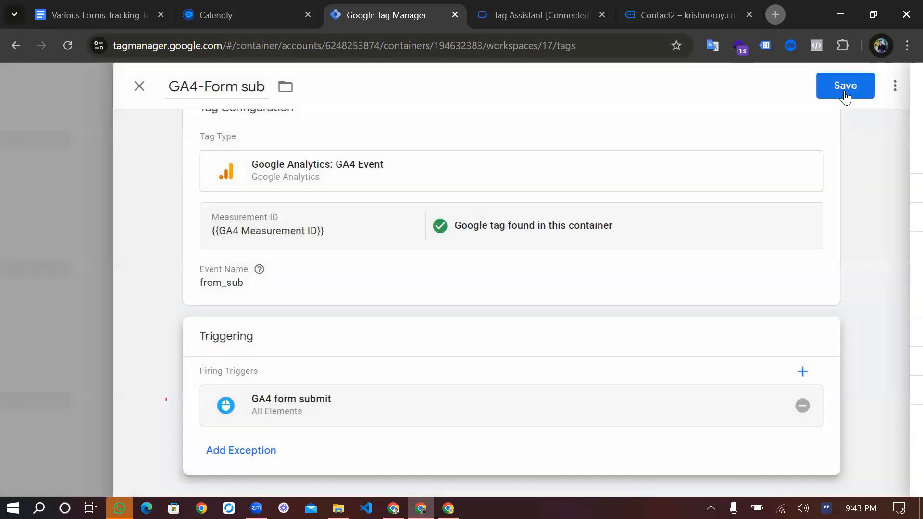
click(847, 89)
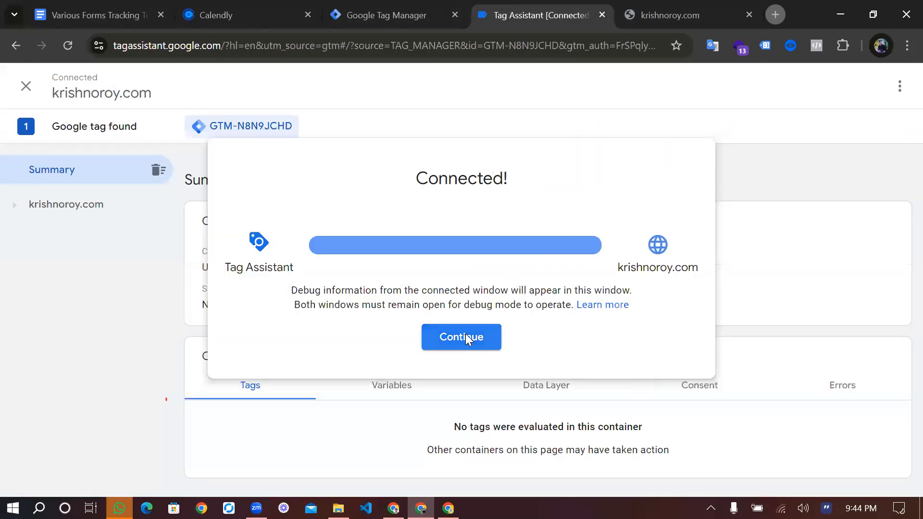
Continue into the connected Tag Assistant debug session and open the store's Contact2 page
click(469, 338)
click(680, 11)
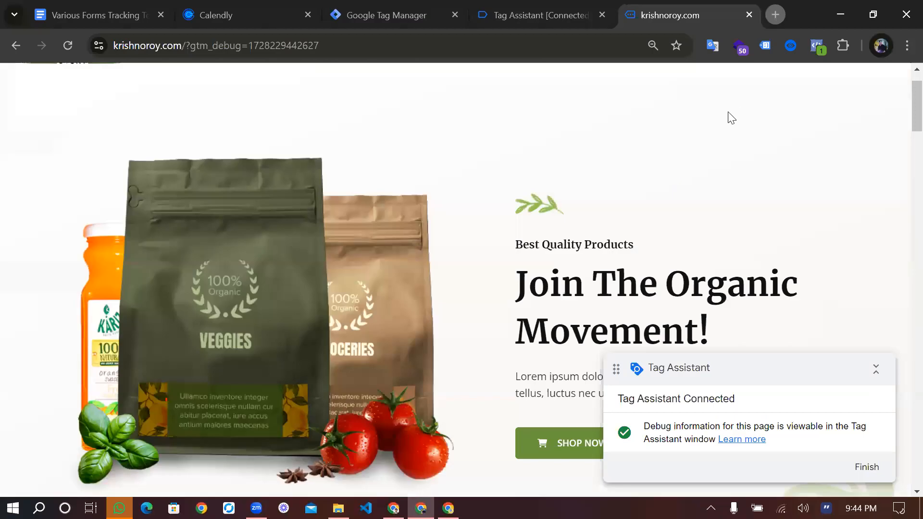
click(731, 118)
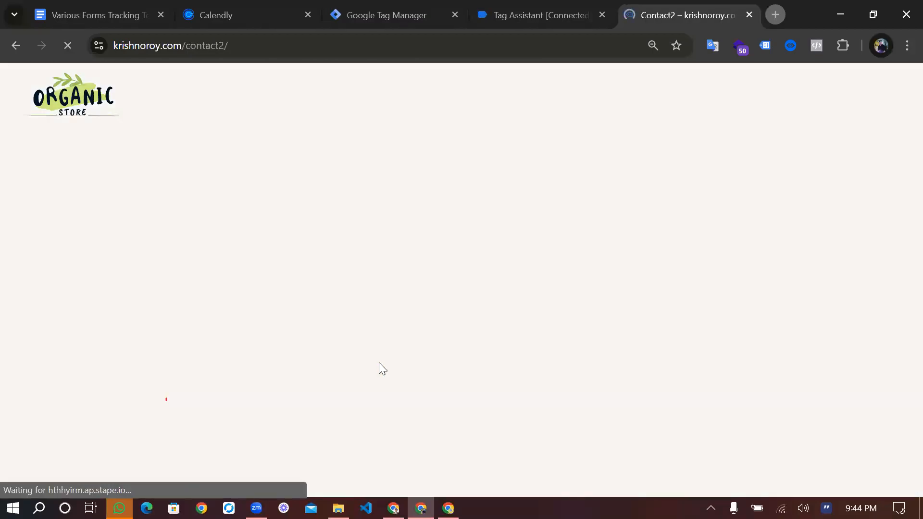
Fill in the contact form's first name, last name and email, enter "text" as the message, and submit it
scroll(382, 369, down, 10)
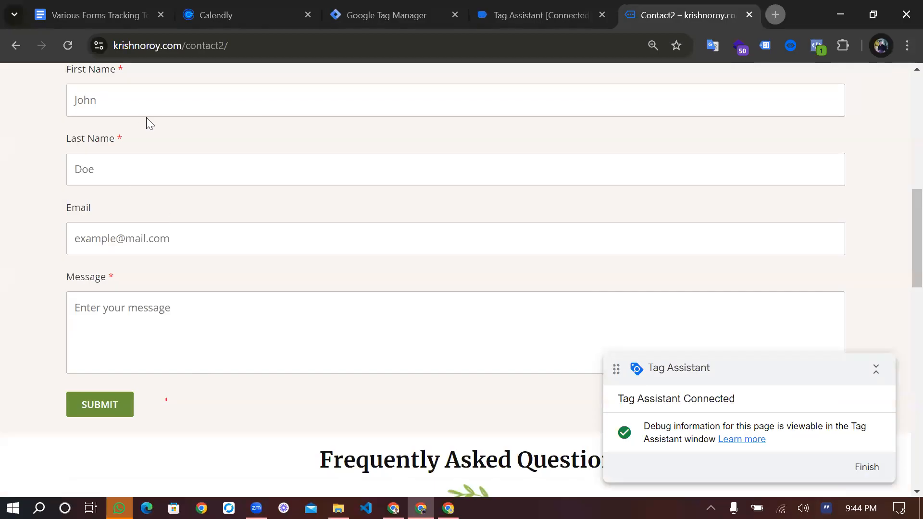
click(146, 116)
click(168, 134)
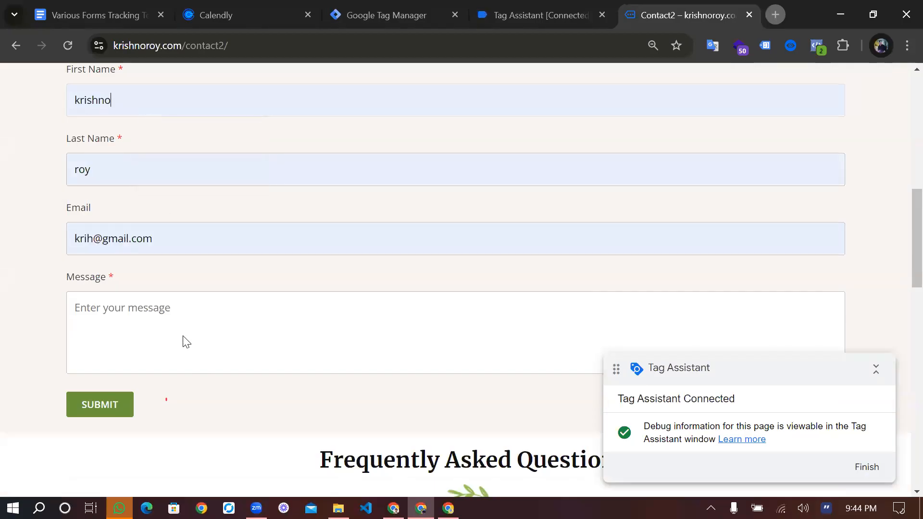
click(183, 341)
text(tex)
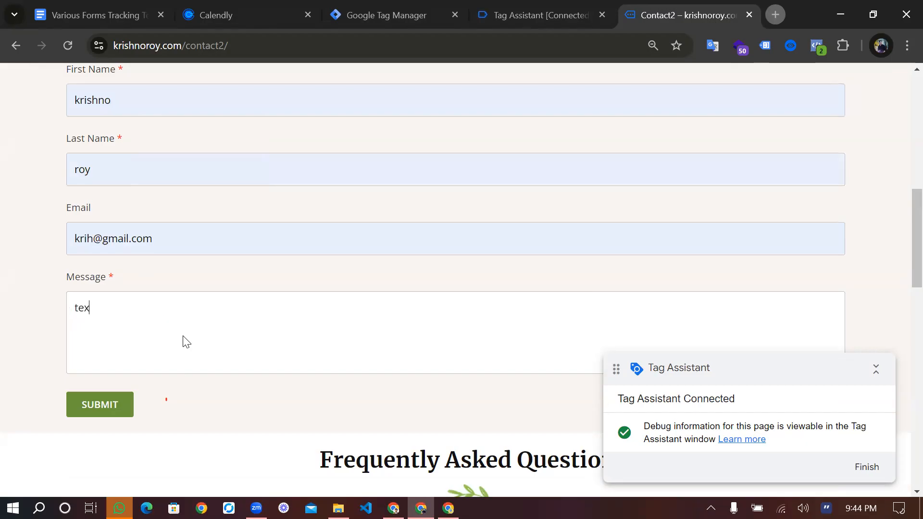
text(t)
click(111, 395)
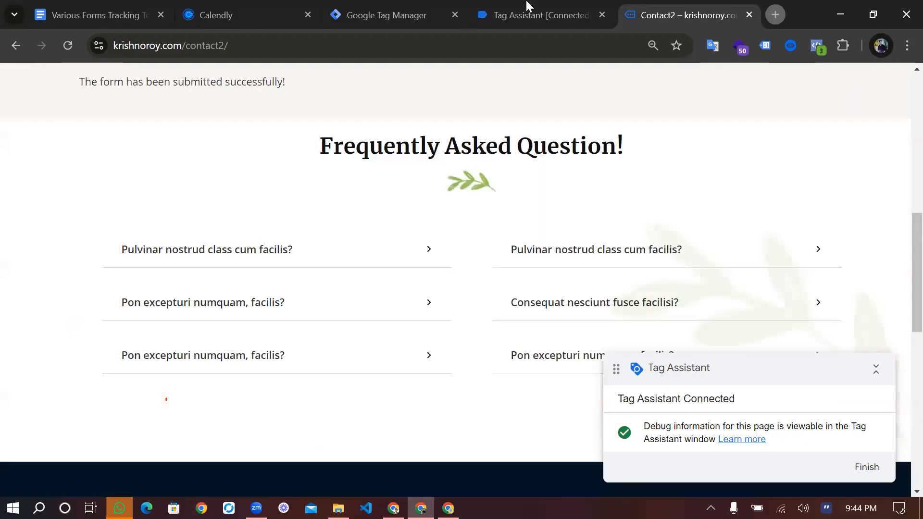
Switch to Tag Assistant and review the tags fired in the container summary
key(ctrl+shift+Tab)
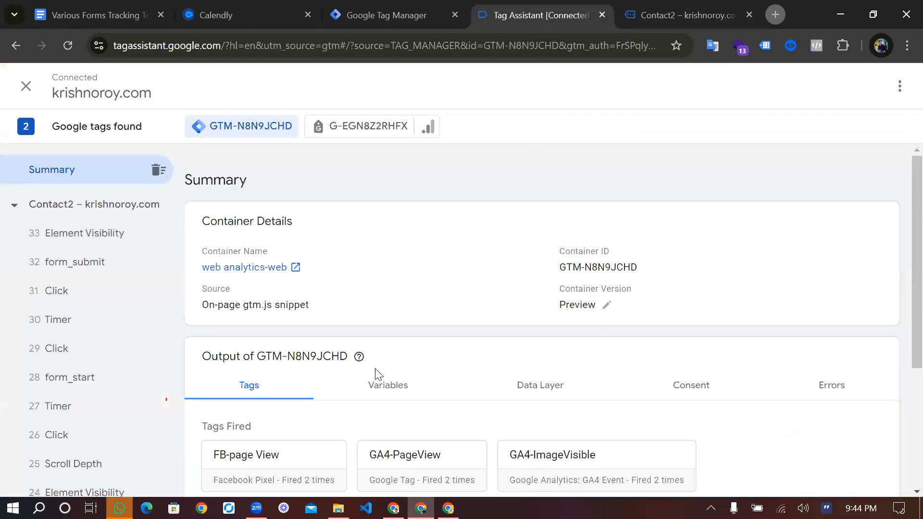
scroll(380, 375, down, 3)
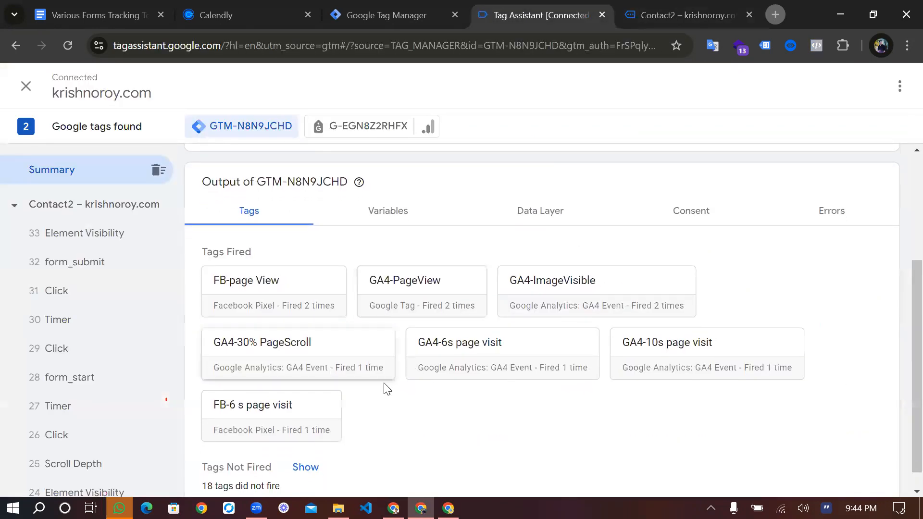
scroll(385, 393, down, 1)
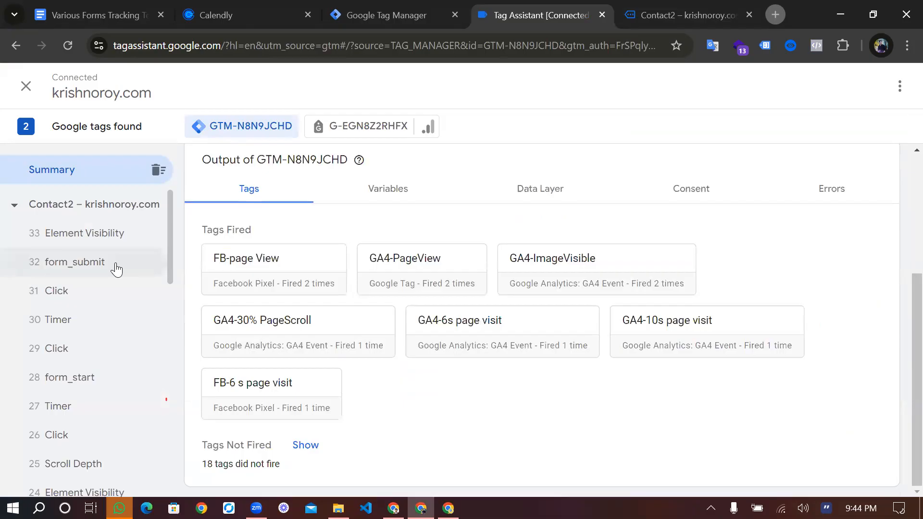
Examine the form_submit event's variables in Tag Assistant and select its Click Classes value
click(113, 265)
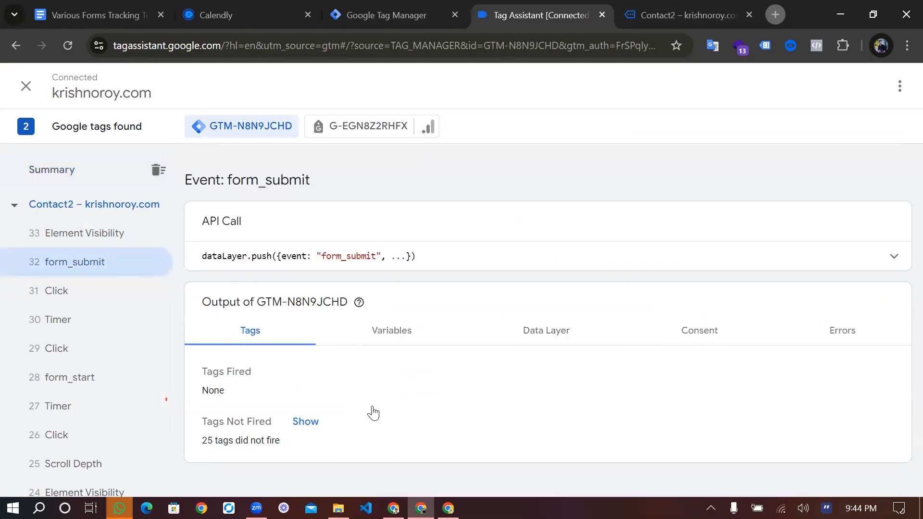
click(391, 338)
scroll(499, 327, down, 3)
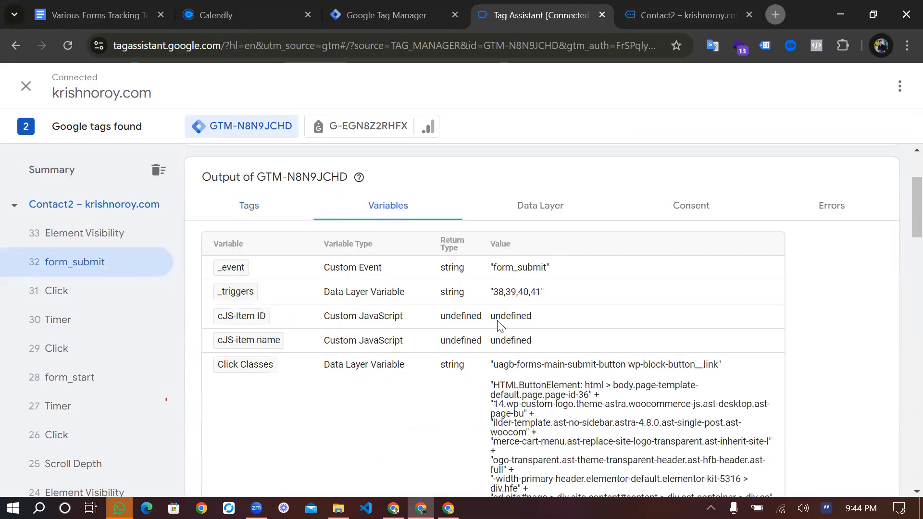
scroll(593, 310, down, 1)
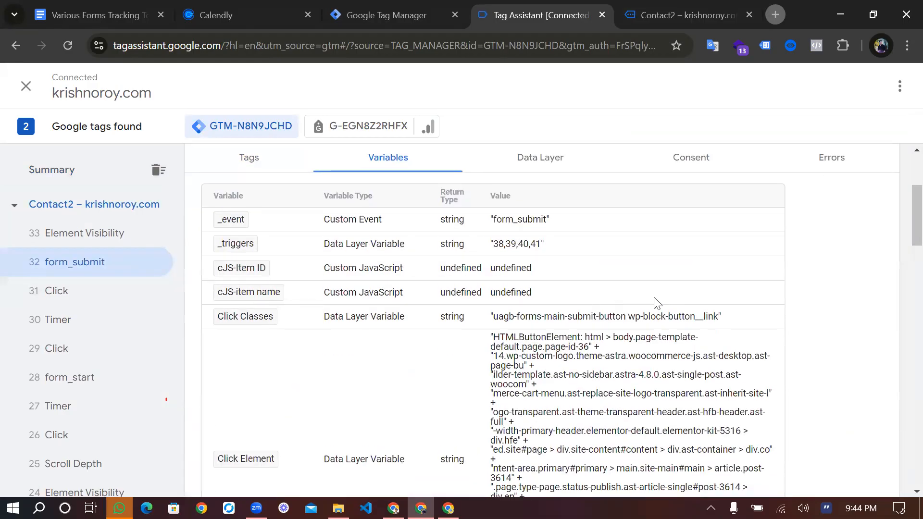
drag(495, 315, 717, 316)
scroll(96, 332, down, 2)
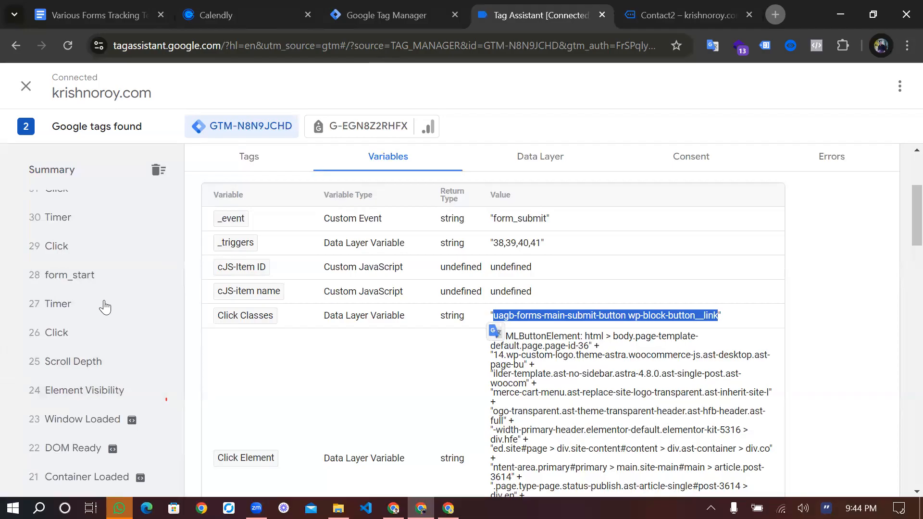
Open the GA4 form submit trigger in Tag Manager and check the full value of its Click Classes condition
key(ctrl+shift+Tab)
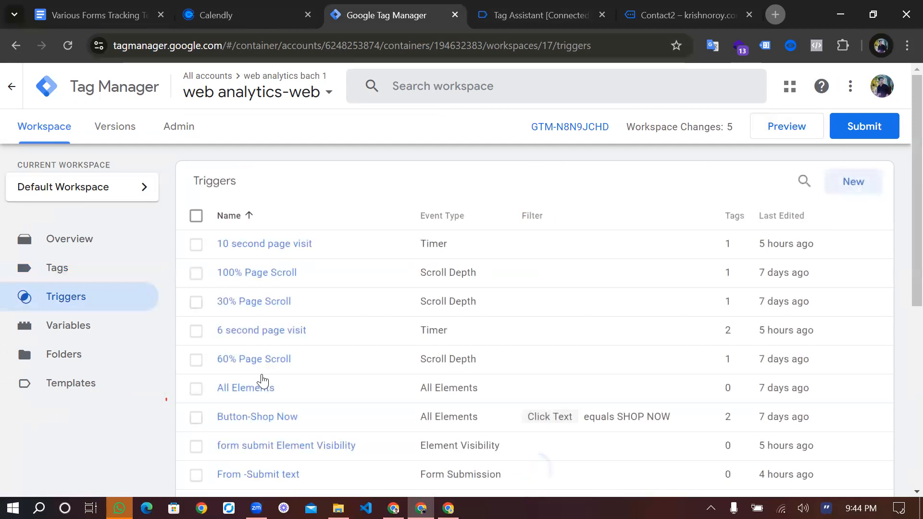
scroll(262, 382, down, 4)
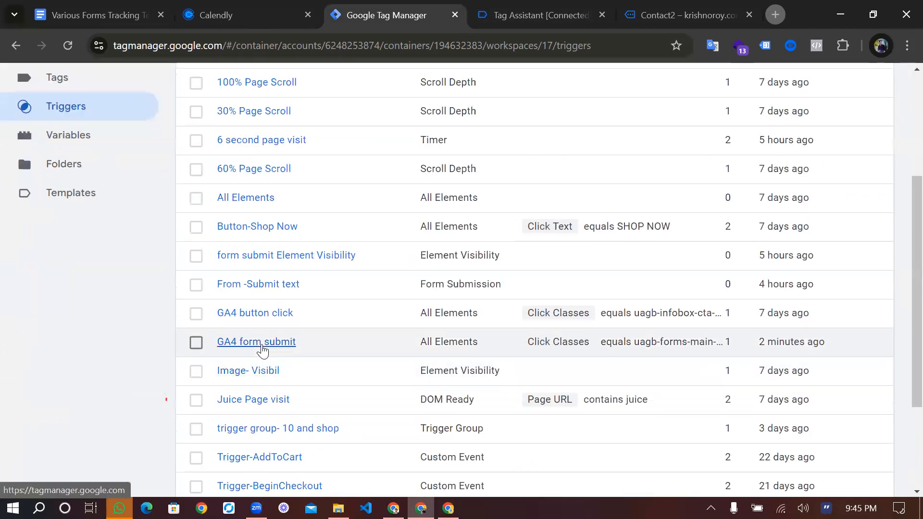
click(262, 342)
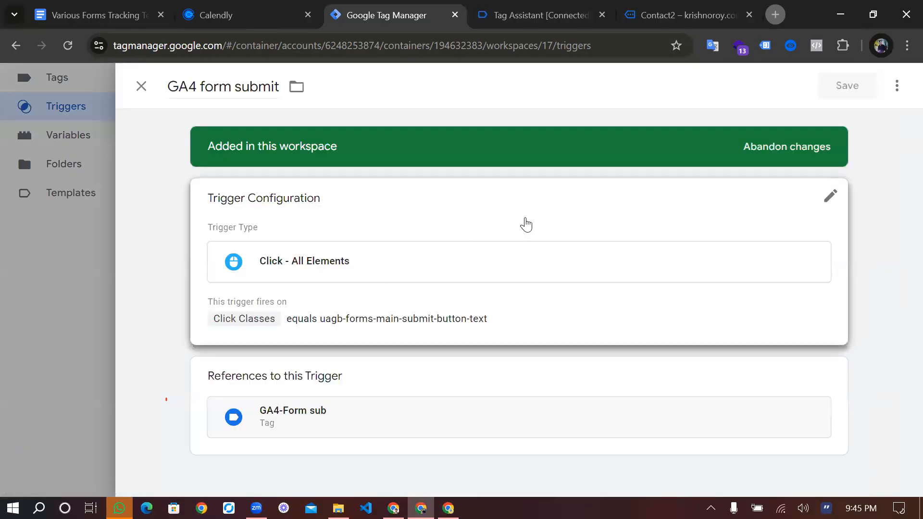
click(526, 224)
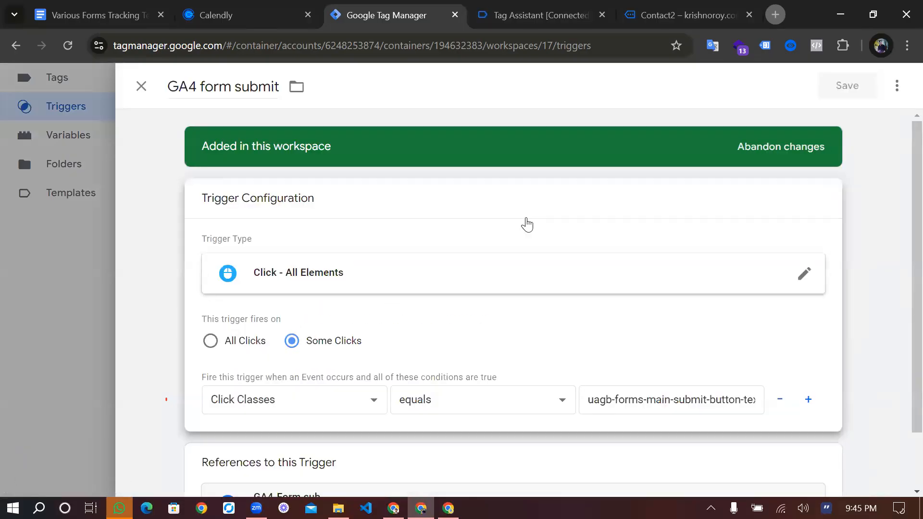
key(ctrl+f)
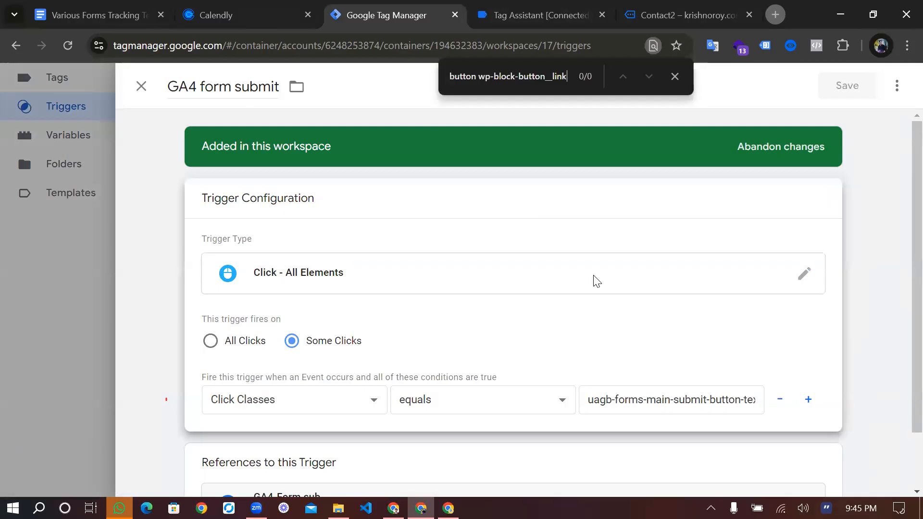
click(730, 406)
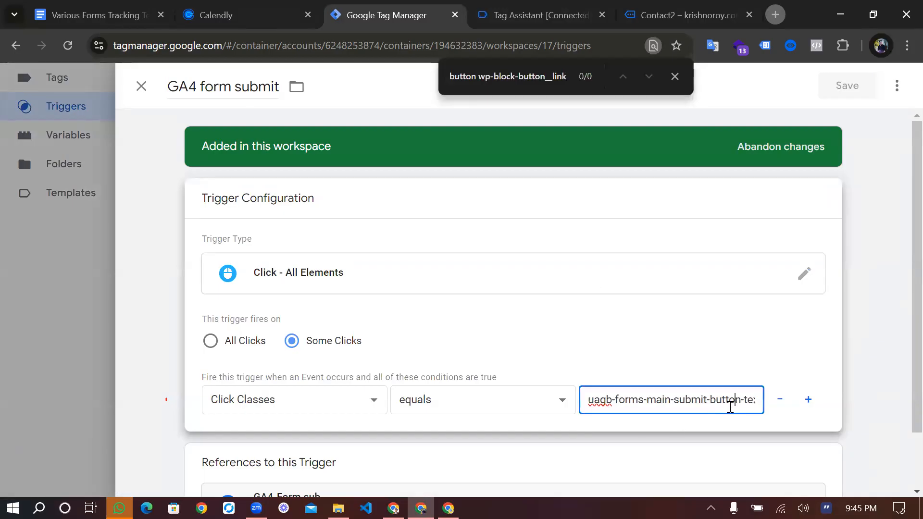
key(End)
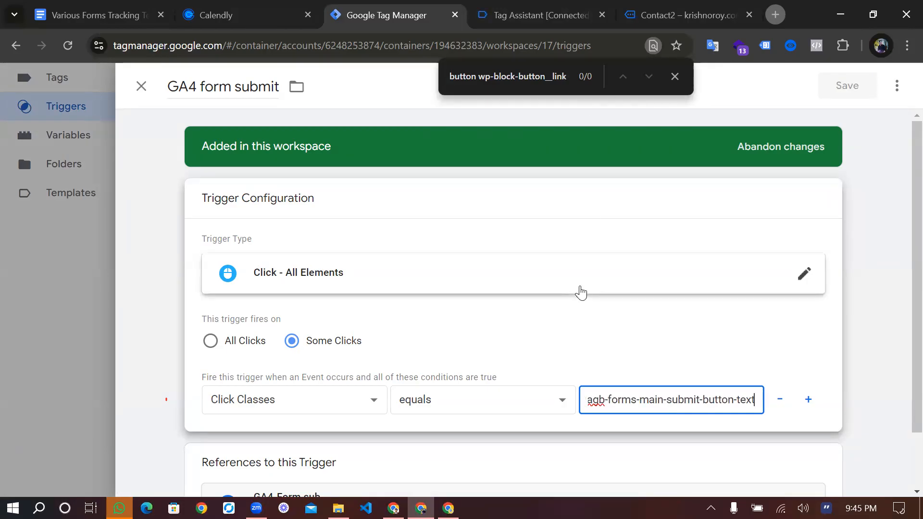
click(679, 78)
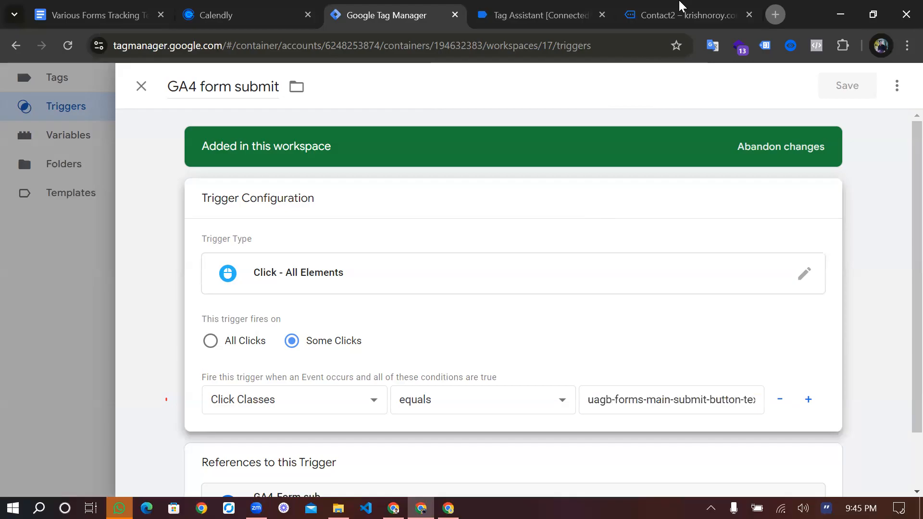
Switch to the contact page and inspect the "The form has been submitted successfully!" message's HTML element
click(681, 7)
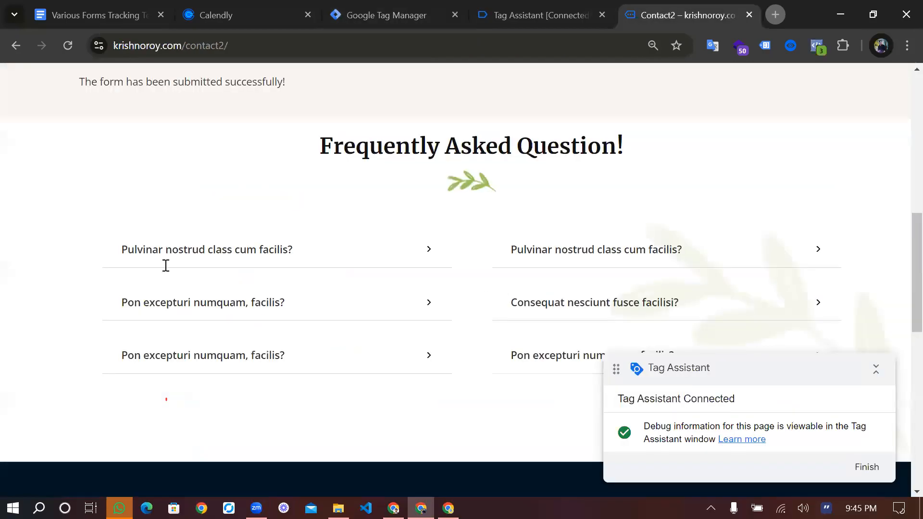
scroll(165, 264, up, 3)
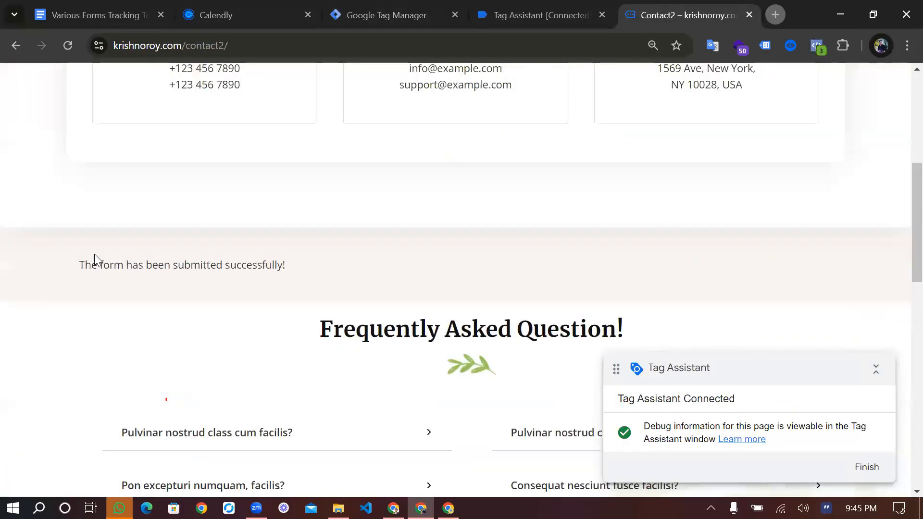
right_click(126, 267)
scroll(214, 248, down, 2)
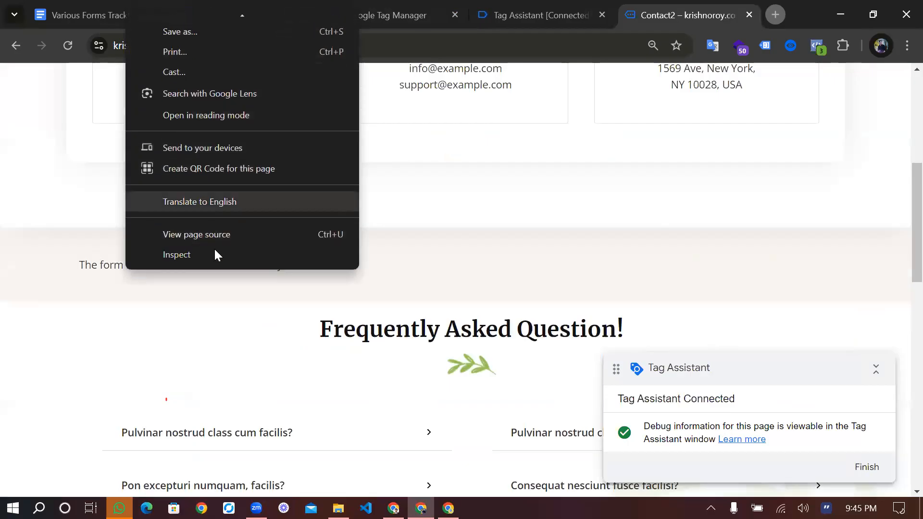
click(214, 249)
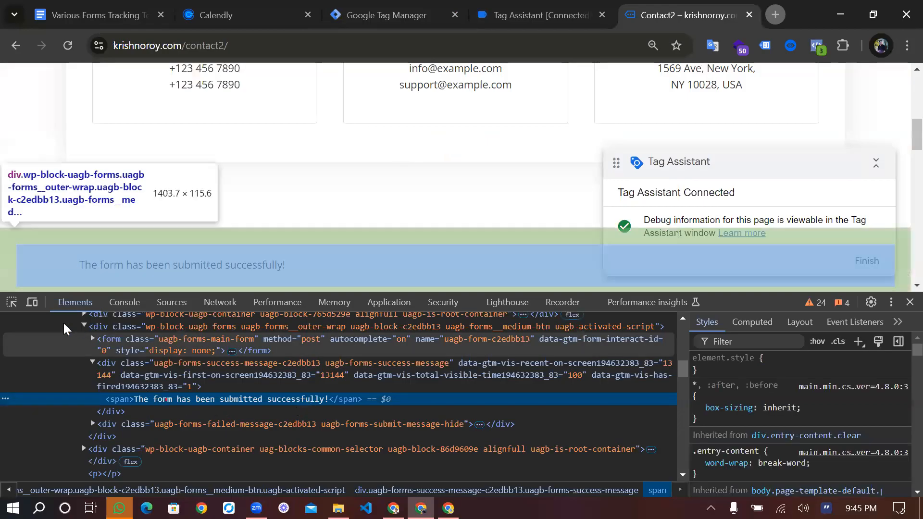
click(13, 306)
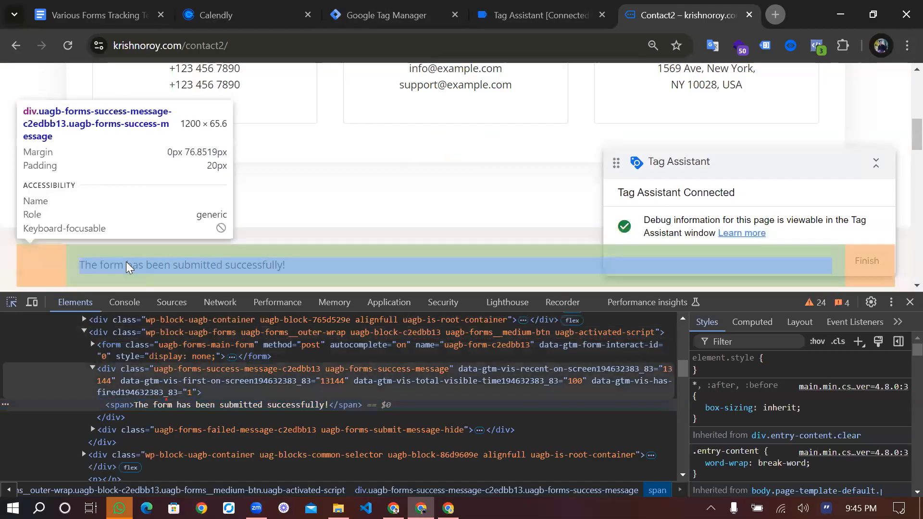
click(126, 264)
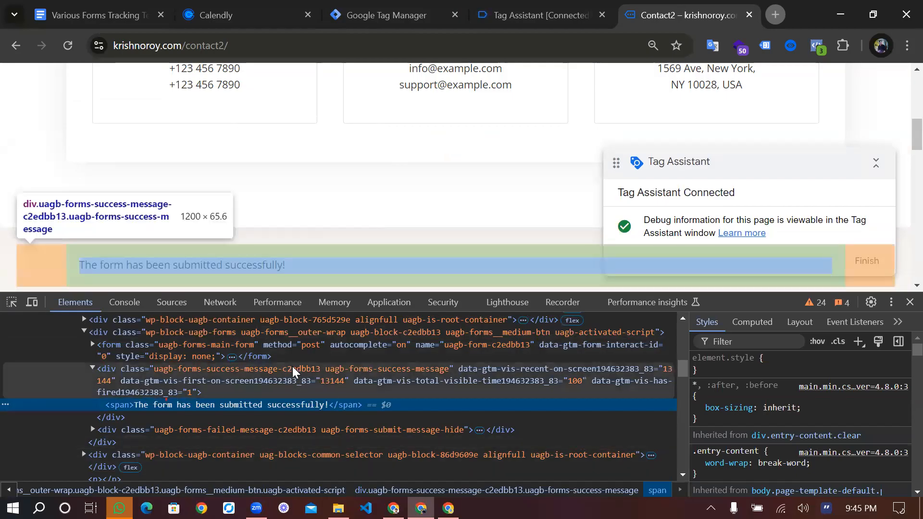
Copy the class name uagb-forms-success-message-c2edbb13 from the success message's enclosing div
click(292, 369)
double_click(319, 368)
click(320, 369)
drag(316, 368, 157, 369)
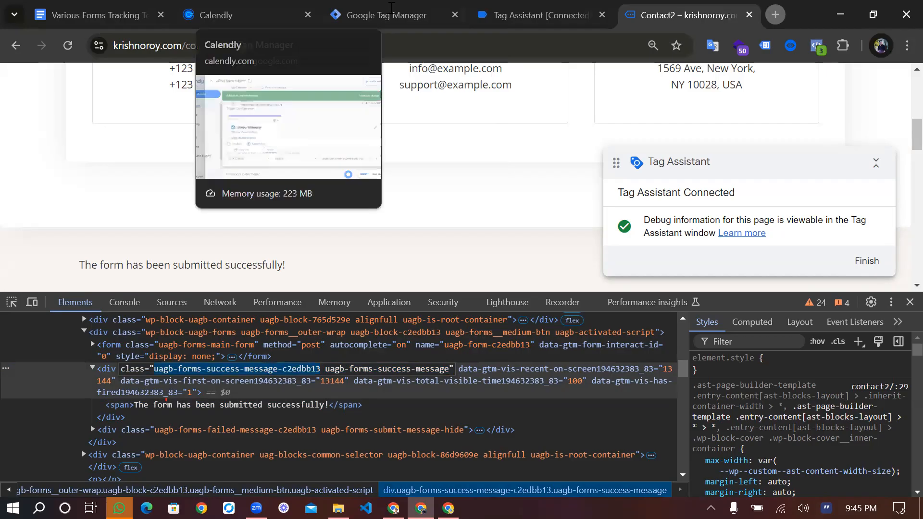
Switch to Tag Manager, leave the GA4 form submit trigger, and open the form submit Element Visibility trigger's configuration for editing
key(ctrl+3)
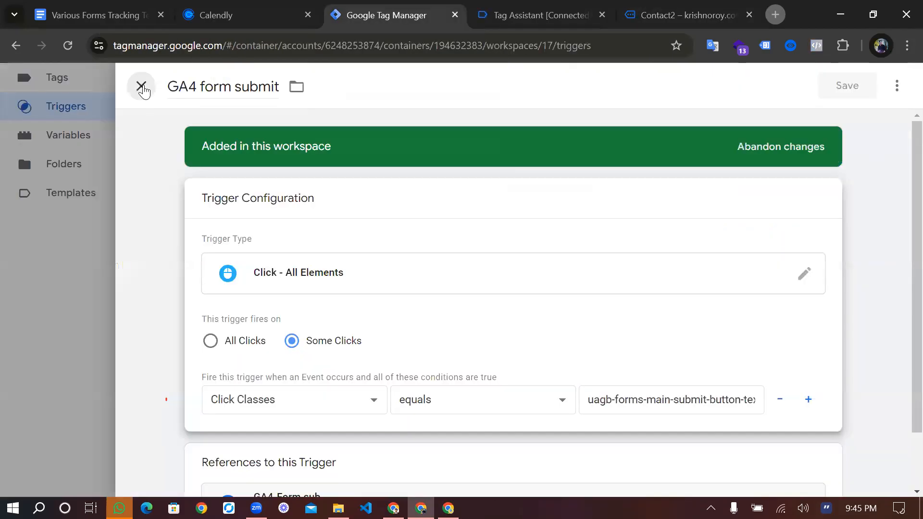
click(141, 87)
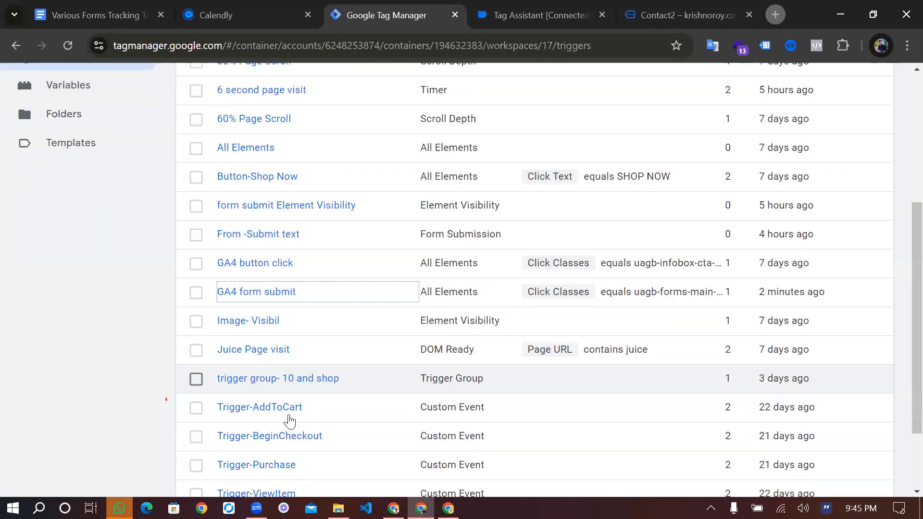
scroll(264, 262, up, 2)
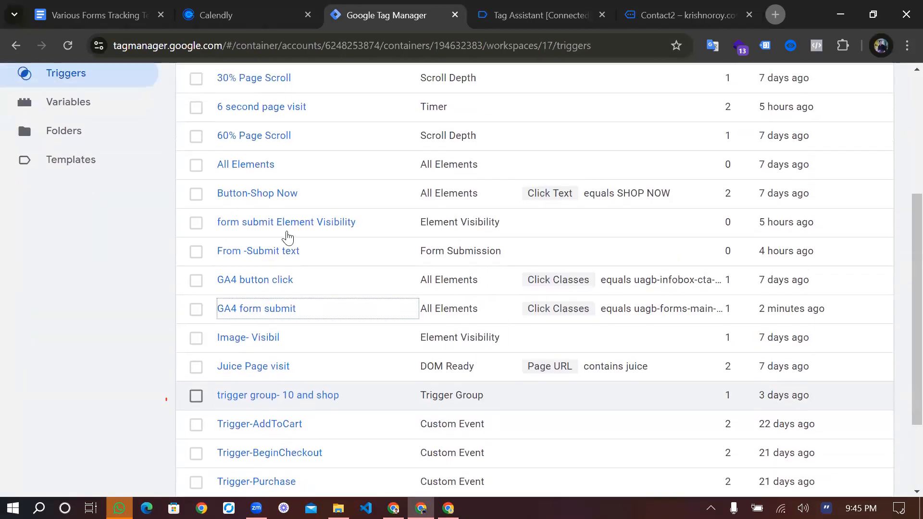
scroll(288, 237, up, 1)
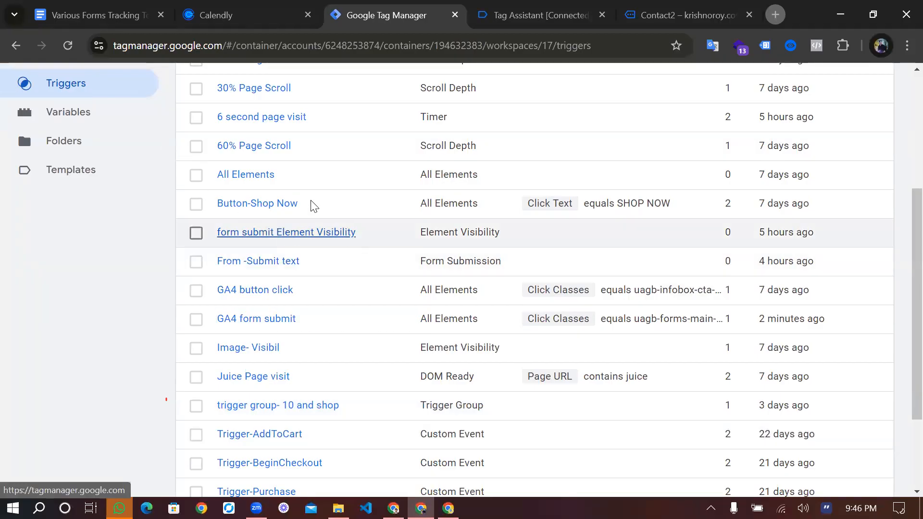
click(335, 232)
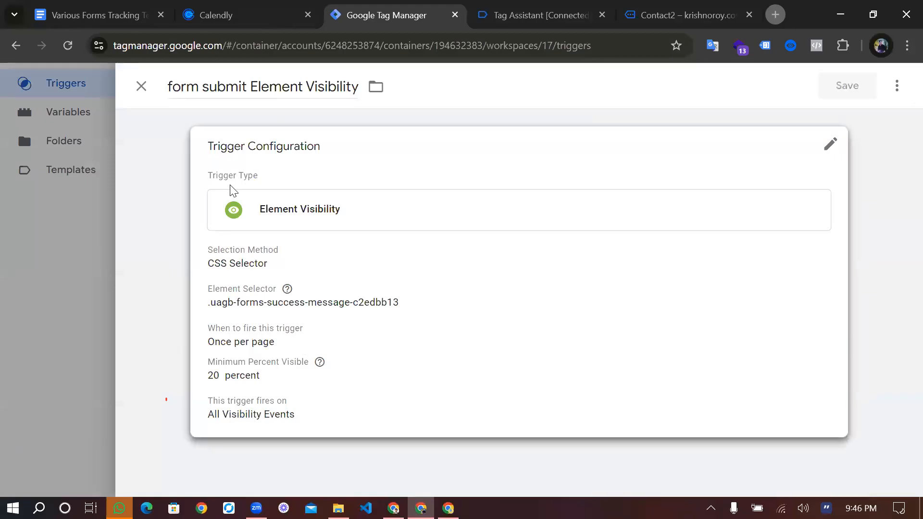
click(213, 131)
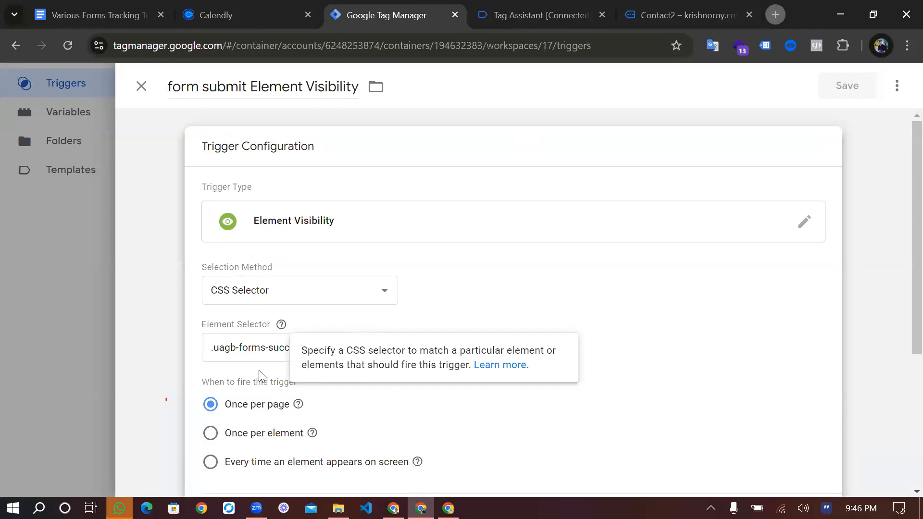
Replace the trigger's element selector with the copied class as .uagb-forms-success-message-c2edbb13
click(395, 7)
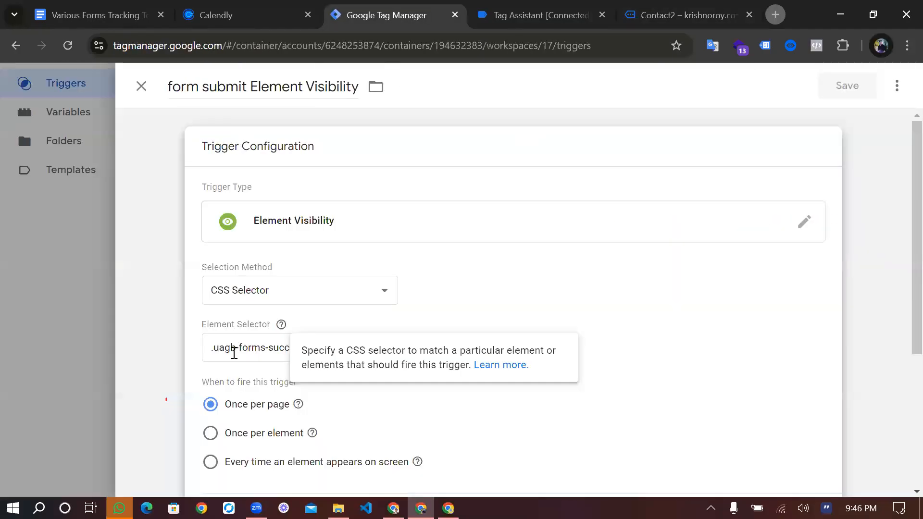
click(221, 352)
key(ctrl+a)
key(BackSpace)
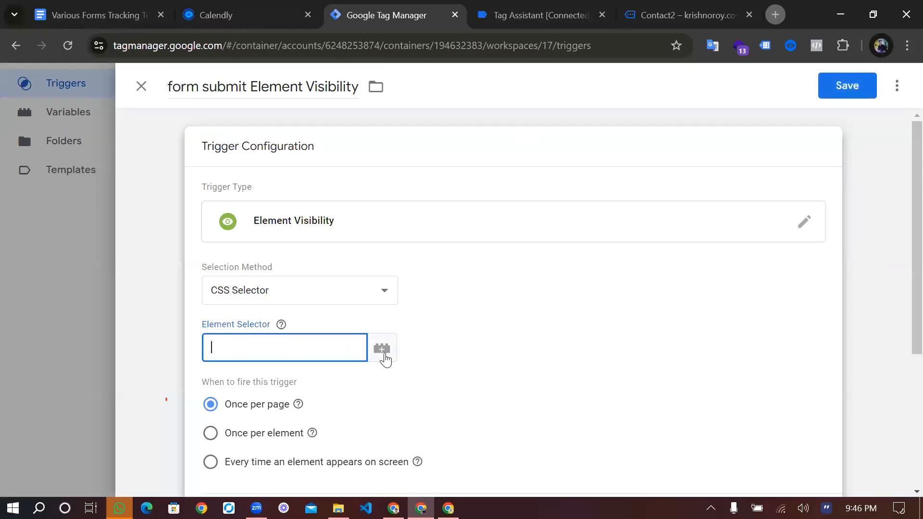
text(.)
key(ctrl+v)
scroll(384, 358, down, 2)
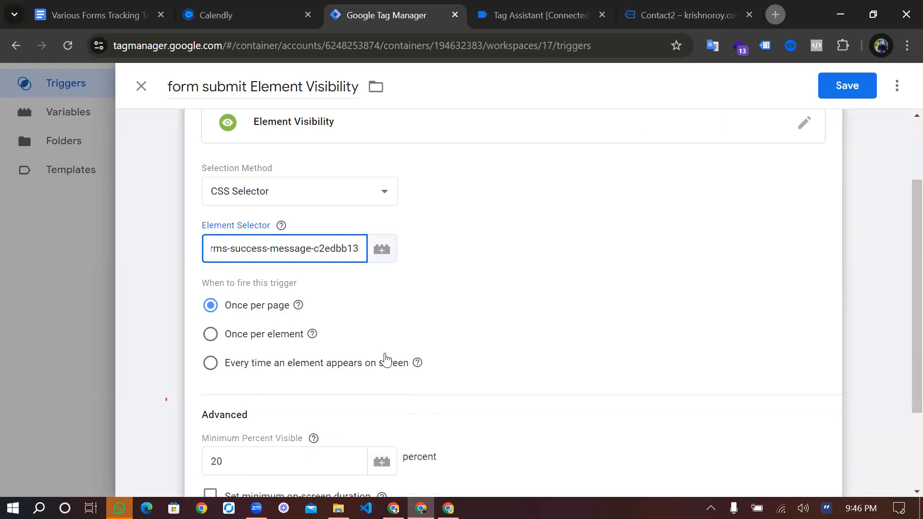
scroll(385, 358, down, 1)
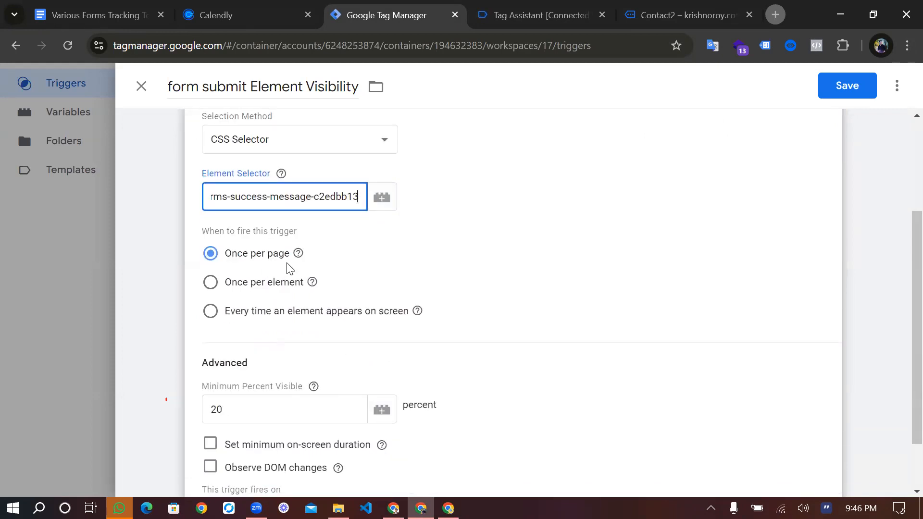
click(320, 236)
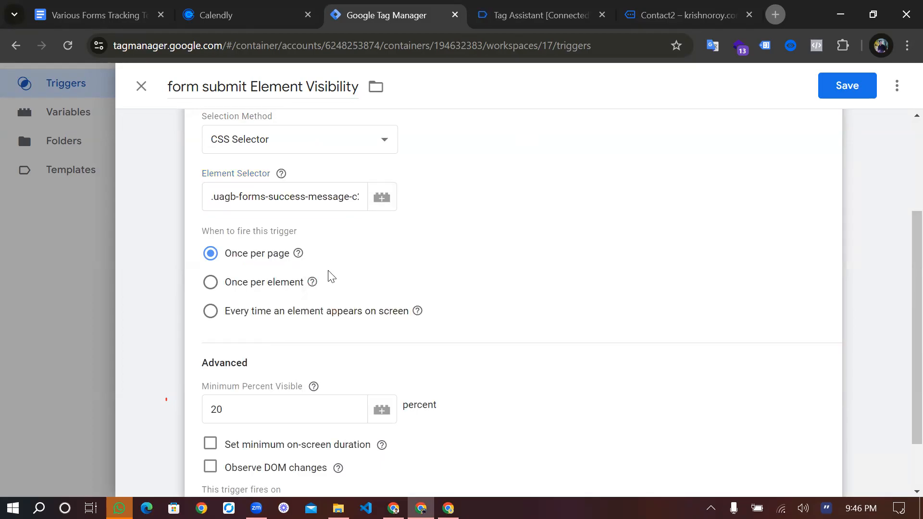
Set the trigger's minimum percent visible to 10 percent
scroll(325, 325, down, 2)
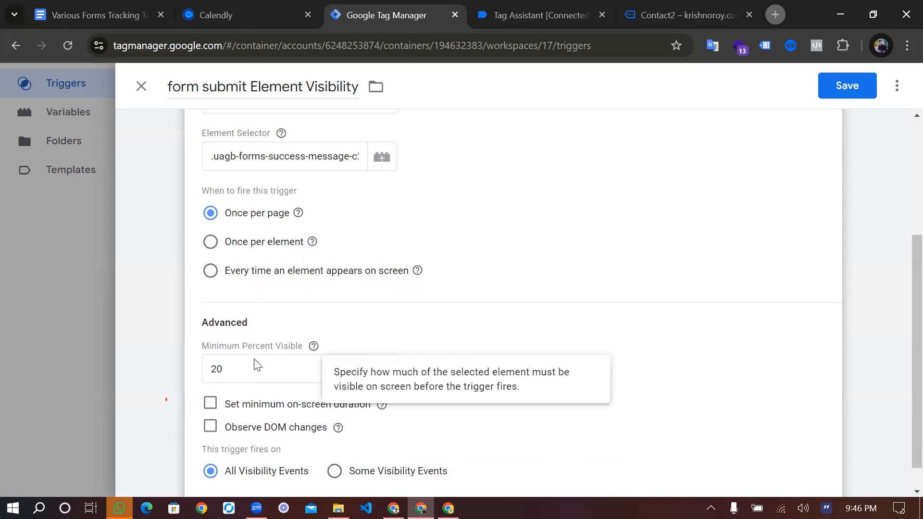
double_click(229, 345)
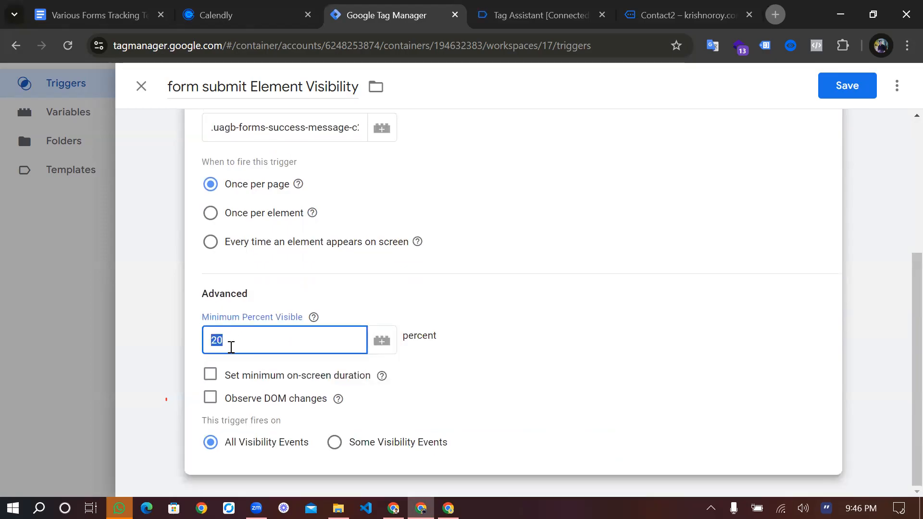
text(10)
click(426, 380)
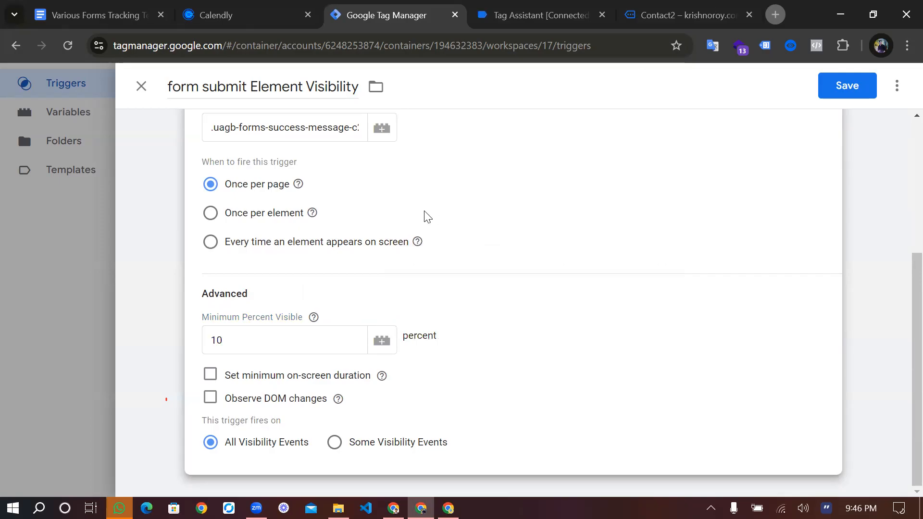
Switch to the contact page and check where the success message sits on the page
key(ctrl+Tab)
key(ctrl+Tab)
scroll(428, 216, up, 1)
scroll(428, 216, down, 1)
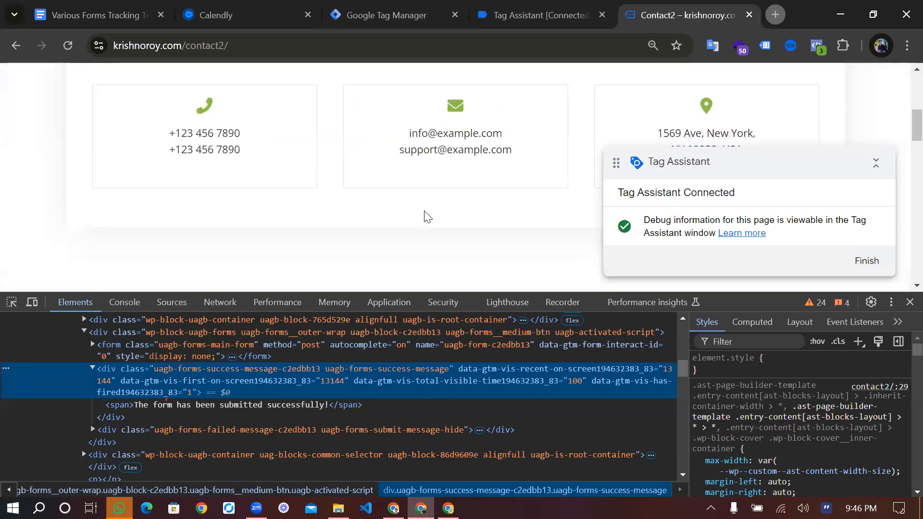
scroll(428, 217, down, 1)
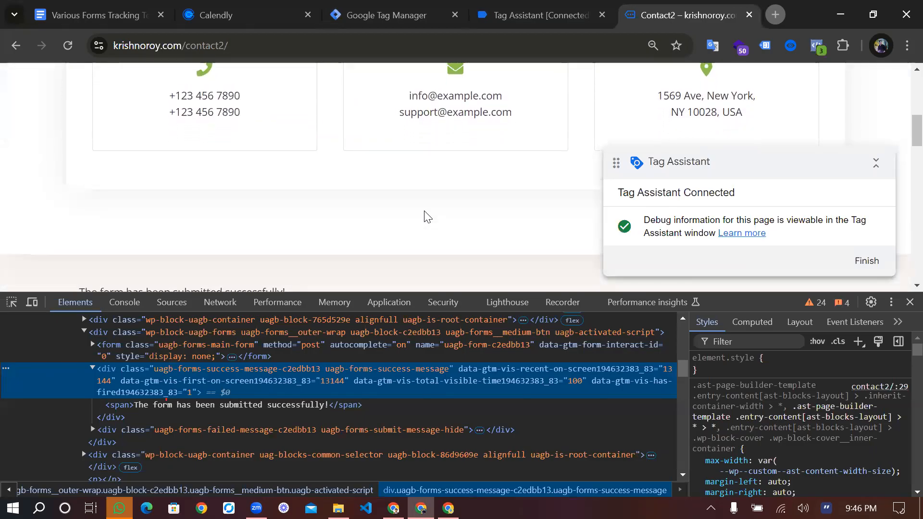
scroll(427, 216, down, 1)
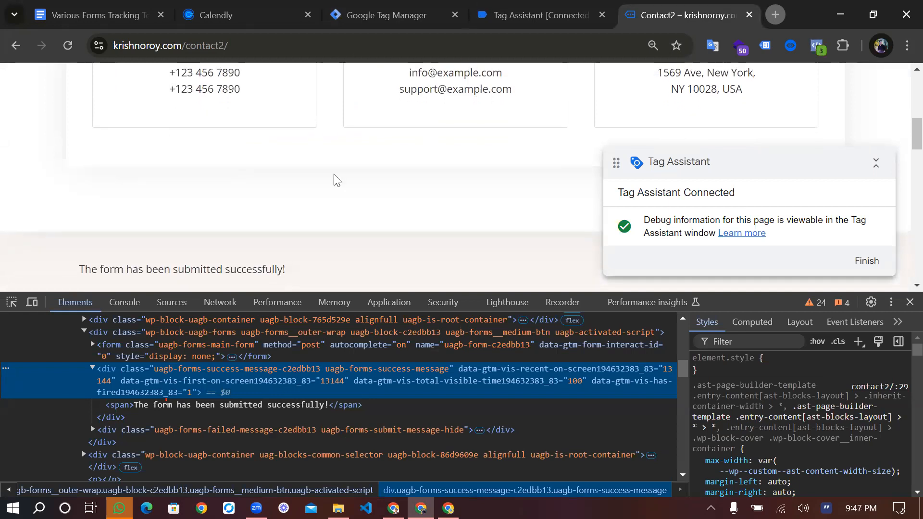
Return to Tag Manager, set the minimum percent visible to 20, and save the form submit Element Visibility trigger
click(388, 2)
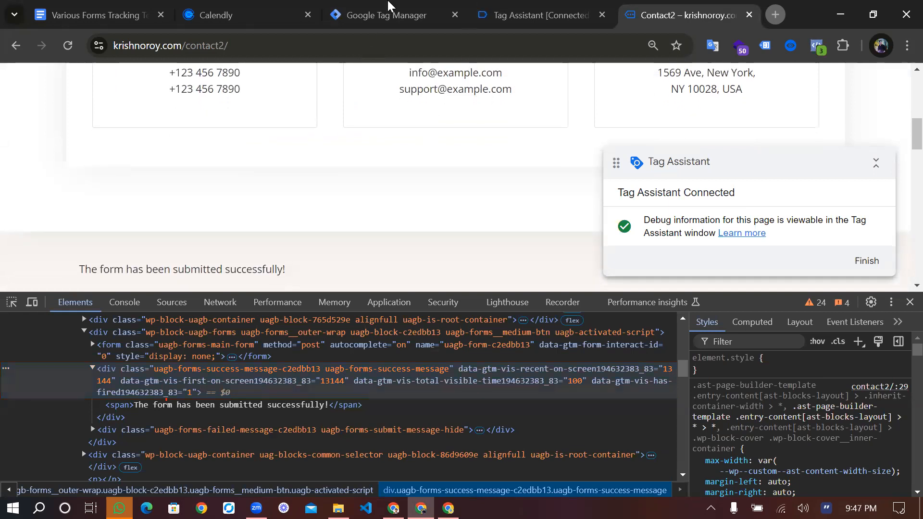
key(ctrl+shift+Tab)
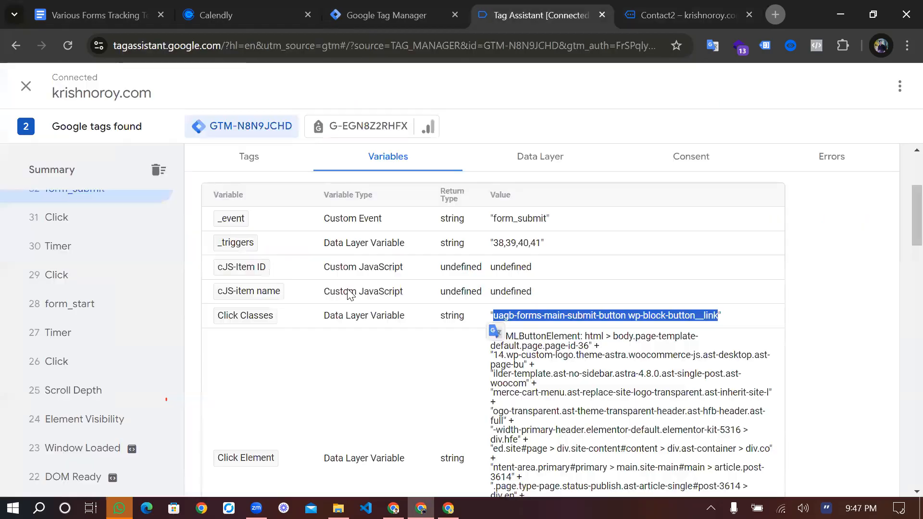
key(ctrl+shift+Tab)
key(BackSpace)
key(BackSpace)
text(20)
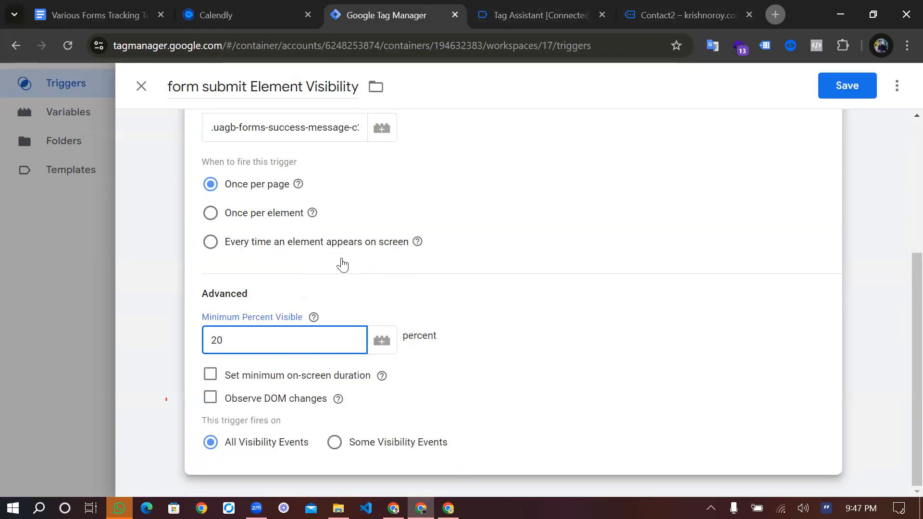
scroll(340, 262, up, 3)
click(846, 88)
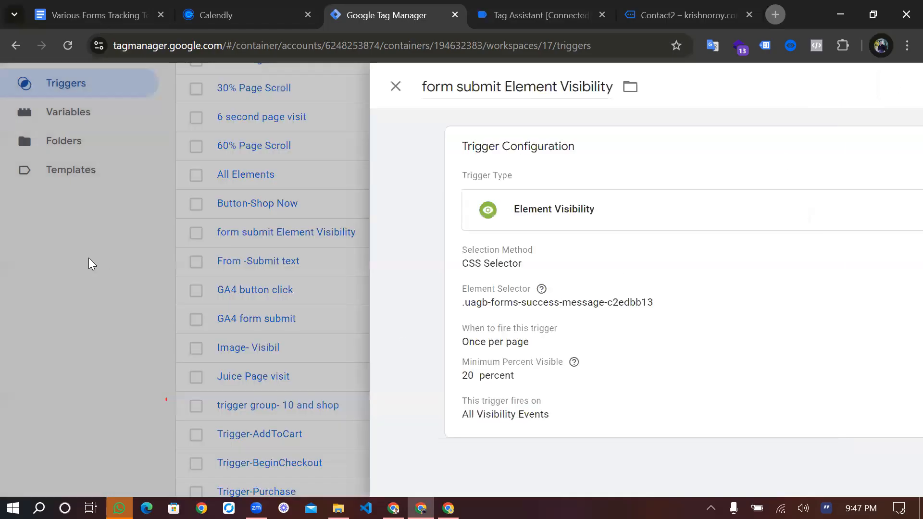
click(89, 265)
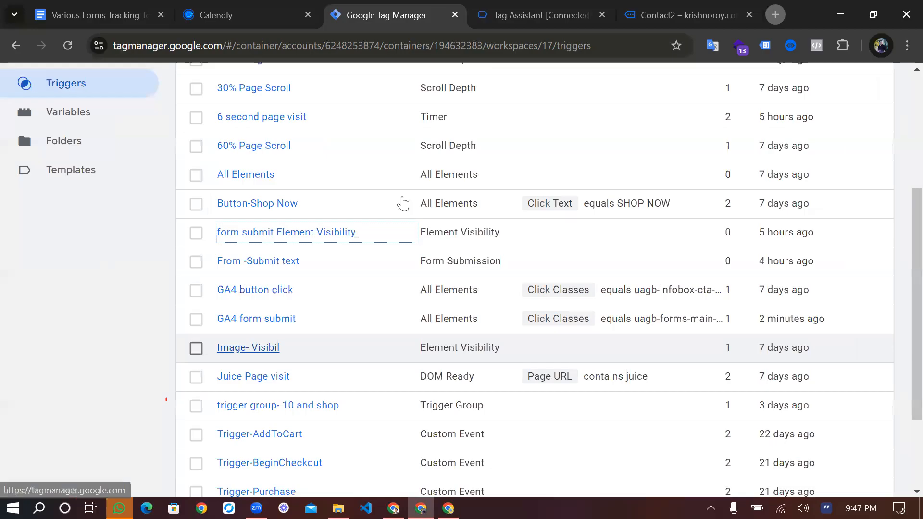
Open the workspace's list of tags to review their firing triggers
scroll(402, 326, up, 3)
scroll(403, 328, up, 2)
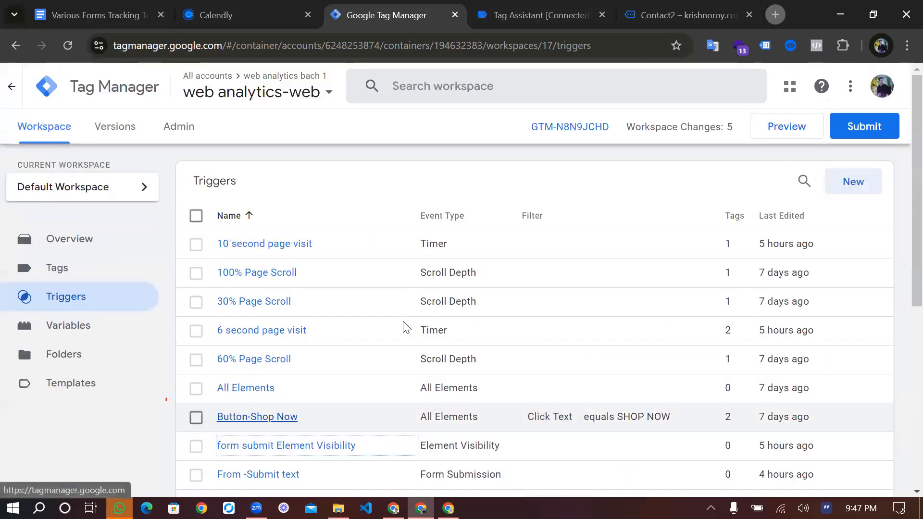
click(57, 268)
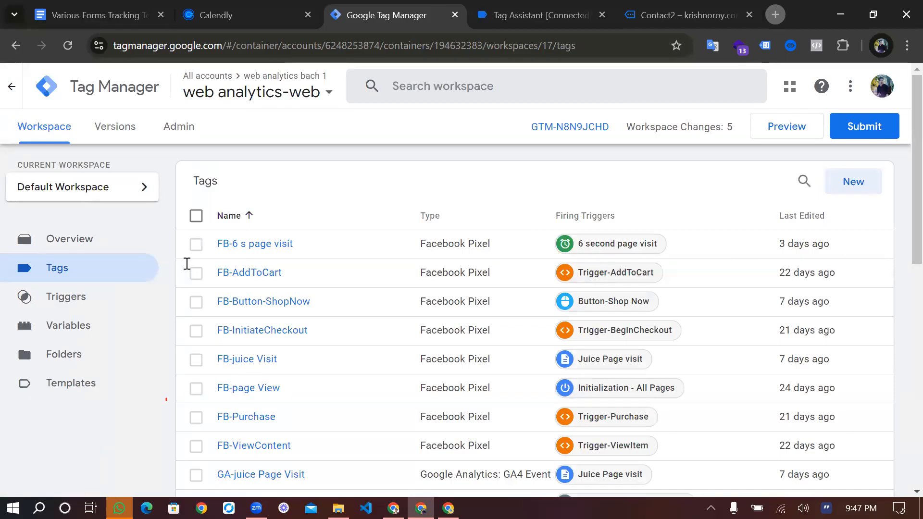
Switch to the contact page and run document.querySelectorAll('uagb-forms-success-message-c2edbb13') in the browser console
key(ctrl+Tab)
key(ctrl+Tab)
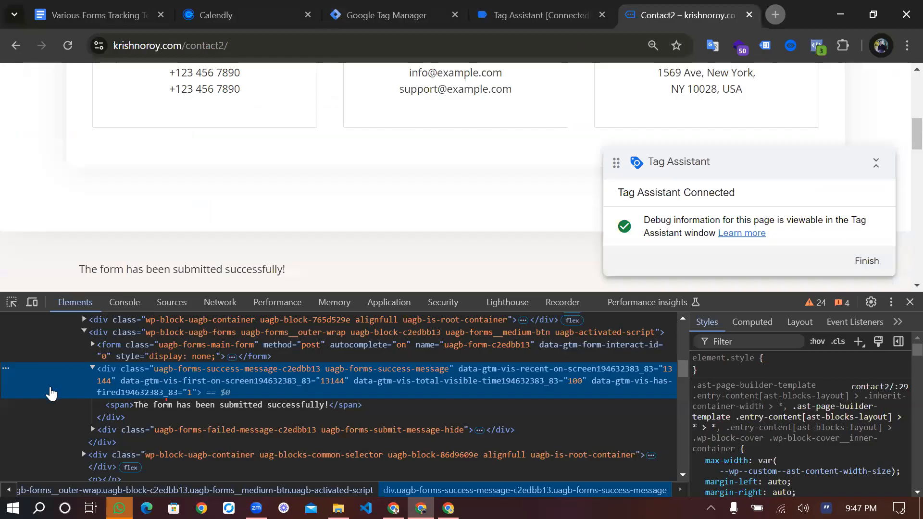
key(ctrl+shift+j)
text(docu)
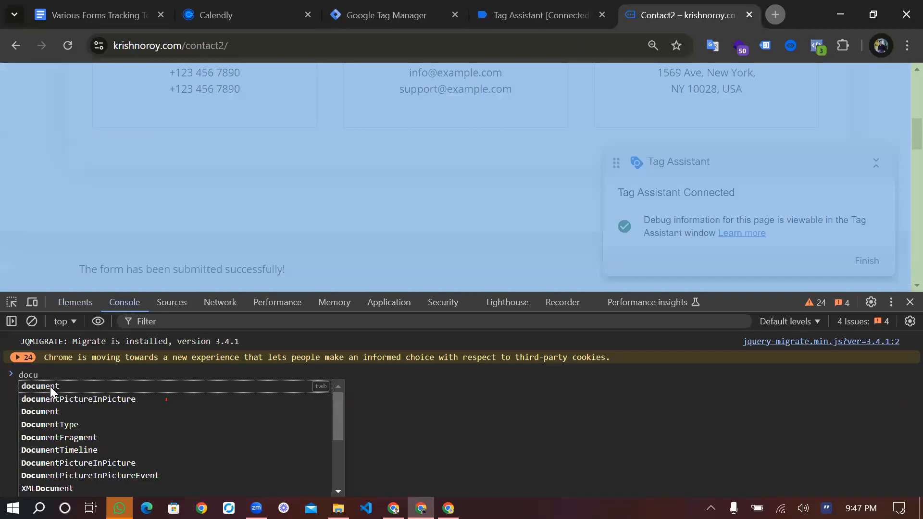
click(50, 386)
text(.q)
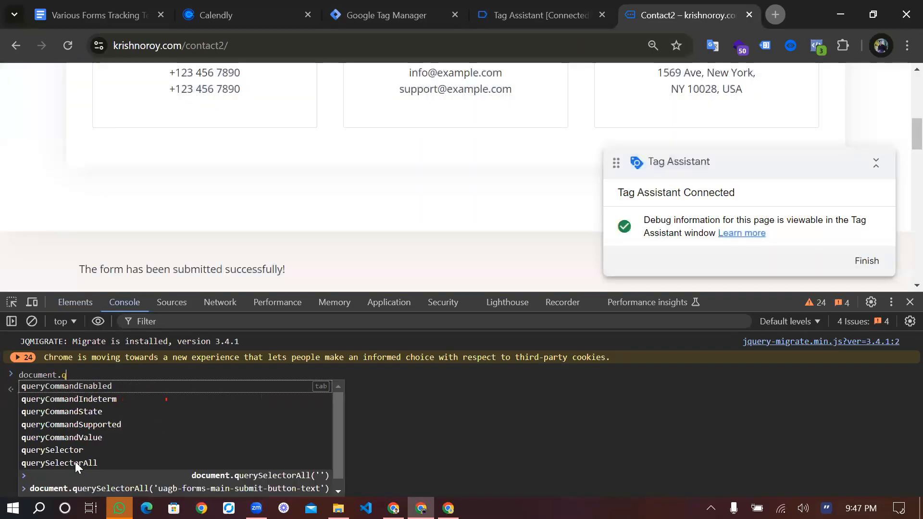
click(75, 463)
text(())
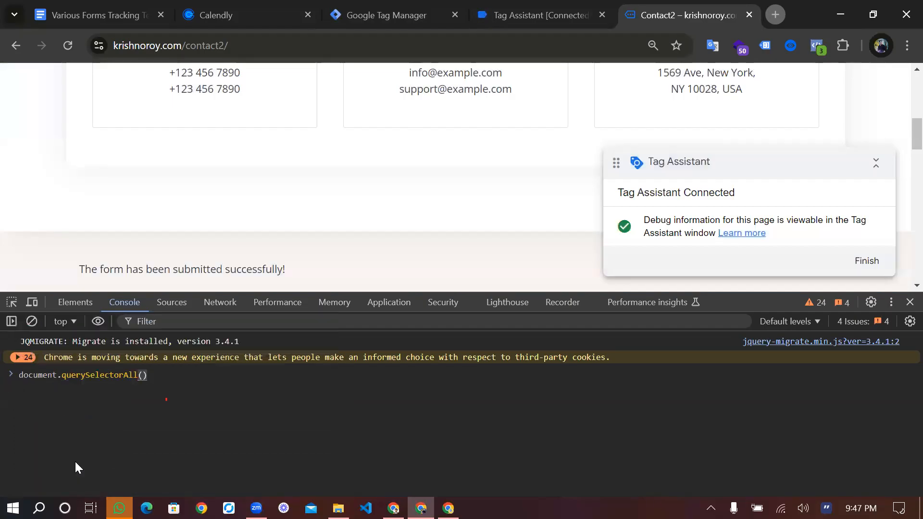
key(Left)
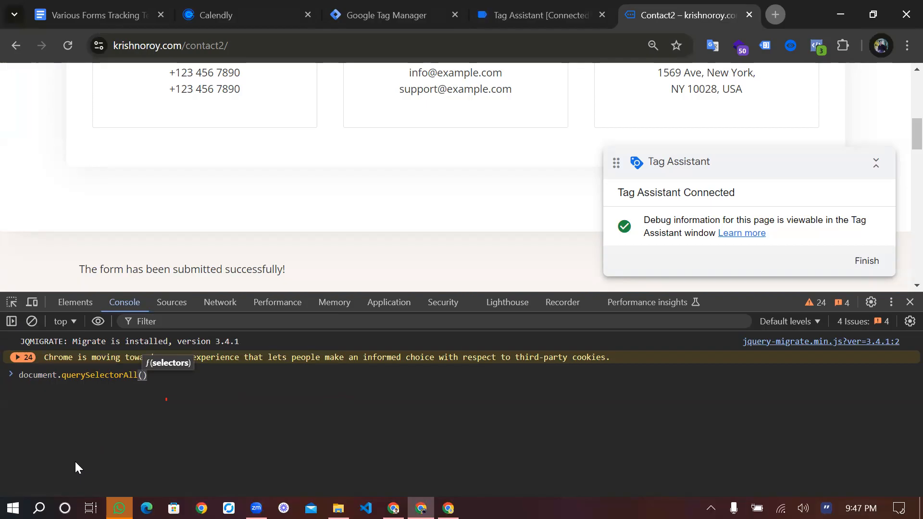
text(')
text(uagb-forms-success-message-c2edbb13)
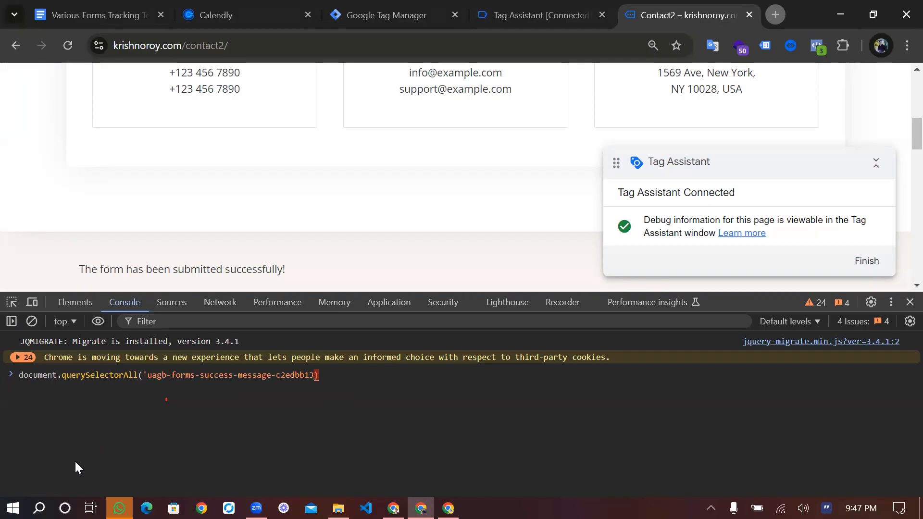
text(')
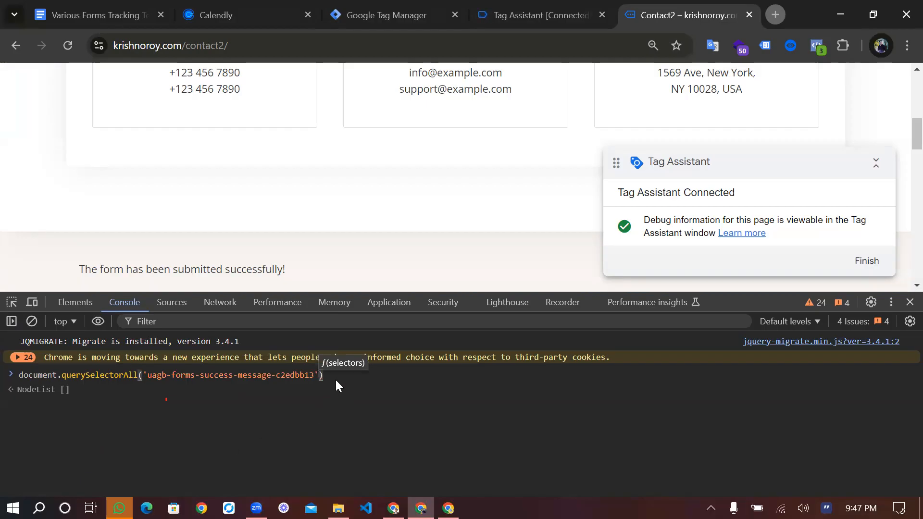
key(Return)
Expand the returned NodeList and its prototype to examine the query result, then collapse the prototype again
click(28, 389)
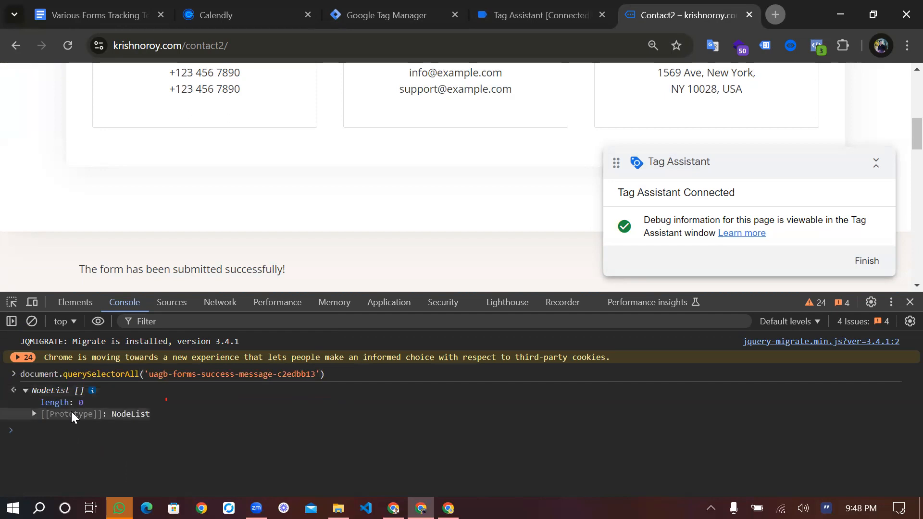
click(35, 414)
scroll(115, 438, down, 2)
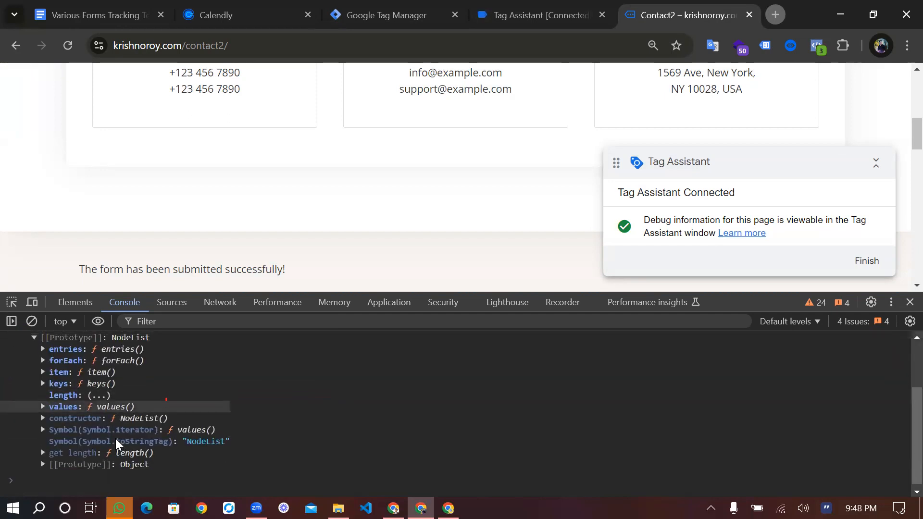
scroll(58, 418, up, 3)
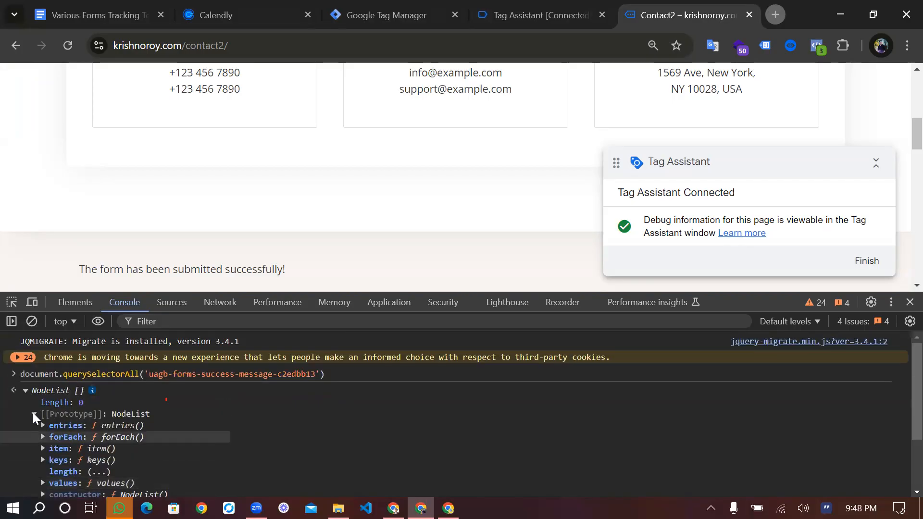
click(116, 413)
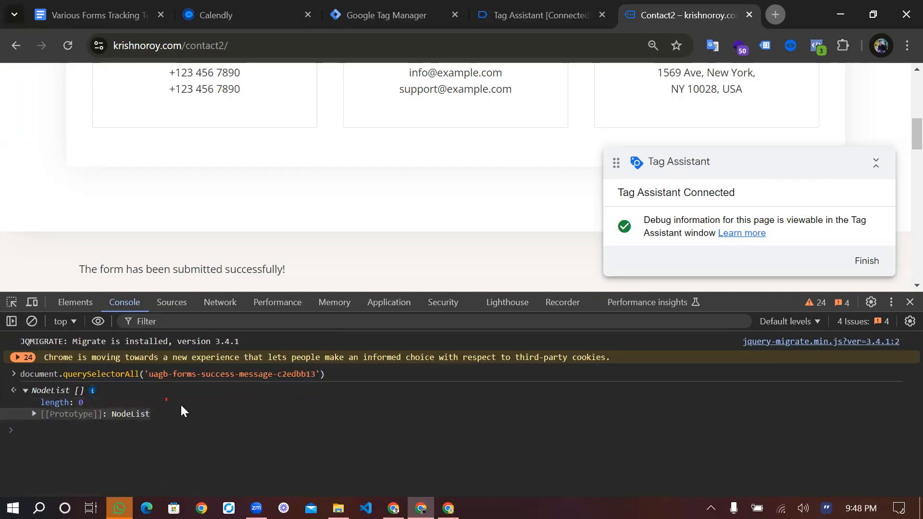
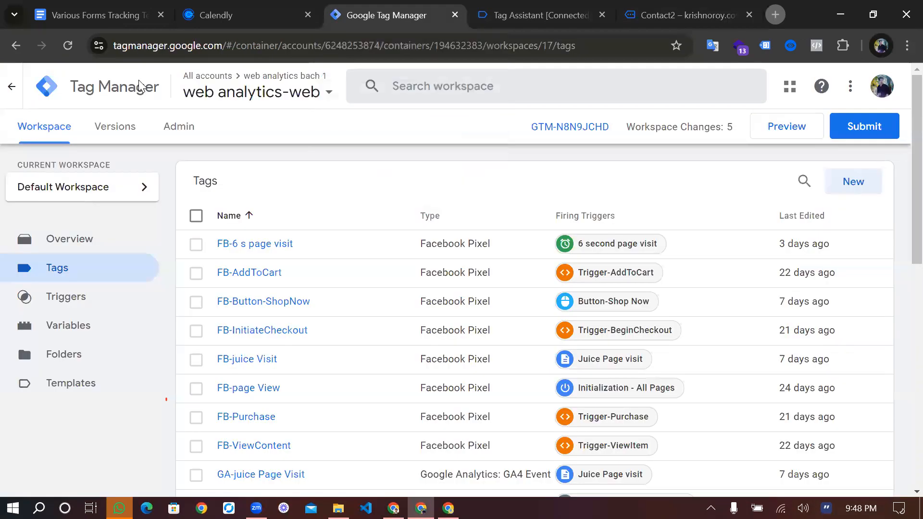
Create a copy of the GA4-10s page visit tag from the workspace's tag list
click(334, 242)
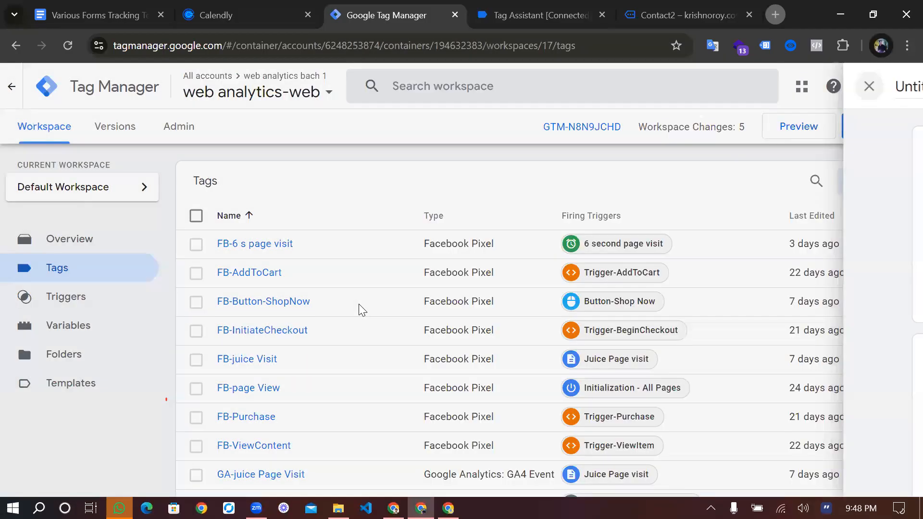
scroll(362, 310, down, 2)
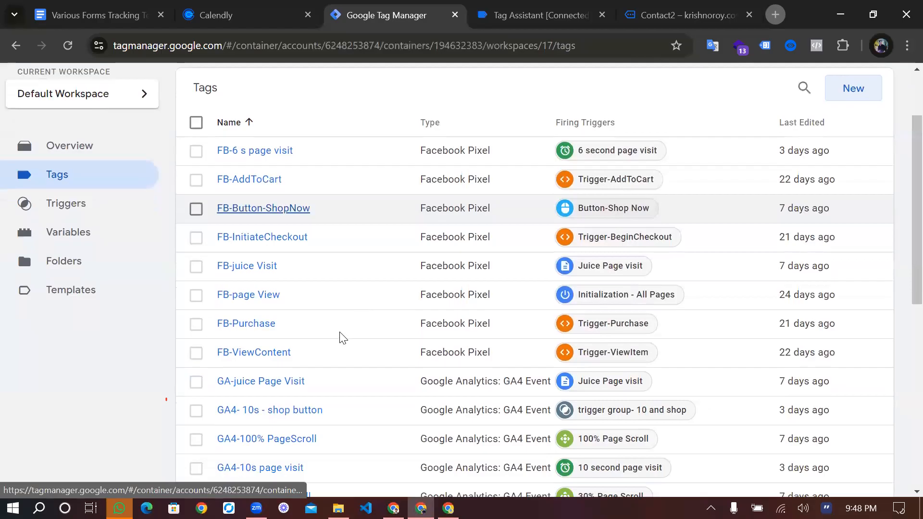
scroll(284, 304, down, 3)
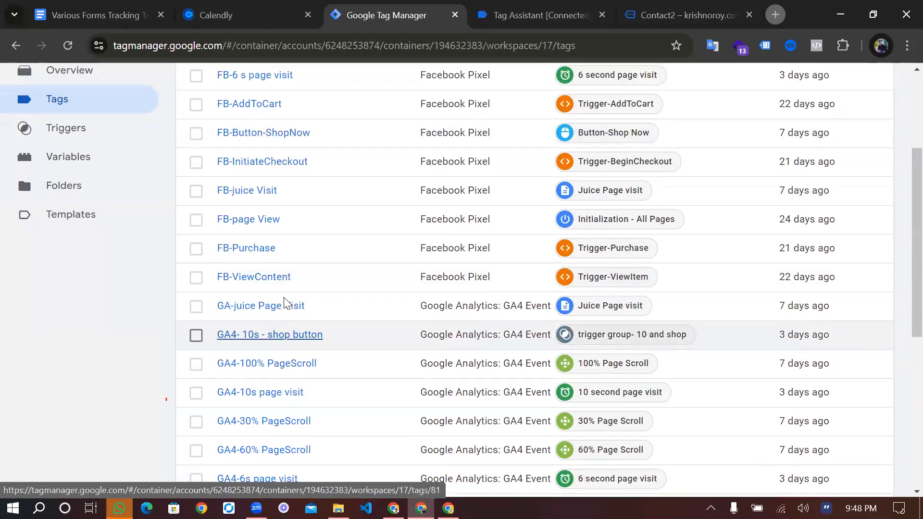
scroll(284, 304, down, 1)
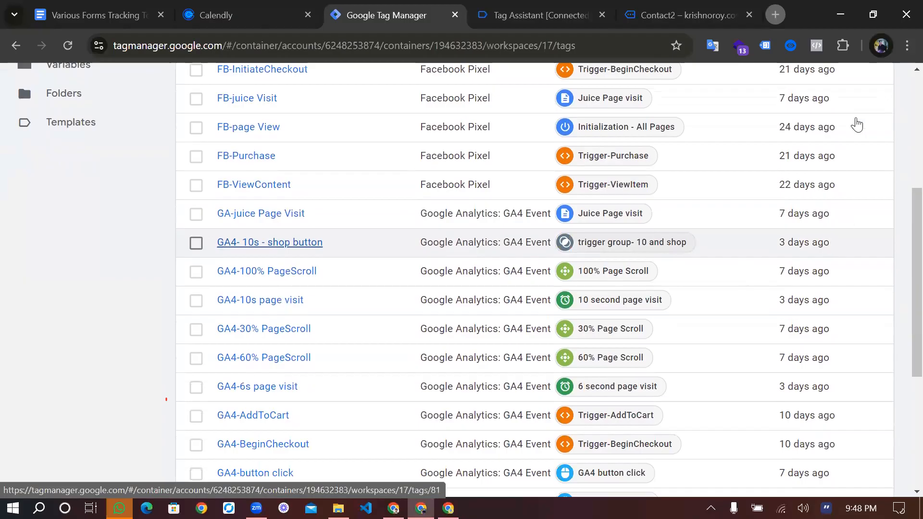
click(260, 300)
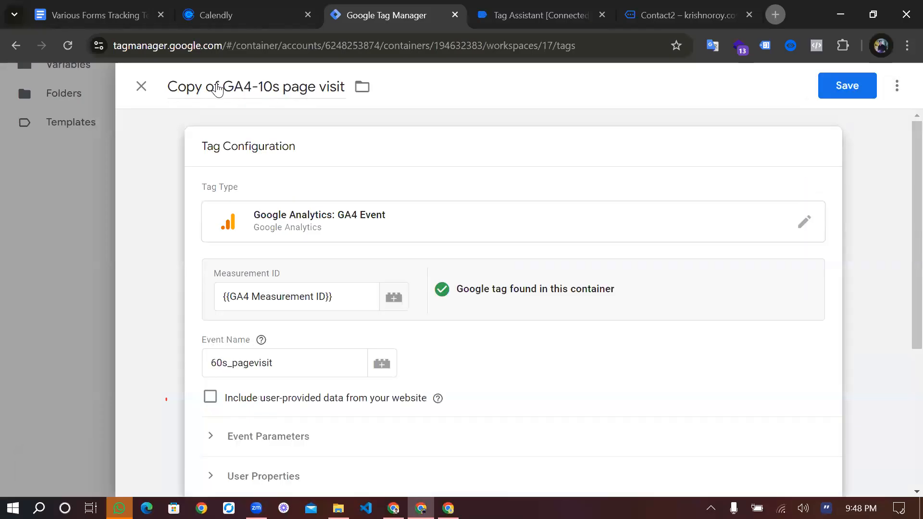
Rename the copied tag as GA4-Form sub Element visible
drag(225, 93, 169, 88)
key(BackSpace)
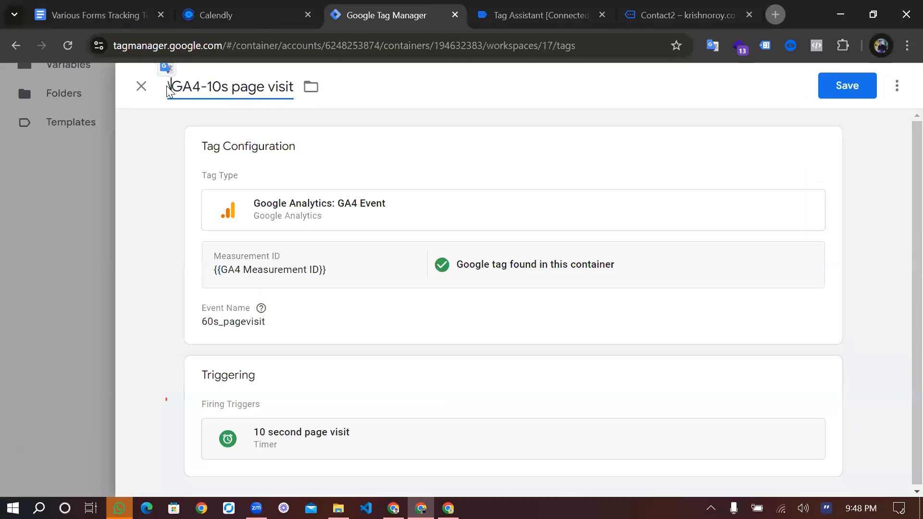
text(\)
key(BackSpace)
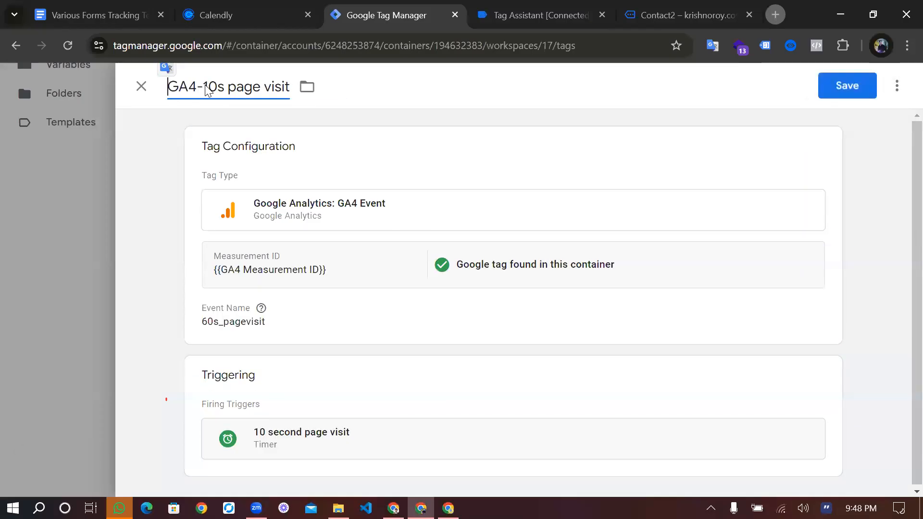
drag(202, 89, 295, 96)
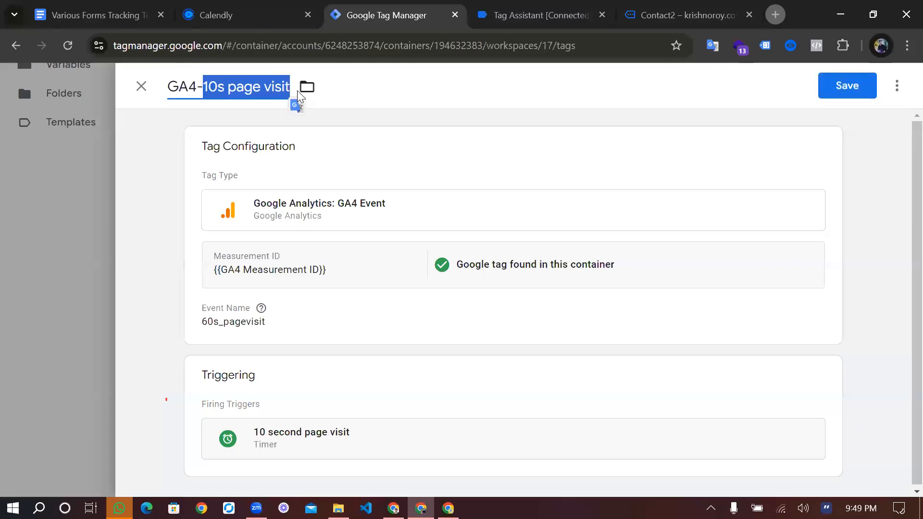
text(Form sub E)
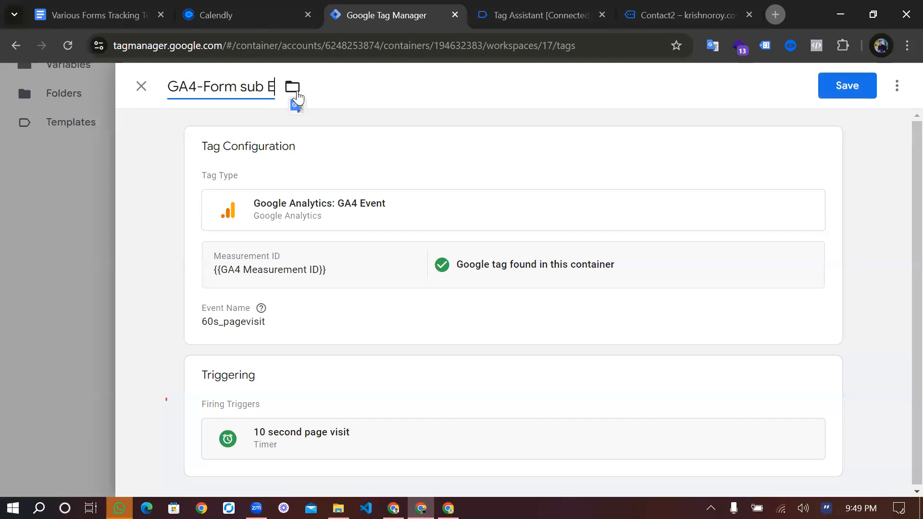
text(lement visible)
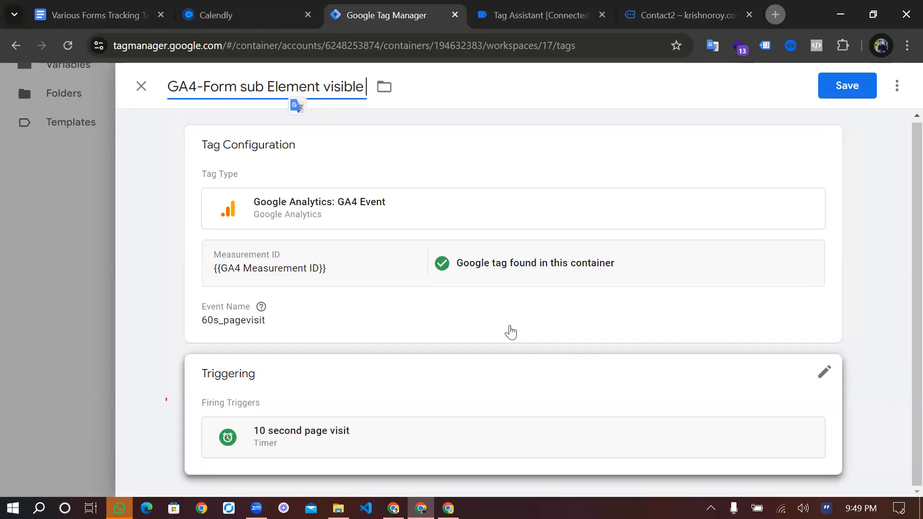
Set the copied tag's GA4 event name to form_elemento_visible
click(307, 356)
double_click(308, 358)
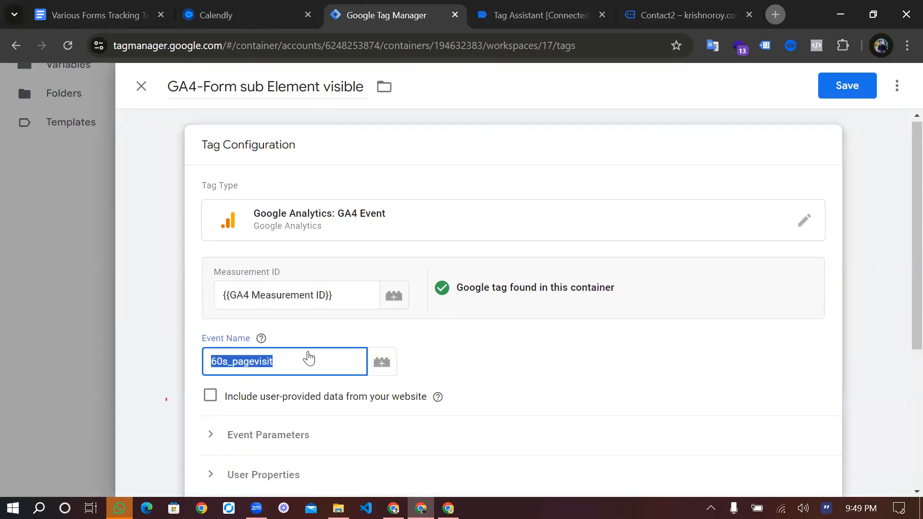
text(form_)
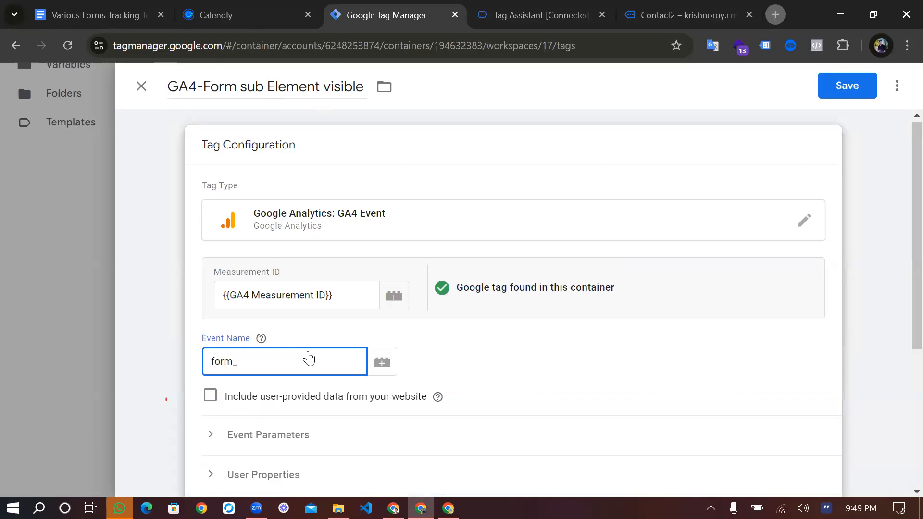
text(elemento_bi)
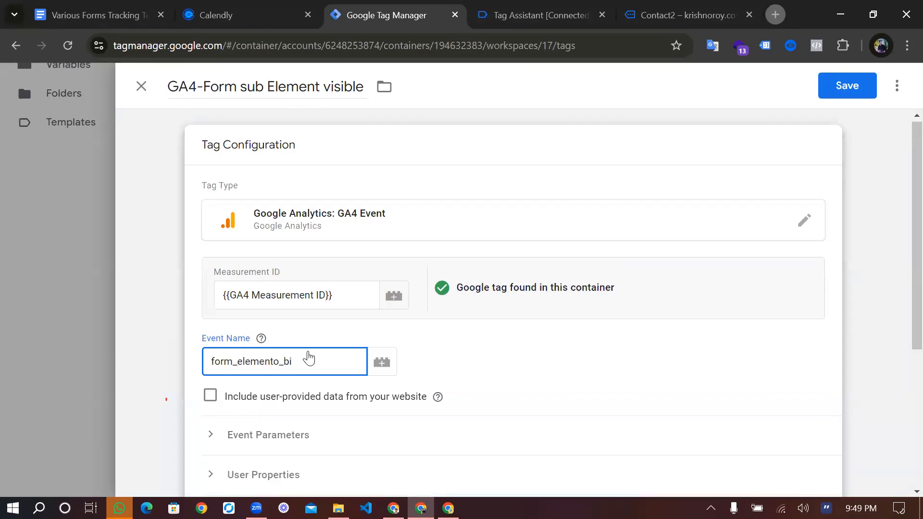
text(dib)
key(BackSpace)
key(BackSpace)
key(BackSpace)
key(BackSpace)
key(BackSpace)
text(visible)
click(482, 390)
Replace the tag's 10 second page visit trigger with the form submit Element Visibility trigger
scroll(482, 389, down, 5)
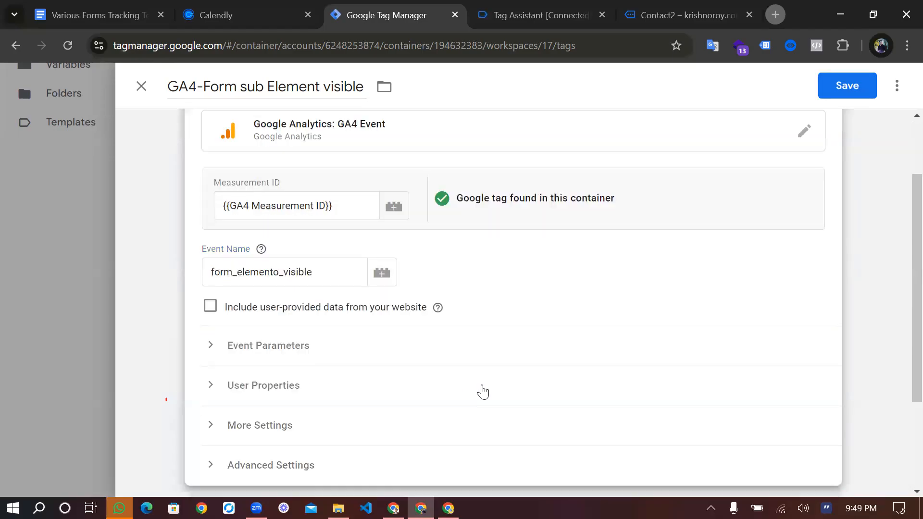
click(823, 375)
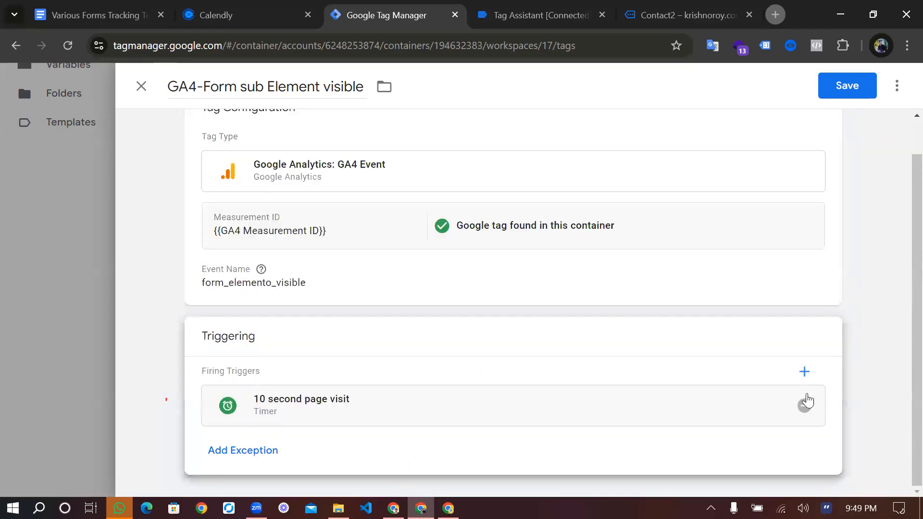
click(804, 407)
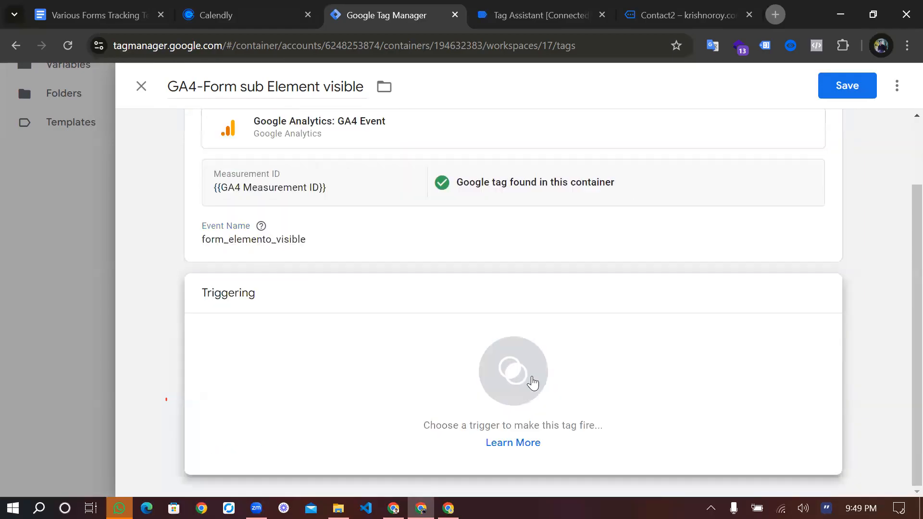
click(481, 348)
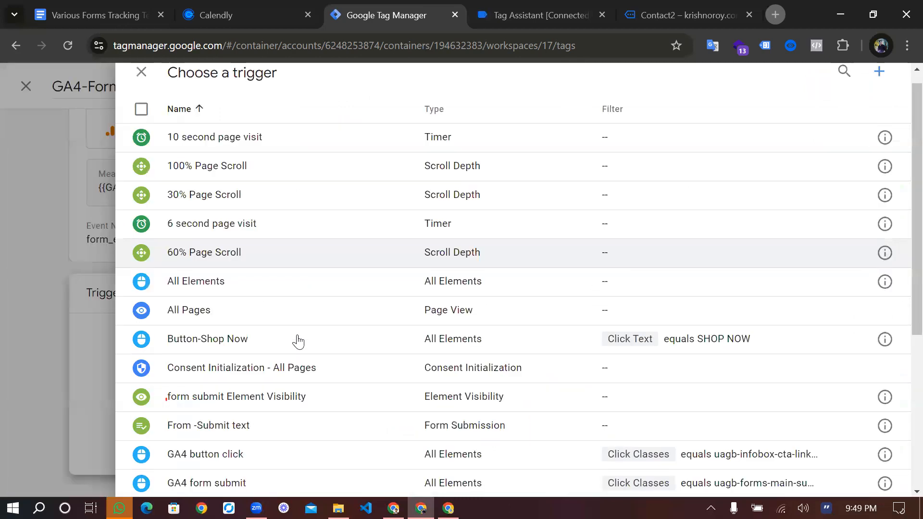
scroll(294, 340, down, 2)
scroll(463, 318, up, 1)
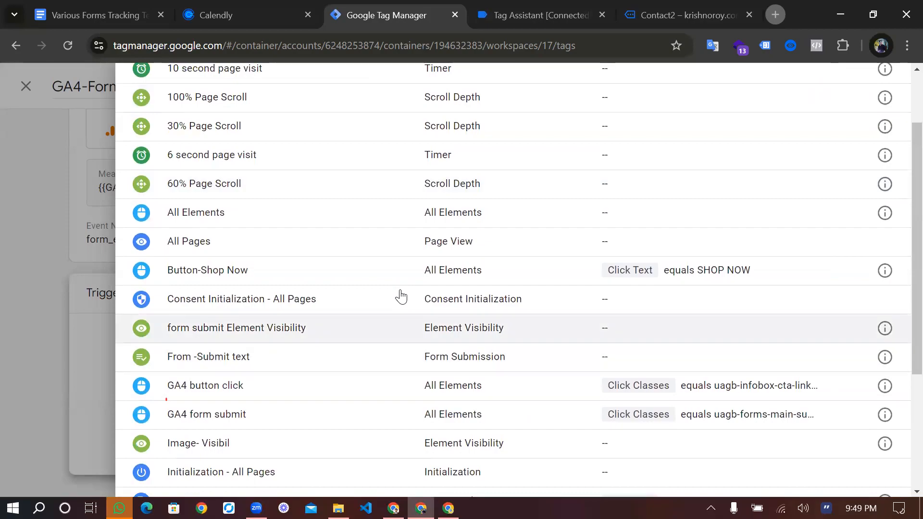
click(402, 321)
scroll(401, 297, up, 1)
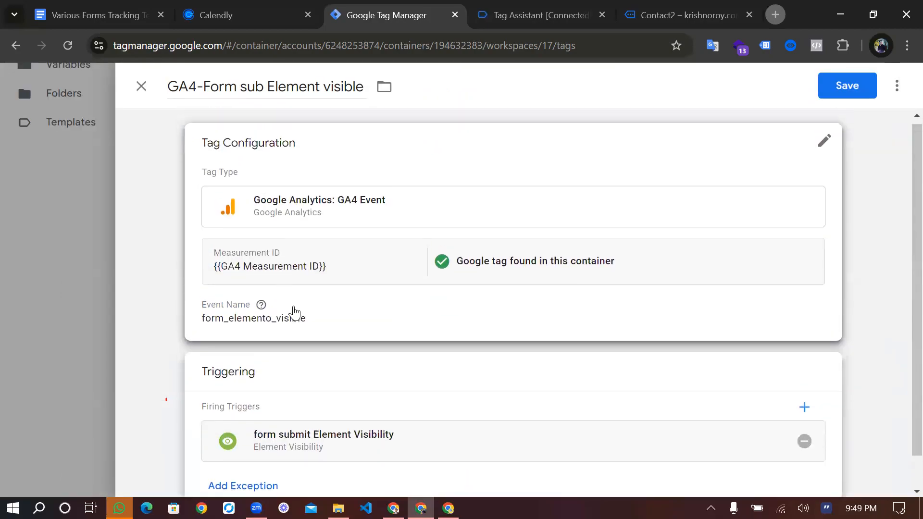
Correct the event name to form_element_visible and save the tag
click(295, 314)
click(280, 326)
key(BackSpace)
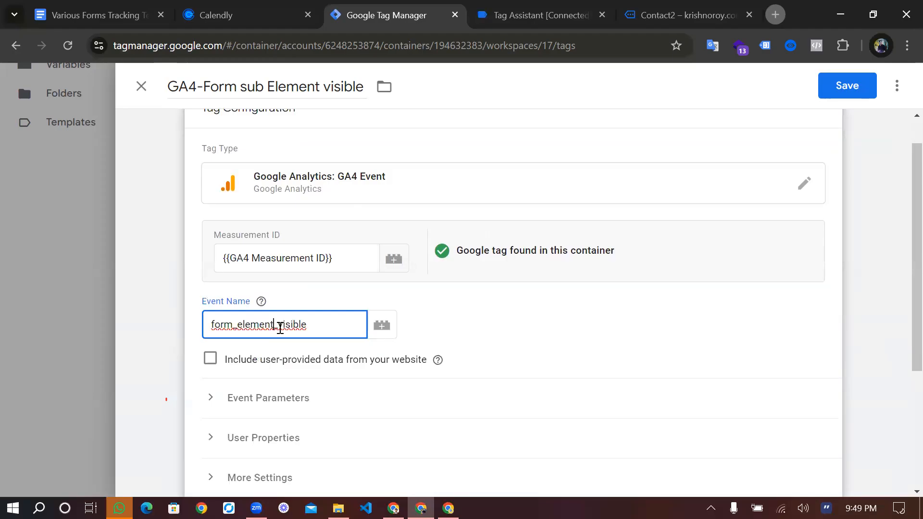
scroll(467, 397, down, 2)
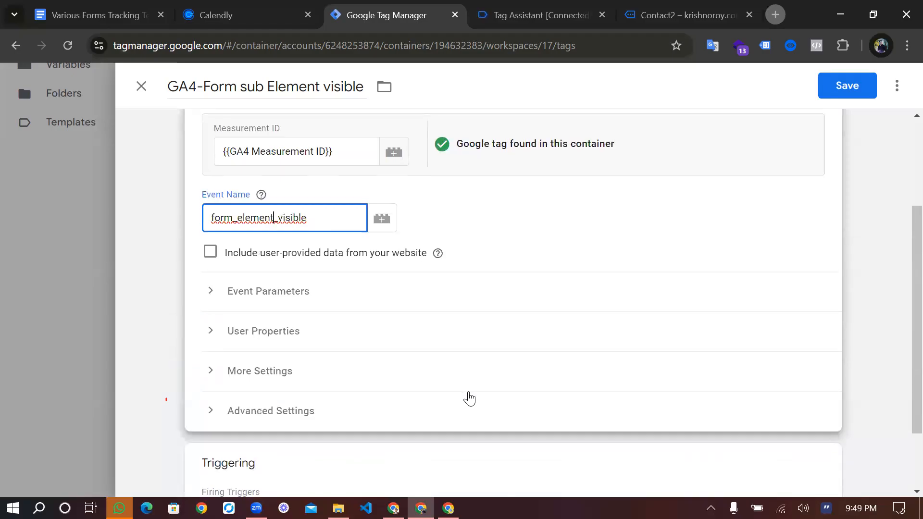
scroll(467, 397, down, 2)
scroll(470, 396, up, 5)
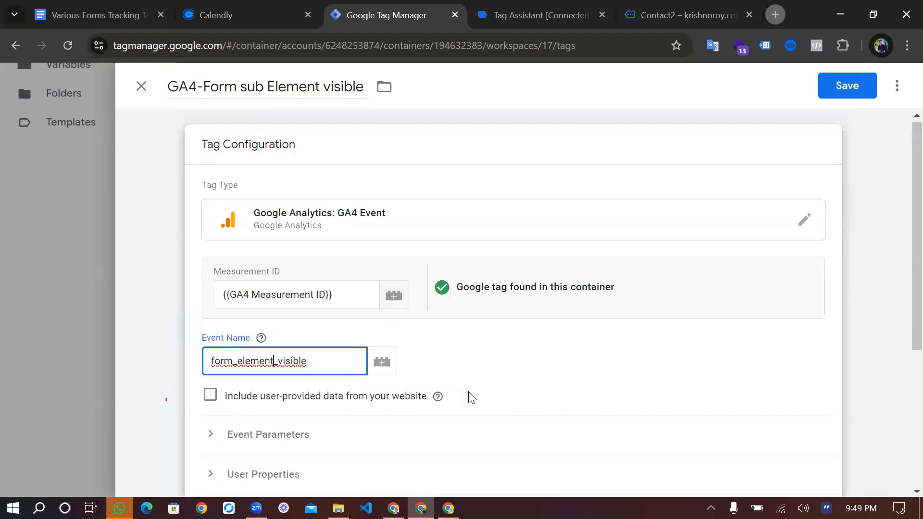
click(845, 85)
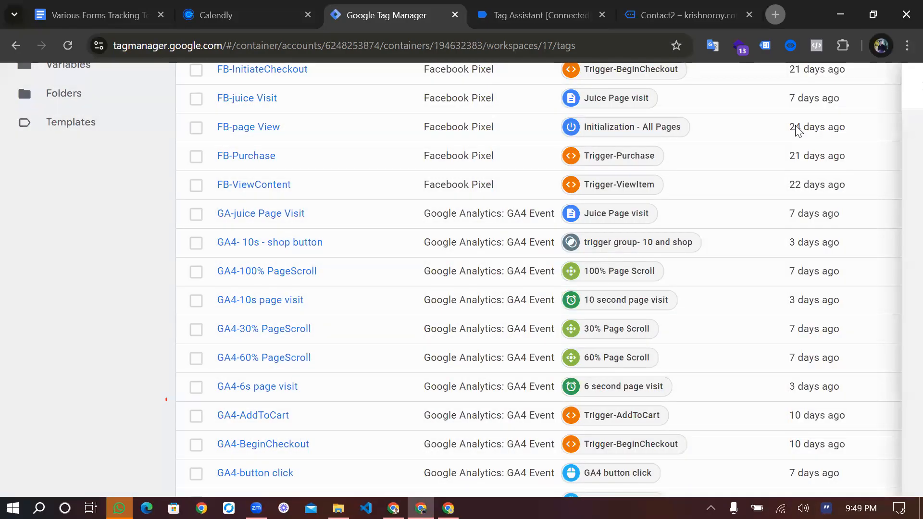
Connect the store's site to a Tag Assistant preview session and open its Contact2 page with the developer tools closed
scroll(798, 129, up, 5)
click(798, 130)
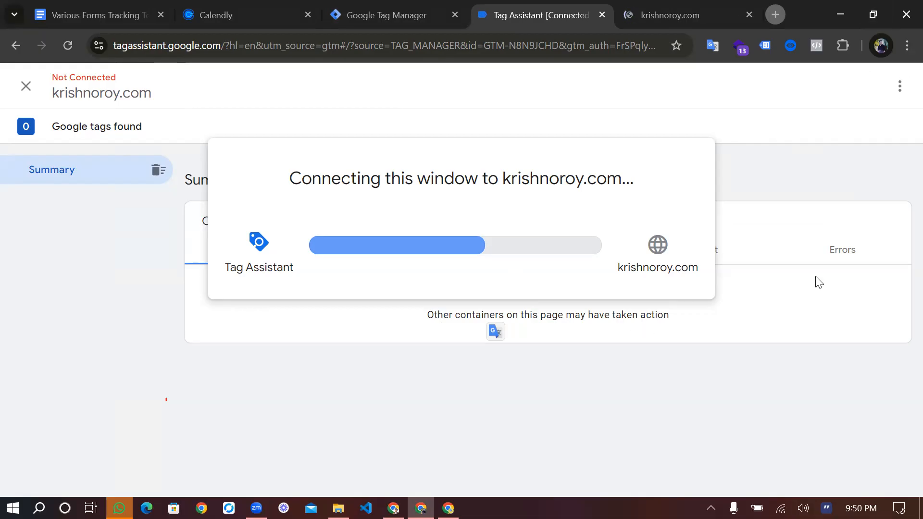
key(ctrl+Tab)
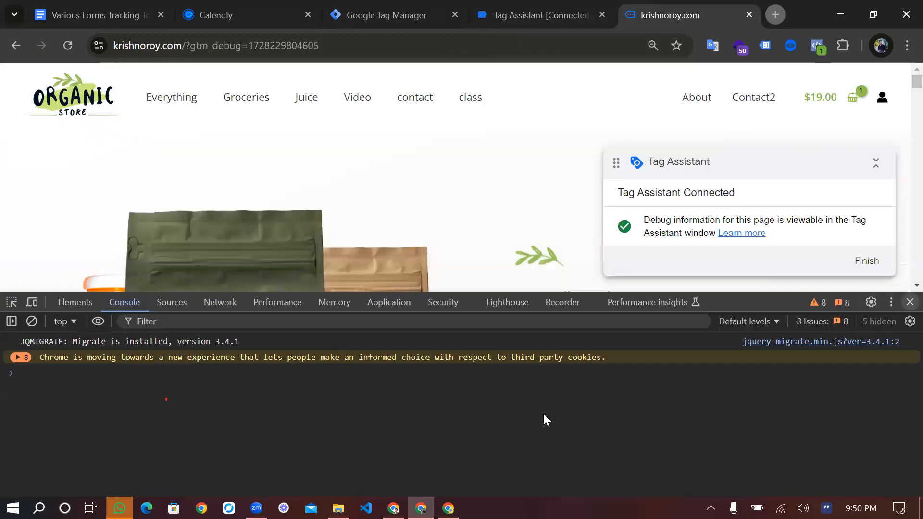
key(F12)
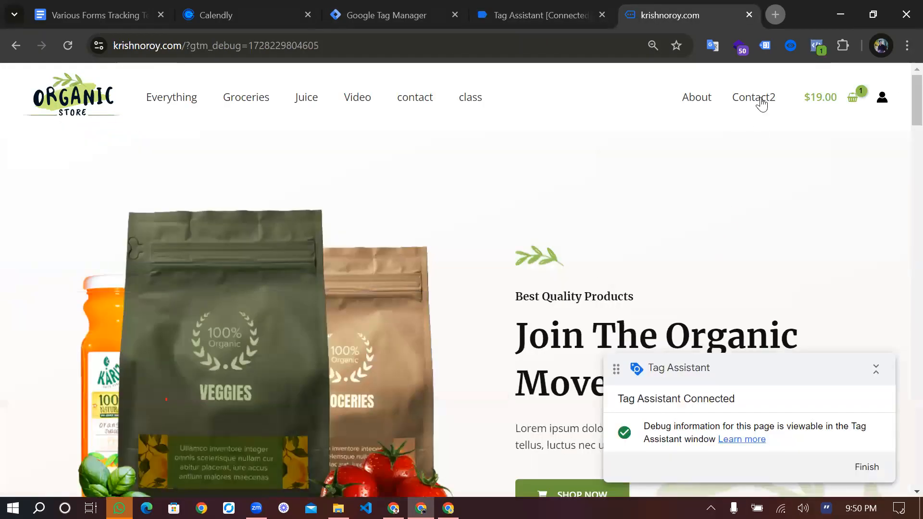
click(761, 104)
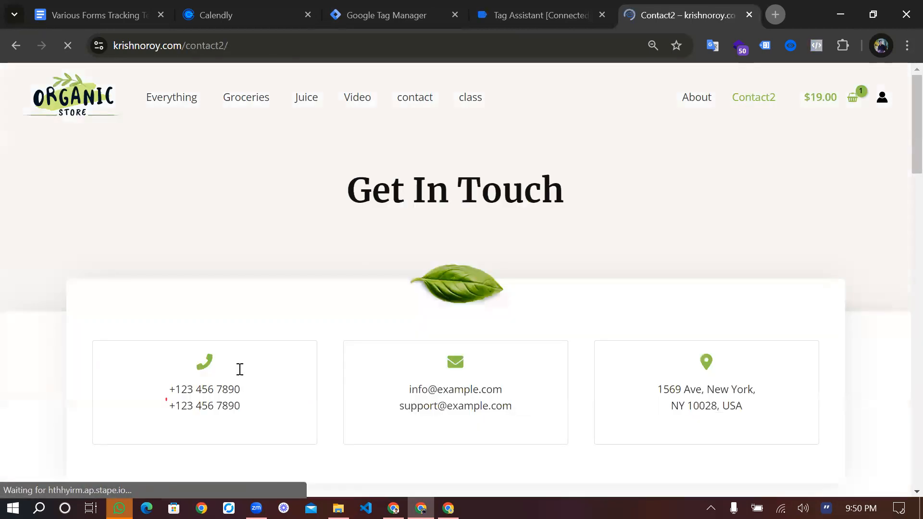
Fill in the contact form's first name, last name and email using the browser's saved contact details
scroll(239, 369, down, 5)
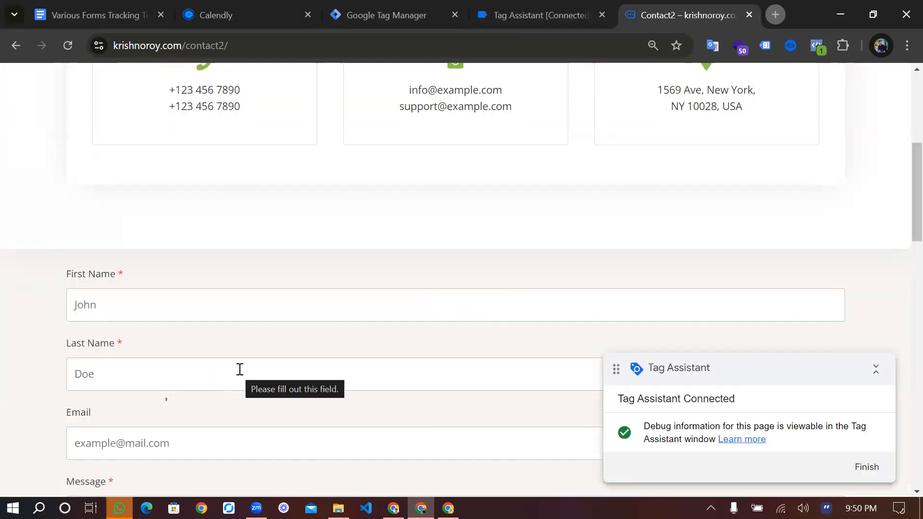
scroll(240, 369, down, 5)
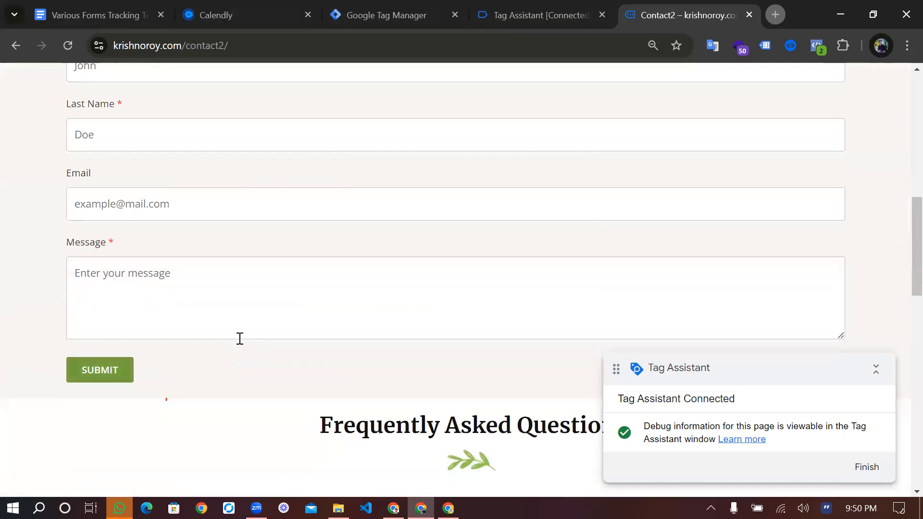
scroll(377, 146, up, 1)
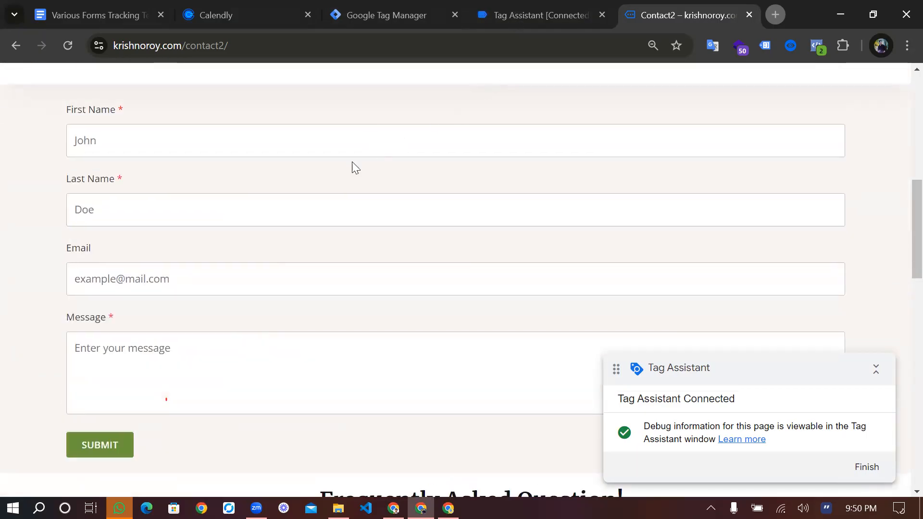
click(210, 155)
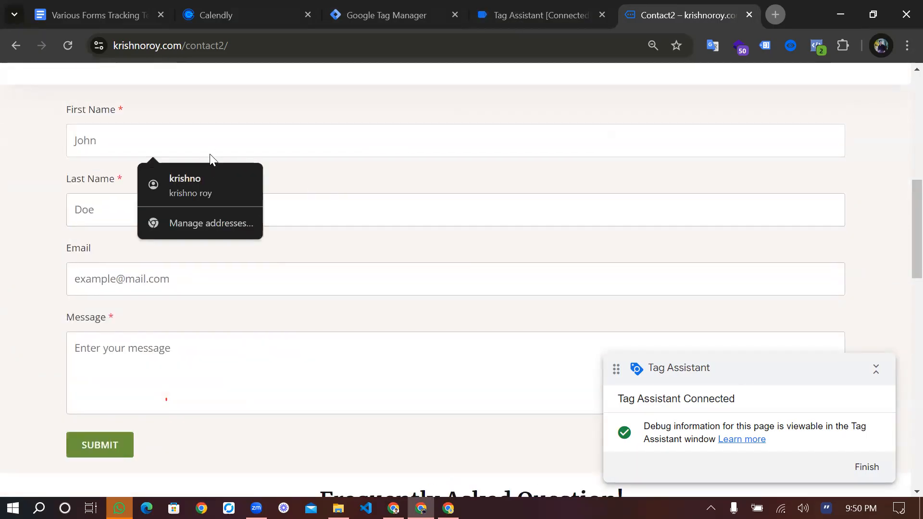
key(Return)
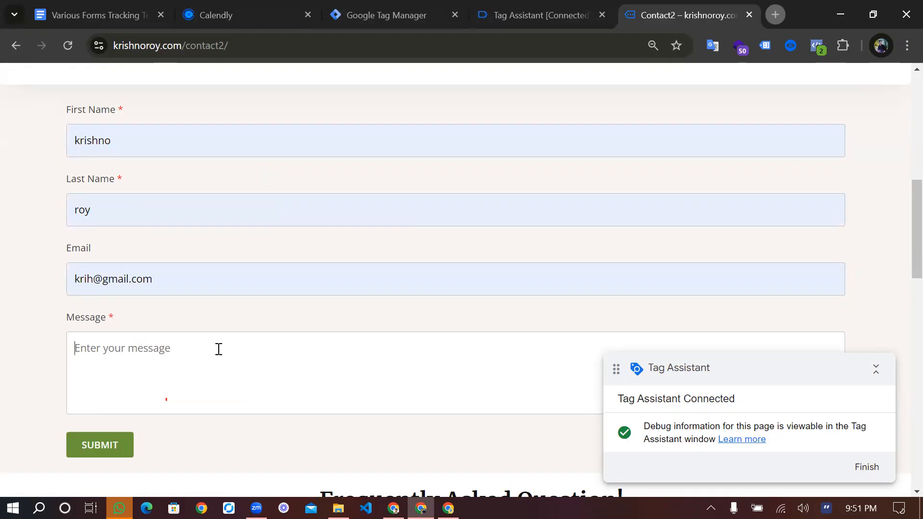
Enter the message "test" in the contact form and submit it
text(tezt)
key(BackSpace)
key(BackSpace)
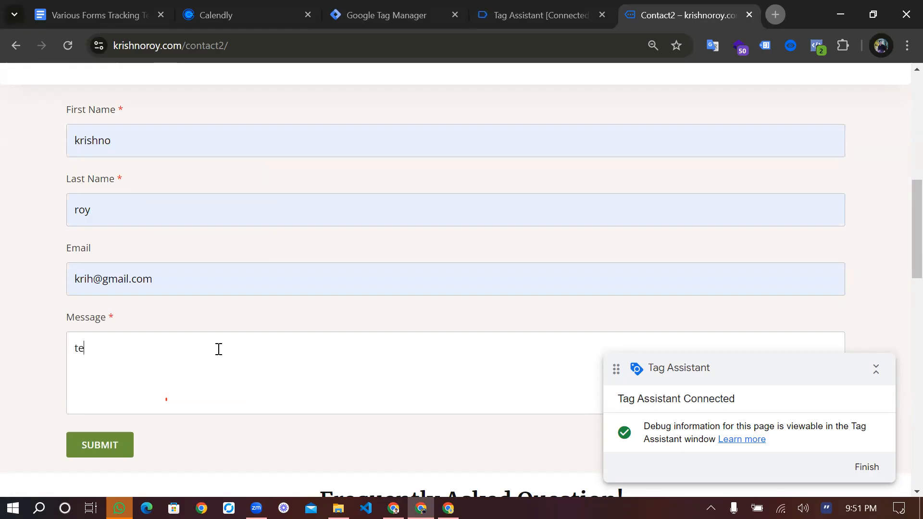
text(st)
click(118, 453)
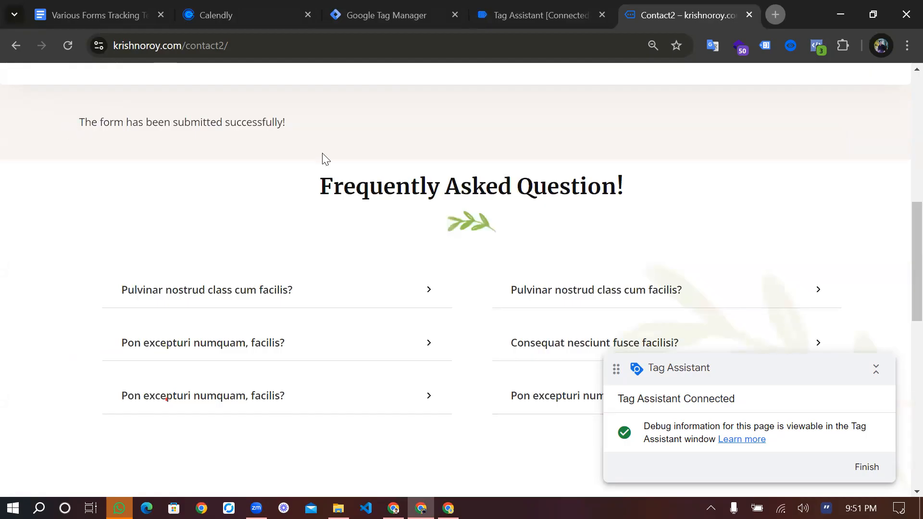
scroll(322, 159, up, 10)
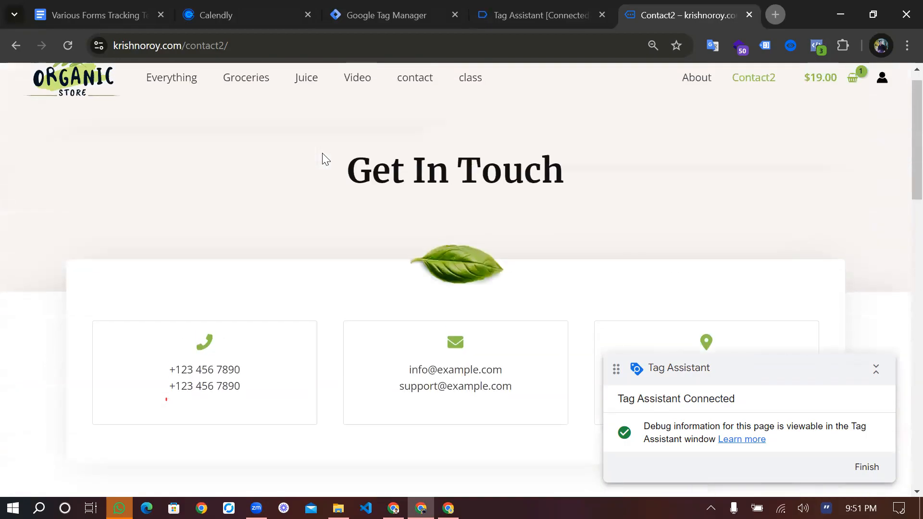
Check the Contact2 page's form submission message and review the tags fired in the Tag Assistant summary
scroll(455, 352, down, 2)
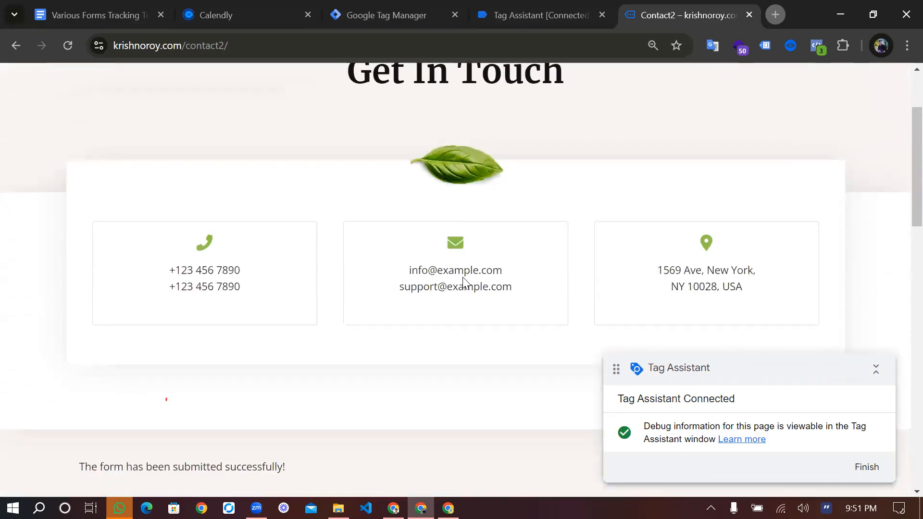
scroll(456, 352, up, 2)
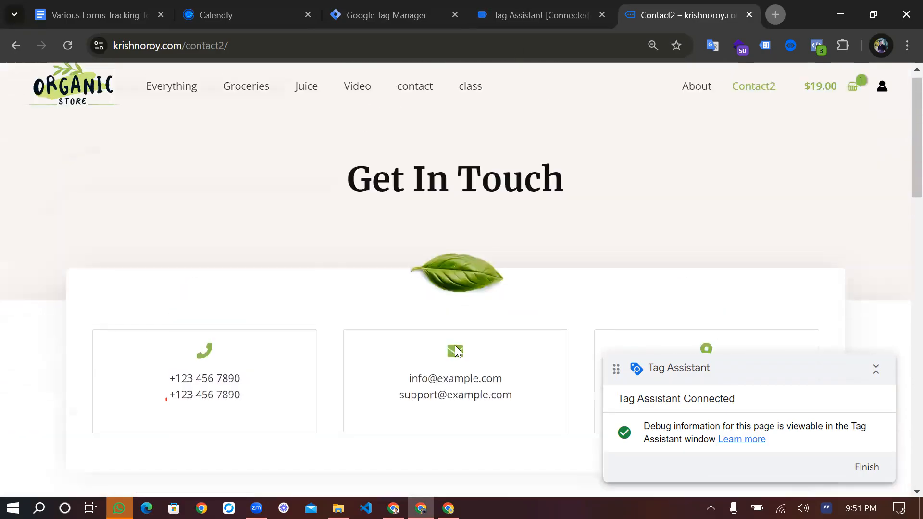
key(ctrl+shift+Tab)
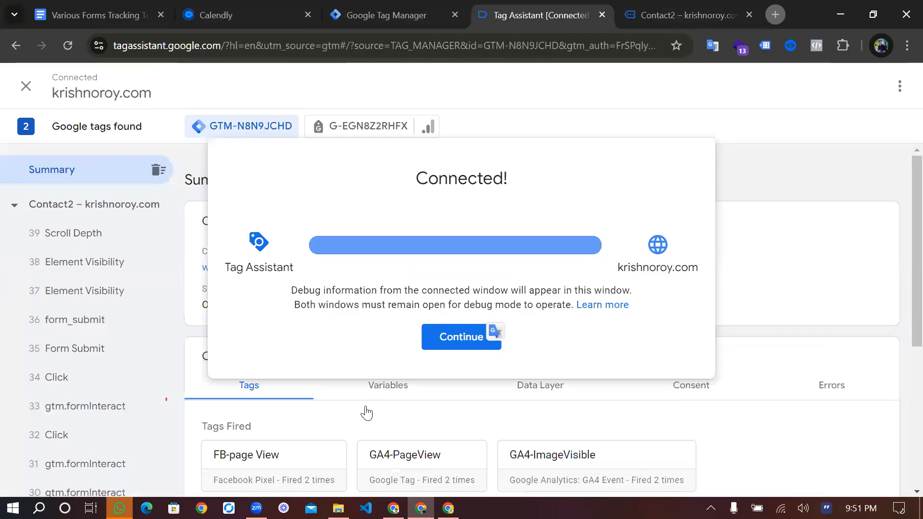
scroll(367, 412, down, 5)
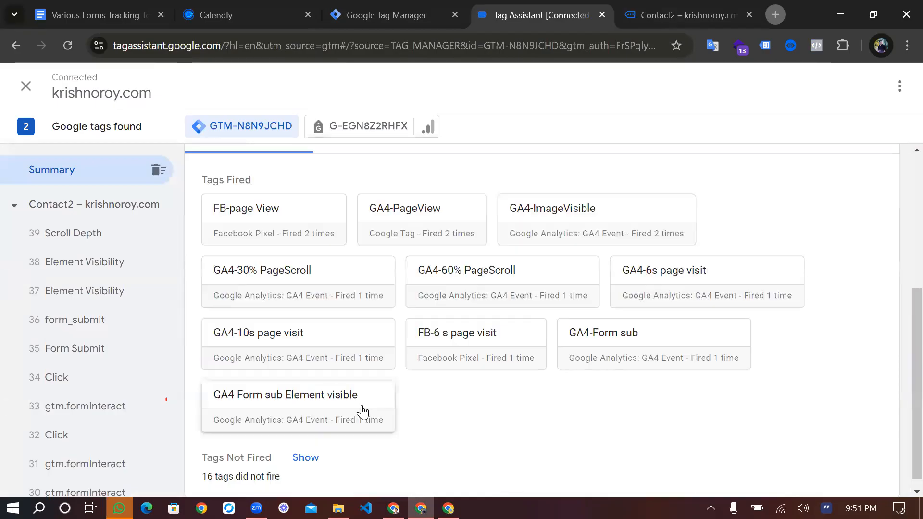
scroll(380, 403, down, 1)
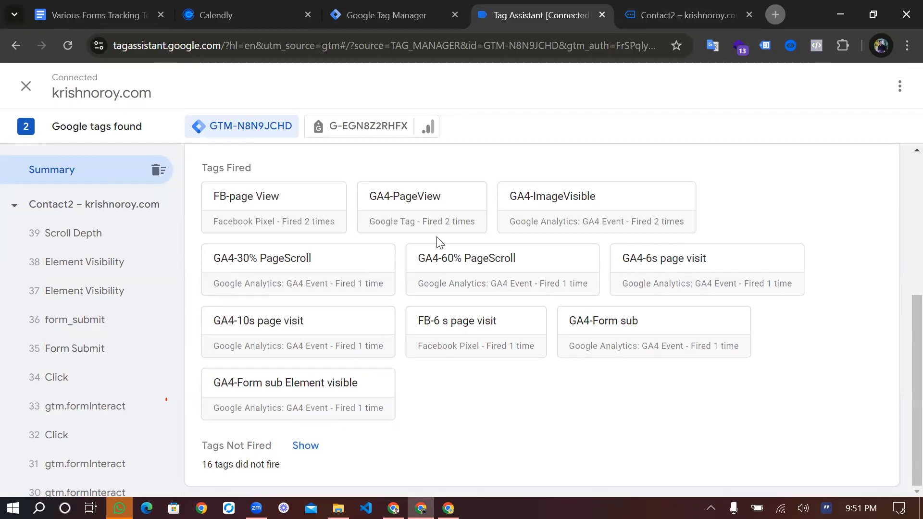
key(ctrl+Tab)
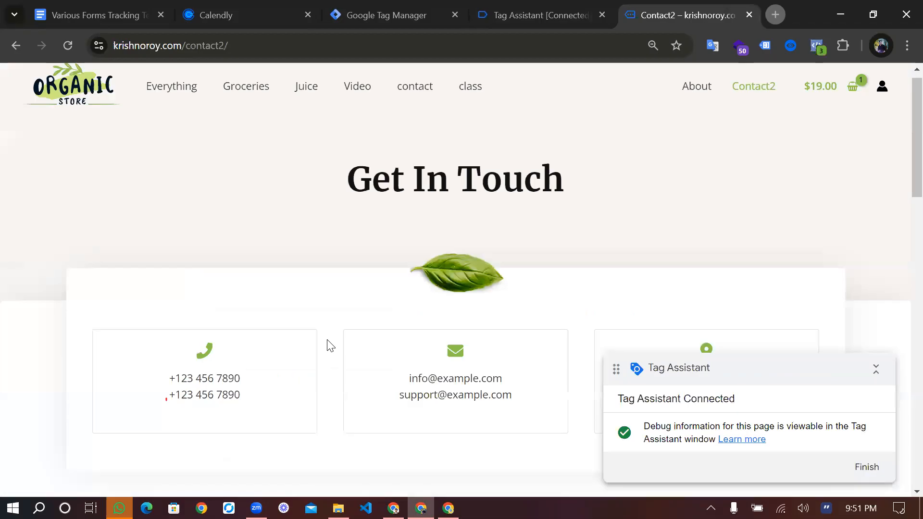
scroll(330, 345, down, 5)
scroll(330, 345, up, 3)
scroll(330, 345, down, 1)
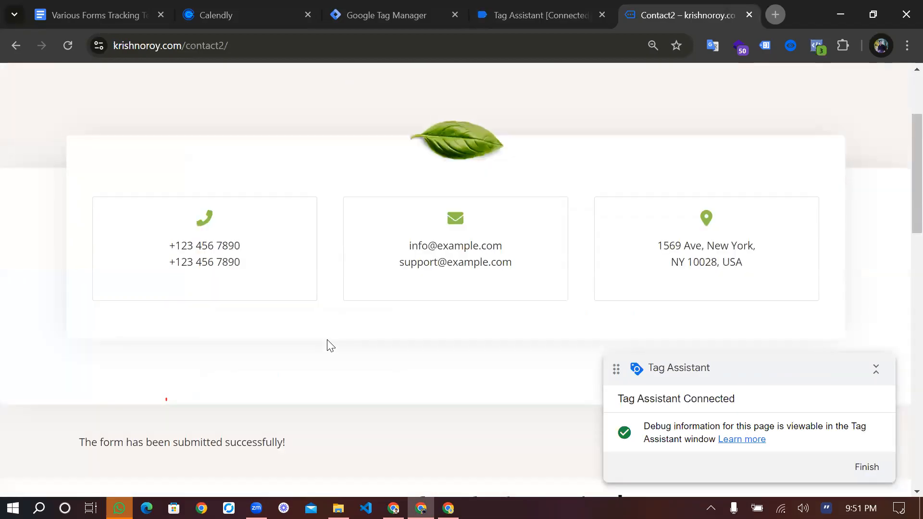
scroll(330, 345, down, 10)
scroll(383, 284, up, 8)
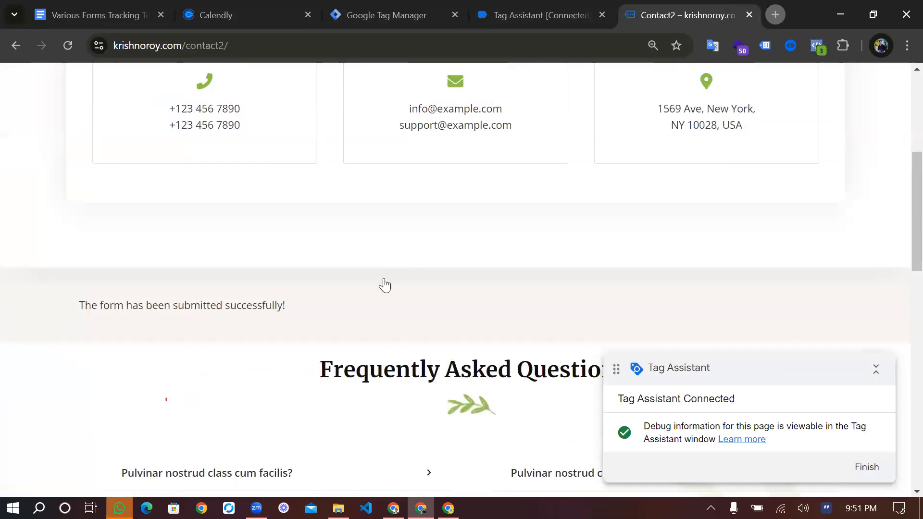
click(496, 8)
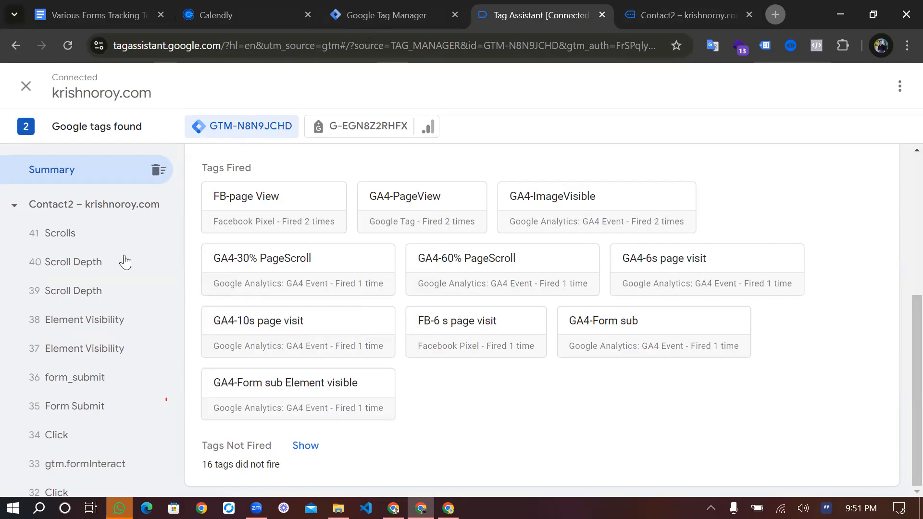
Start a new Form Submission trigger in Tag Manager, limit it to Some Forms and browse its condition variables for the form-related ones
key(ctrl+shift+Tab)
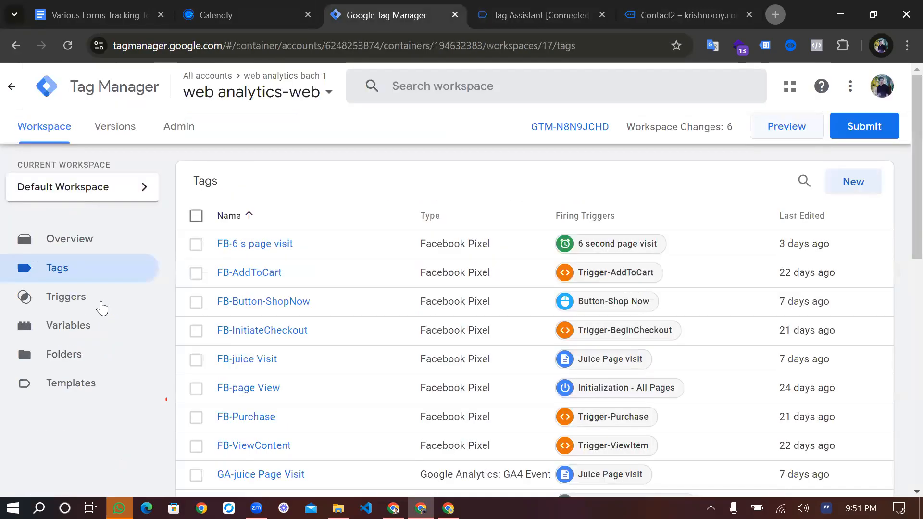
click(102, 308)
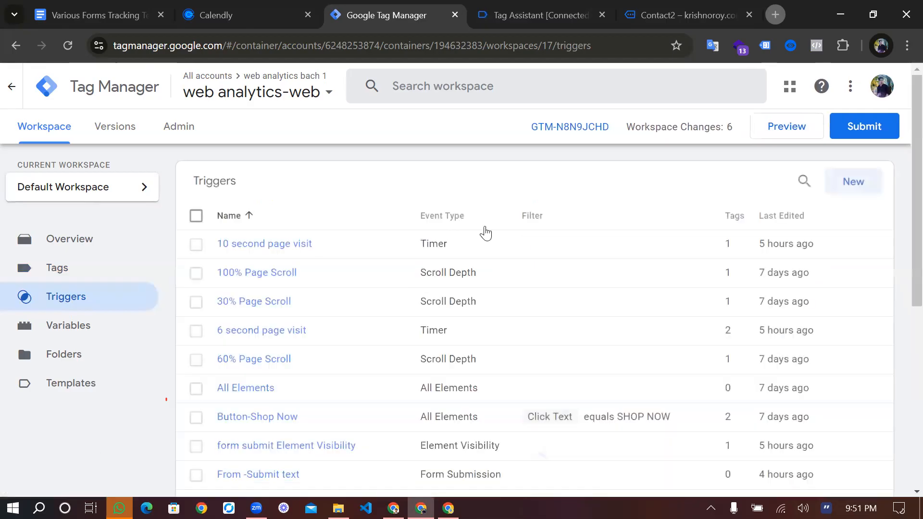
click(486, 234)
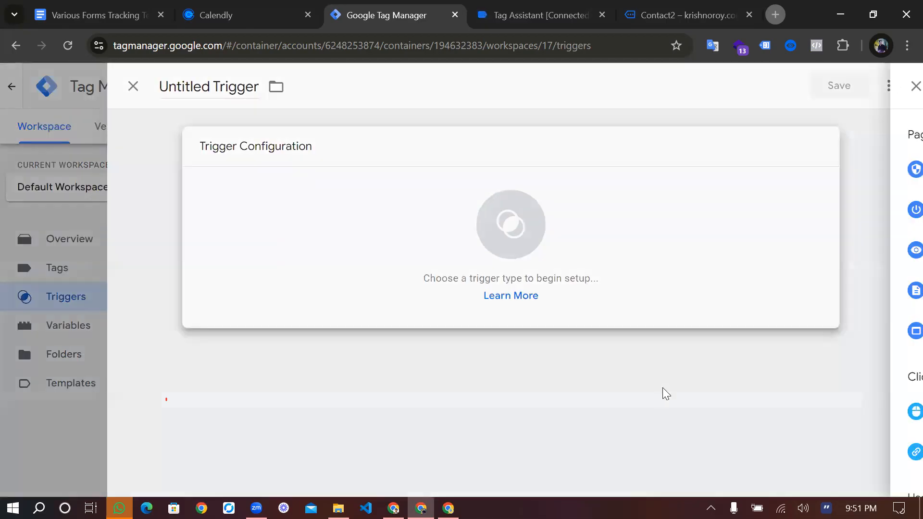
scroll(579, 342, down, 5)
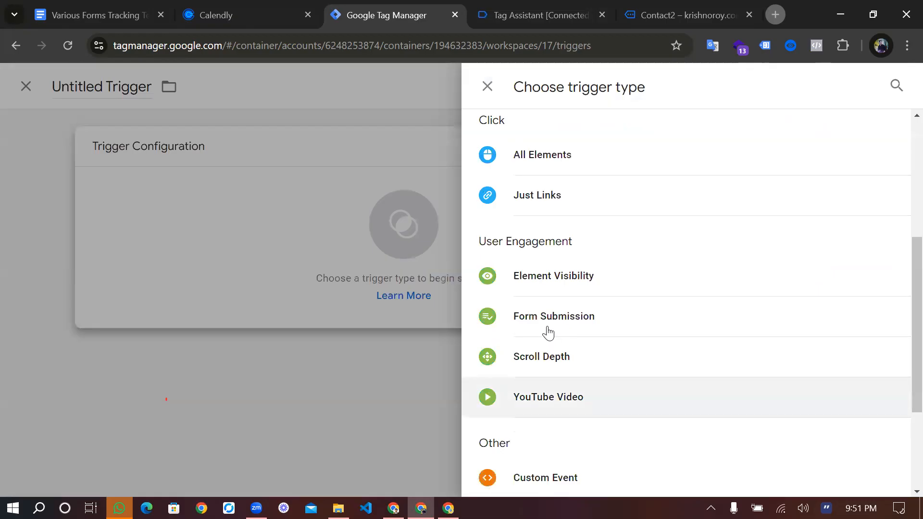
click(604, 323)
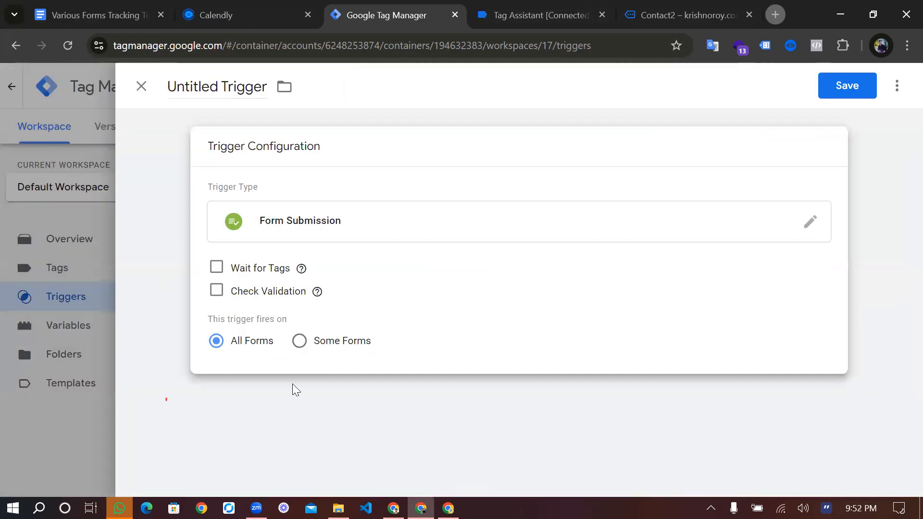
click(299, 341)
click(269, 399)
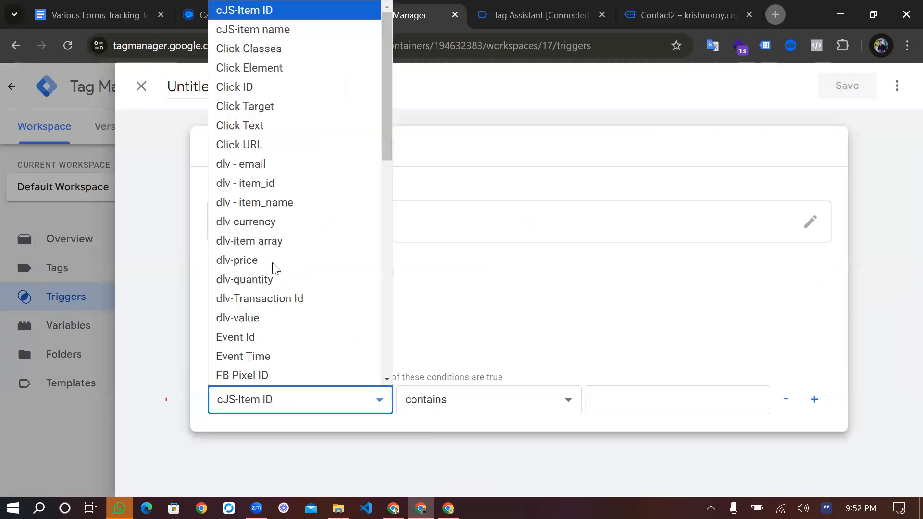
scroll(228, 189, down, 3)
scroll(236, 175, down, 2)
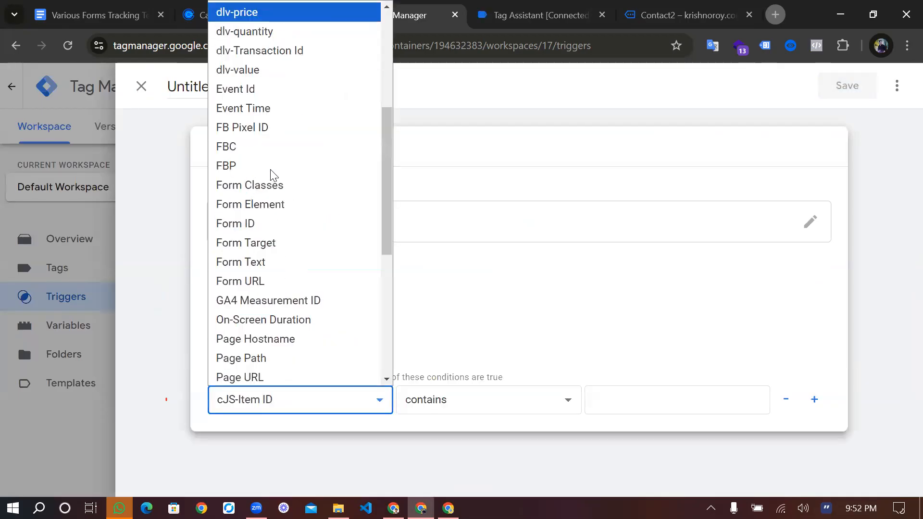
scroll(274, 175, down, 1)
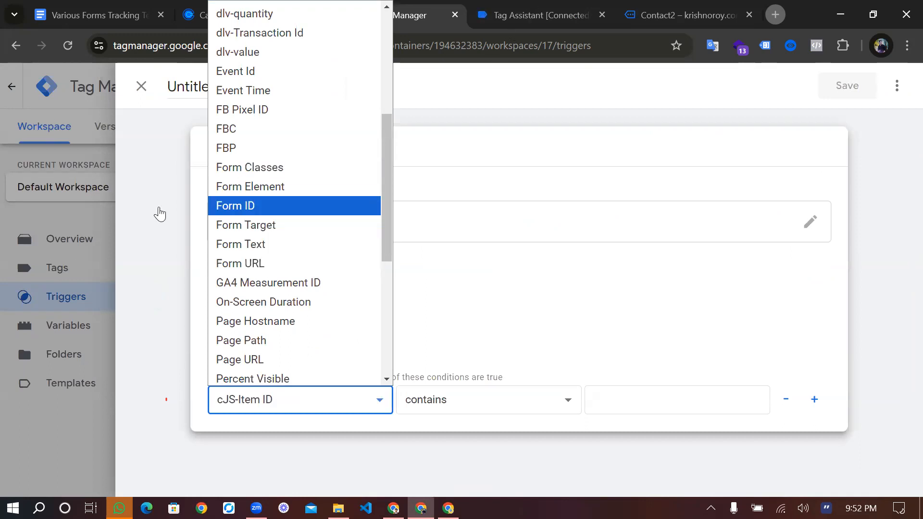
Open the variables of the form_submit event in the Tag Assistant preview session
key(ctrl+Tab)
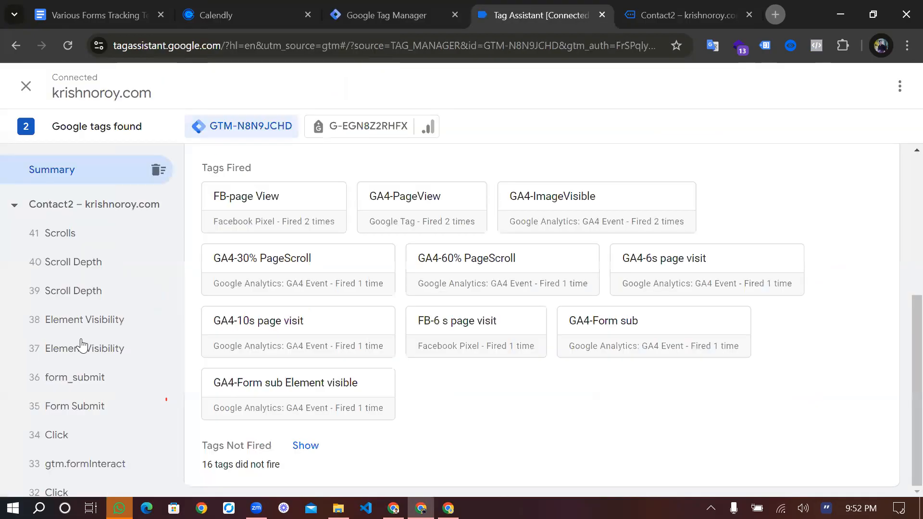
click(84, 376)
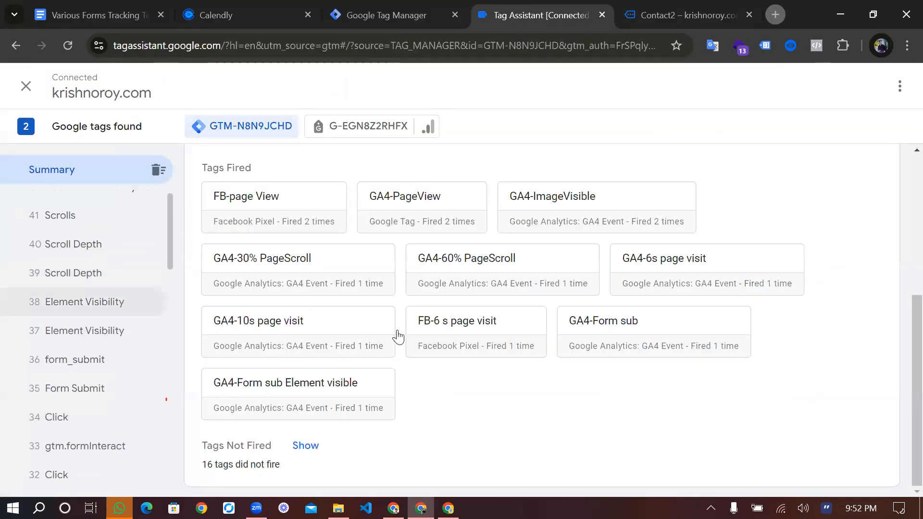
click(392, 331)
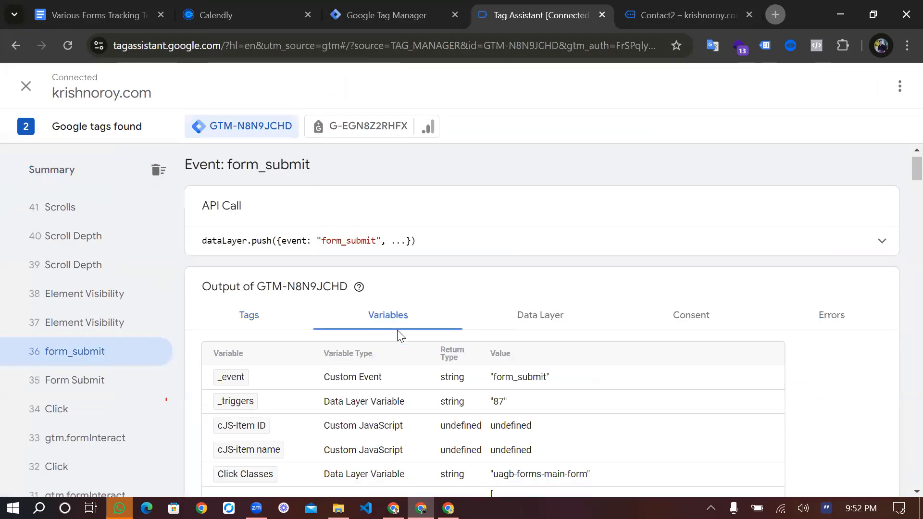
Find the Form Classes variable of the form_submit event and copy its value uagb-forms-main-form
scroll(399, 335, down, 5)
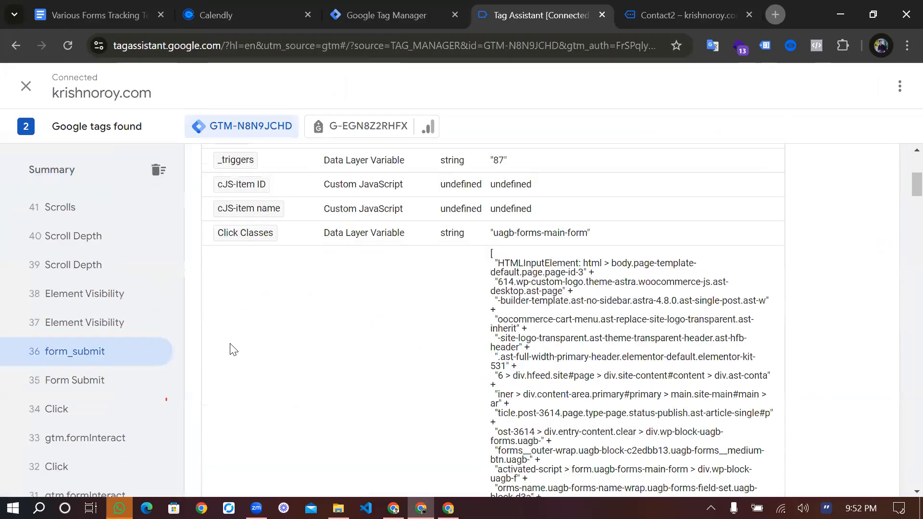
scroll(247, 327, down, 4)
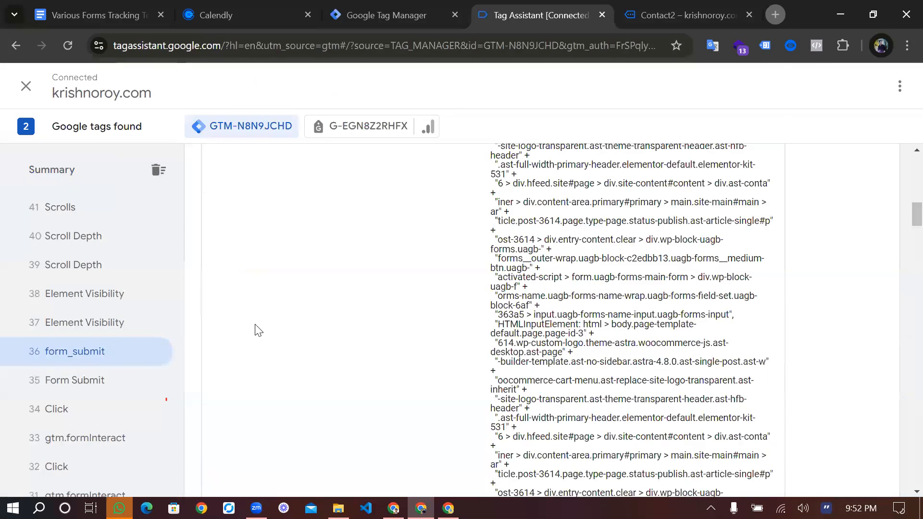
scroll(259, 330, down, 4)
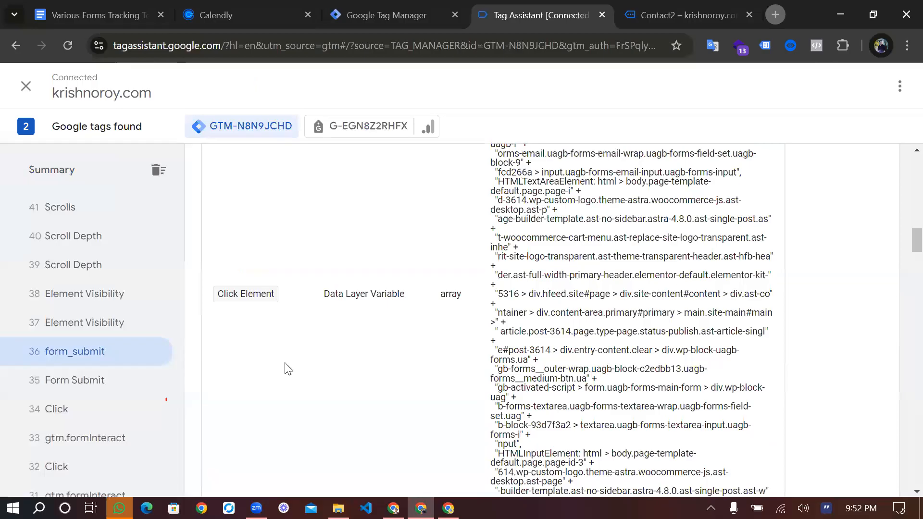
scroll(286, 367, down, 5)
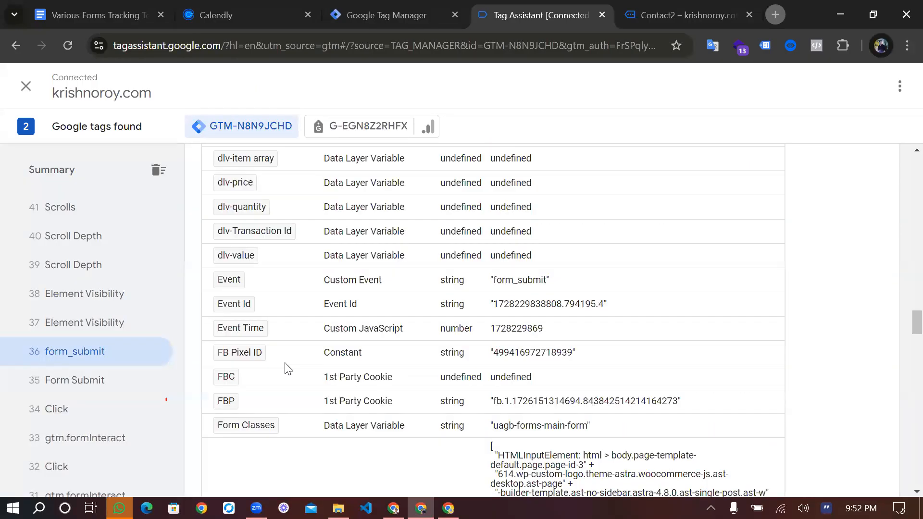
scroll(287, 369, down, 5)
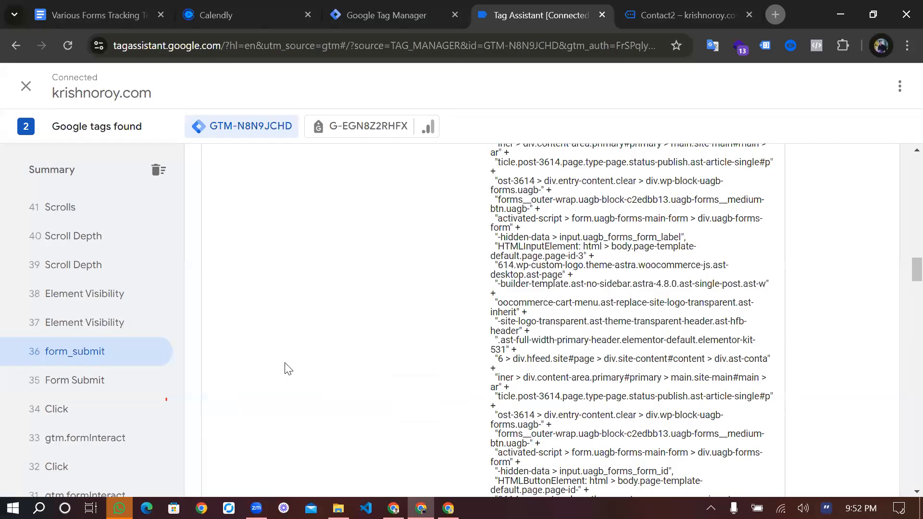
scroll(287, 368, down, 8)
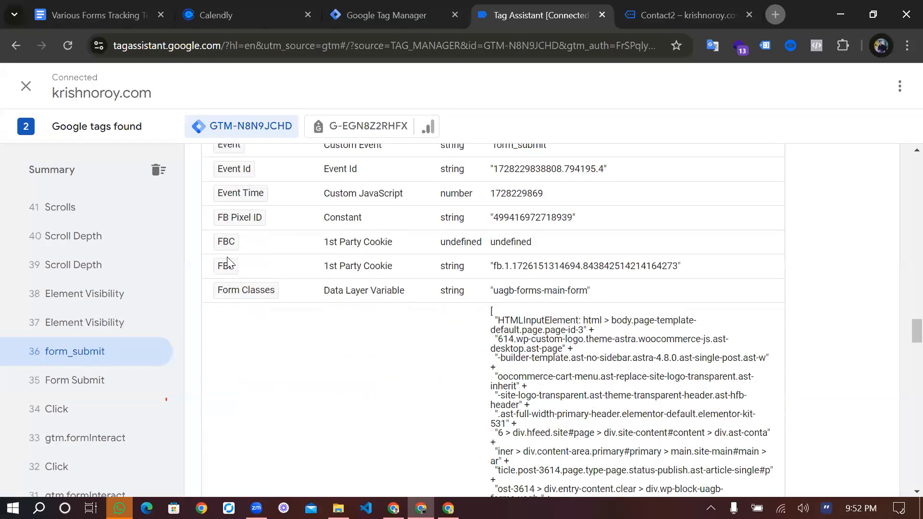
scroll(253, 264, down, 3)
scroll(276, 263, up, 1)
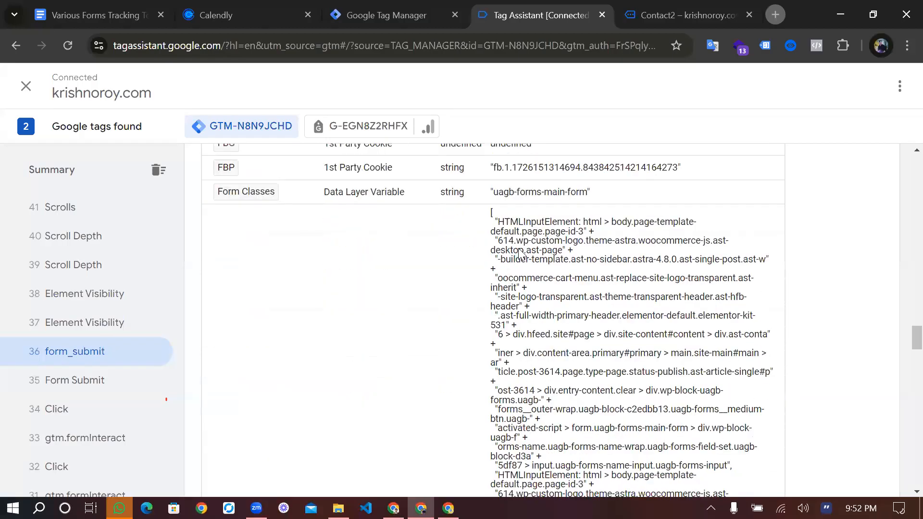
scroll(521, 254, up, 2)
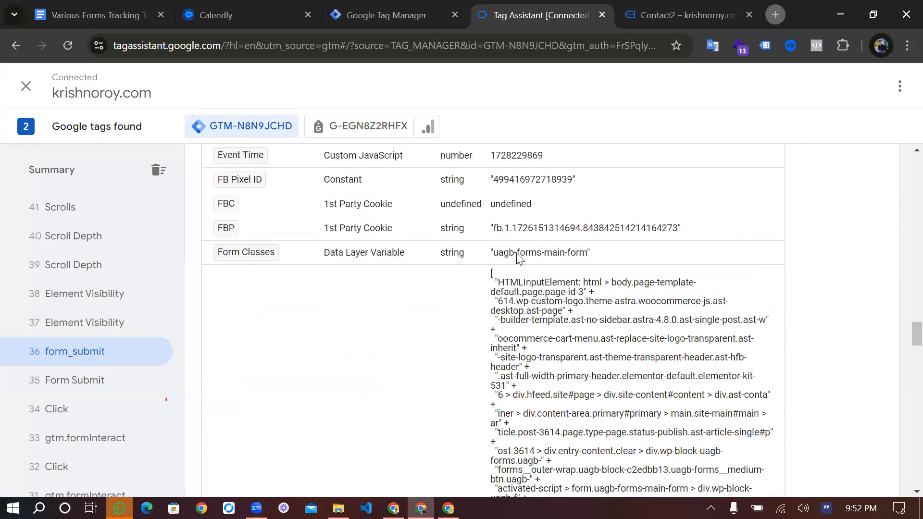
double_click(534, 253)
drag(499, 253, 586, 261)
key(ctrl+c)
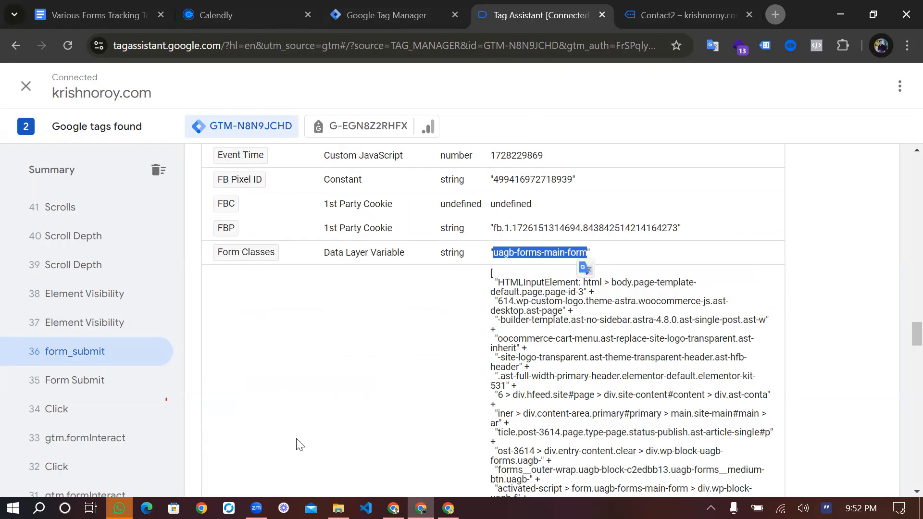
key(ctrl+shift+Tab)
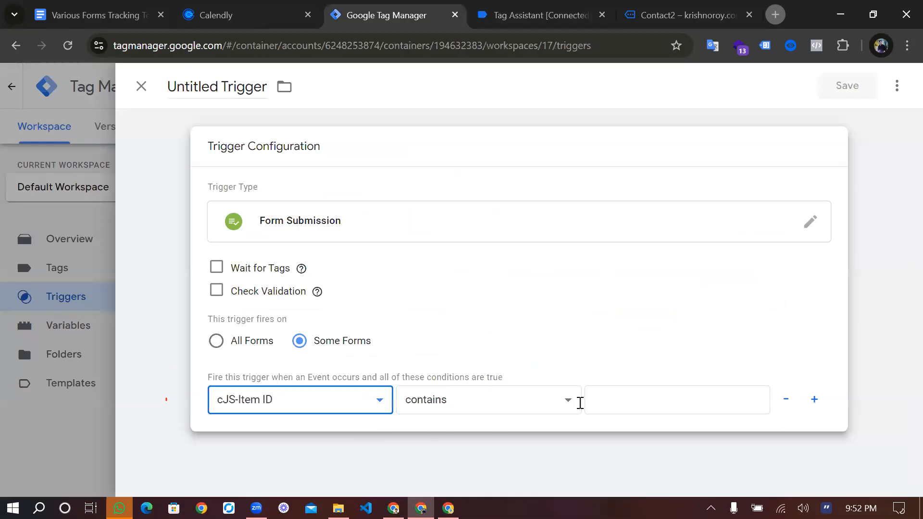
click(302, 391)
click(491, 101)
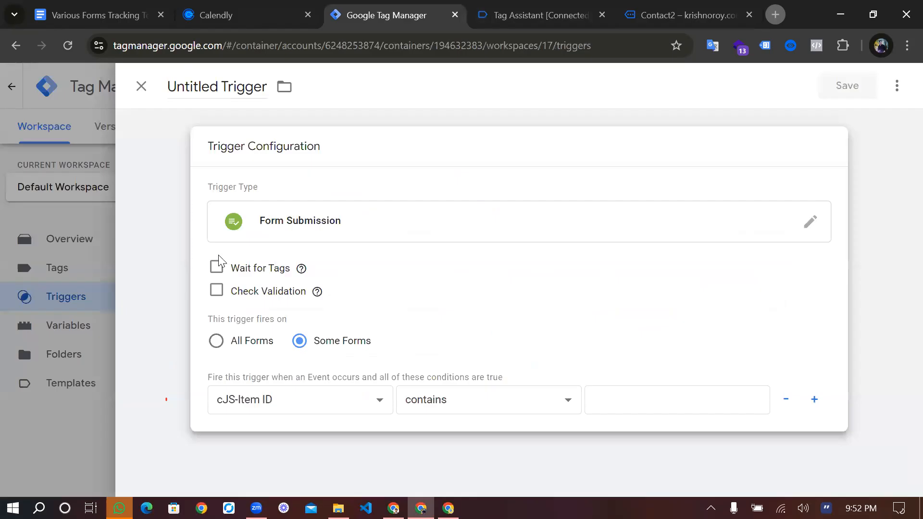
key(ctrl+Tab)
key(ctrl+Tab)
key(ctrl+shift+Tab)
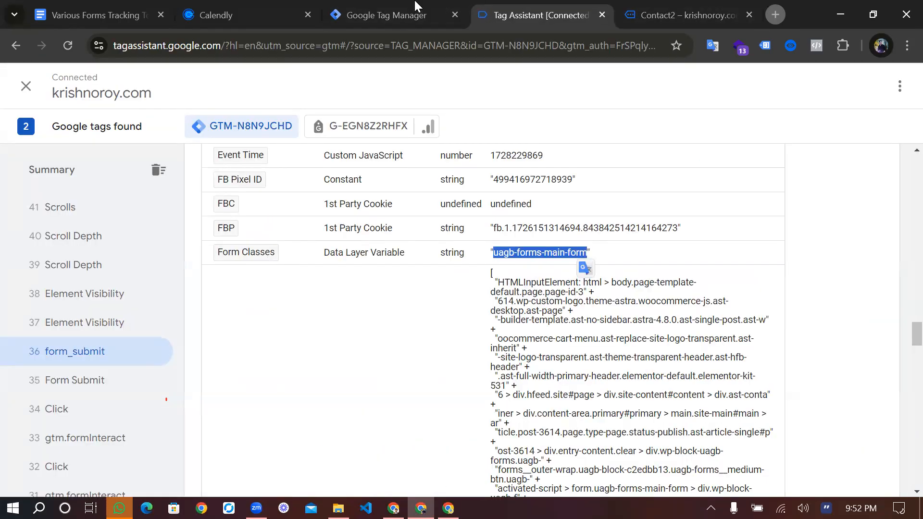
Set the new trigger's firing condition in Tag Manager to Form Classes equals uagb-forms-main-form
key(ctrl+shift+Tab)
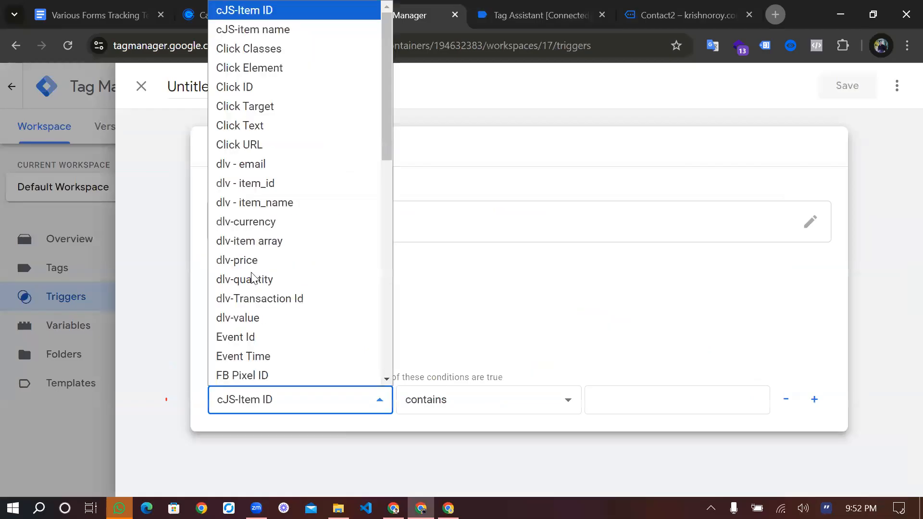
scroll(252, 273, down, 3)
key(Return)
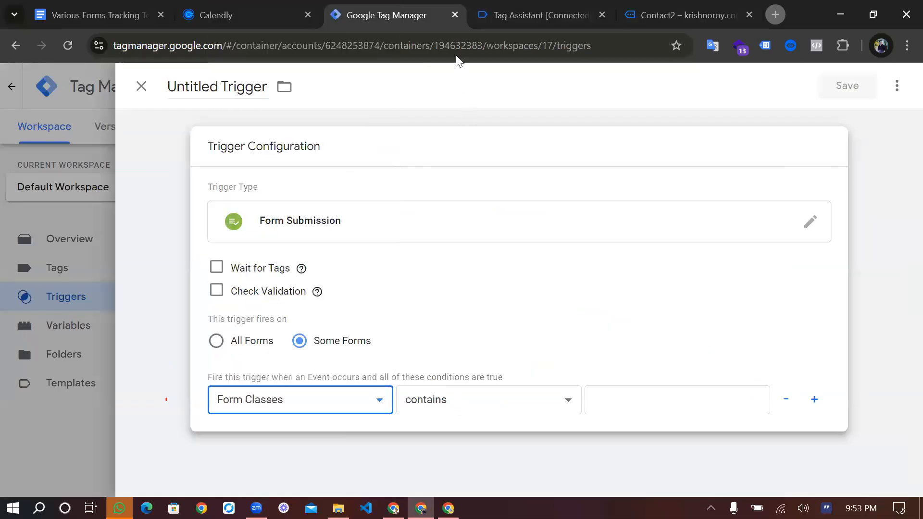
click(536, 283)
click(619, 397)
key(ctrl+v)
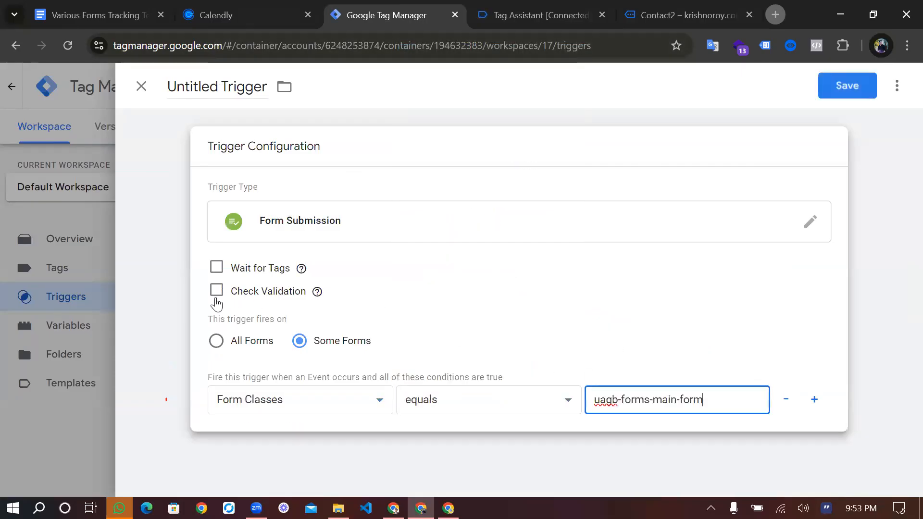
click(217, 299)
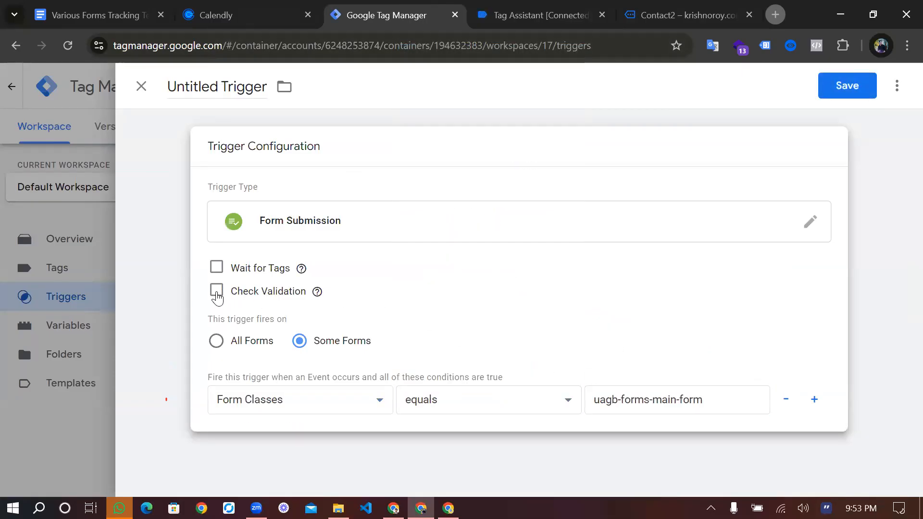
click(216, 294)
scroll(337, 313, down, 2)
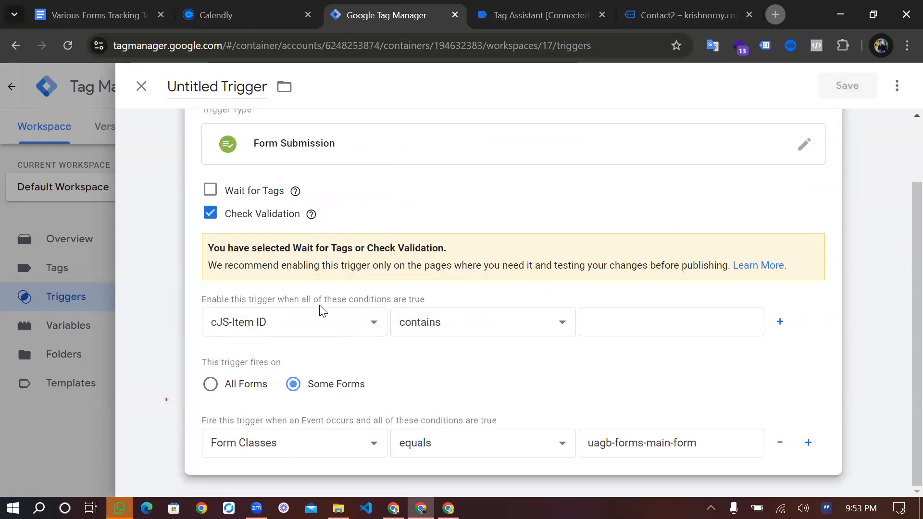
click(321, 319)
scroll(263, 239, down, 7)
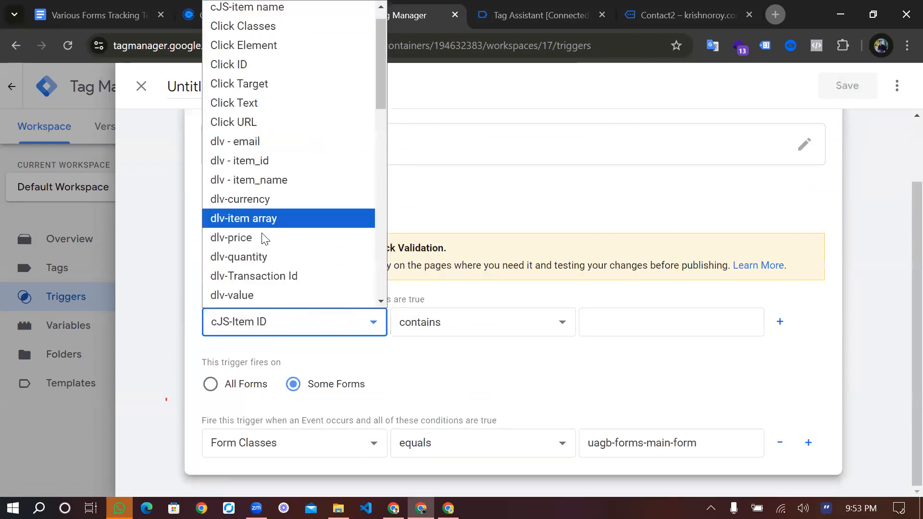
click(401, 388)
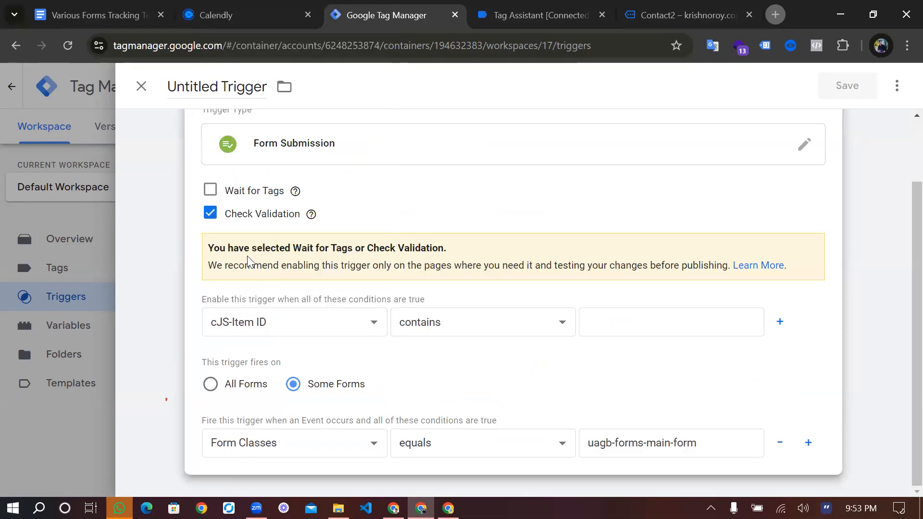
click(211, 217)
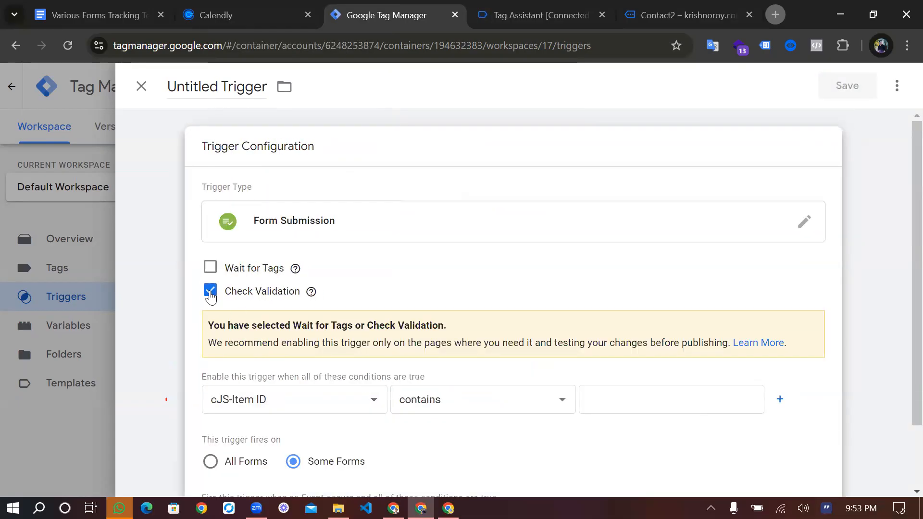
click(216, 290)
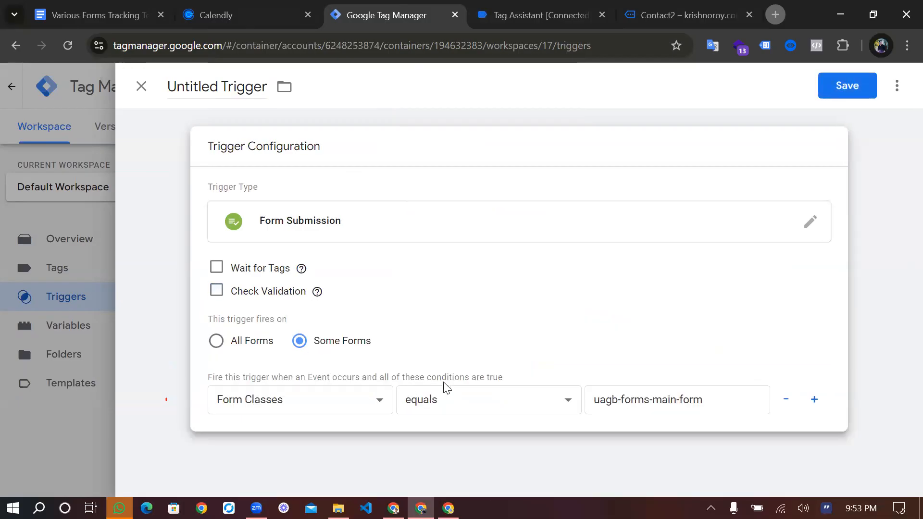
Name the Form Submission trigger Form Sub Class and save it
click(255, 91)
key(ctrl+a)
text(Fr)
key(BackSpace)
text(orm )
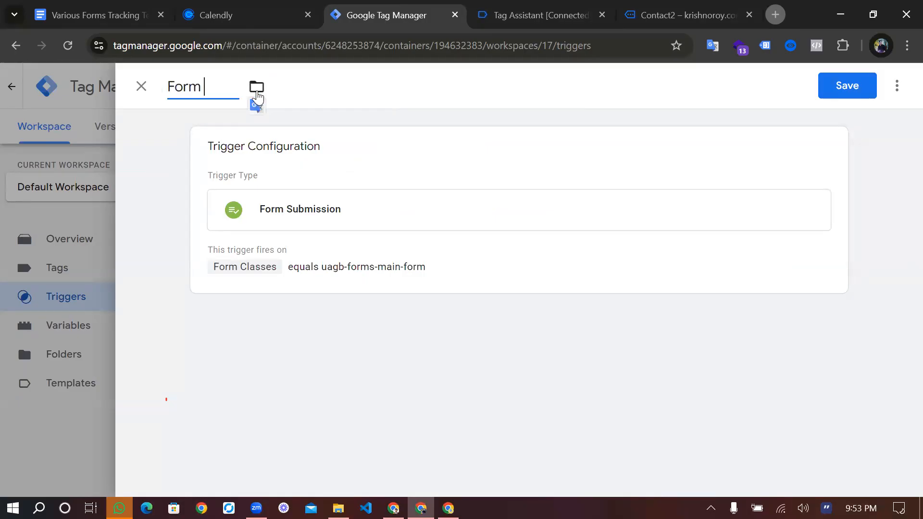
text(Sub Class)
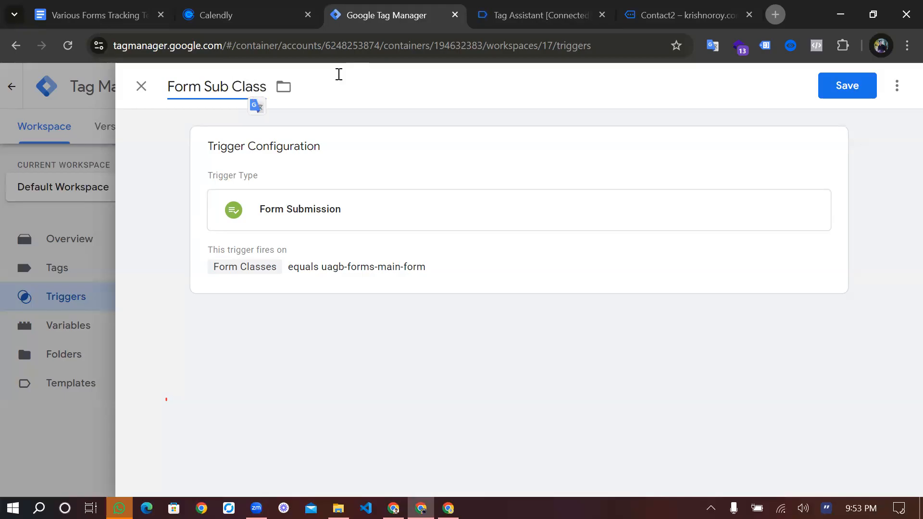
click(849, 86)
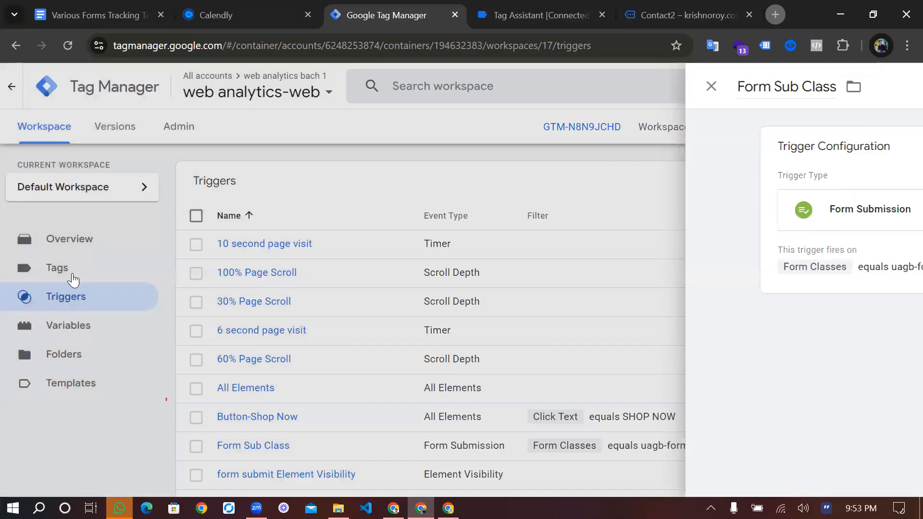
Make a copy of the GA4-100% PageScroll tag and name it GA4-Form sub class
click(73, 277)
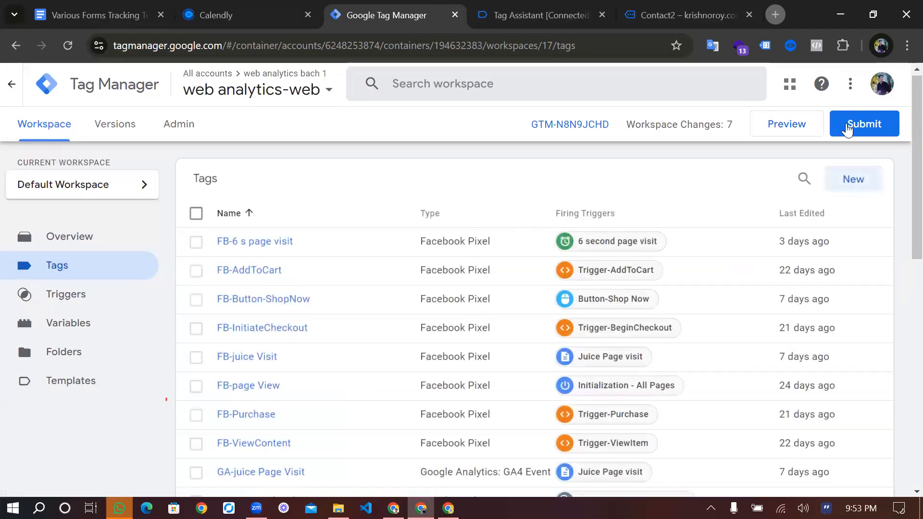
scroll(260, 383, down, 4)
click(259, 383)
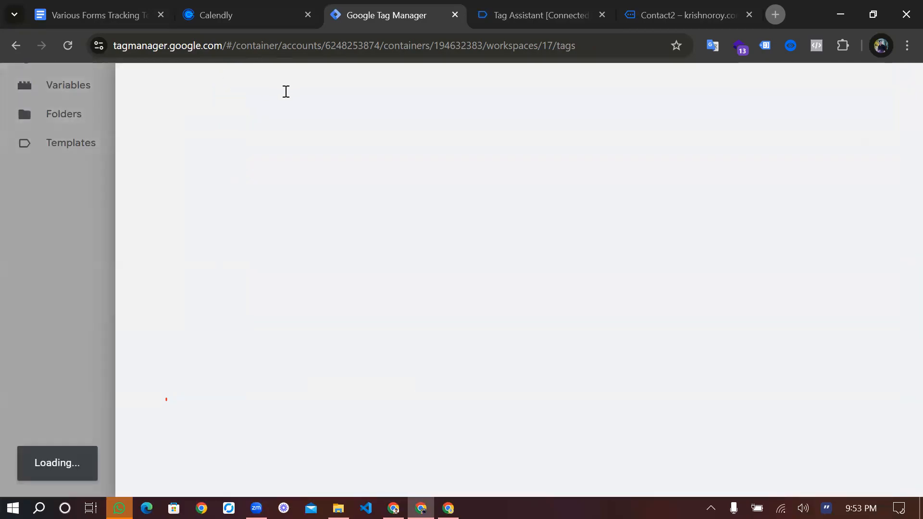
drag(219, 87, 143, 89)
key(BackSpace)
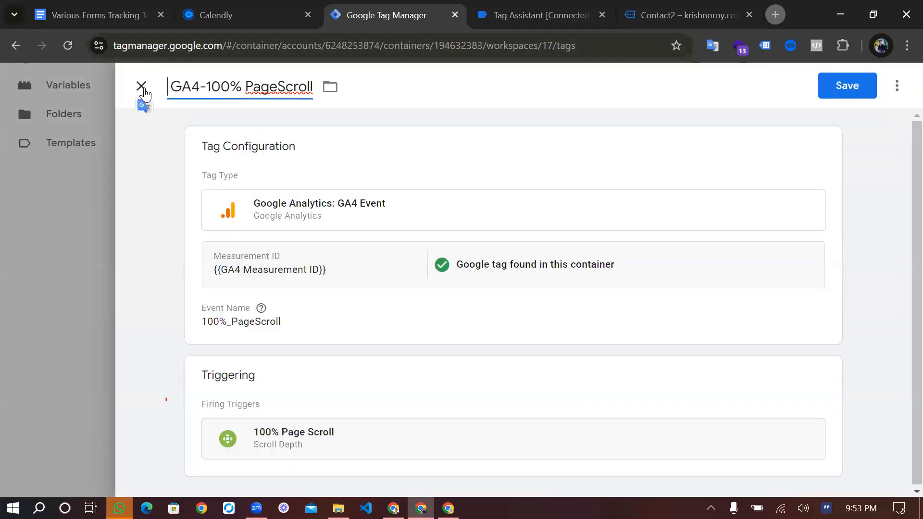
drag(211, 87, 328, 92)
key(BackSpace)
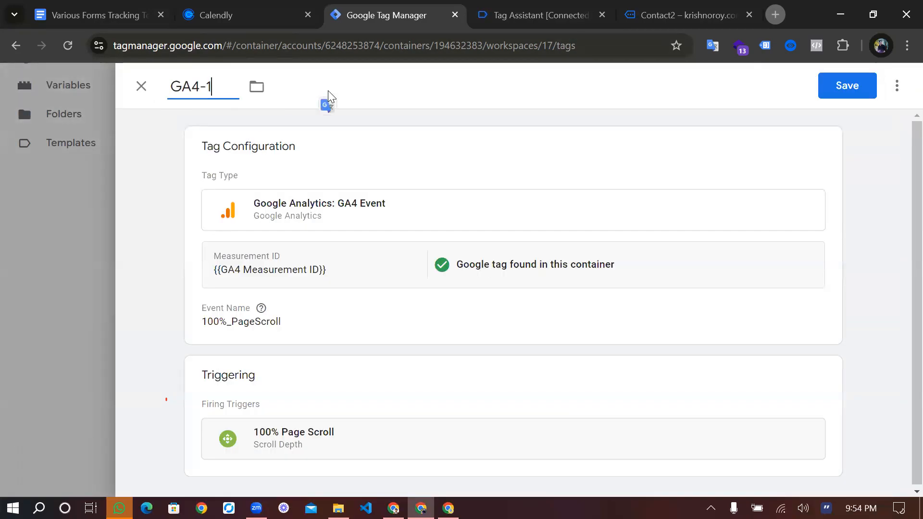
key(BackSpace)
text(Form sub cls)
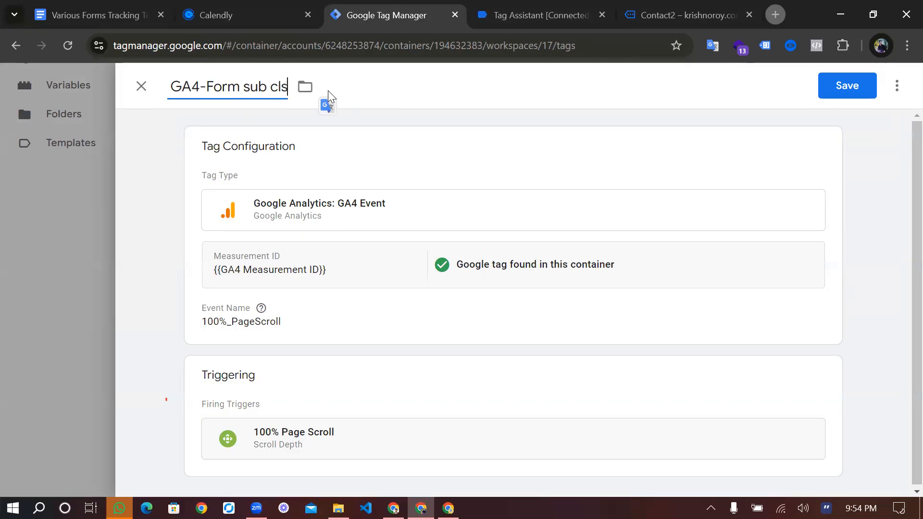
text(s)
key(BackSpace)
key(BackSpace)
key(BackSpace)
text(ass)
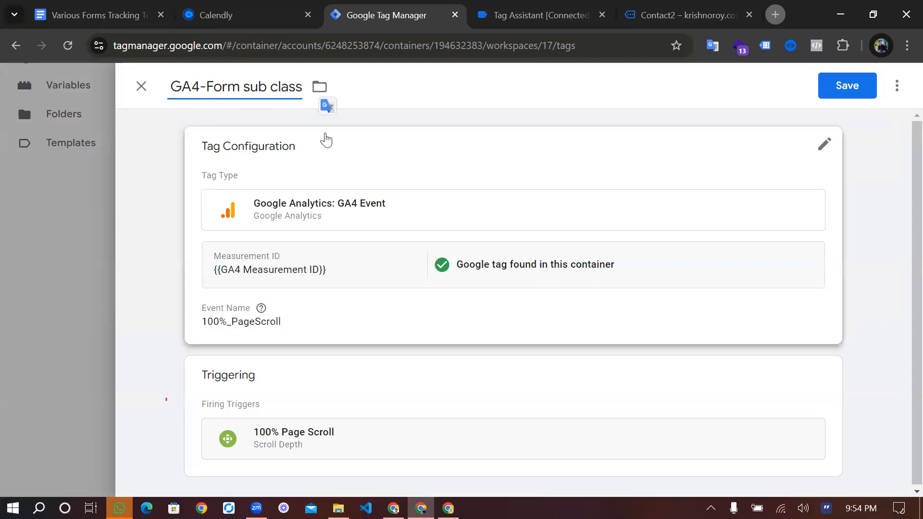
Set the event name of the GA4-Form sub class tag to form_class
click(342, 308)
triple_click(303, 253)
text(form)
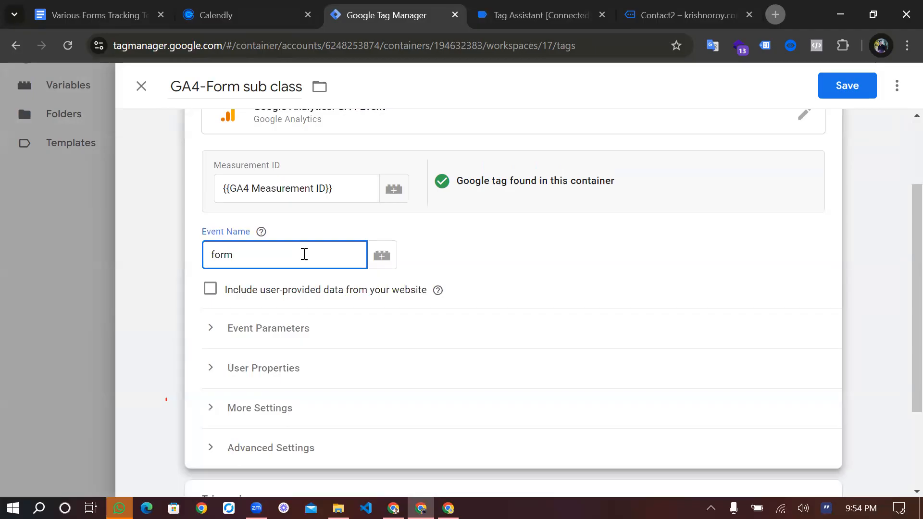
text(_class)
Replace the tag's 100% Page Scroll firing trigger with Form Sub Class and save the tag
scroll(317, 226, down, 1)
scroll(375, 313, down, 2)
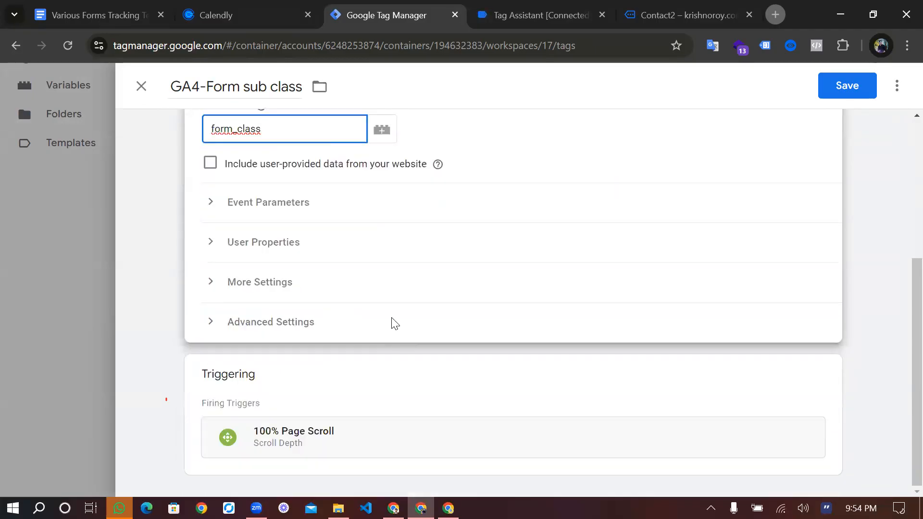
click(824, 374)
click(804, 406)
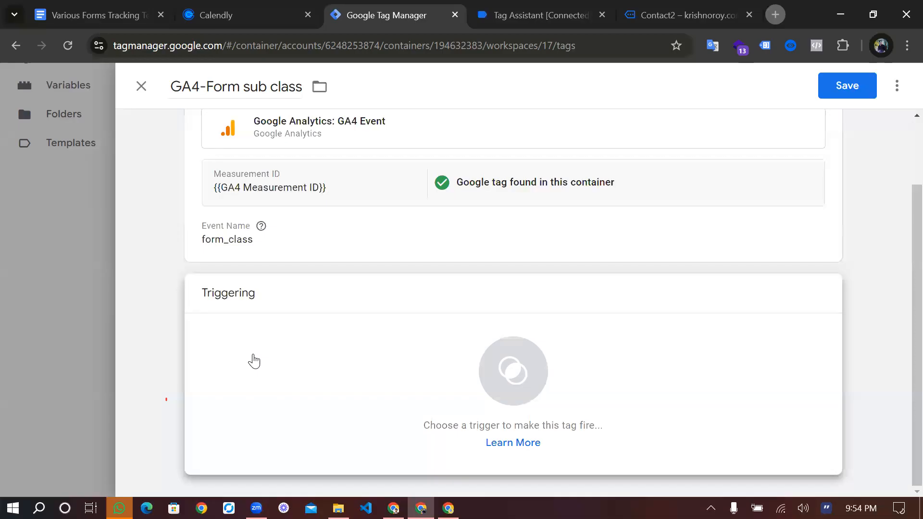
click(254, 361)
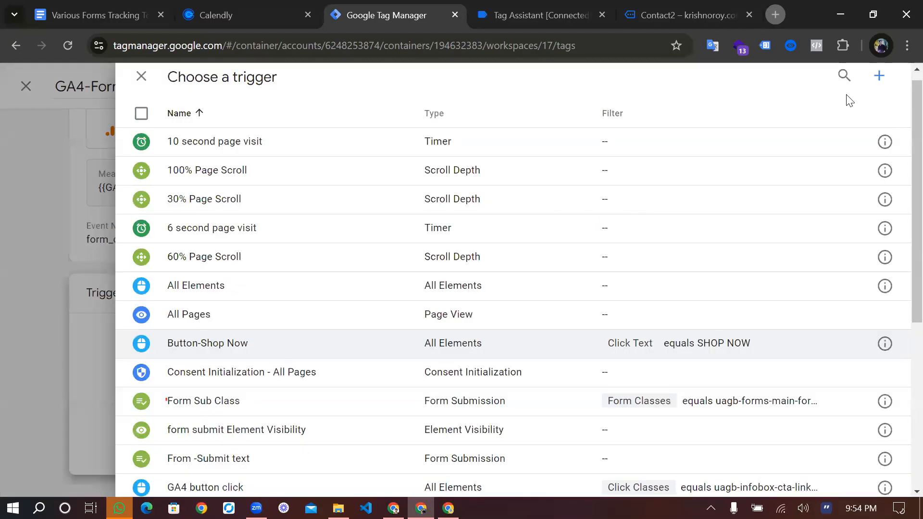
scroll(203, 332, down, 2)
click(202, 322)
click(846, 95)
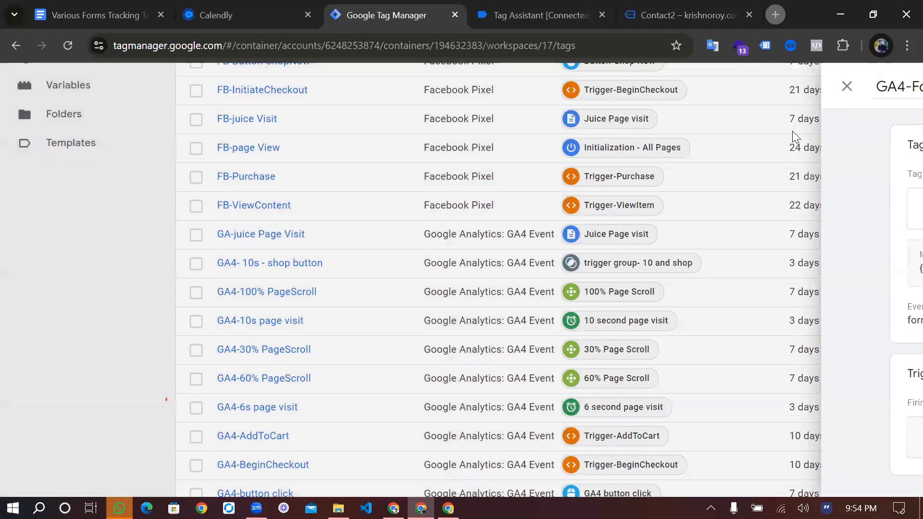
Start a new preview session of the container and open the store's Contact2 page in the connected site
click(793, 132)
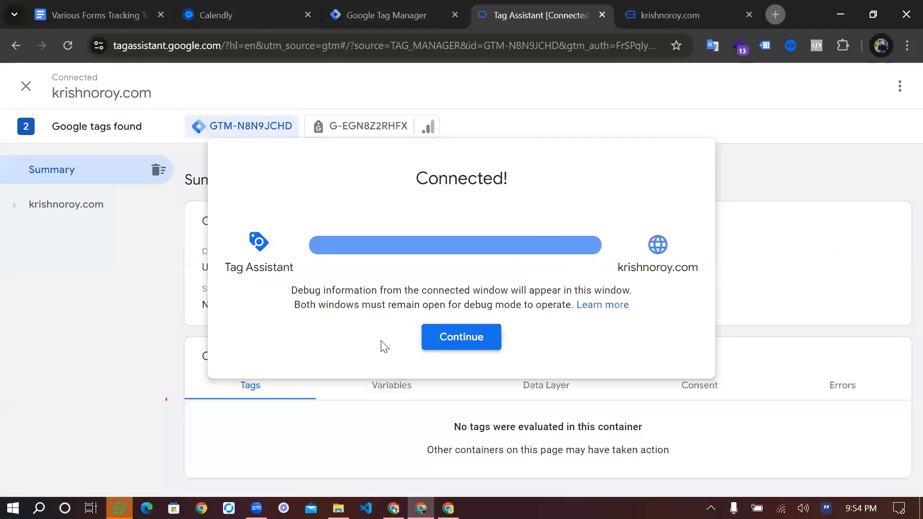
click(435, 336)
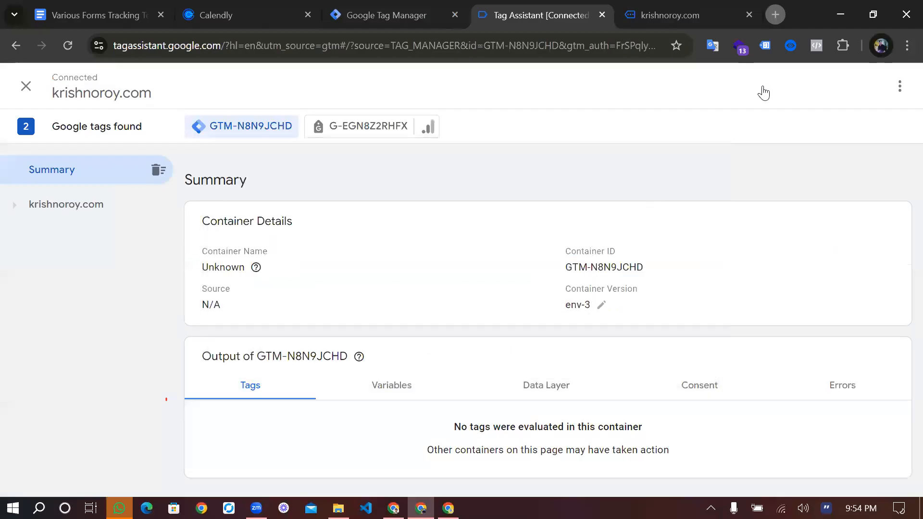
click(703, 16)
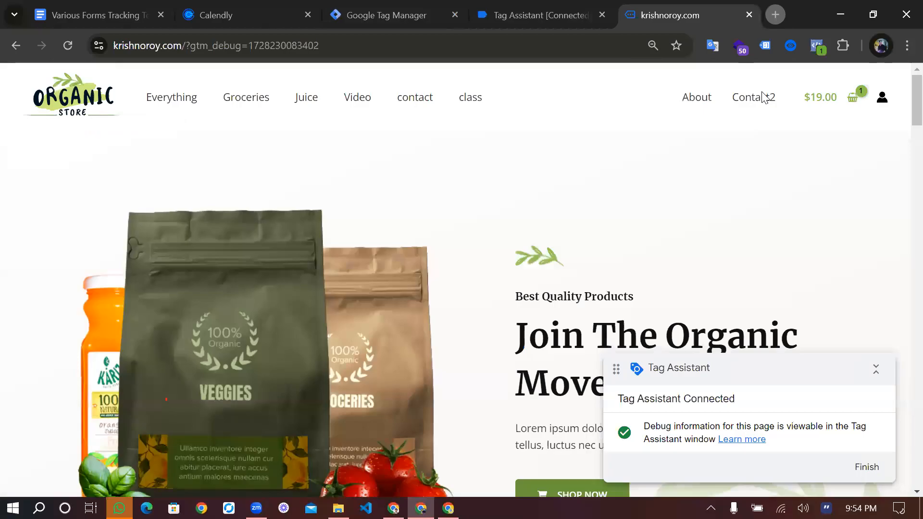
click(762, 96)
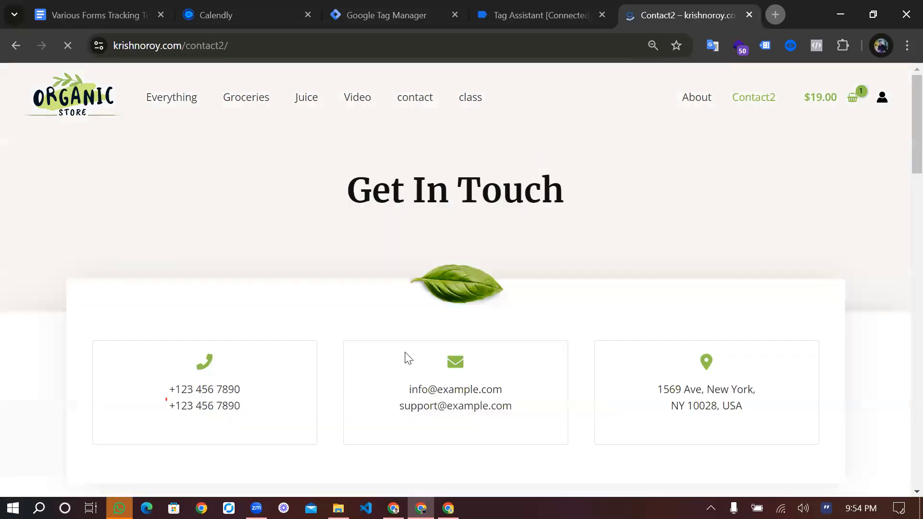
Fill in the Contact2 form with the saved first name, last name and email, enter the message "text" and submit it
scroll(290, 391, down, 3)
scroll(289, 392, down, 3)
click(190, 356)
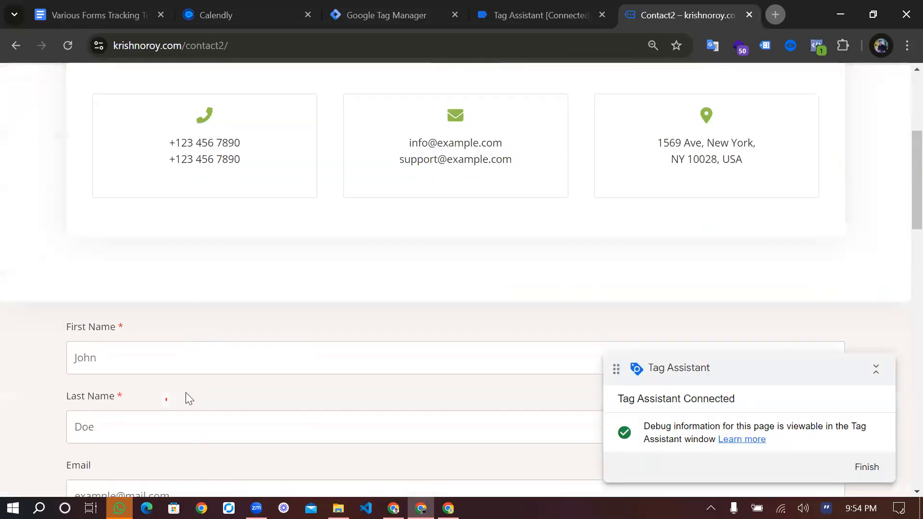
click(184, 395)
scroll(187, 392, down, 3)
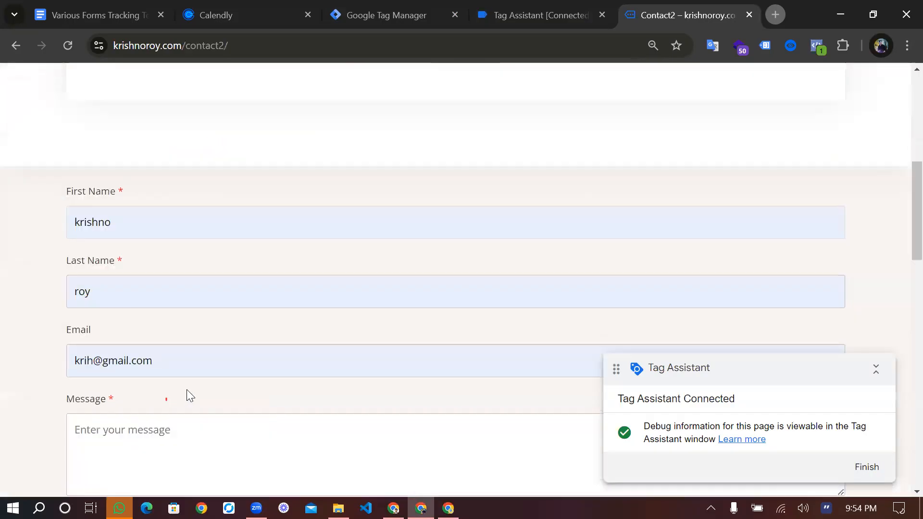
click(117, 435)
scroll(128, 416, down, 2)
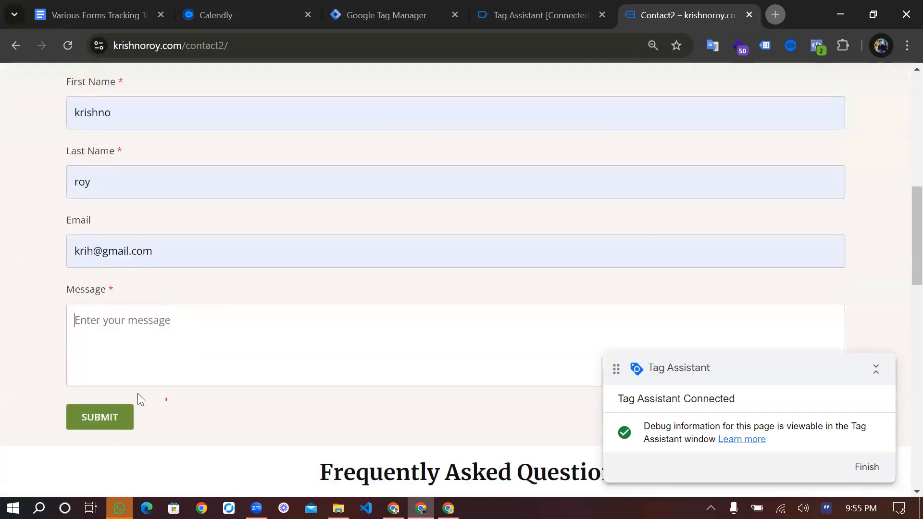
text(text)
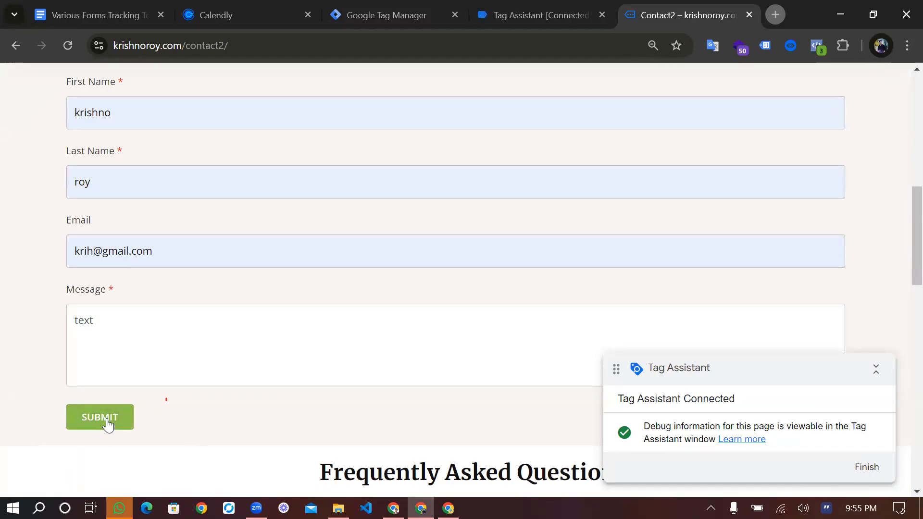
click(109, 422)
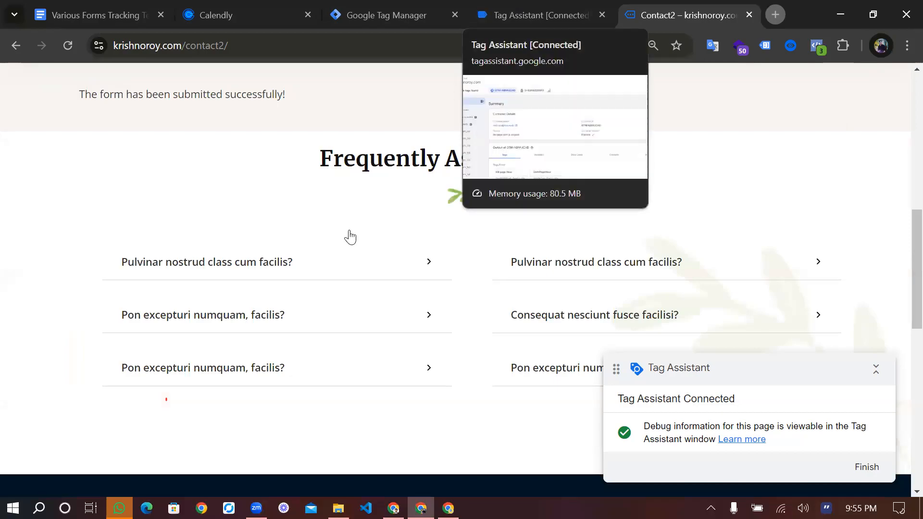
Check the fired tags in the Tag Assistant summary for the GA4-Form sub class tag
click(540, 15)
scroll(269, 408, down, 4)
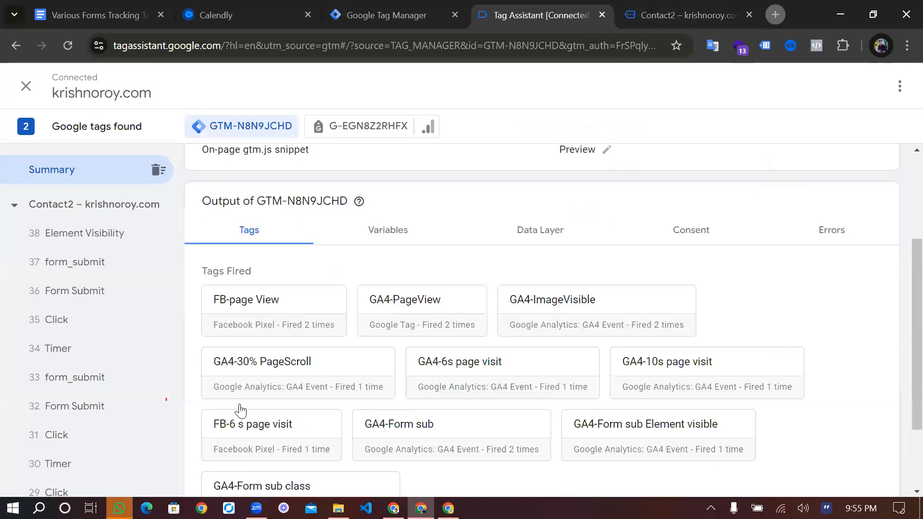
scroll(308, 416, down, 2)
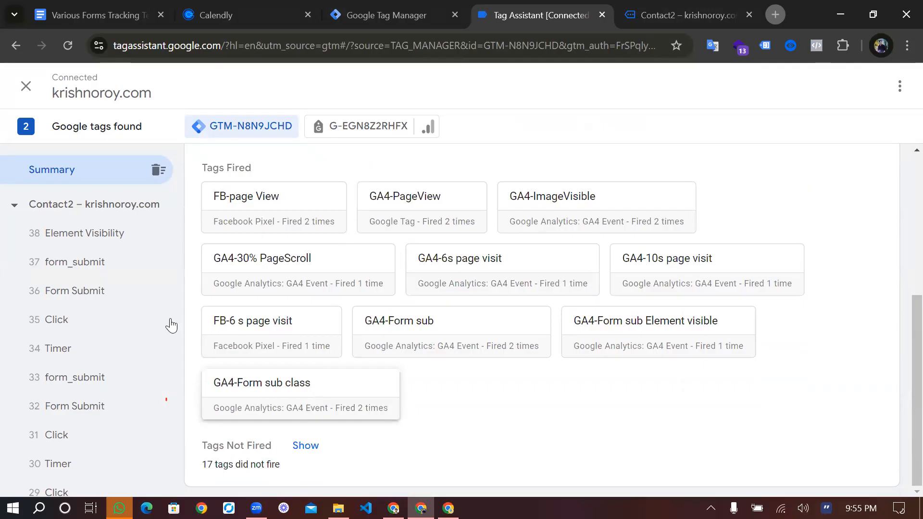
scroll(299, 399, up, 1)
scroll(302, 393, down, 1)
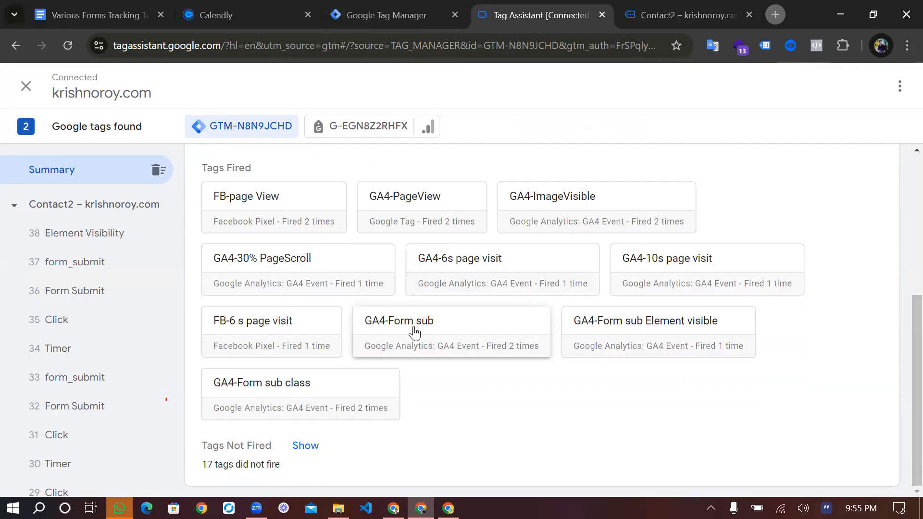
Return to the store site and open its contact page with the Contact Now form
key(ctrl+Tab)
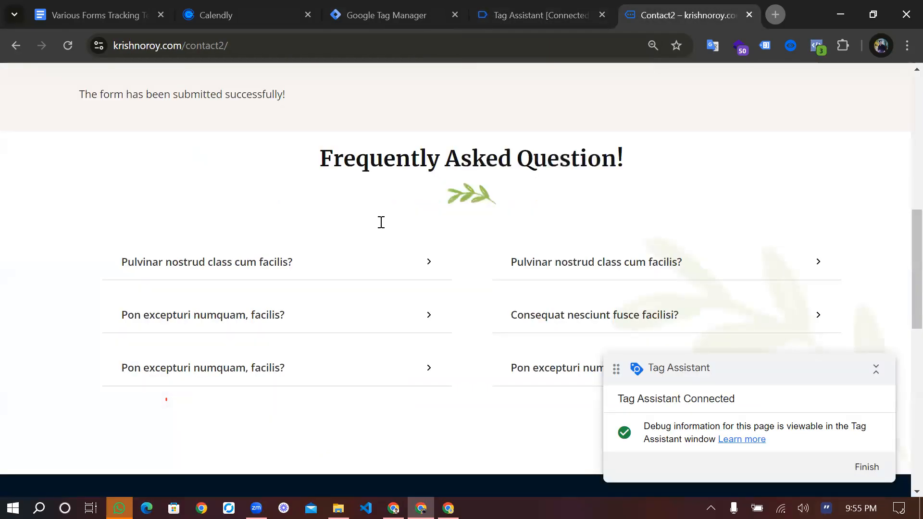
scroll(381, 222, up, 2)
scroll(381, 222, up, 6)
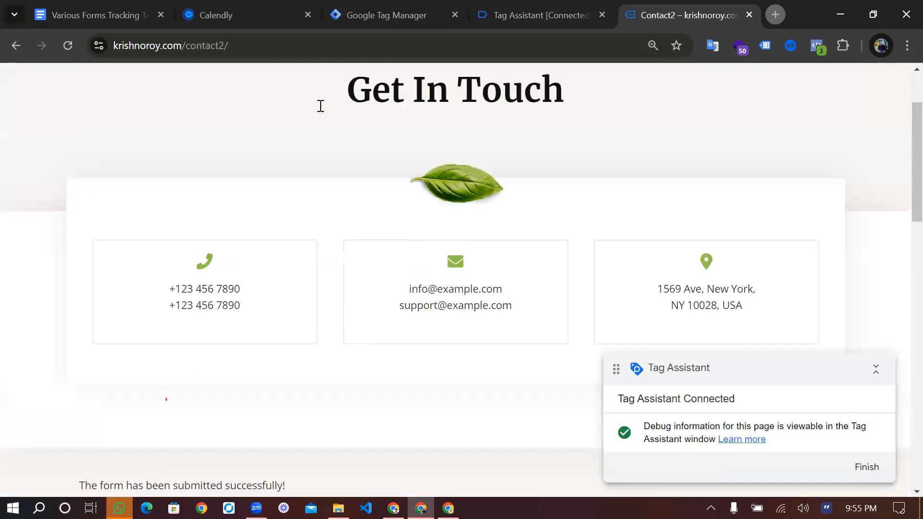
scroll(422, 98, up, 1)
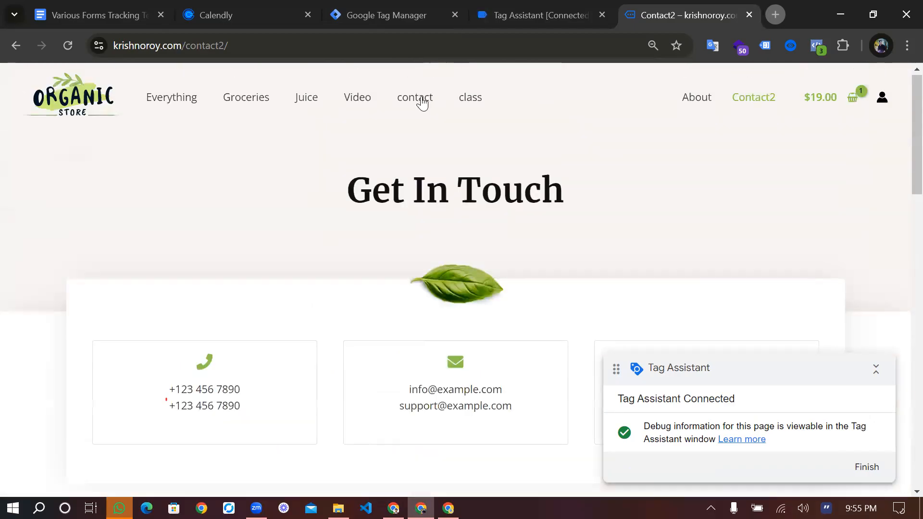
click(423, 102)
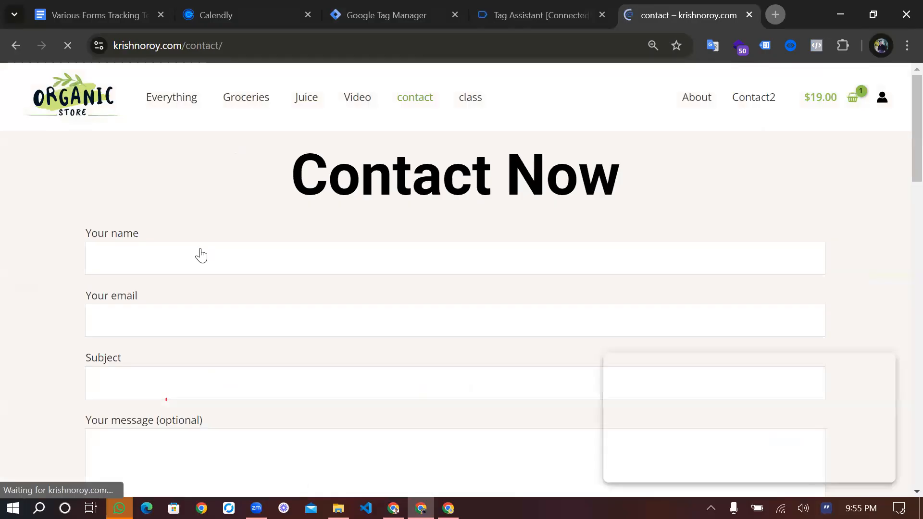
Fill in the Contact Now form with the saved name and email, subject "dfd" and message "yex", and submit it
click(201, 255)
scroll(180, 185, down, 2)
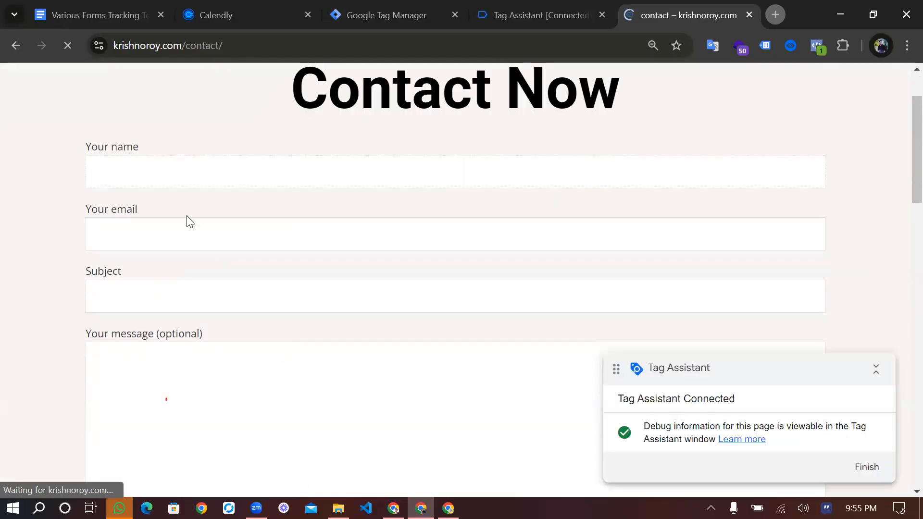
key(Down)
key(Down)
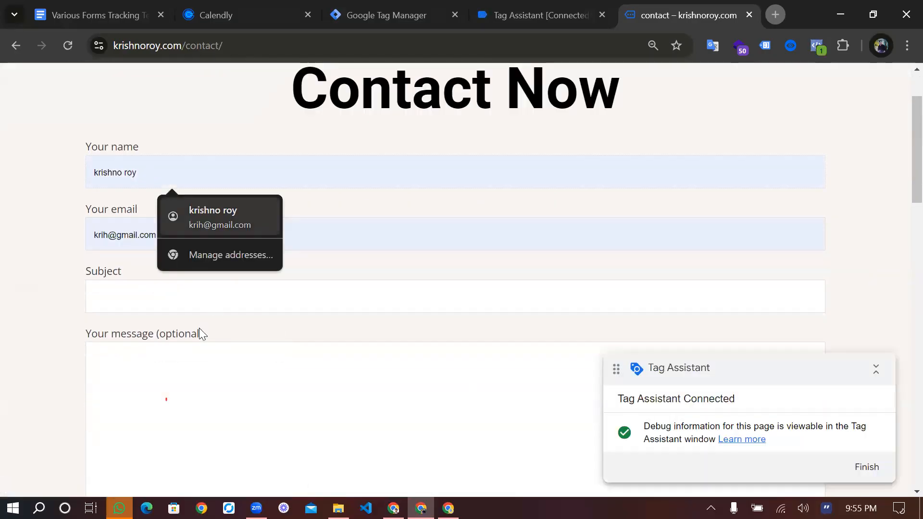
key(Return)
click(165, 291)
text(dfd)
scroll(164, 289, down, 2)
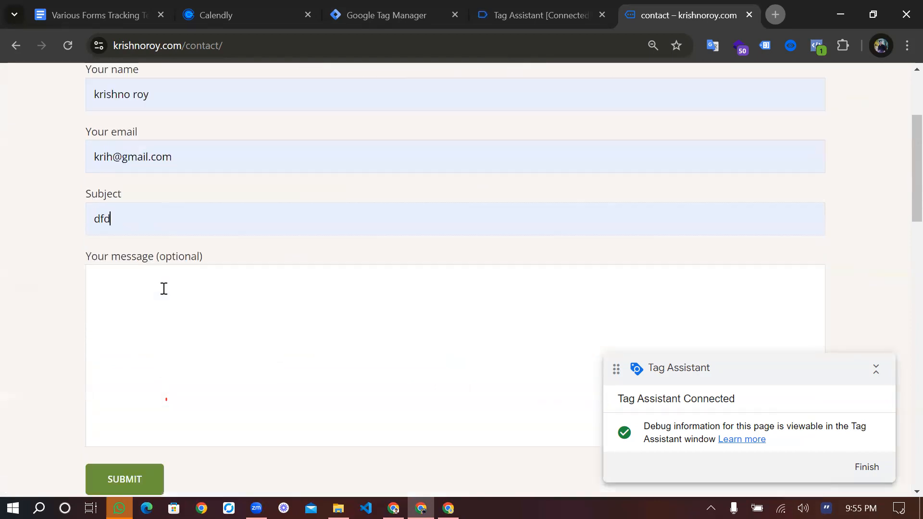
click(164, 288)
text(yex)
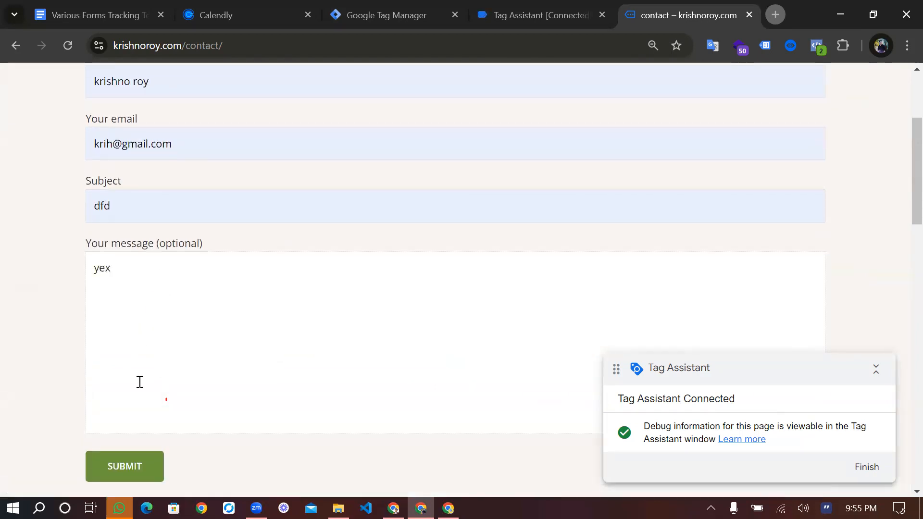
click(138, 466)
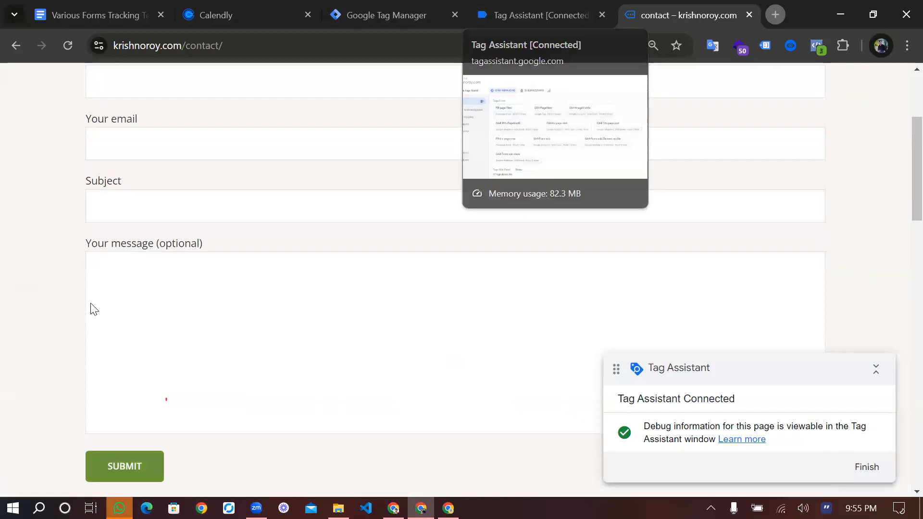
Check the fired tags in the Tag Assistant summary for the Contact Now form submission, comparing with the form page
click(541, 15)
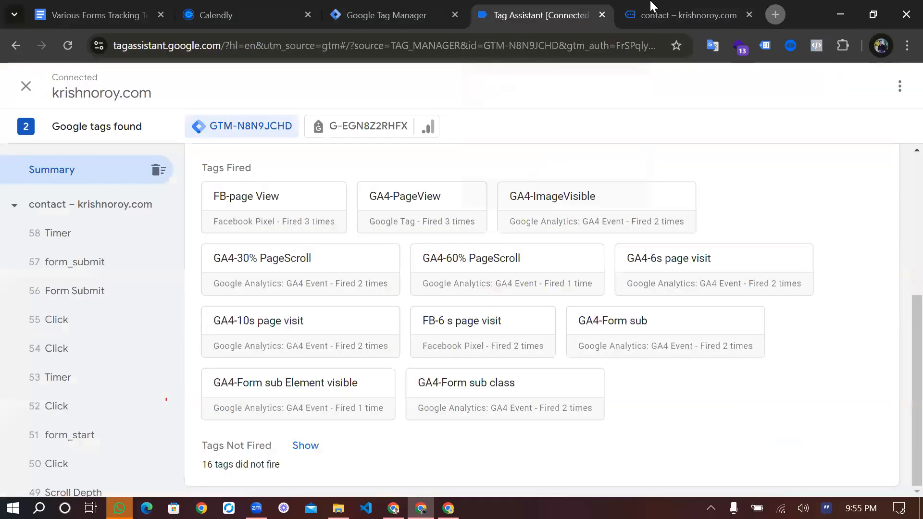
key(ctrl+Tab)
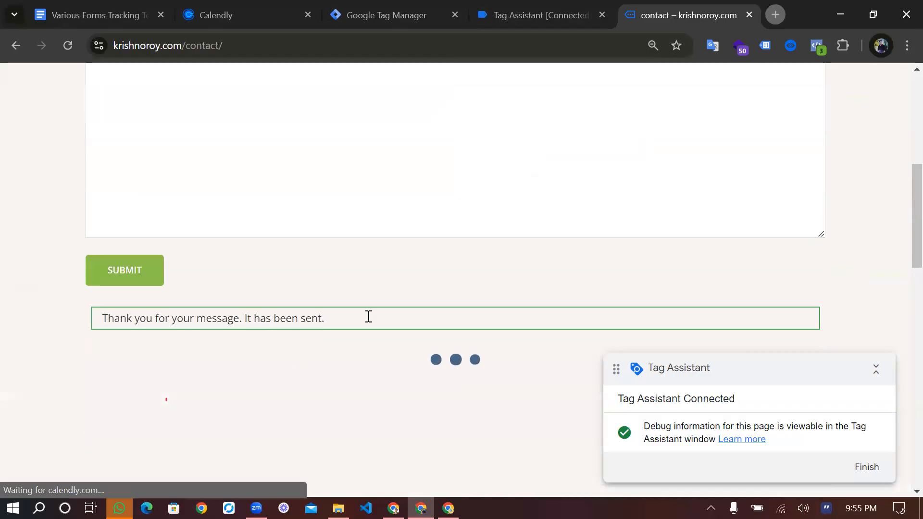
key(F5)
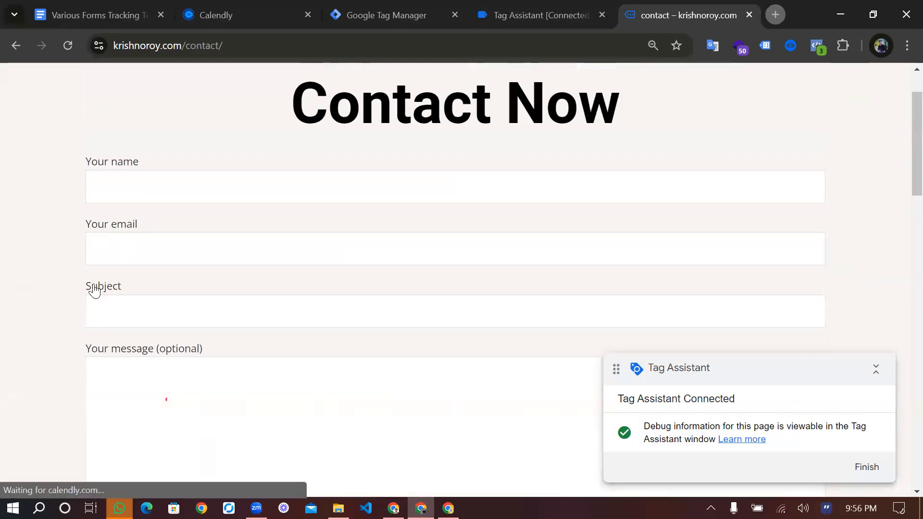
key(ctrl+shift+Tab)
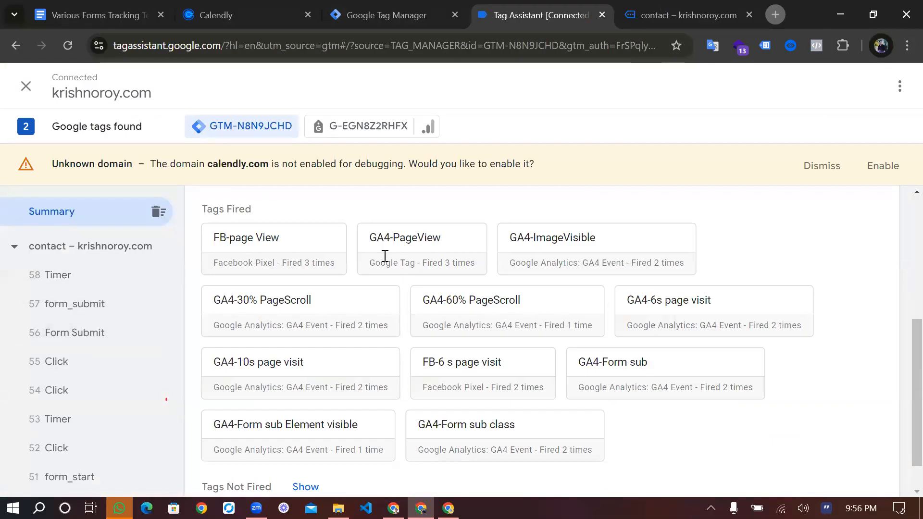
key(ctrl+Tab)
scroll(383, 255, down, 3)
scroll(323, 301, up, 2)
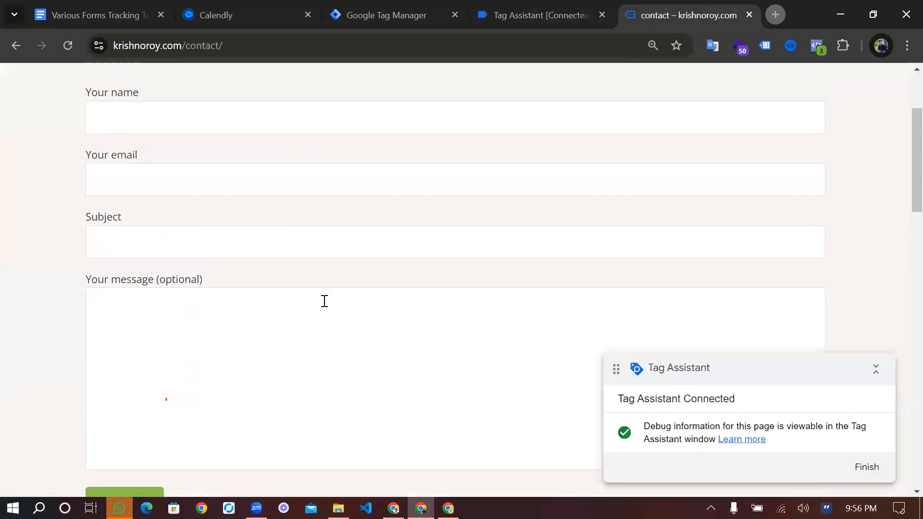
scroll(324, 300, down, 3)
scroll(324, 301, up, 2)
scroll(324, 301, up, 2)
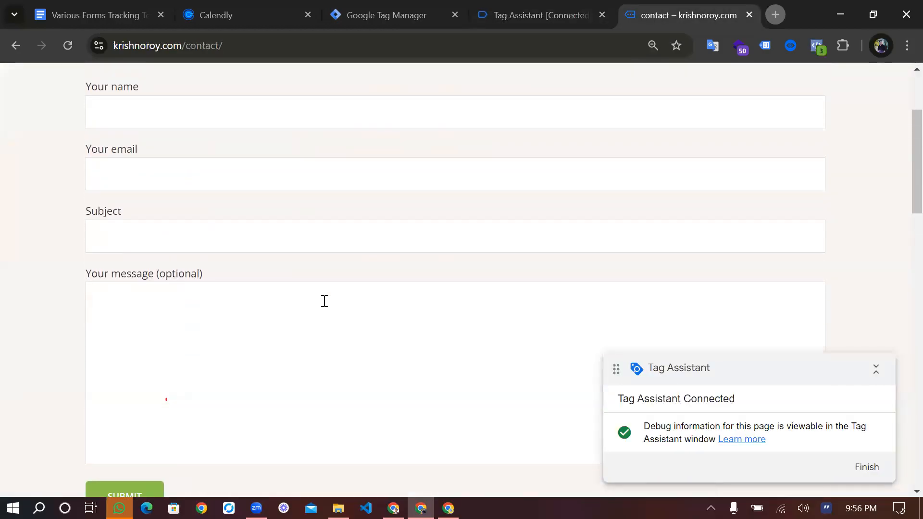
scroll(325, 301, up, 2)
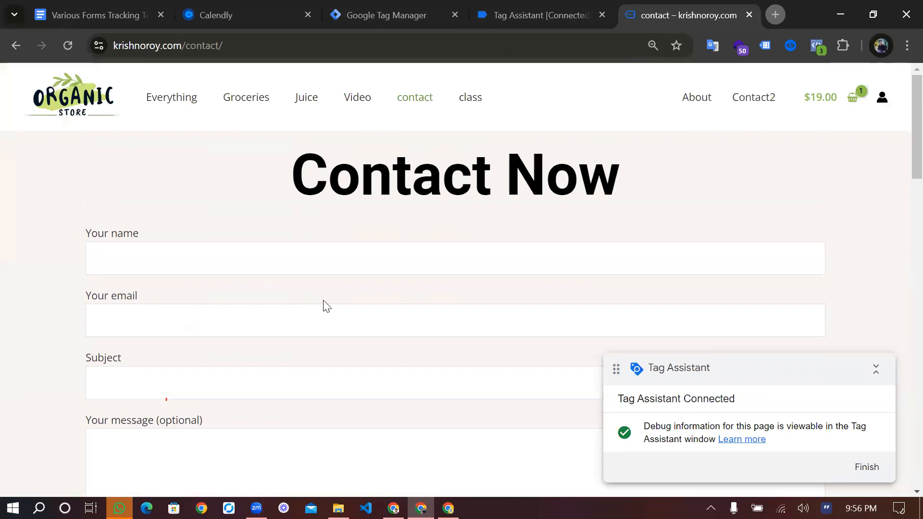
scroll(418, 177, down, 3)
scroll(419, 178, up, 1)
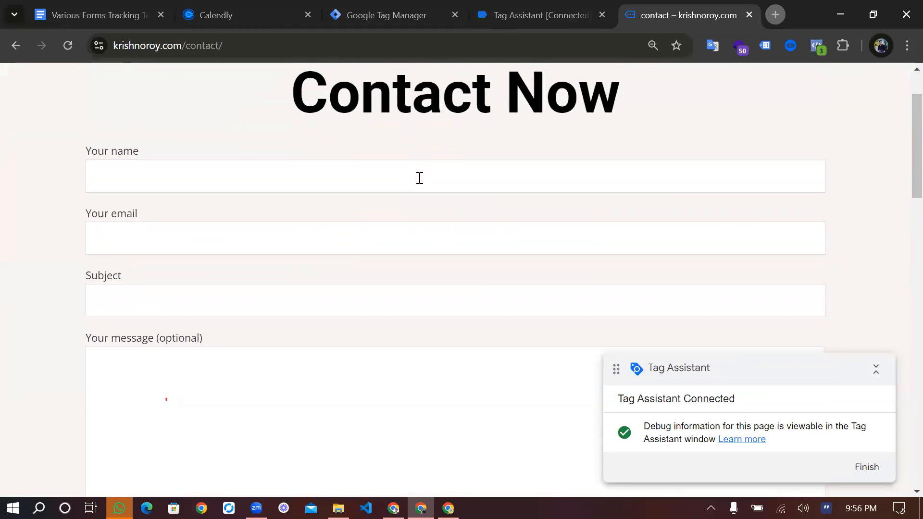
scroll(420, 178, up, 1)
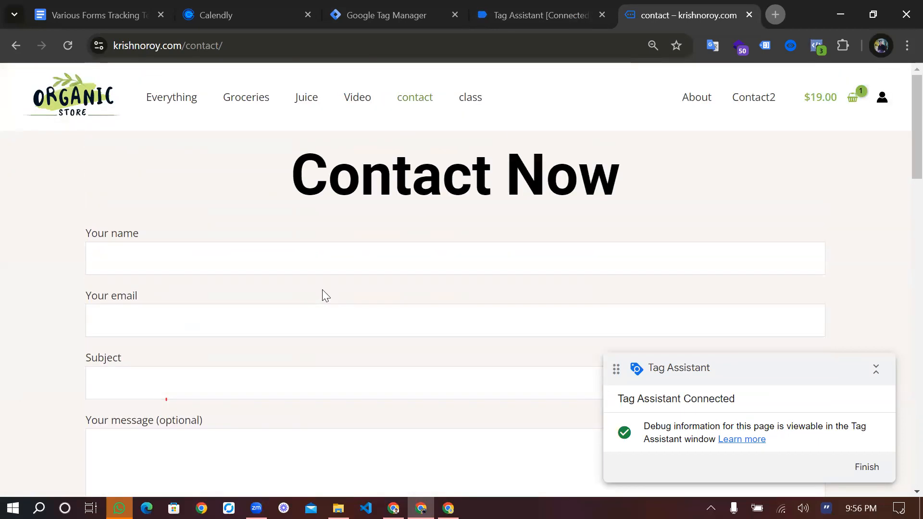
Switch to the Various Forms Tracking Techniques document and highlight the explanation of the PageView trigger method with a thank_you page URL
click(99, 12)
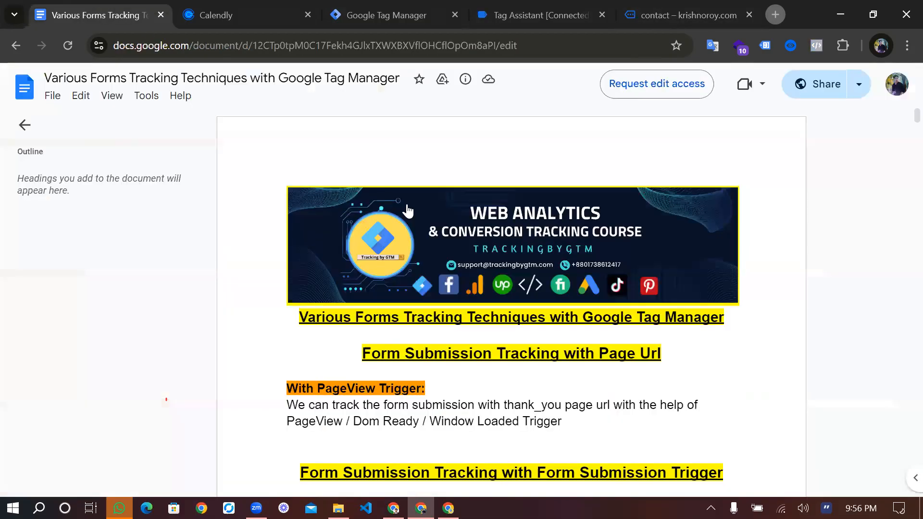
scroll(301, 223, down, 2)
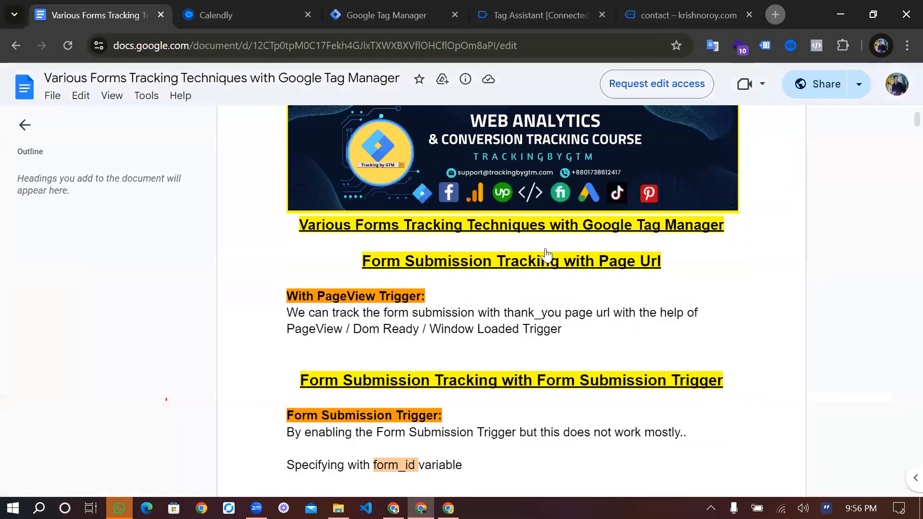
scroll(546, 255, down, 2)
drag(287, 217, 562, 234)
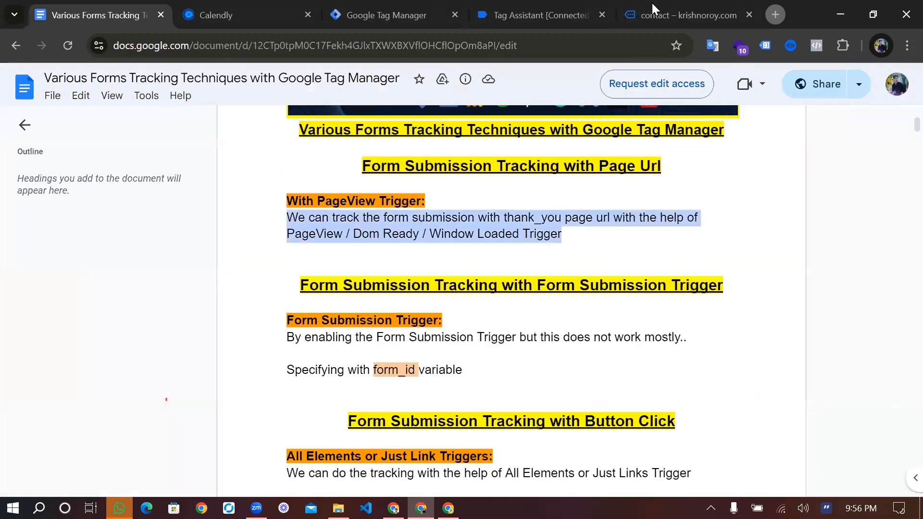
Open the store's Juice category page, return to its contact page and try submitting the empty Contact Now form
click(652, 3)
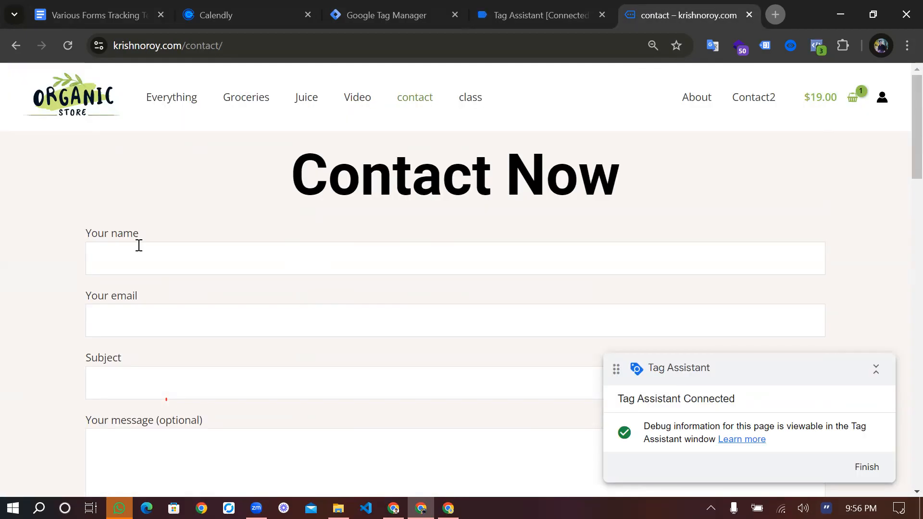
click(138, 245)
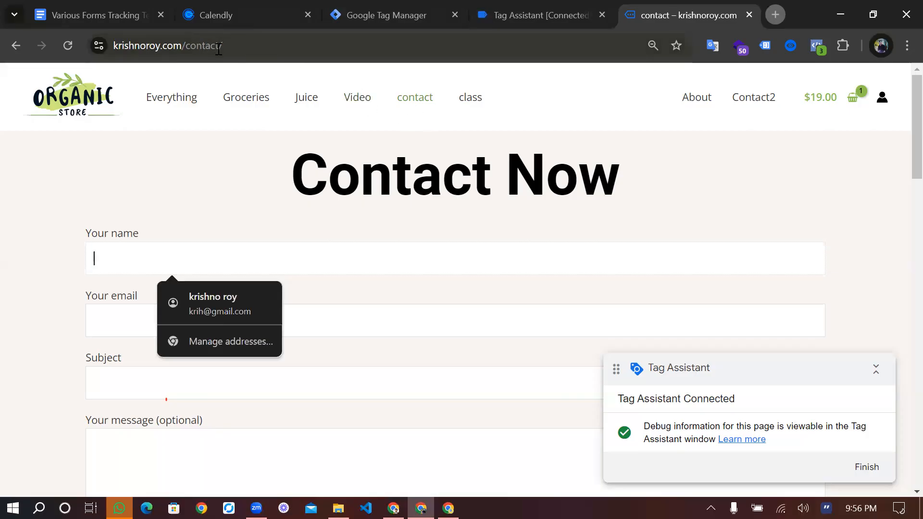
click(310, 104)
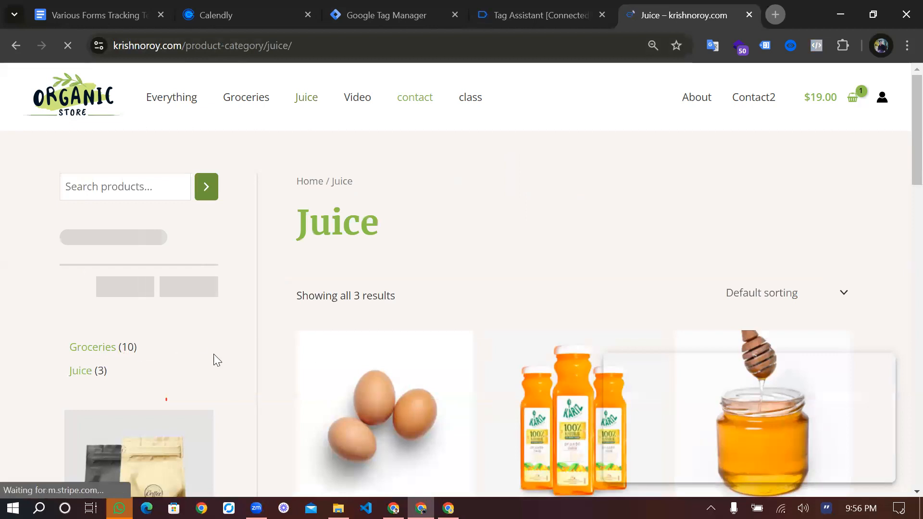
scroll(181, 365, down, 5)
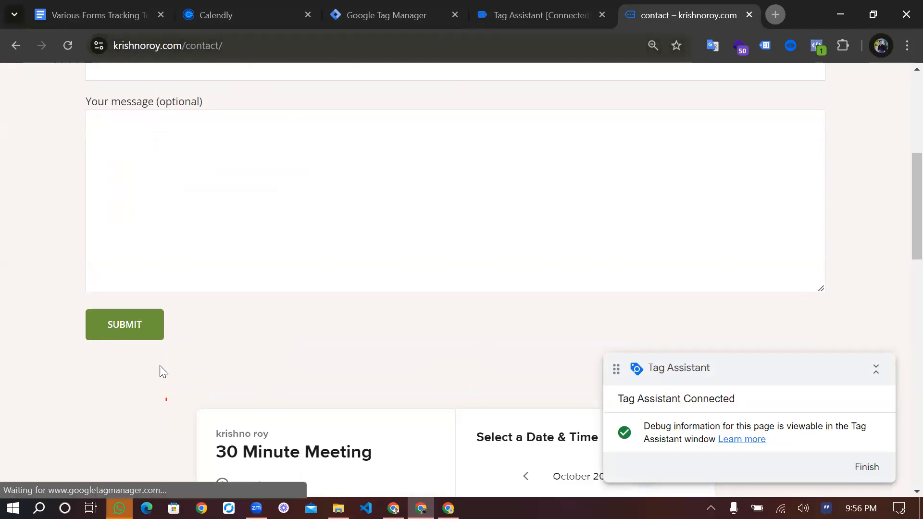
click(148, 330)
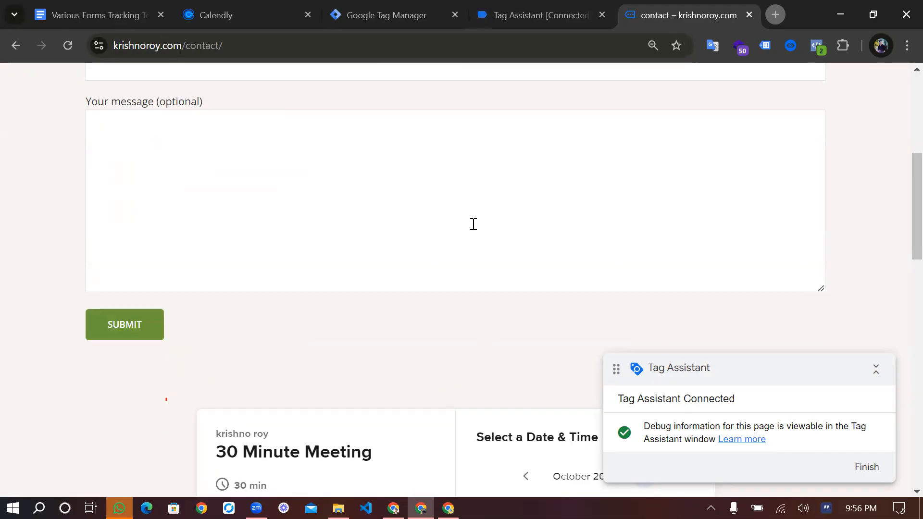
Review the Form Submission Trigger and Button Click tracking sections of the forms tracking document
key(ctrl+1)
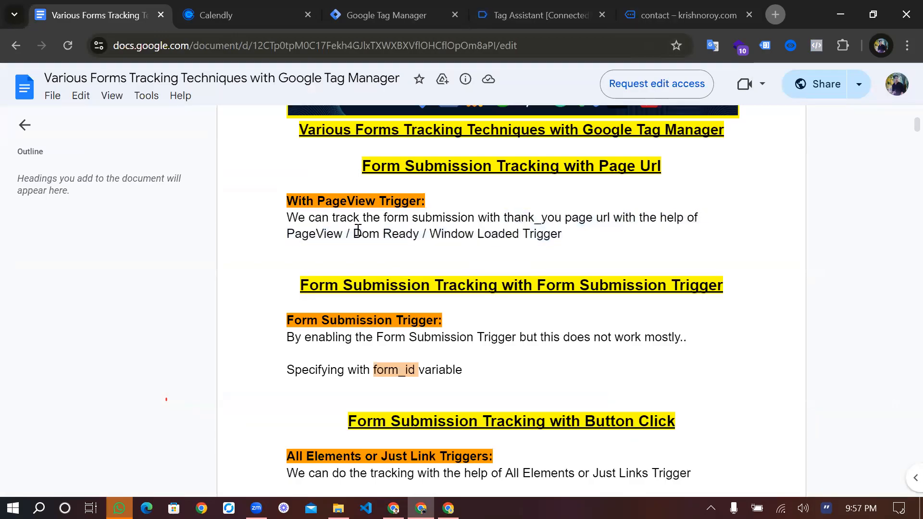
scroll(474, 309, down, 1)
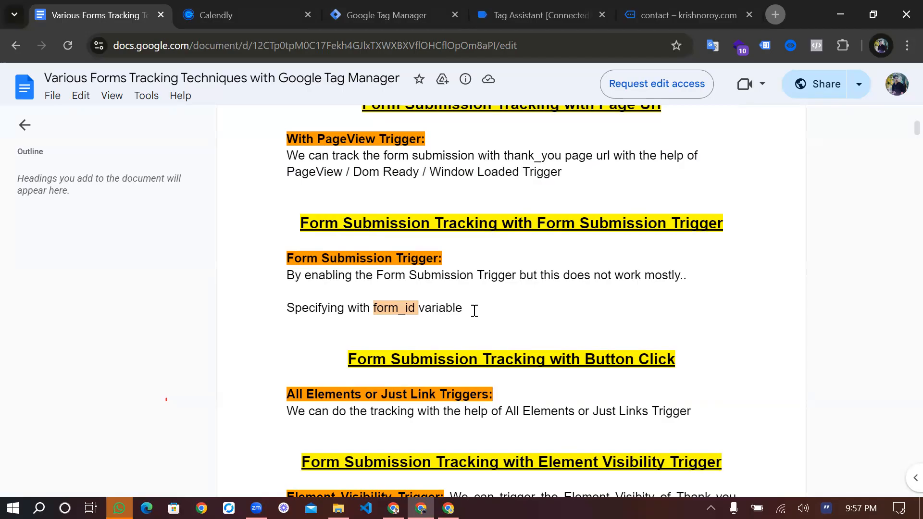
scroll(474, 311, down, 1)
scroll(588, 330, down, 1)
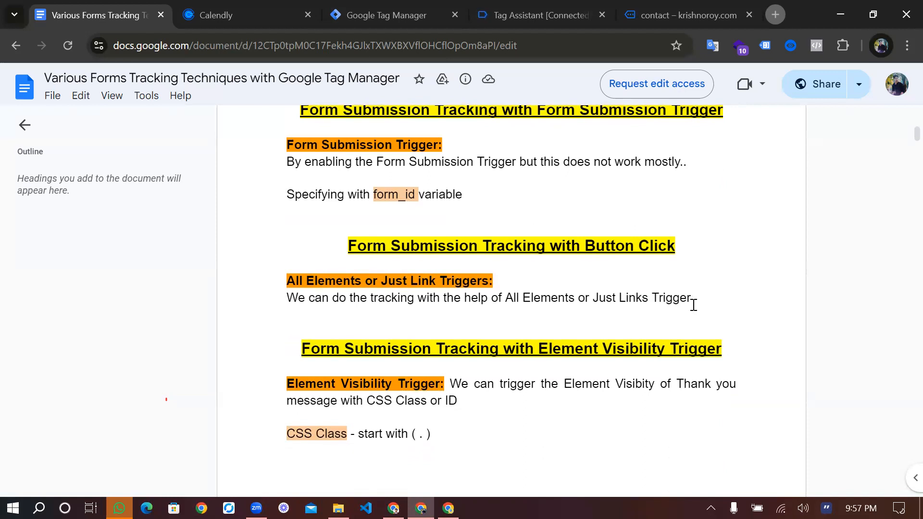
View the Calendly booking widget on the store's contact page and the Tag Manager container's tag list
click(688, 15)
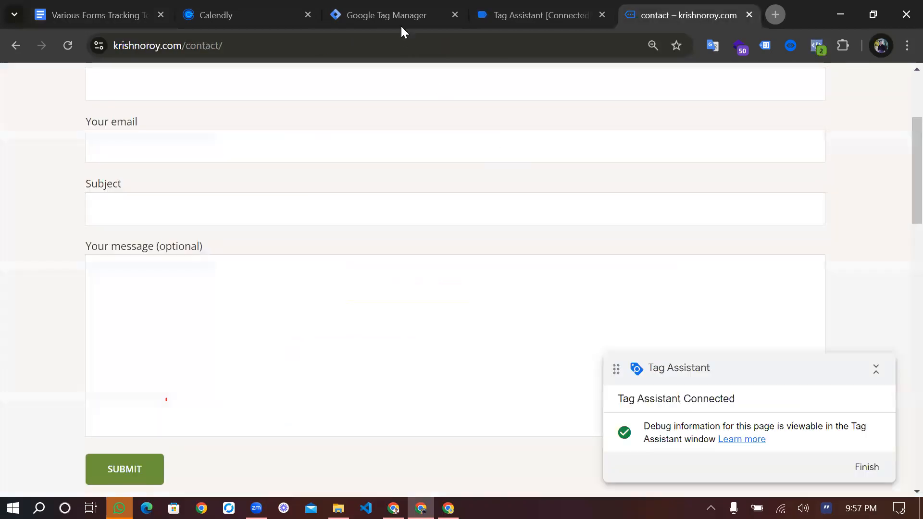
scroll(423, 158, down, 6)
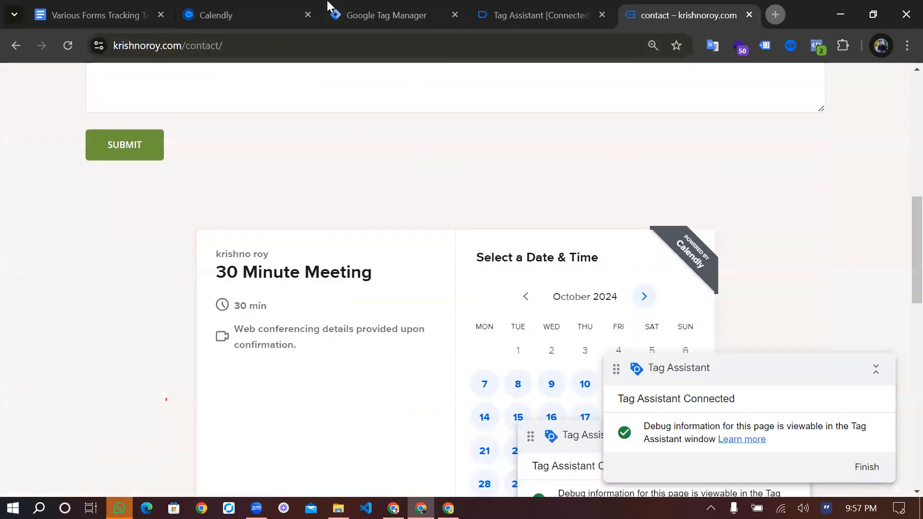
click(380, 16)
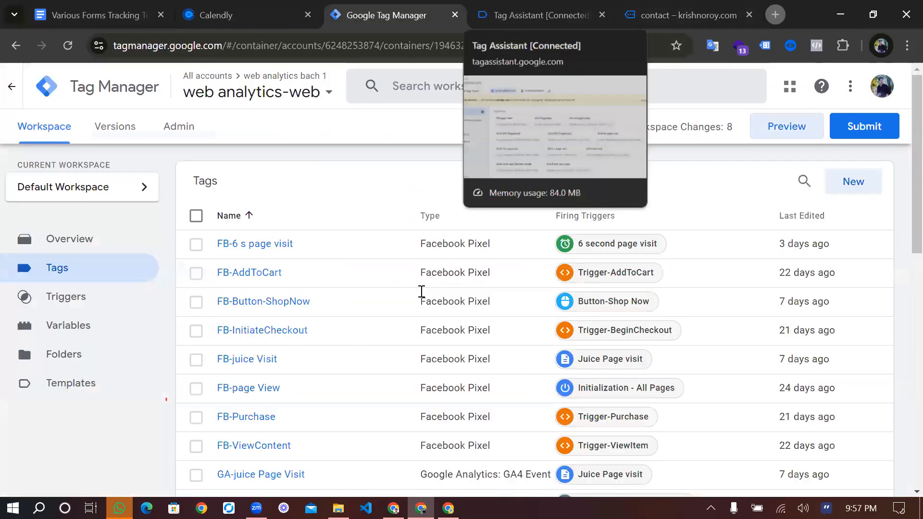
Return to the forms tracking document and read its Element Visibility Trigger section on matching a thank-you message by CSS class or ID
key(ctrl+1)
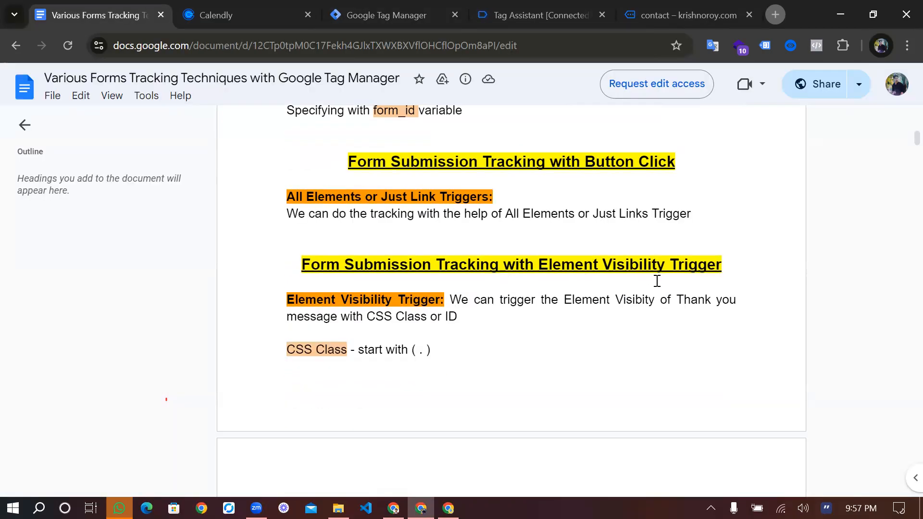
scroll(521, 361, down, 3)
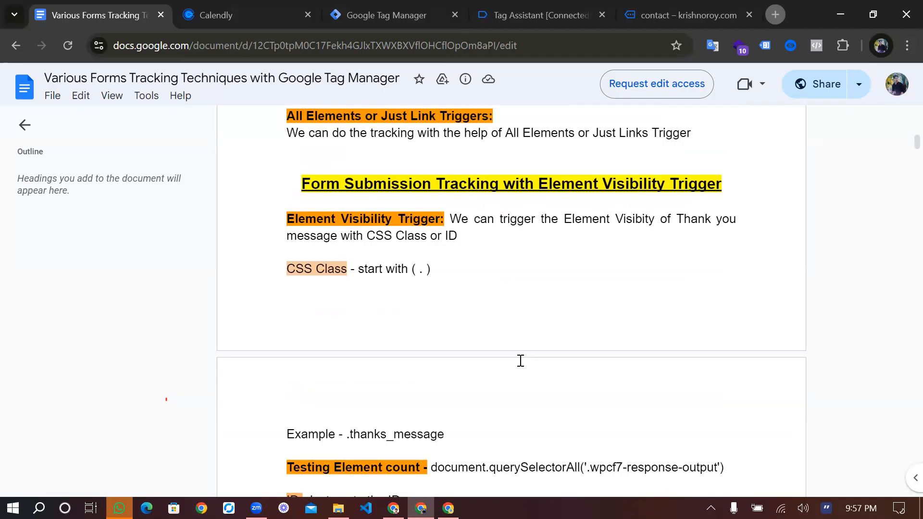
scroll(565, 192, up, 3)
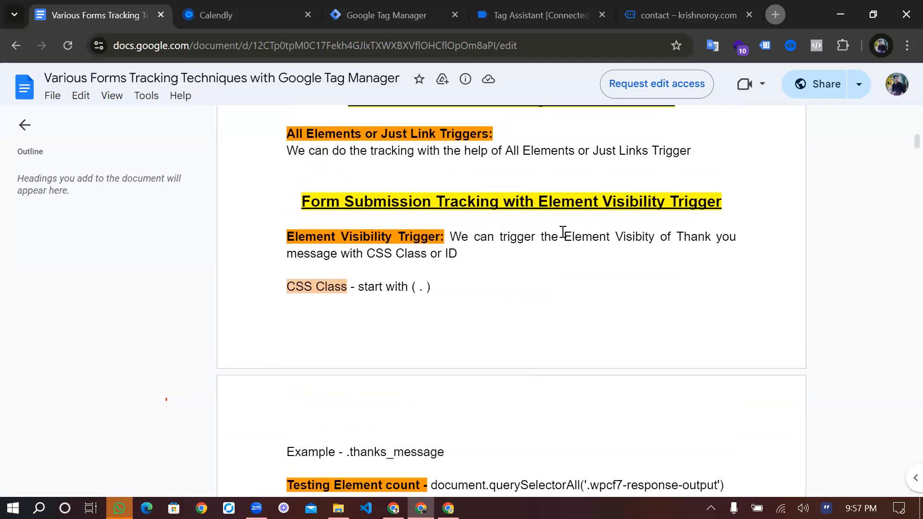
scroll(521, 255, up, 1)
scroll(496, 324, down, 4)
scroll(429, 284, down, 4)
scroll(429, 284, down, 4)
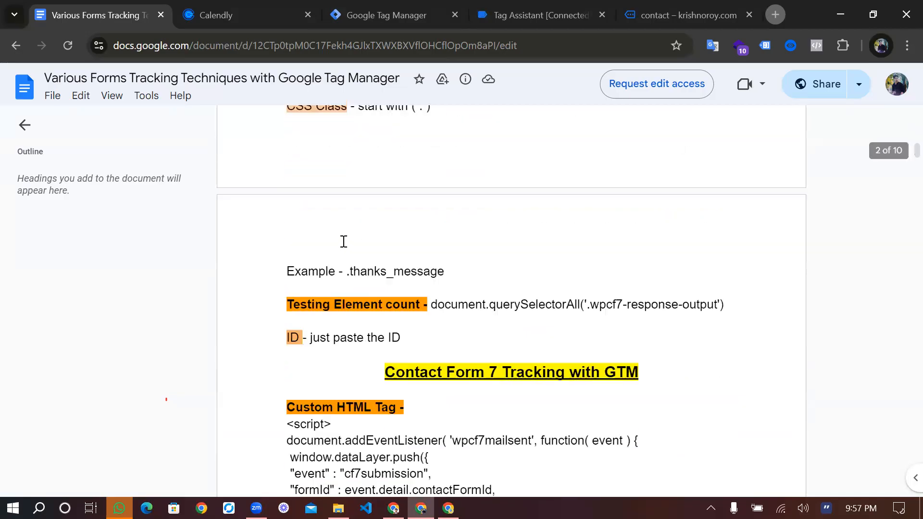
Highlight the .thanks_message class example and read on through the element count test to the Contact Form 7 custom HTML script
click(346, 242)
shift+click(464, 249)
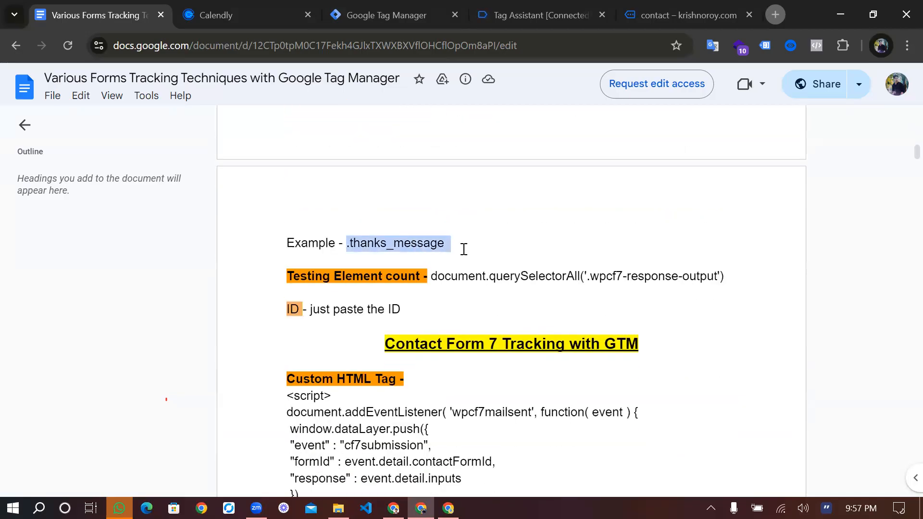
click(454, 245)
drag(446, 243, 332, 232)
click(383, 242)
scroll(447, 254, down, 1)
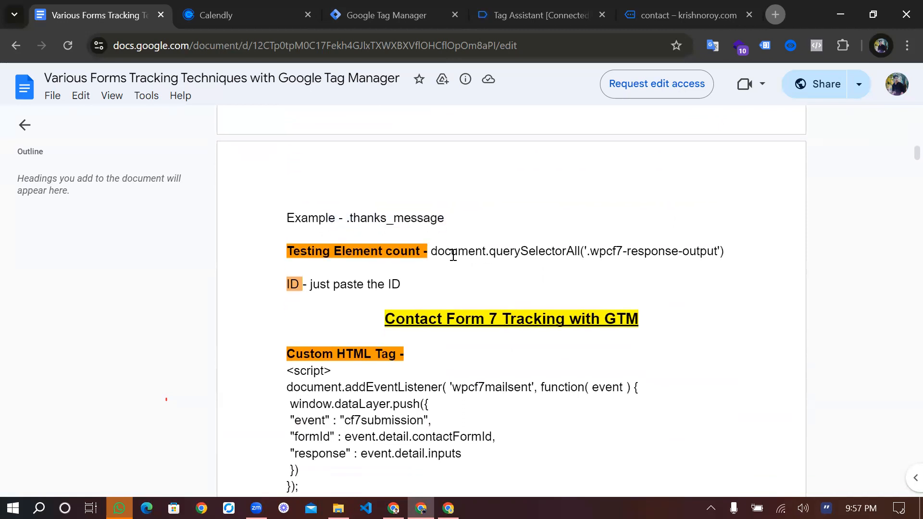
scroll(453, 255, down, 1)
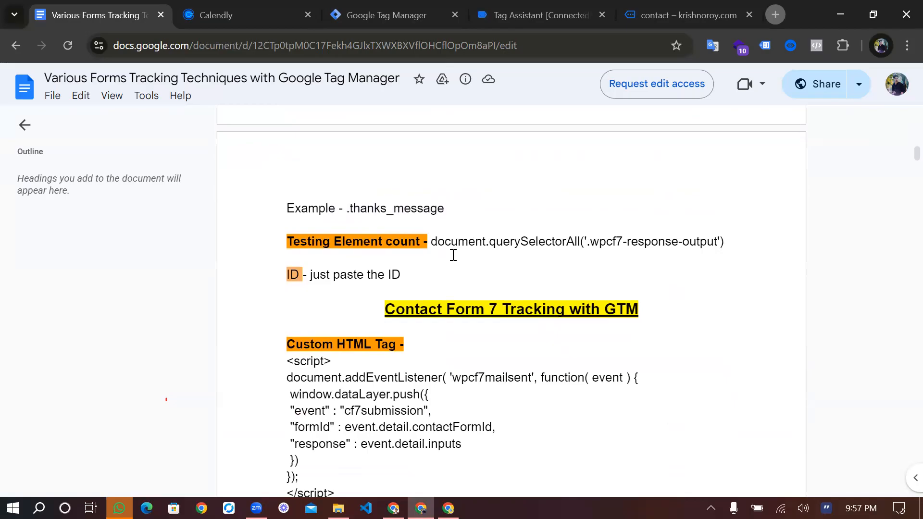
Go over the document's .thanks_message example, element count and ID notes down to the Contact Form 7 Tracking with GTM heading
drag(346, 208, 446, 212)
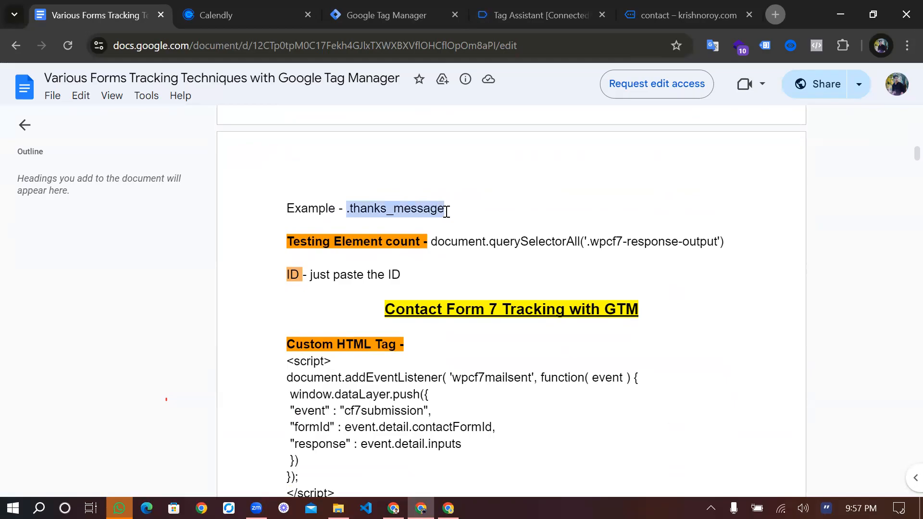
click(460, 217)
scroll(478, 268, down, 3)
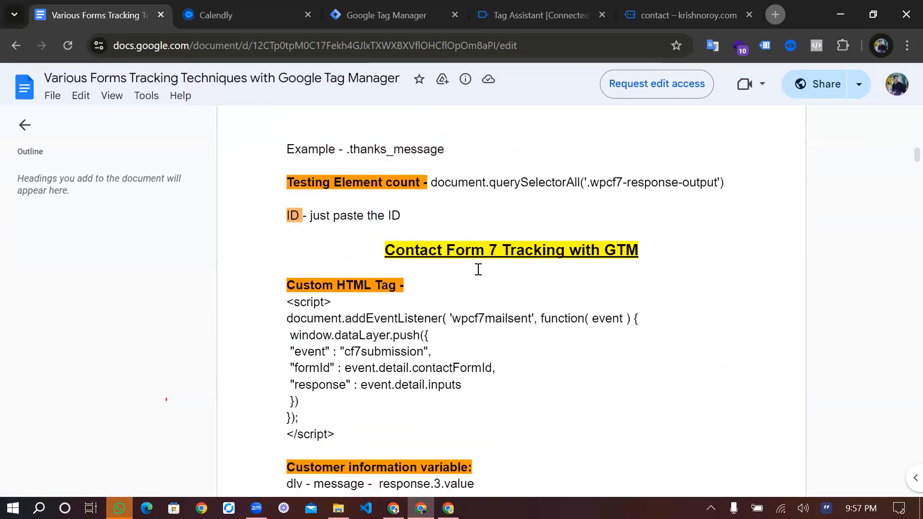
double_click(406, 236)
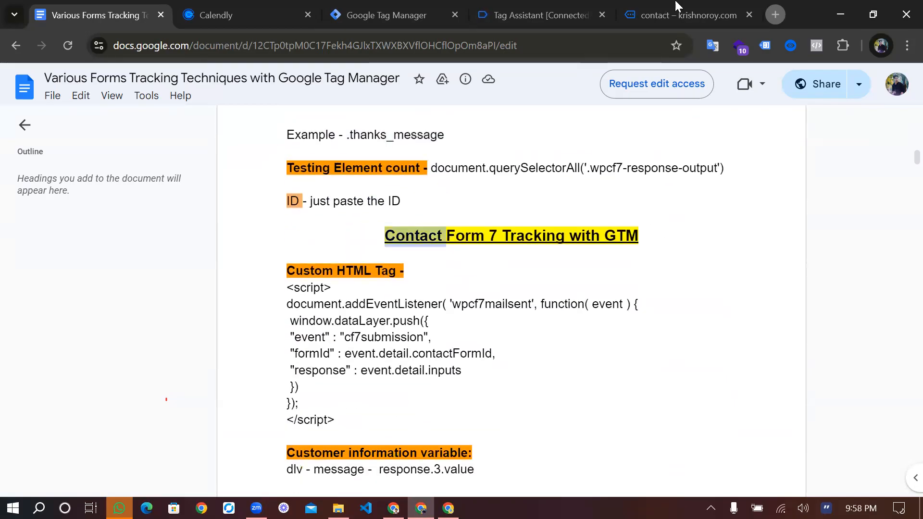
Fill in the store contact page's form with a name, an e-mail address and the subject dfd, and submit it
click(676, 3)
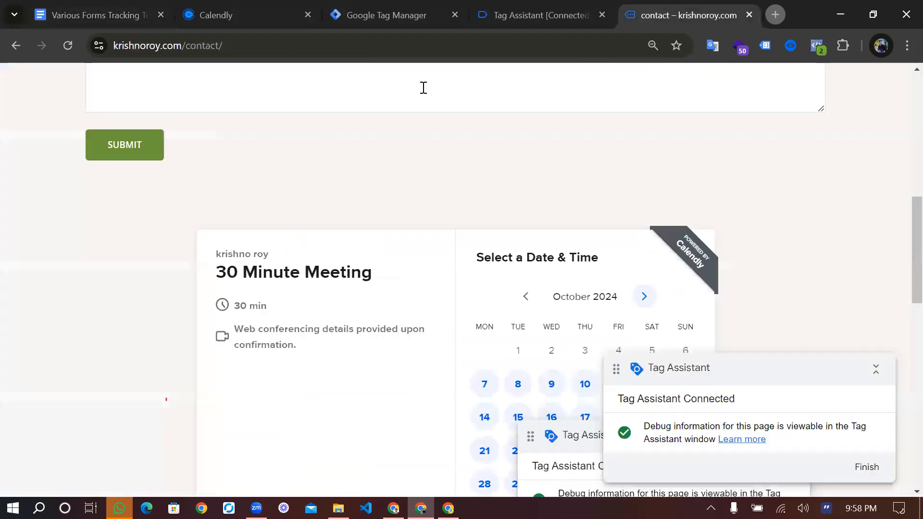
scroll(433, 184, up, 7)
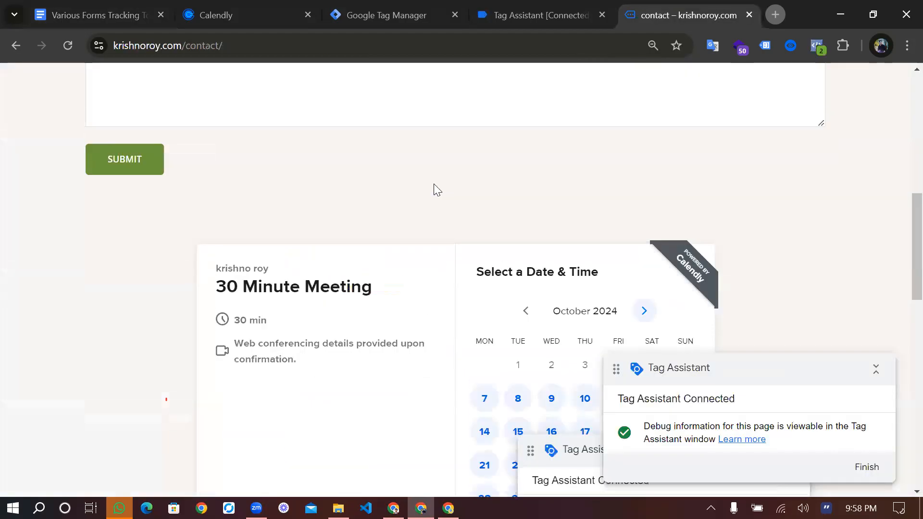
scroll(471, 111, up, 1)
scroll(330, 218, down, 2)
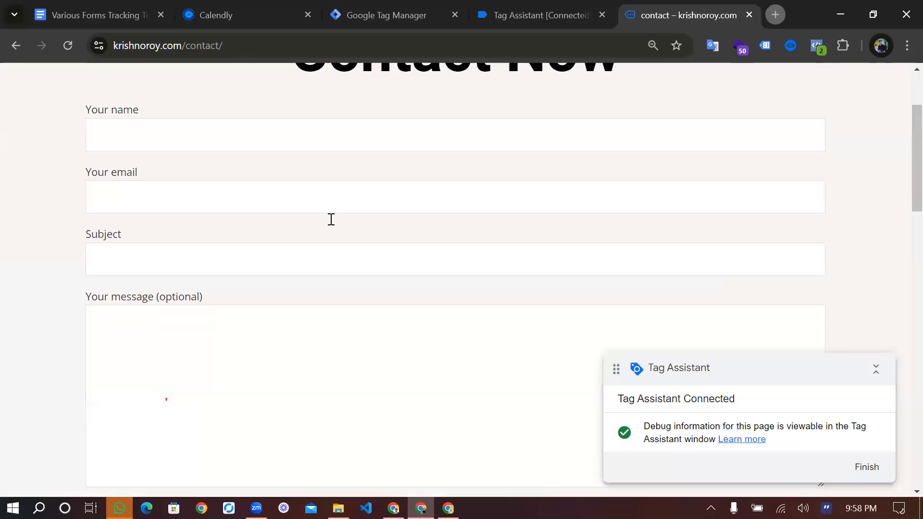
scroll(222, 327, up, 4)
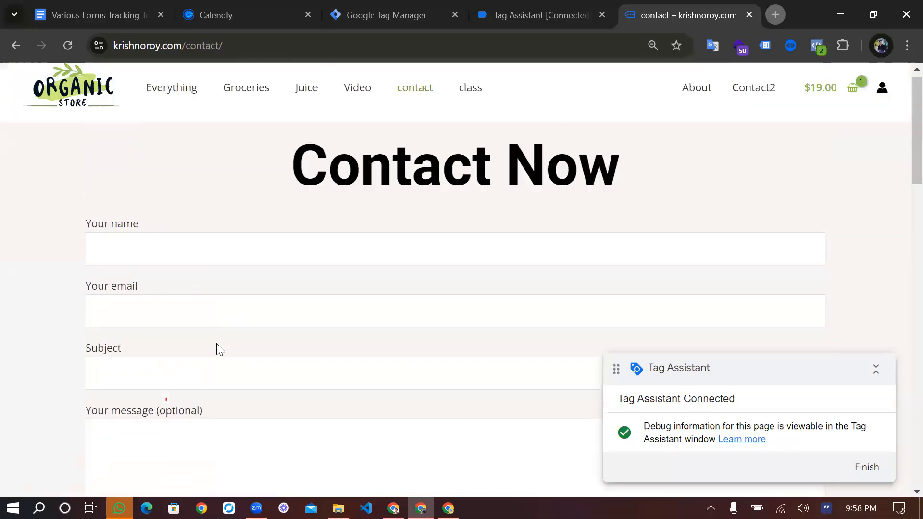
click(201, 377)
click(183, 422)
click(183, 447)
scroll(485, 72, down, 3)
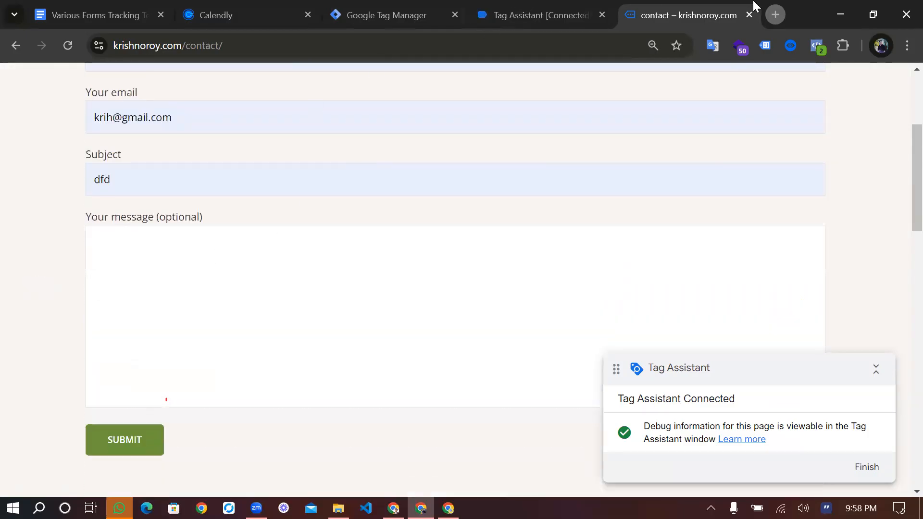
key(ctrl+shift+i)
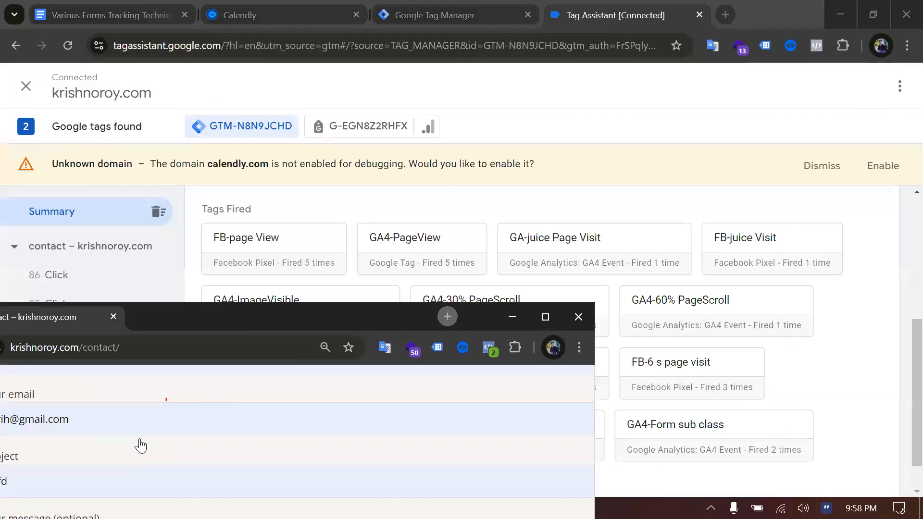
click(306, 376)
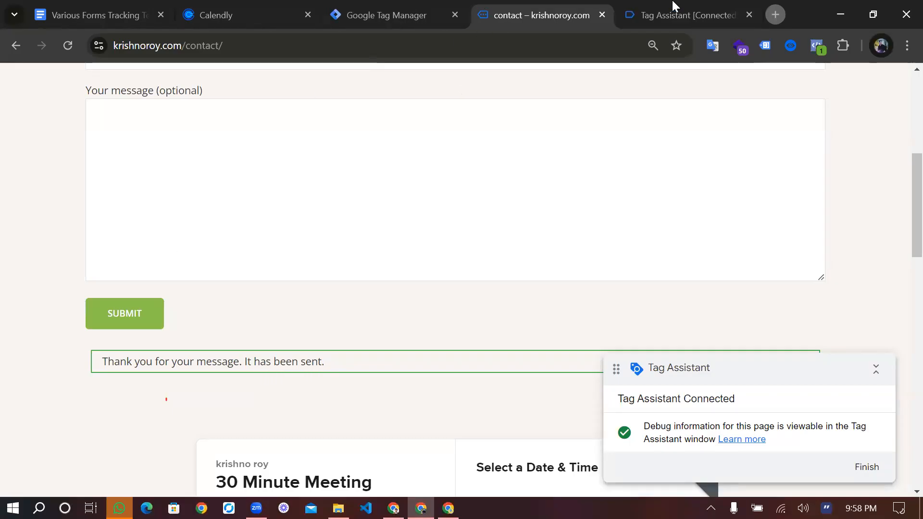
Examine the form_submit event's API call and fired tags in Tag Assistant, and place its browser tab before the contact page
click(399, 16)
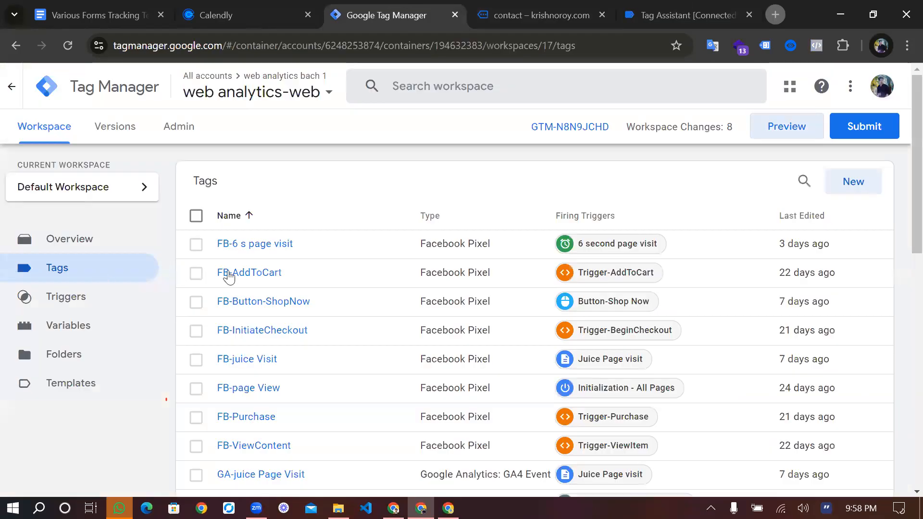
key(ctrl+Tab)
key(ctrl+Tab)
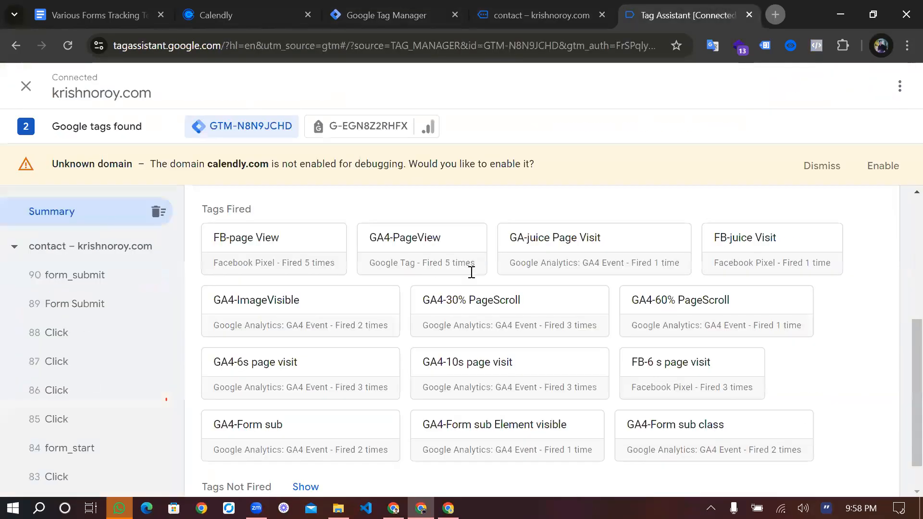
click(512, 289)
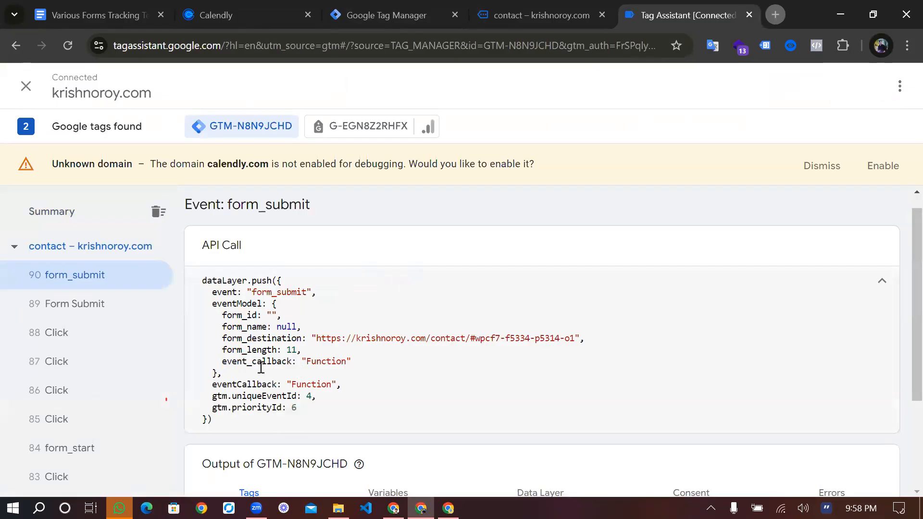
scroll(260, 367, down, 2)
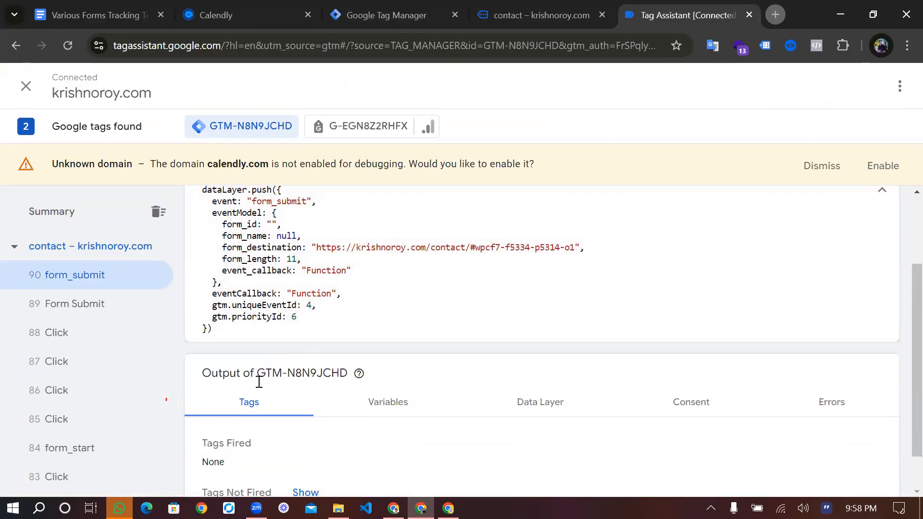
scroll(259, 381, up, 2)
click(602, 15)
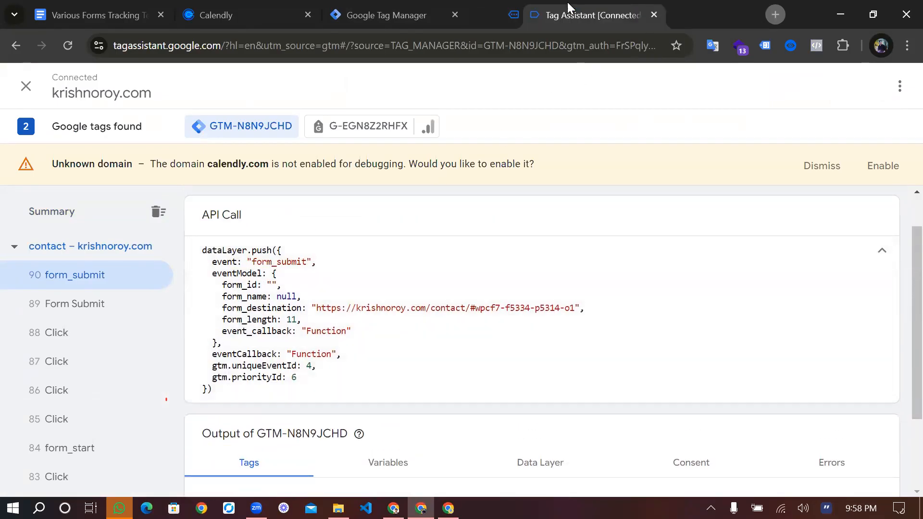
drag(567, 2, 507, 4)
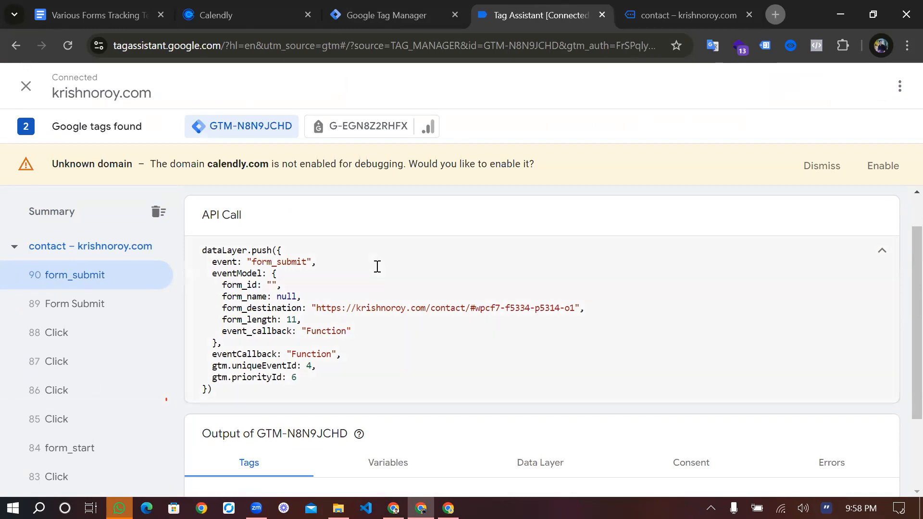
Dismiss the calendly.com unknown domain notice and examine the API calls of the form_submit and Form Submit events
click(820, 168)
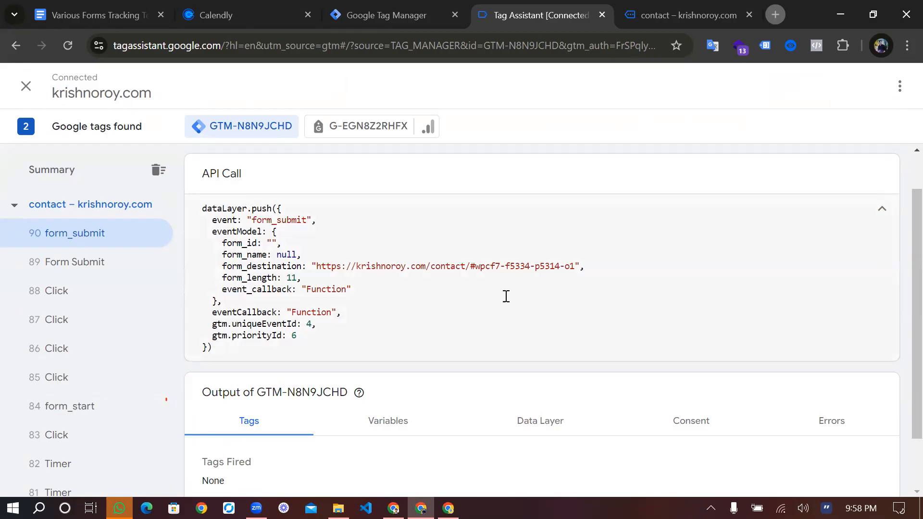
scroll(506, 296, up, 1)
scroll(506, 297, down, 2)
scroll(506, 296, up, 2)
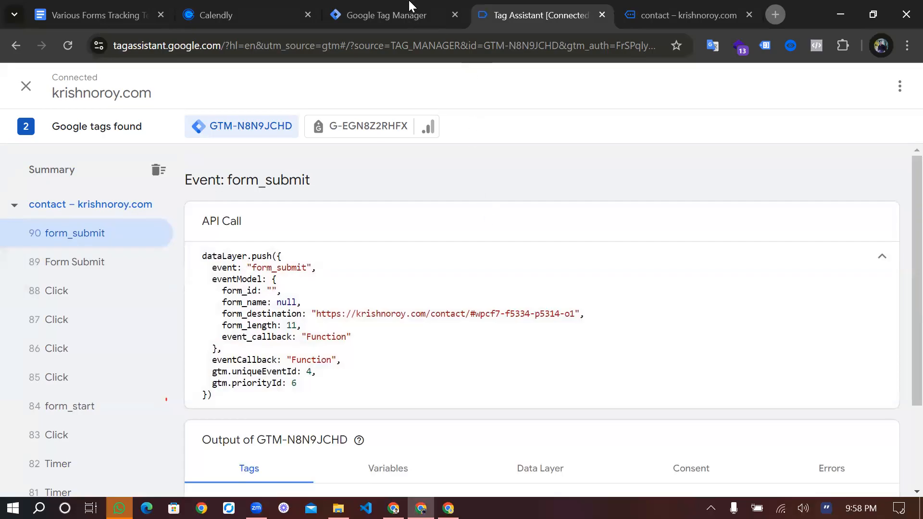
key(Down)
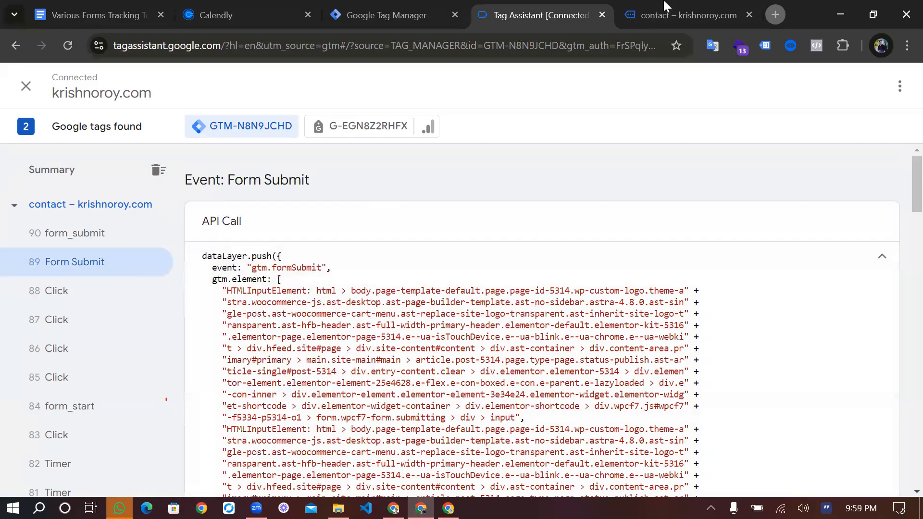
View the area below the contact page's submitted form, down through the Calendly booking widget
key(ctrl+Tab)
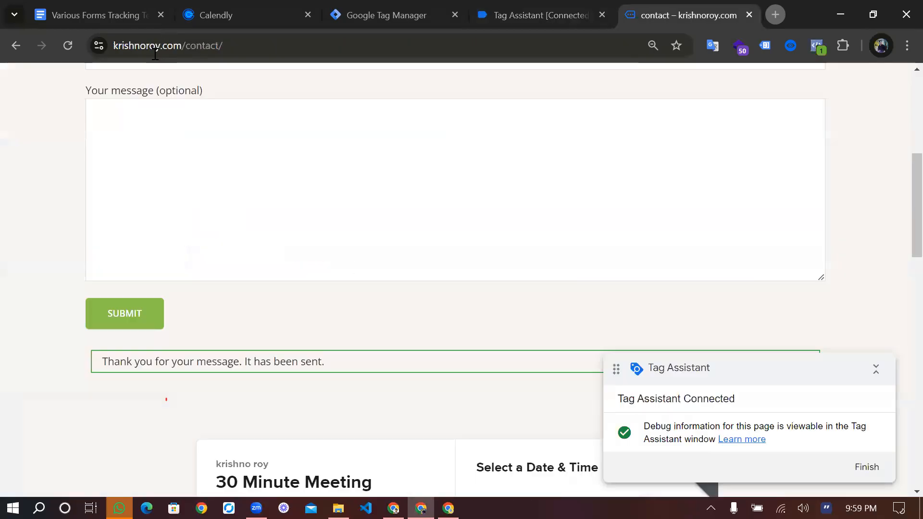
scroll(338, 402, down, 4)
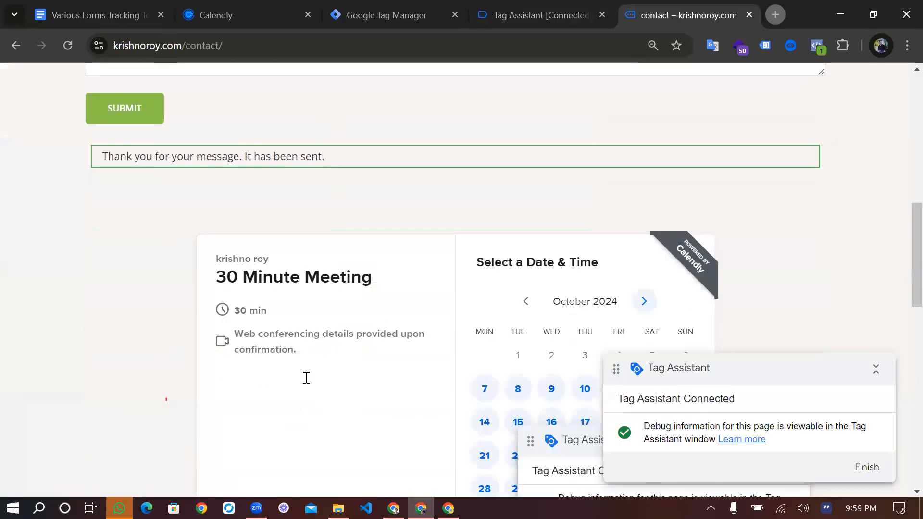
scroll(294, 317, down, 1)
Create a Custom HTML tag in Tag Manager containing the document's Contact Form 7 script that pushes the cf7submission event
key(ctrl+Tab)
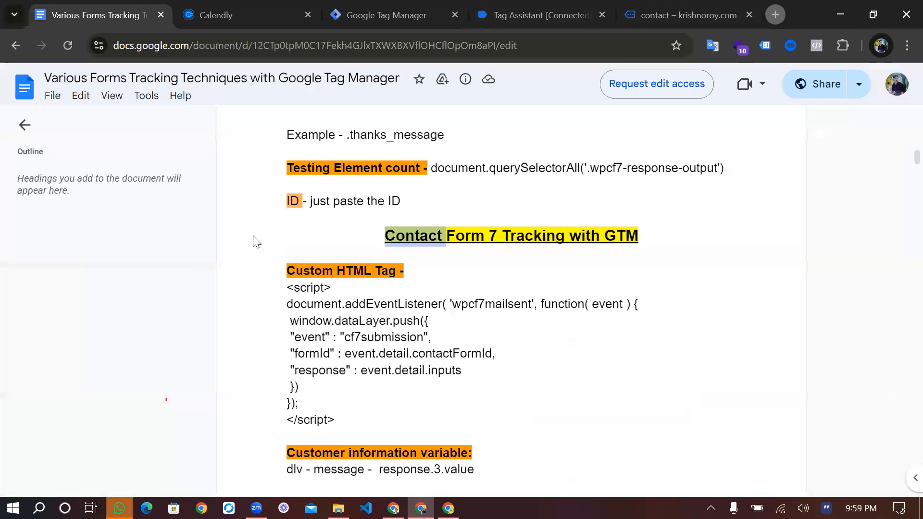
click(531, 270)
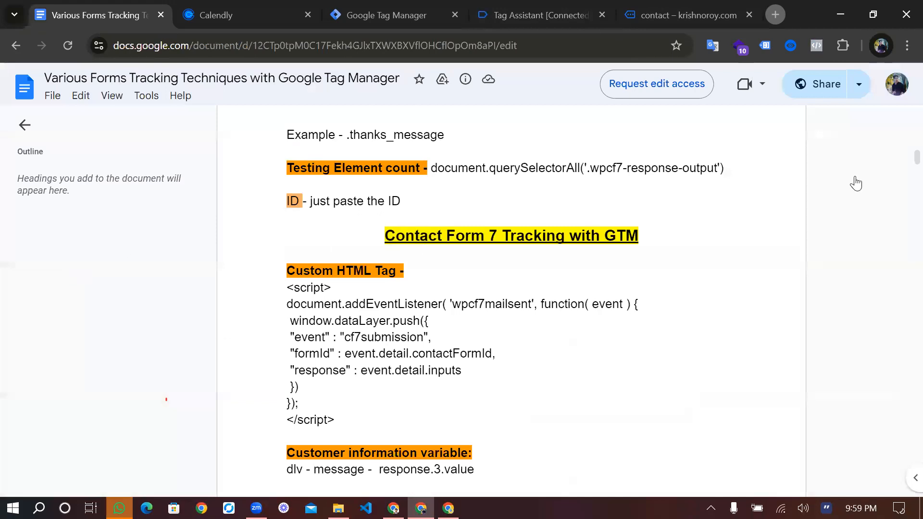
click(387, 15)
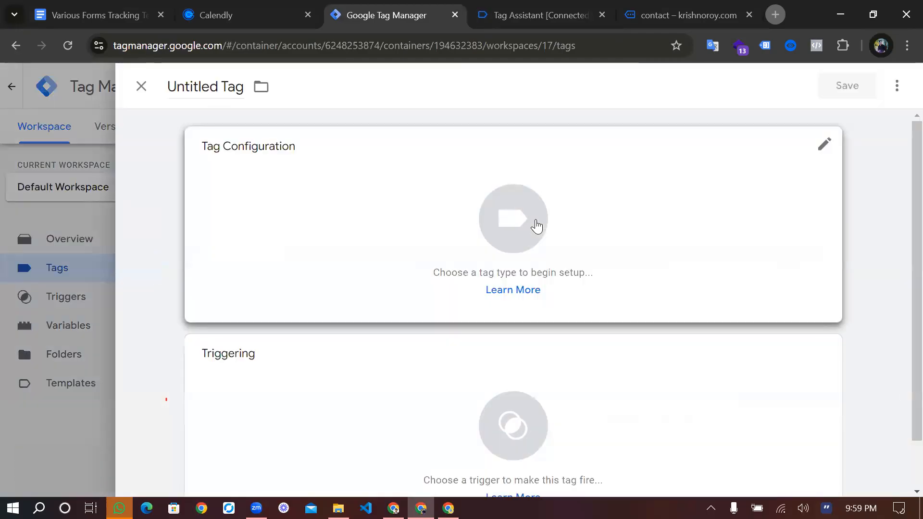
click(537, 226)
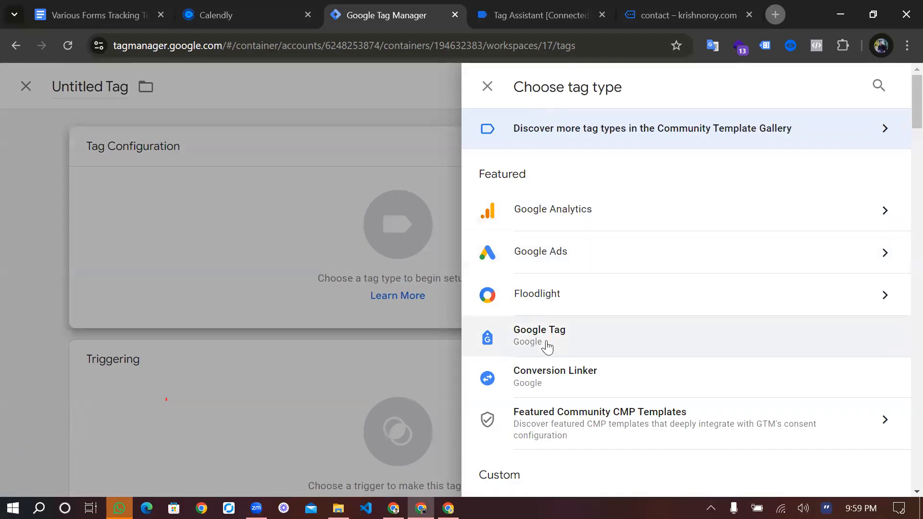
scroll(547, 346, down, 3)
click(583, 358)
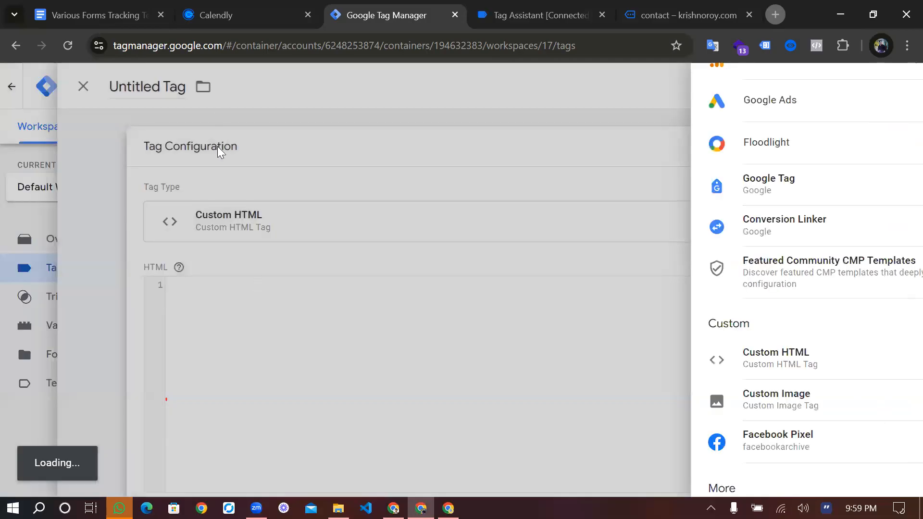
text(<script> document.addEventListener( 'wpcf7mailsent', function( event ) {  window.dataLayer.push({  "event" : "cf7submission",  "formId" : event.detail.contactFormId,  "response" : event.detail.inputs  }) }); </script>)
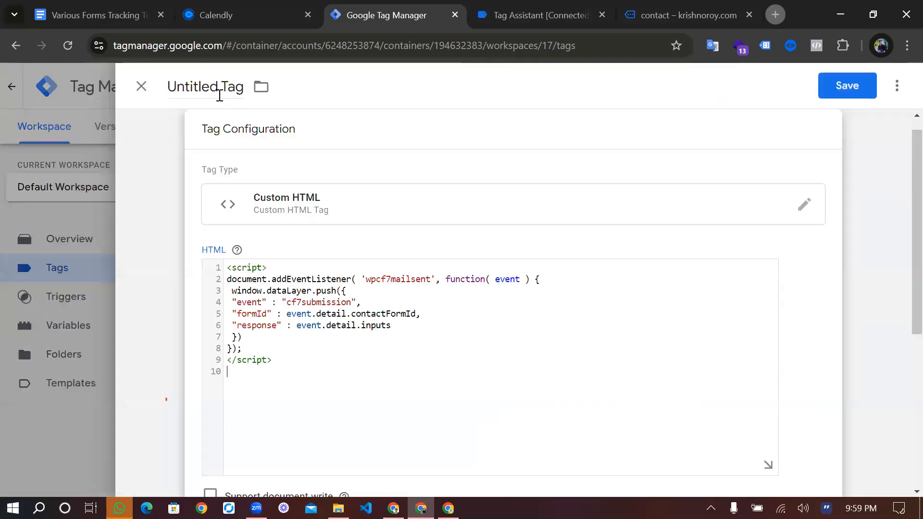
Name the new Custom HTML tag cJS-Contact form
click(219, 95)
text(cJS)
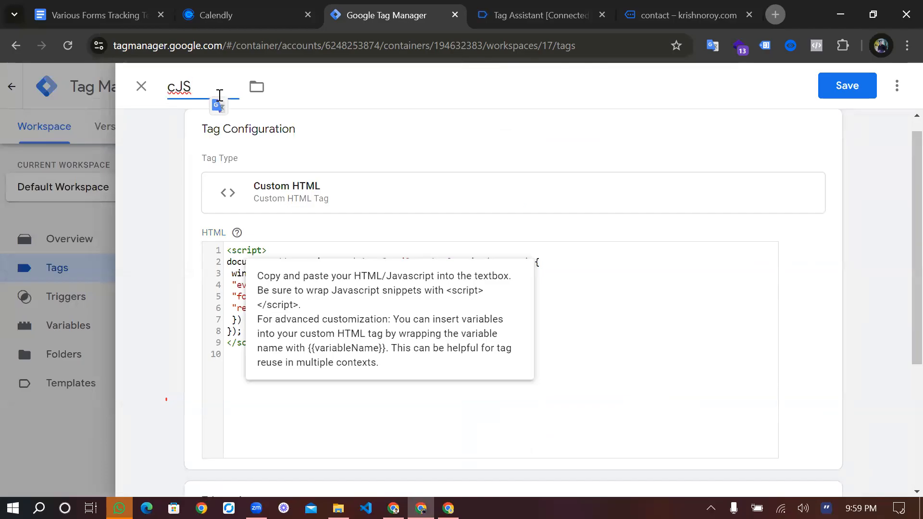
text(-Contact form)
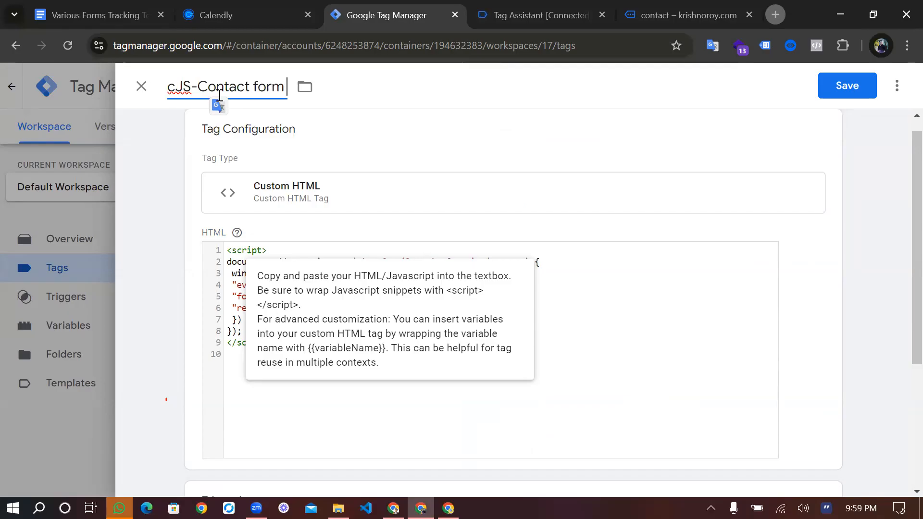
Add a firing trigger to the cJS-Contact form tag from the container's existing triggers
click(838, 92)
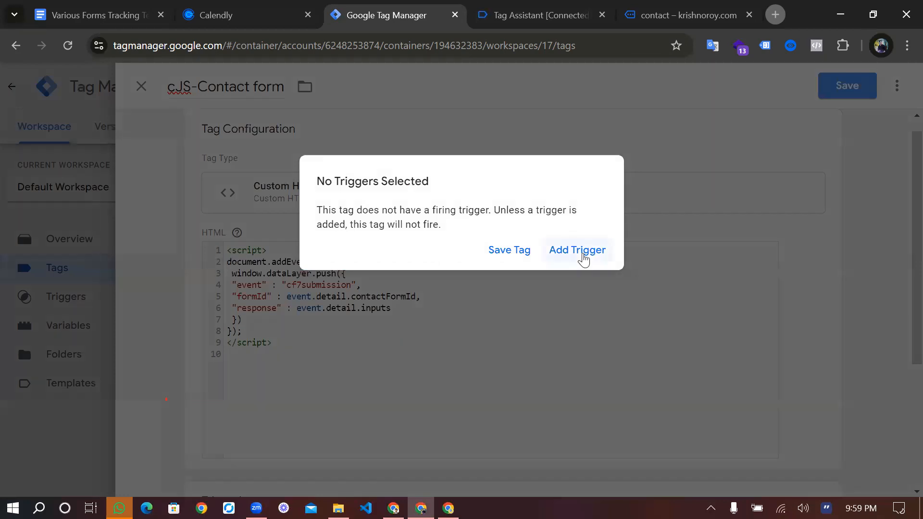
click(300, 357)
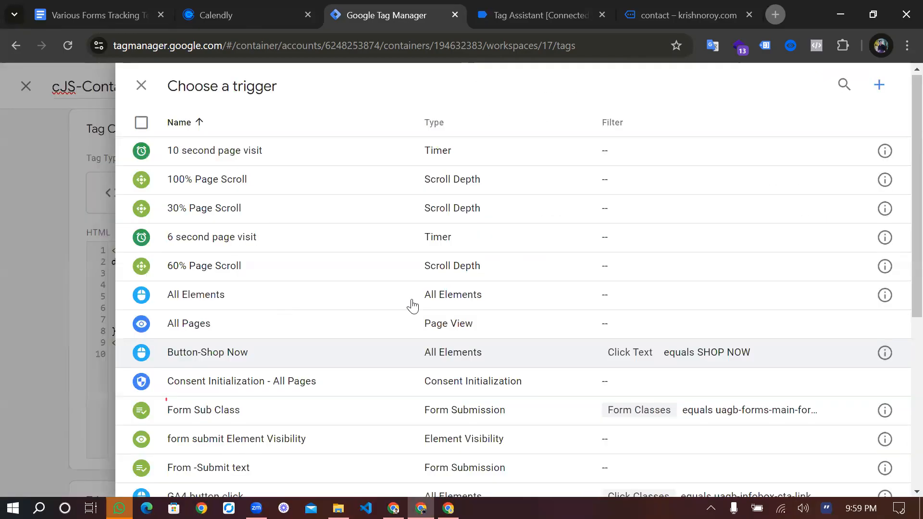
scroll(412, 306, down, 6)
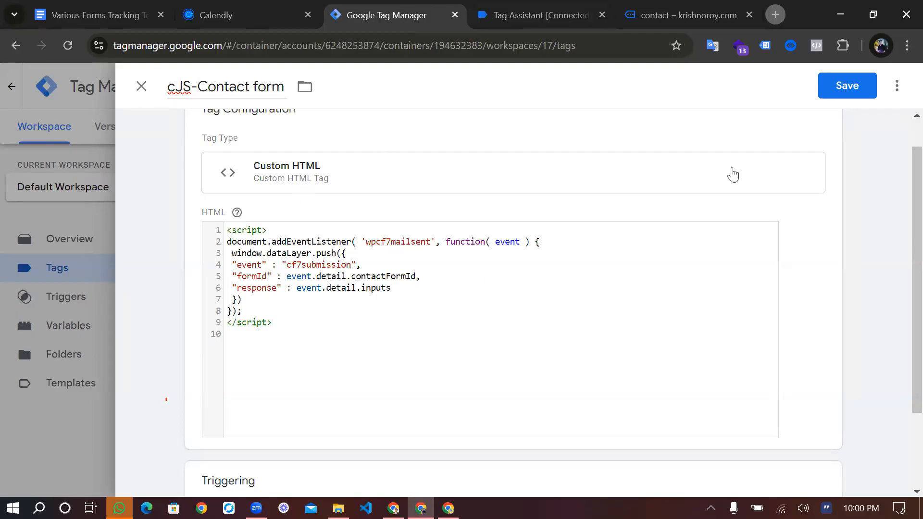
Start a new preview of the Tag Manager container and connect Tag Assistant to the store's site
key(ctrl+Tab)
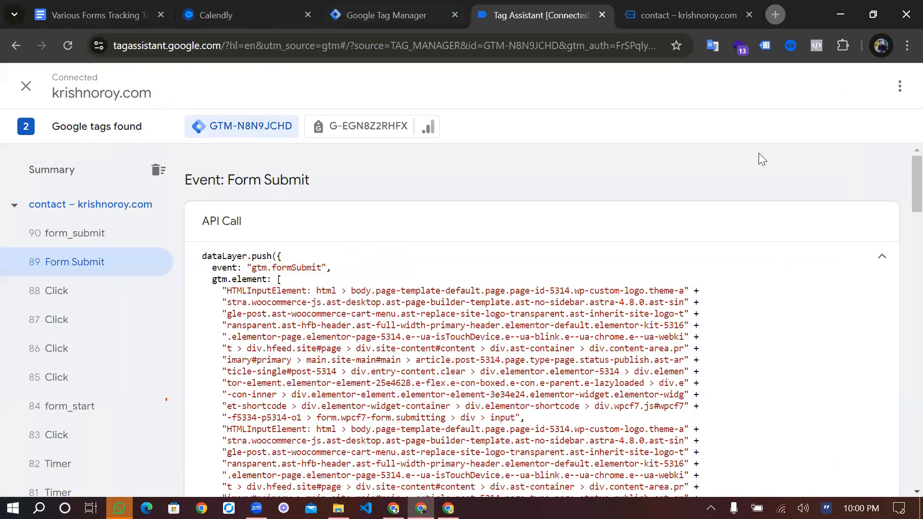
key(ctrl+shift+Tab)
click(795, 129)
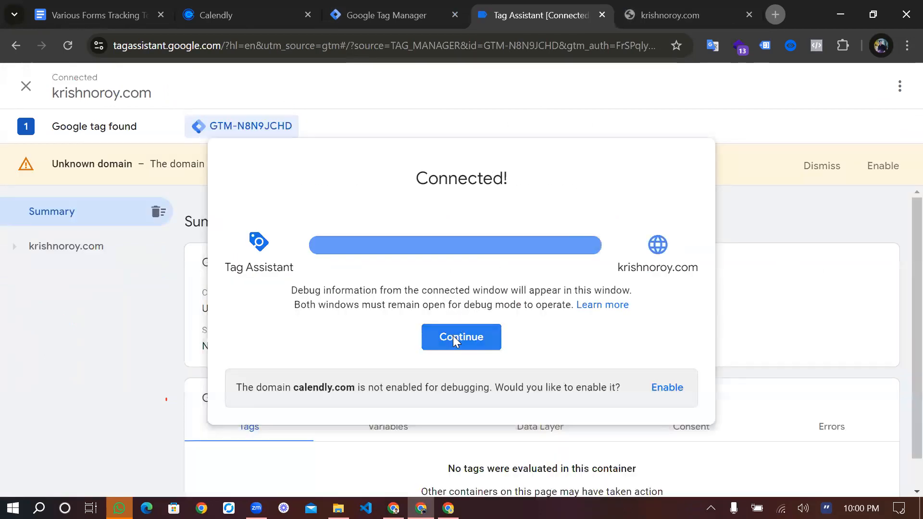
click(452, 336)
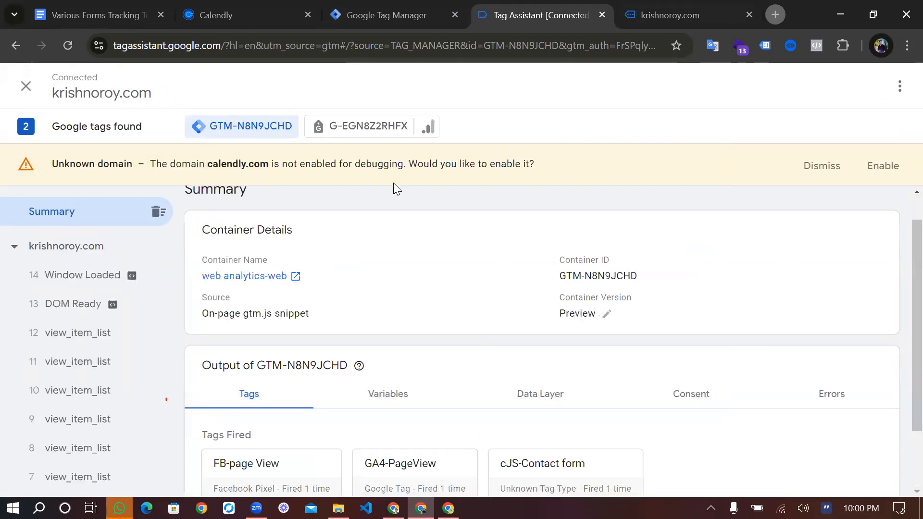
Submit the store's contact form with the saved name and e-mail and the subject dfd
key(ctrl+Tab)
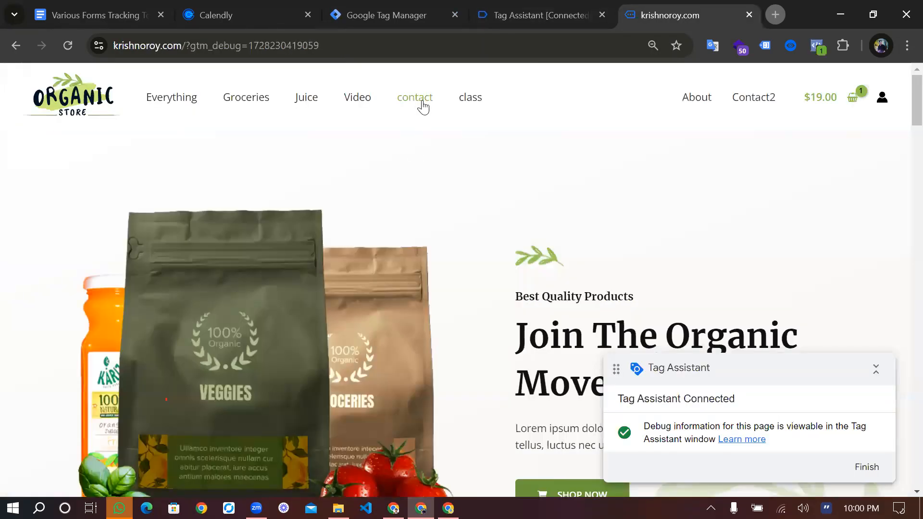
click(422, 106)
click(305, 266)
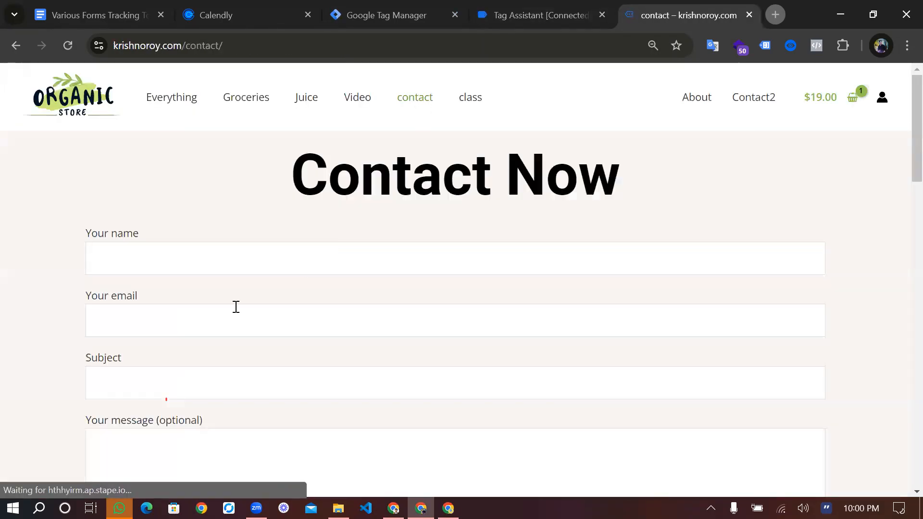
click(236, 306)
scroll(194, 284, down, 2)
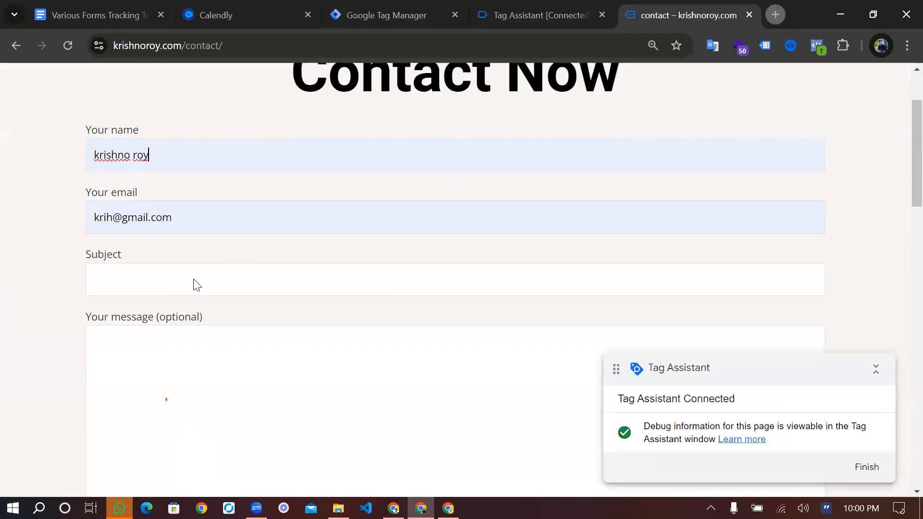
click(191, 278)
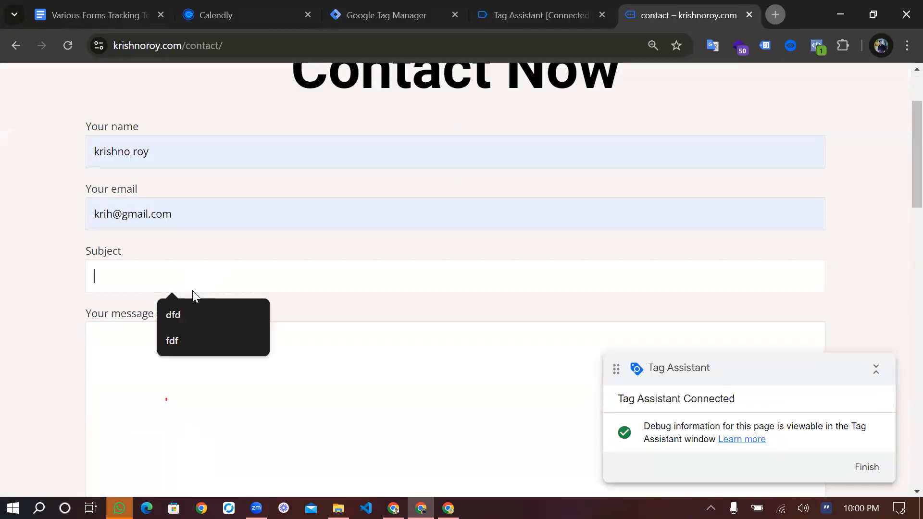
click(198, 304)
scroll(198, 306, down, 3)
click(139, 360)
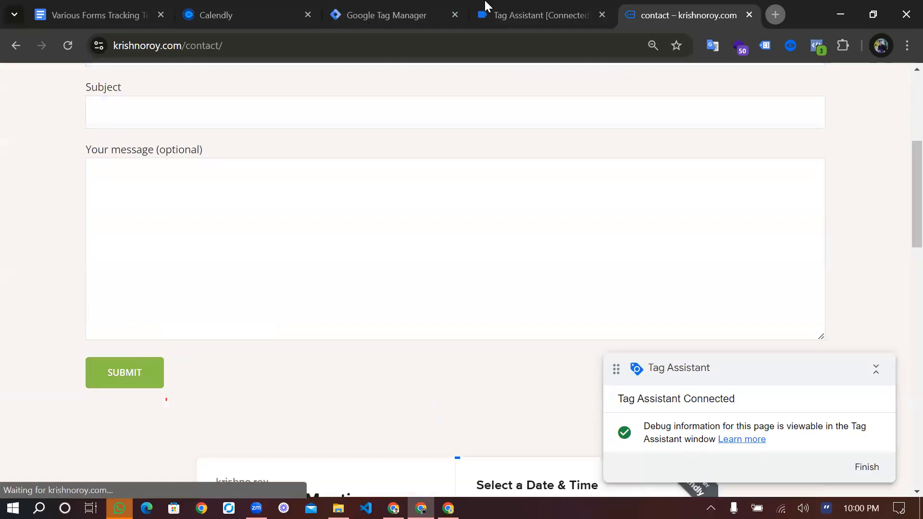
Examine the form field values pushed with the cf7submission event in Tag Assistant
key(ctrl+shift+Tab)
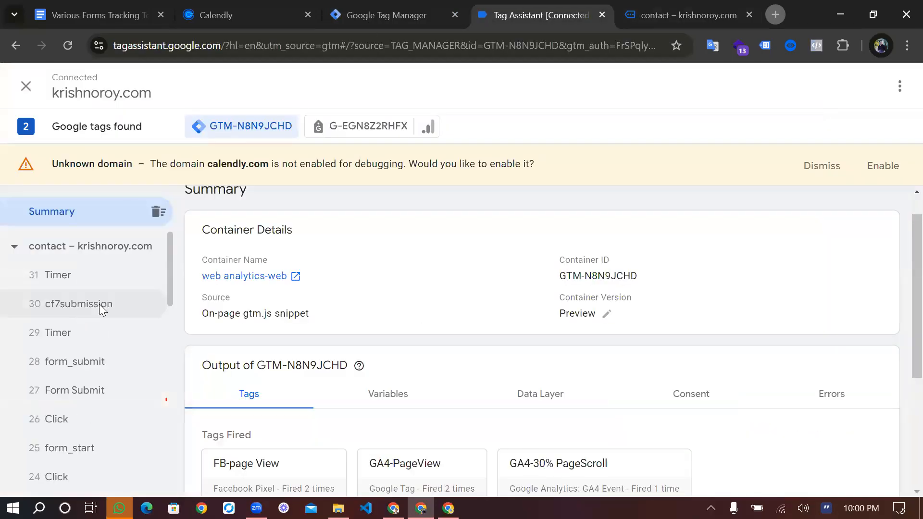
click(99, 304)
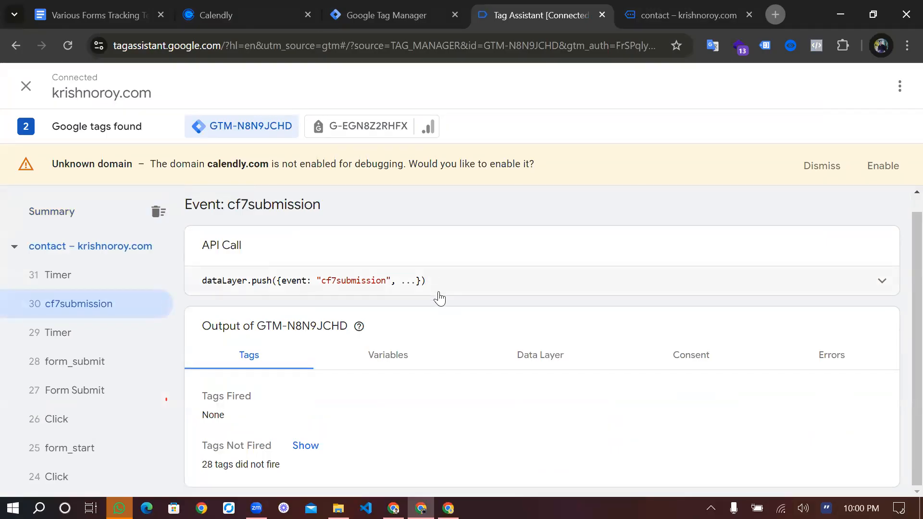
click(440, 298)
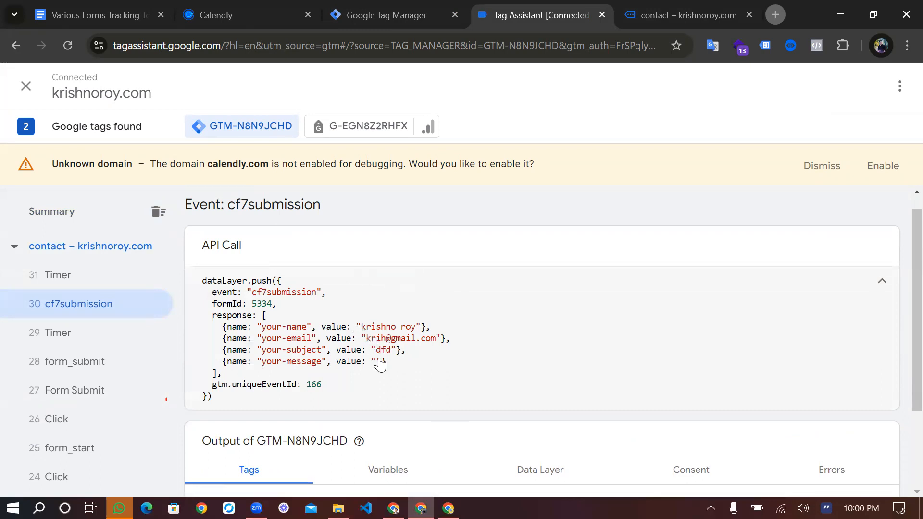
drag(362, 327, 416, 327)
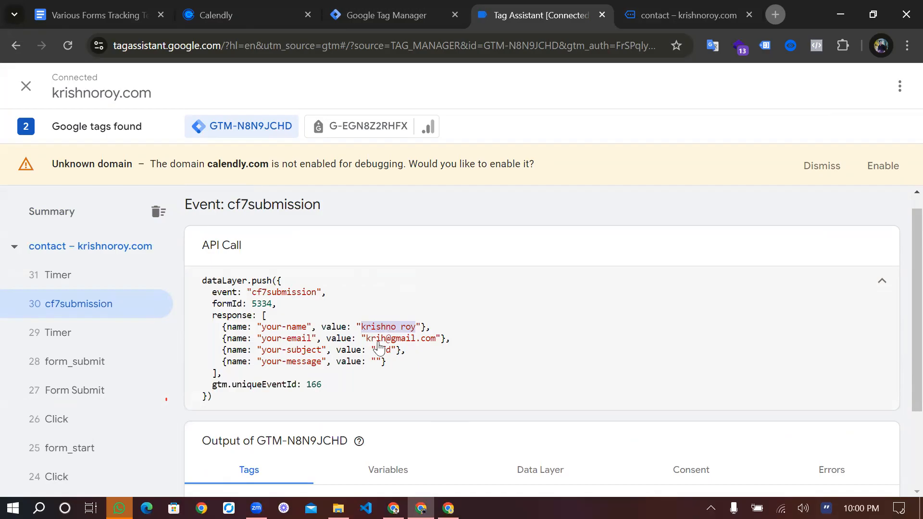
drag(435, 339, 392, 355)
click(378, 364)
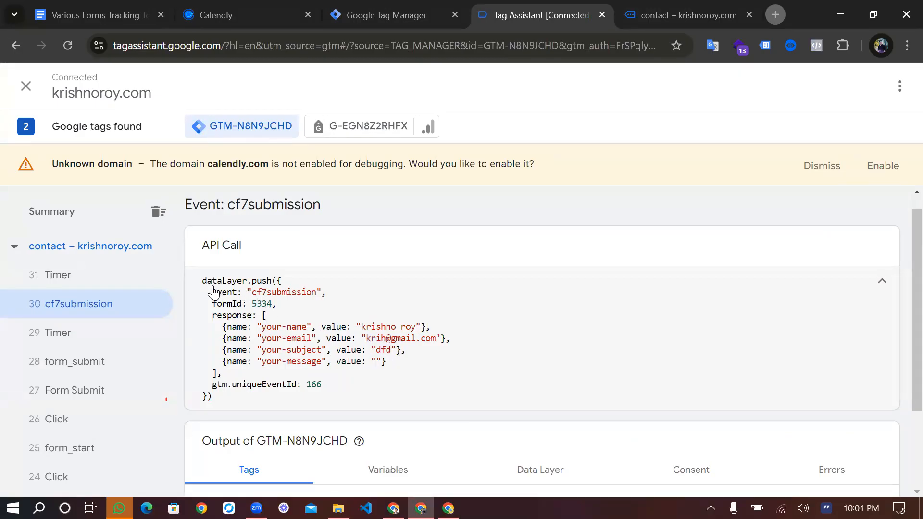
Create a Custom Event trigger in Tag Manager using the event name cf7submission copied from the data layer call
double_click(254, 294)
key(ctrl+c)
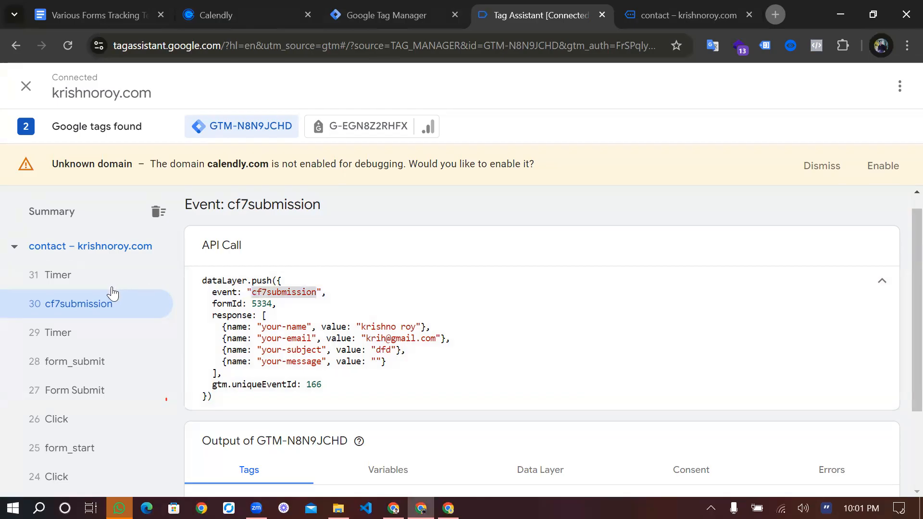
key(ctrl+shift+Tab)
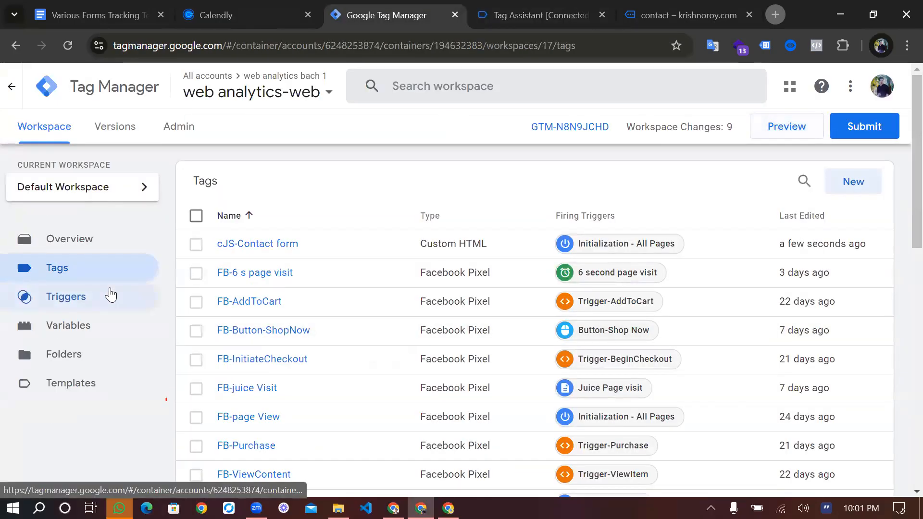
click(110, 295)
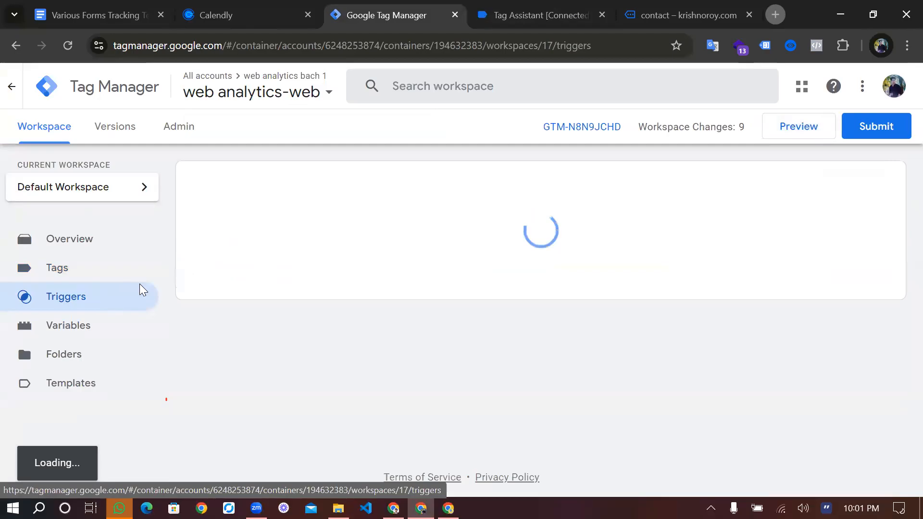
click(858, 182)
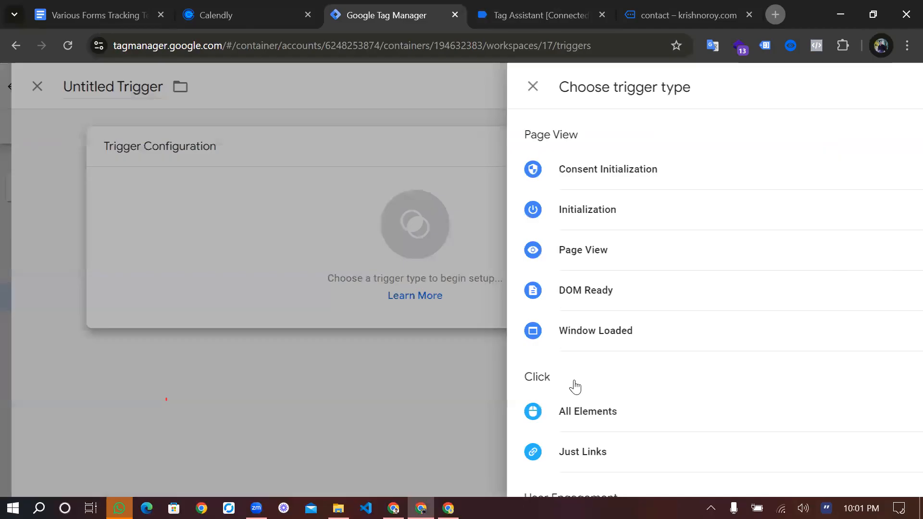
scroll(567, 384, down, 5)
scroll(566, 378, down, 2)
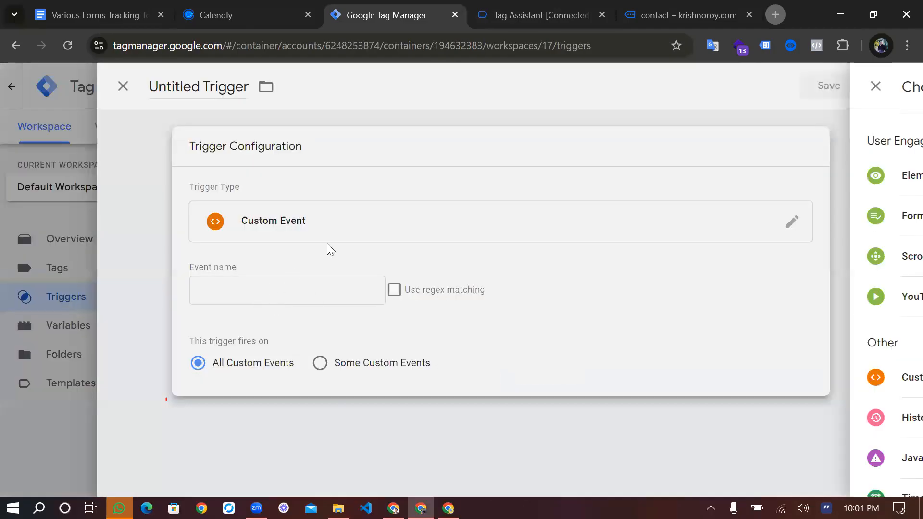
key(ctrl+v)
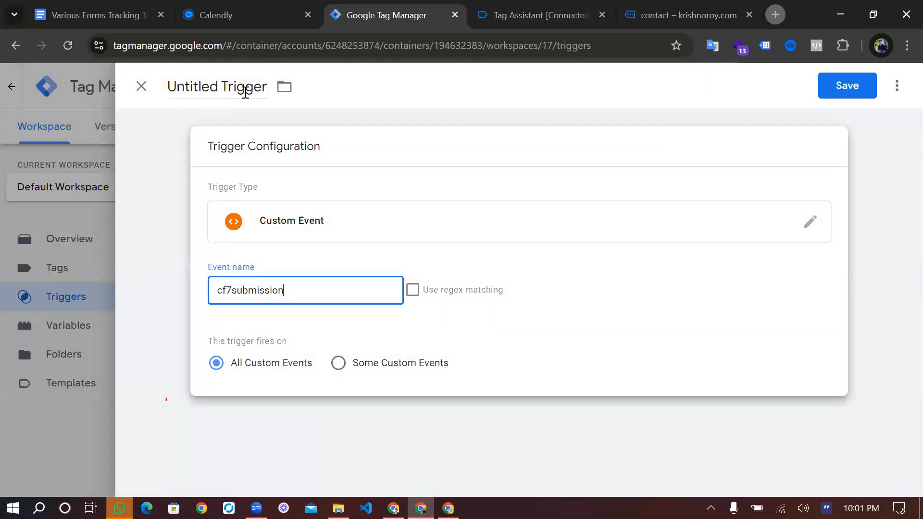
Name the new custom event trigger Event -CF7 and save it
click(245, 93)
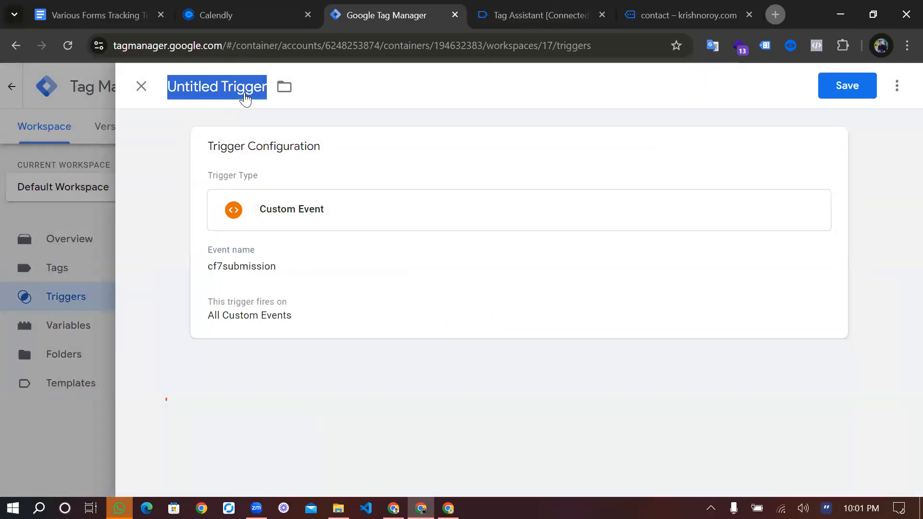
text(C)
key(BackSpace)
text(Ev)
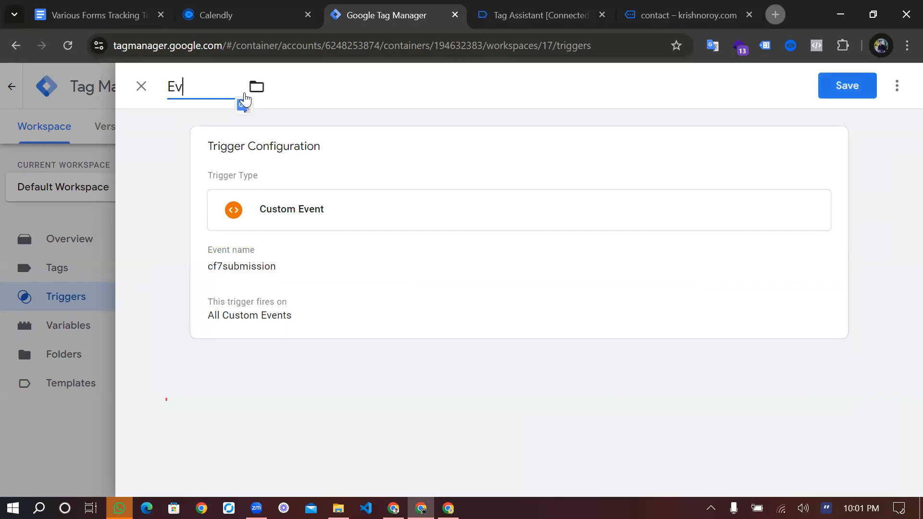
text(ent -CF7)
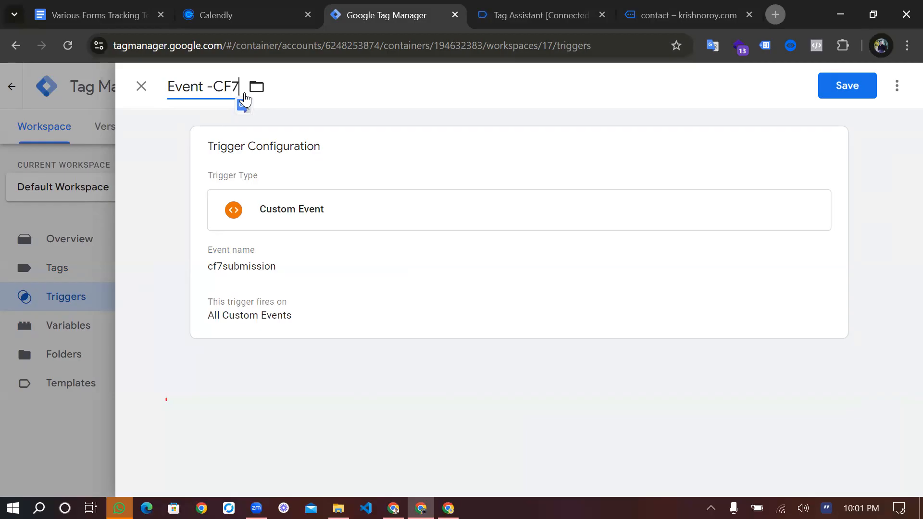
click(842, 99)
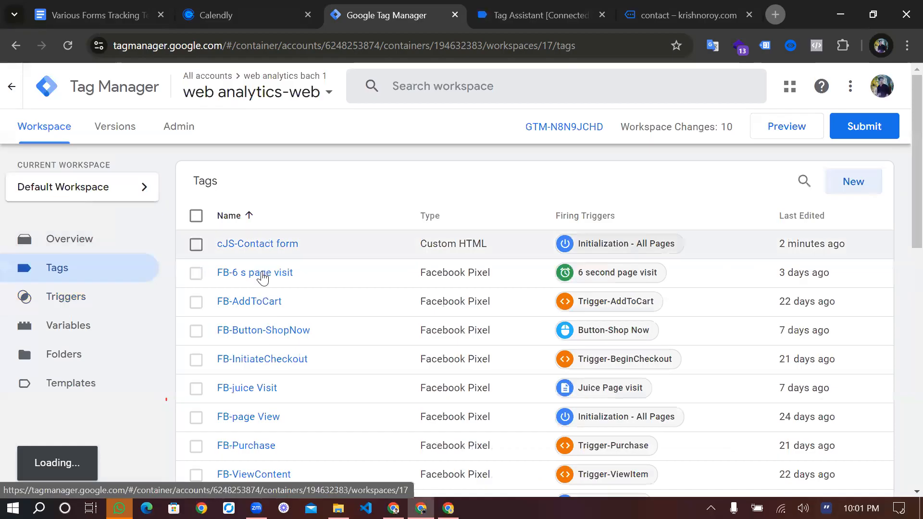
Make a copy of the GA4-BeginCheckout tag and name it GA4-CF7
scroll(901, 91, down, 10)
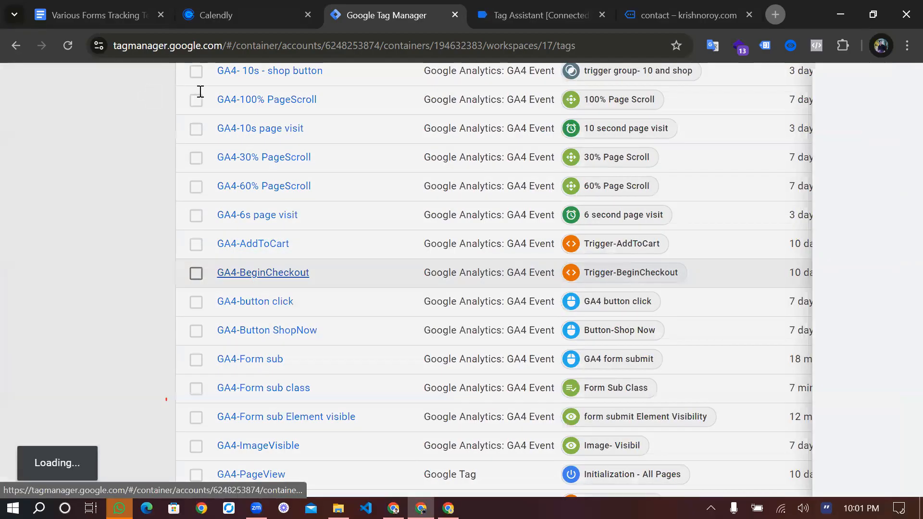
key(Right)
key(Right)
key(Right)
key(Right)
key(shift+End)
key(BackSpace)
text(CF7)
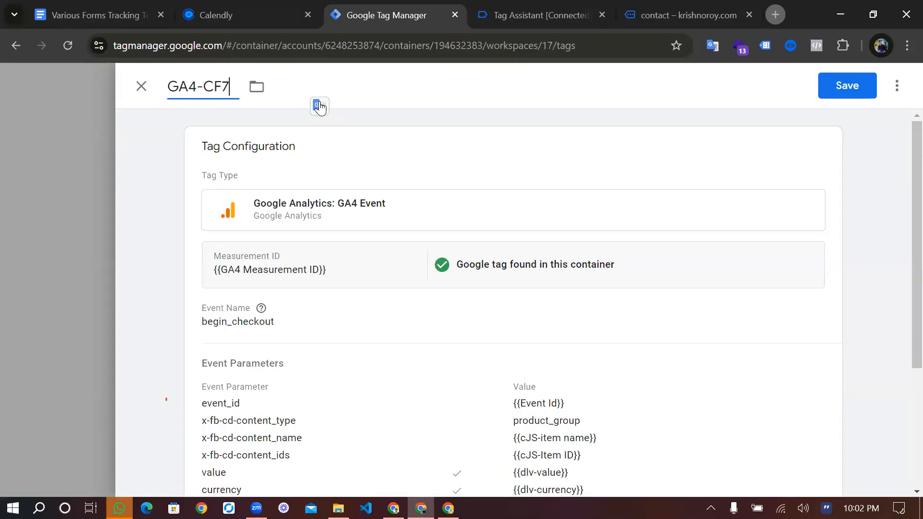
Set the GA4-CF7 tag's event name to cf7_sub
scroll(351, 182, down, 3)
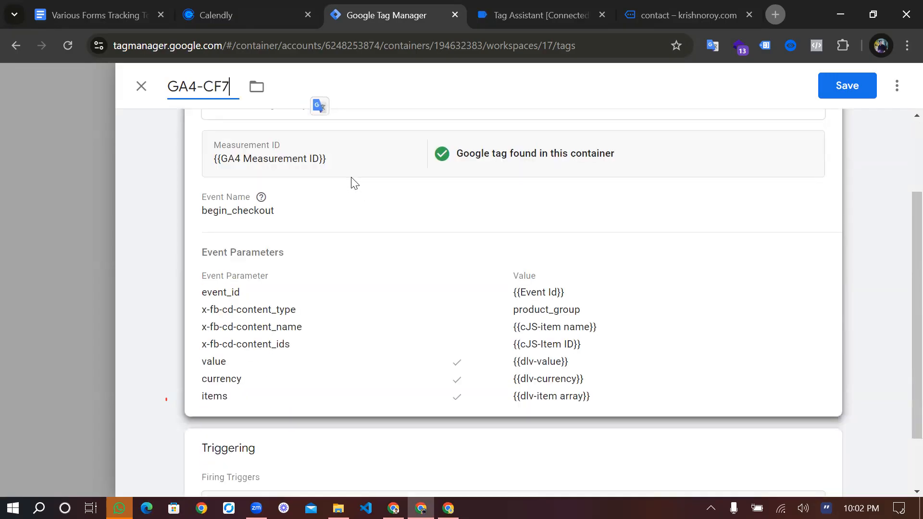
click(317, 258)
double_click(312, 247)
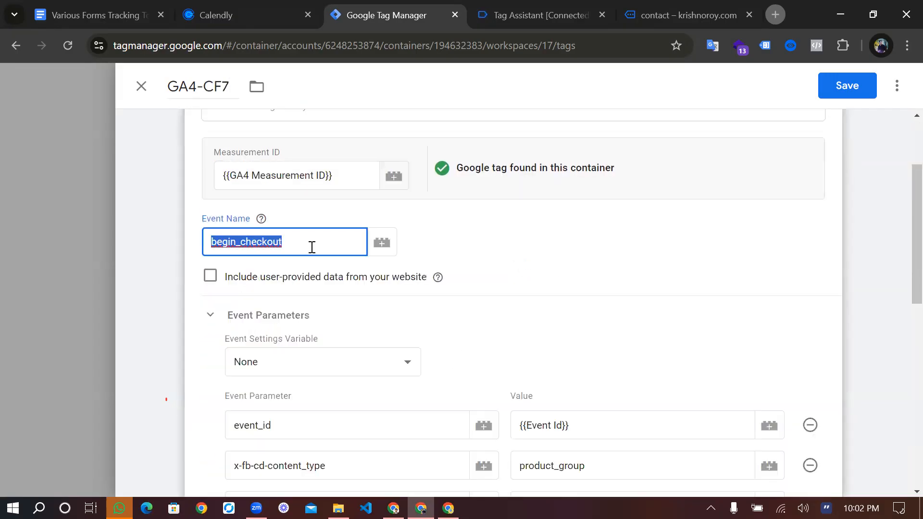
text(c)
key(BackSpace)
text(cf7_sub)
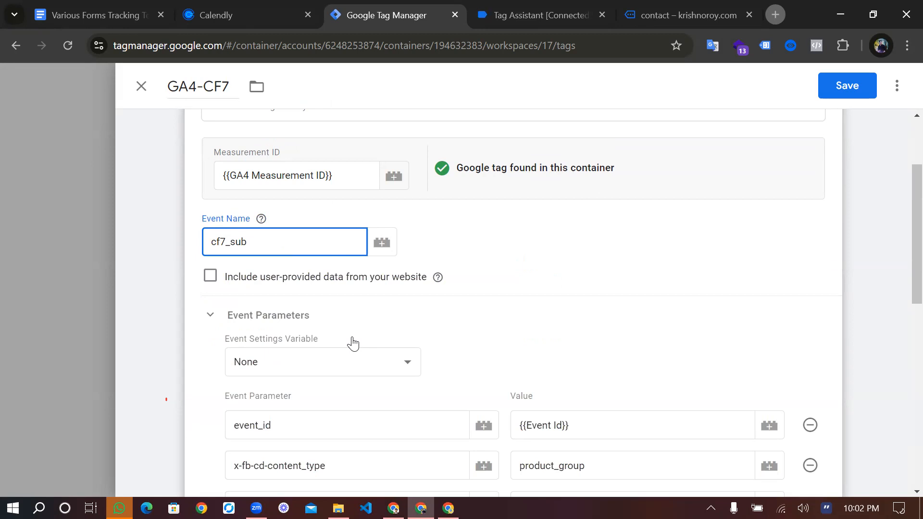
Remove all the copied event parameters from the GA4-CF7 tag
scroll(350, 341, down, 4)
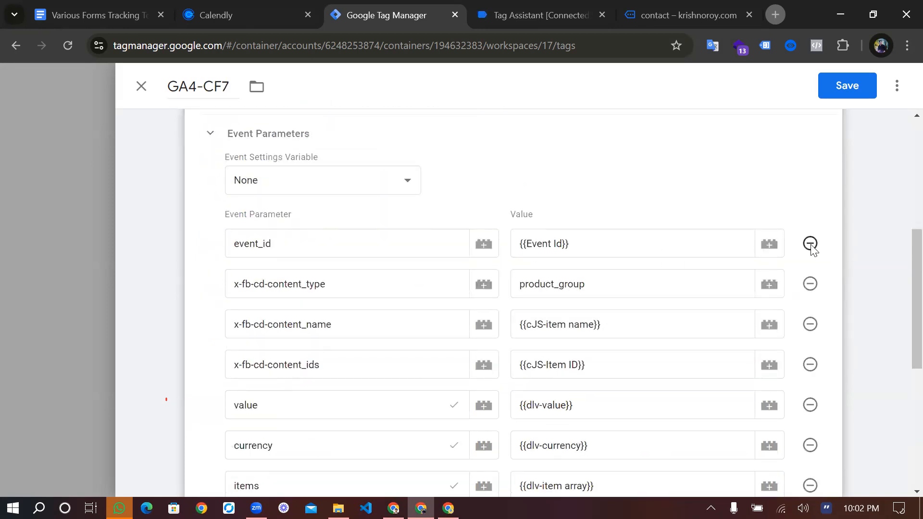
click(810, 244)
click(810, 244)
click(809, 244)
click(810, 244)
click(809, 244)
click(810, 244)
click(810, 244)
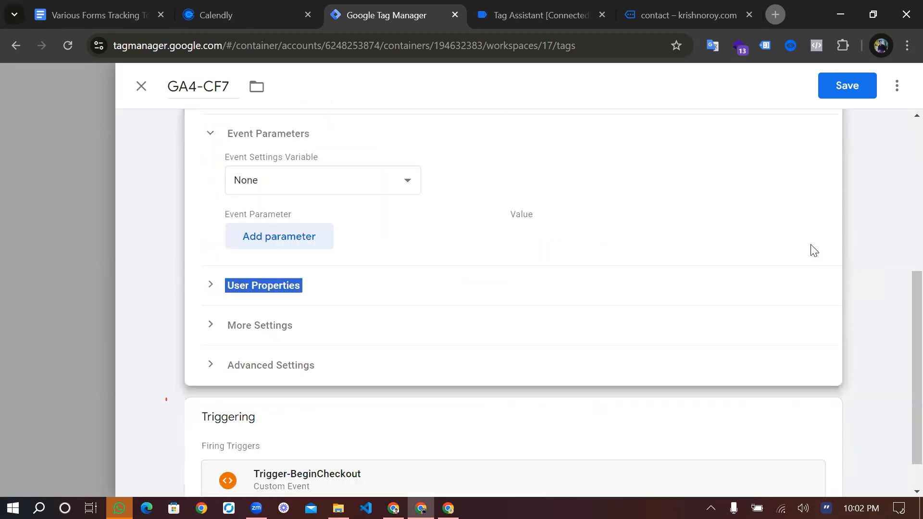
Replace the GA4-CF7 tag's Trigger-BeginCheckout firing trigger with the Event -CF7 trigger and save the tag
scroll(576, 337, down, 1)
click(823, 374)
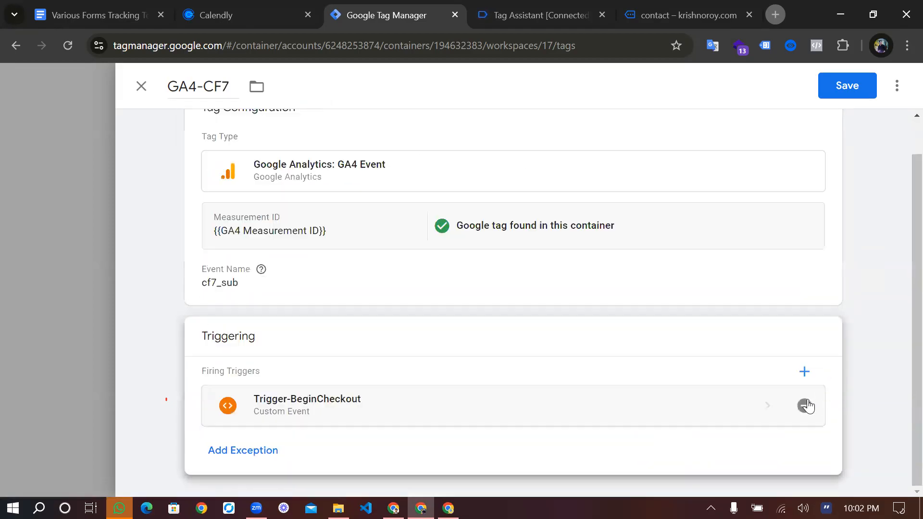
click(805, 405)
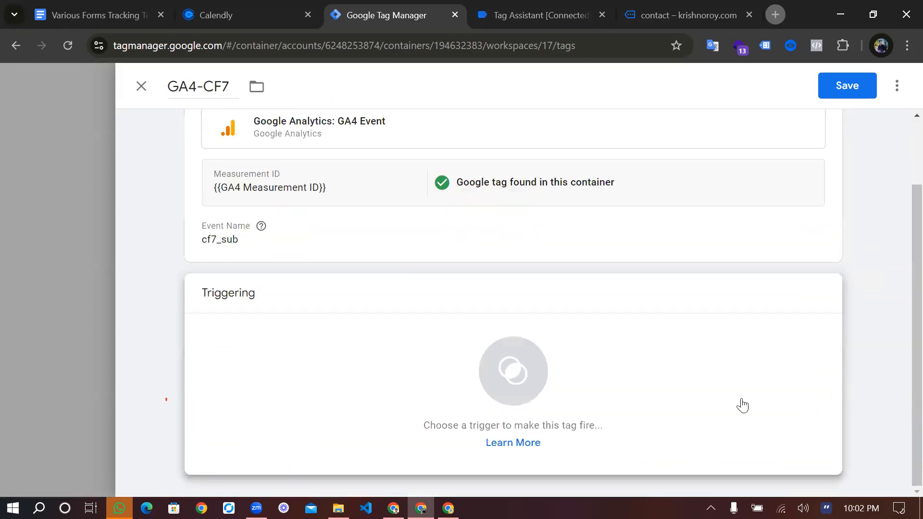
click(743, 405)
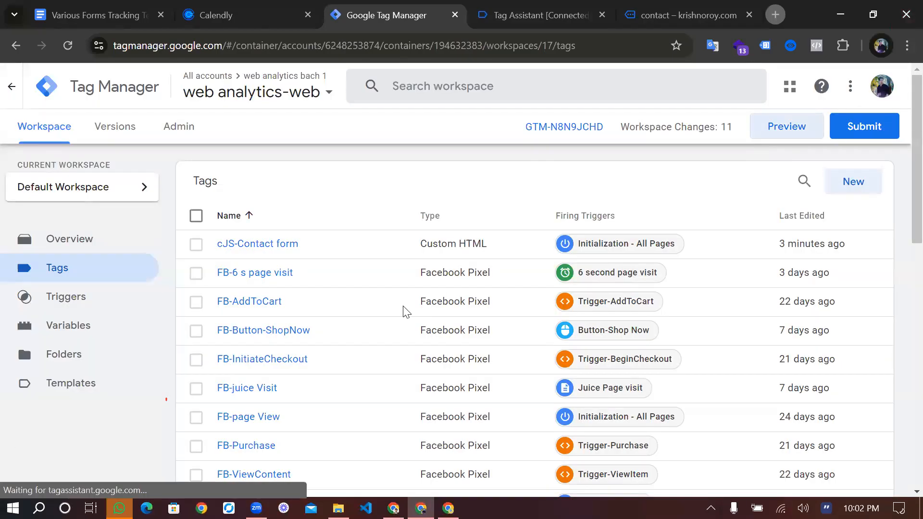
Reconnect the container preview to the store's site and open its contact page
click(559, 17)
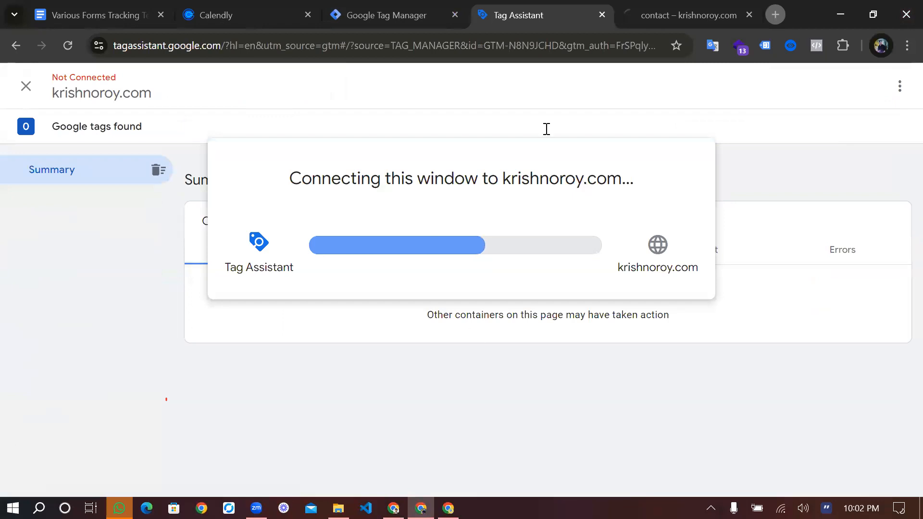
key(ctrl+Tab)
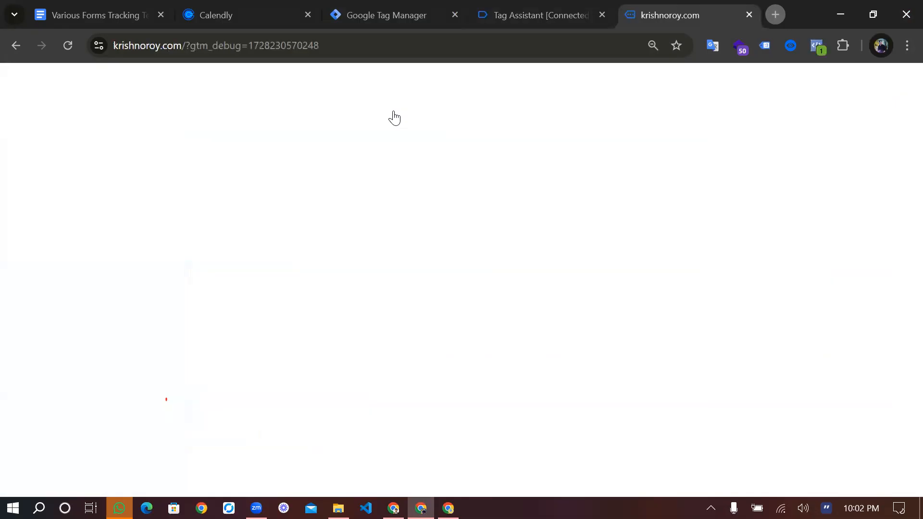
click(412, 98)
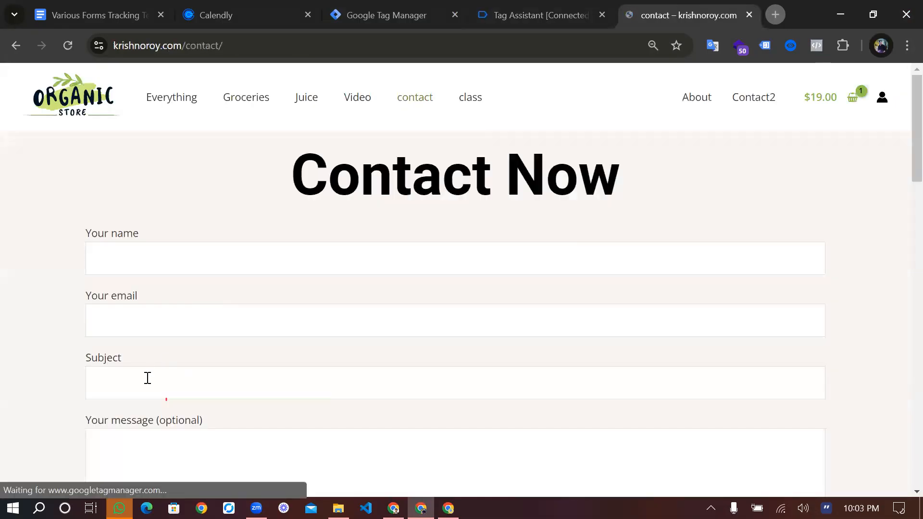
Fill the contact form with the saved name and e-mail, enter test as subject and message, and submit it
key(Down)
key(Return)
click(147, 378)
text(te)
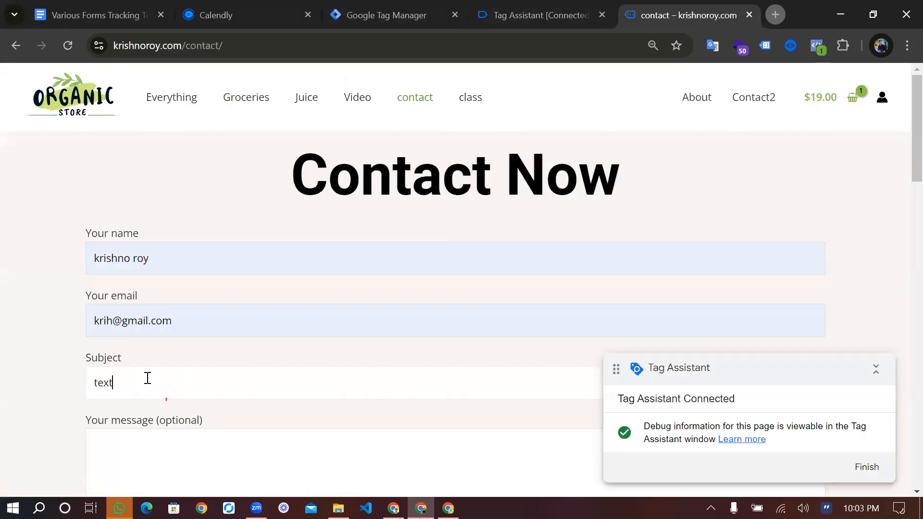
text(st)
scroll(147, 379, down, 2)
text(tes)
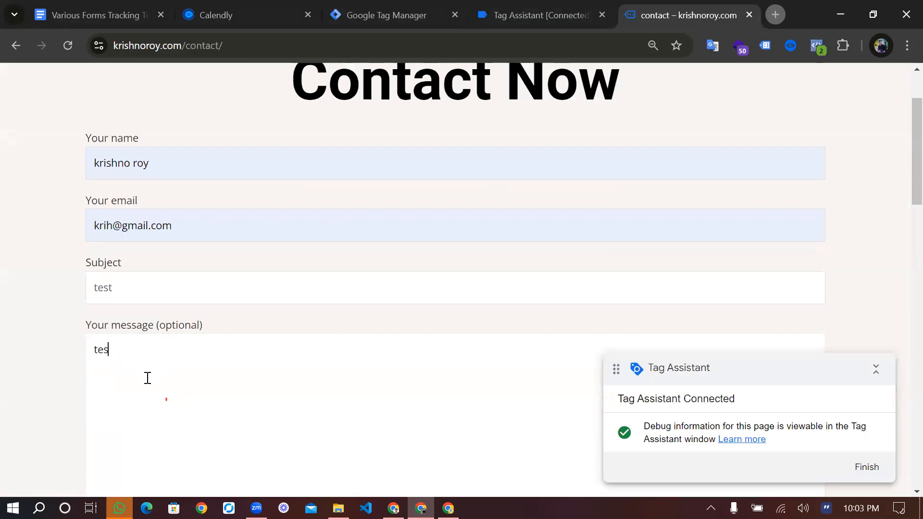
text(t)
scroll(142, 367, down, 5)
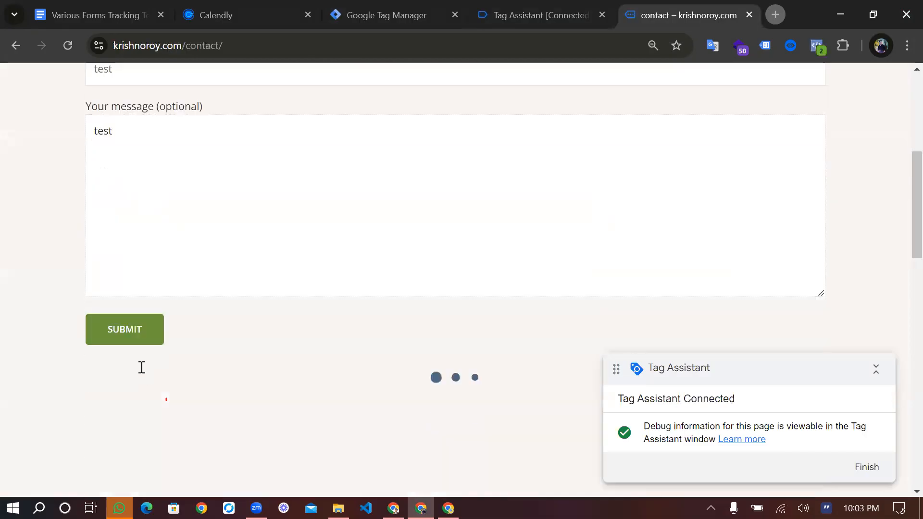
scroll(130, 308, down, 1)
click(143, 278)
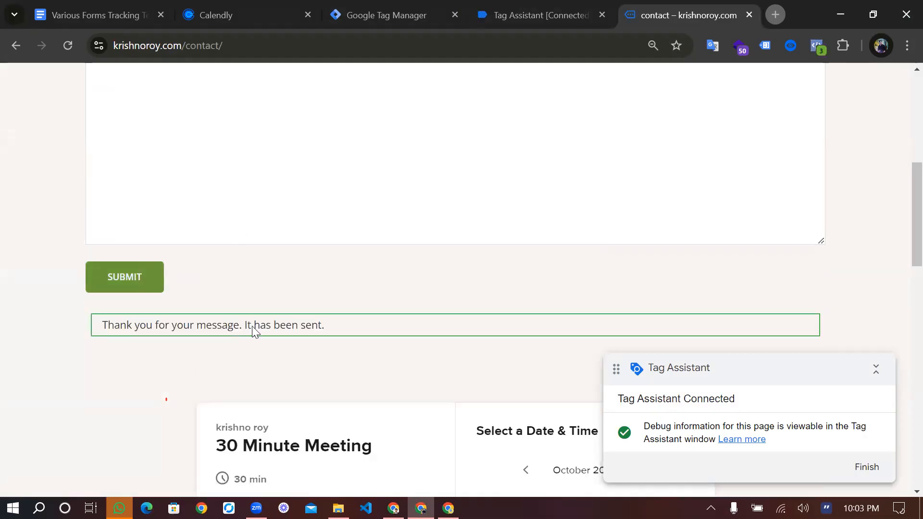
Check the fired tags in the Tag Assistant summary for the GA4-CF7 tag
key(ctrl+shift+Tab)
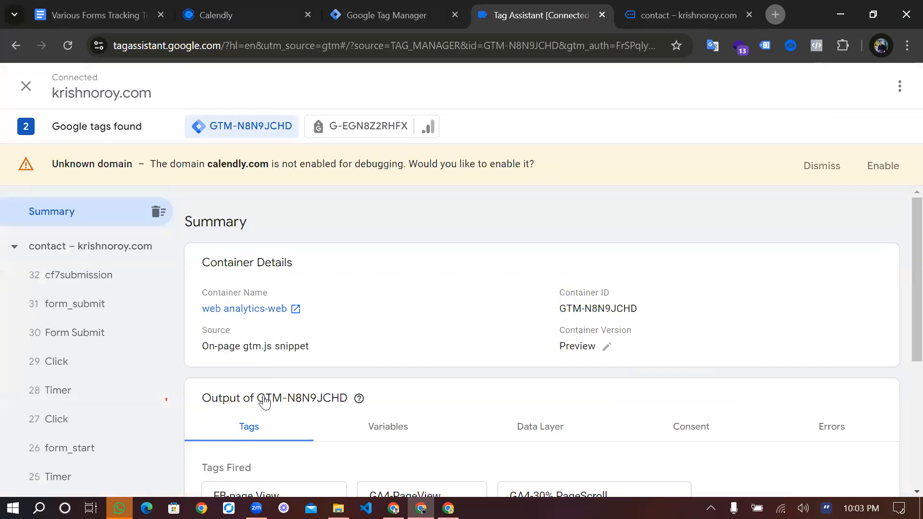
scroll(264, 401, down, 1)
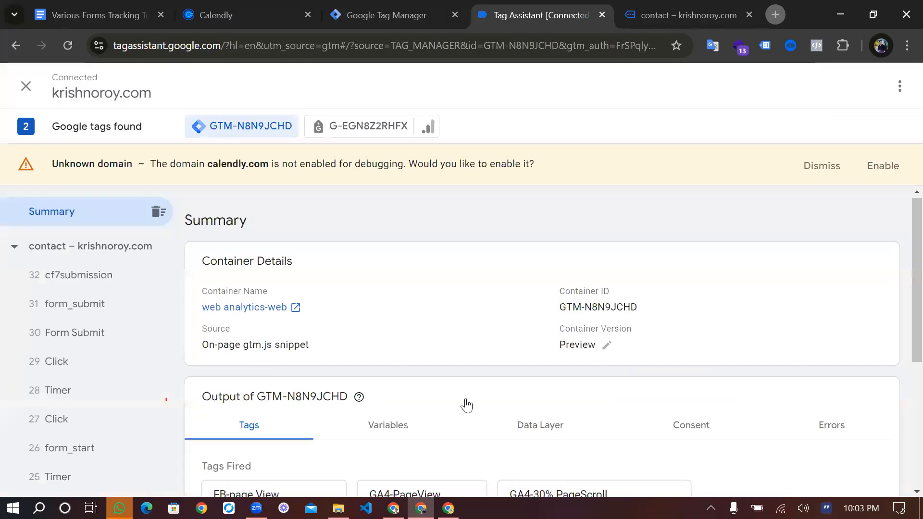
scroll(447, 404, down, 3)
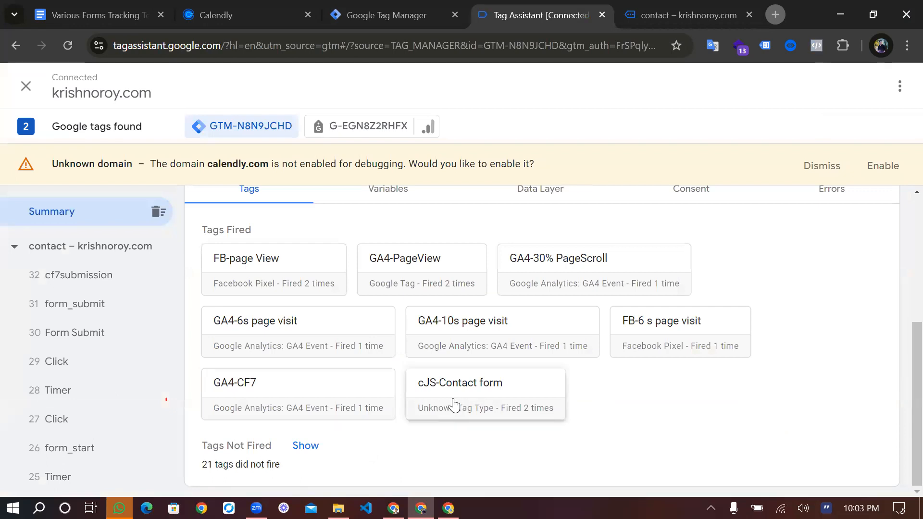
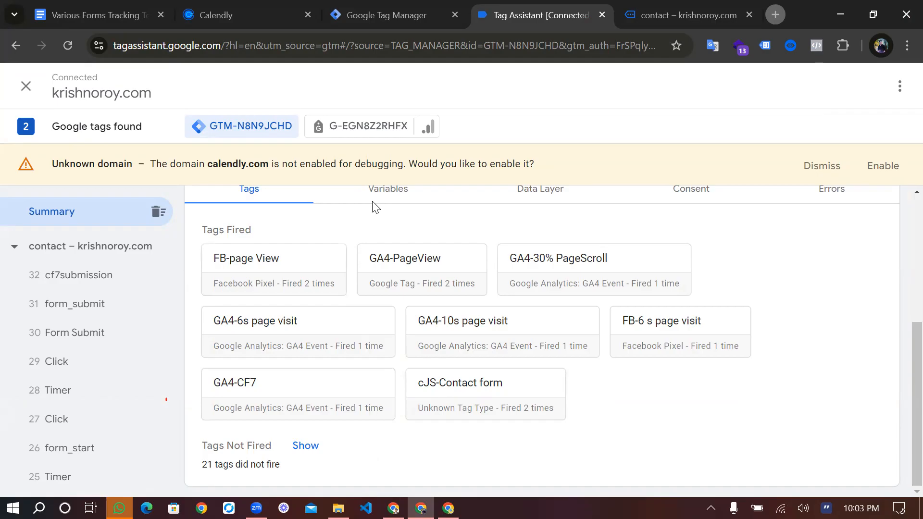
Open the cf7submission event and examine the submitted form fields in its data layer push
scroll(337, 216, up, 5)
click(96, 274)
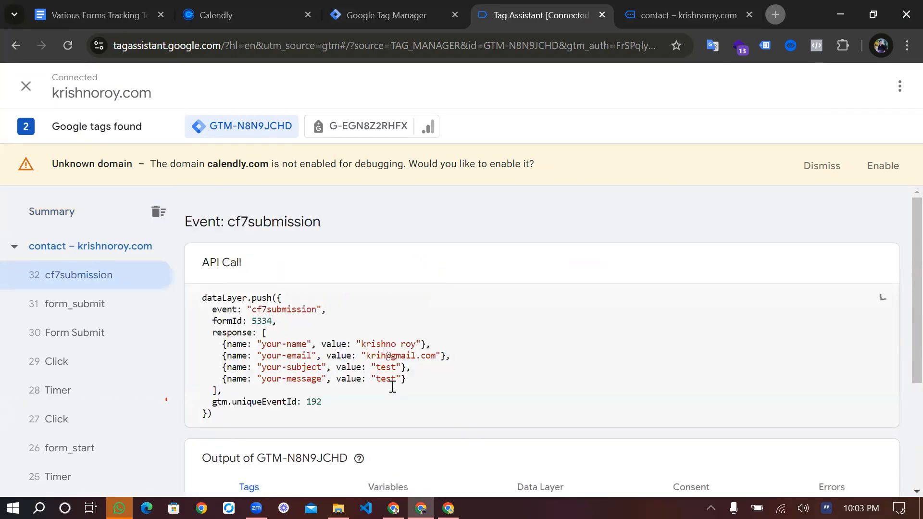
drag(222, 344, 395, 387)
click(394, 387)
Look up the customer information variable format for Contact Form 7 in the Google Docs tracking notes
click(117, 7)
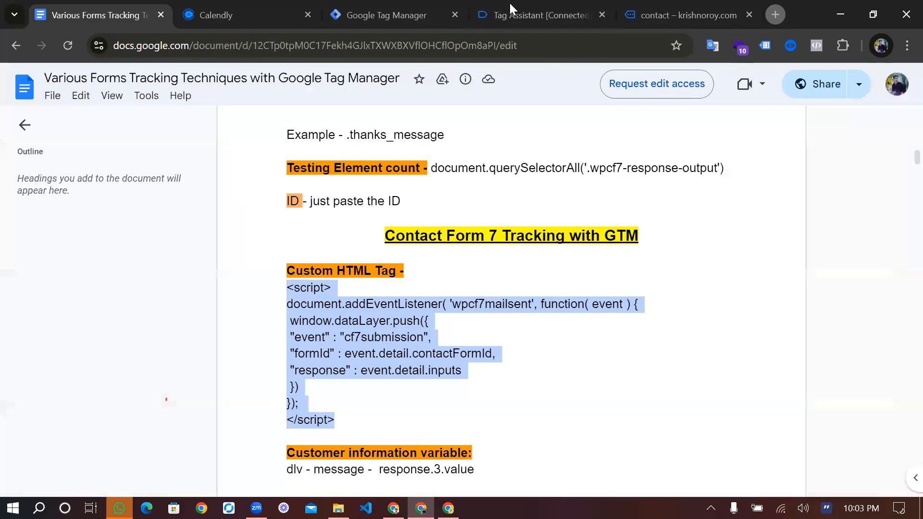
scroll(336, 347, down, 2)
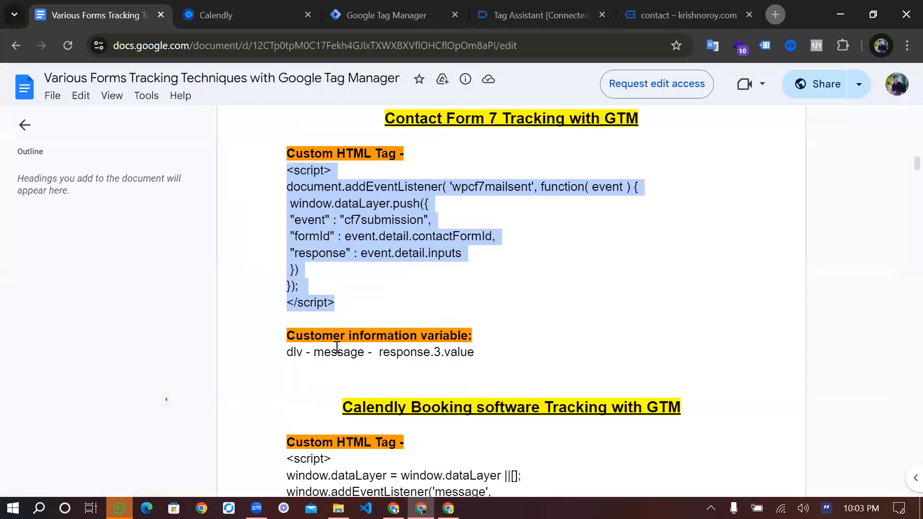
key(ctrl+shift+Tab)
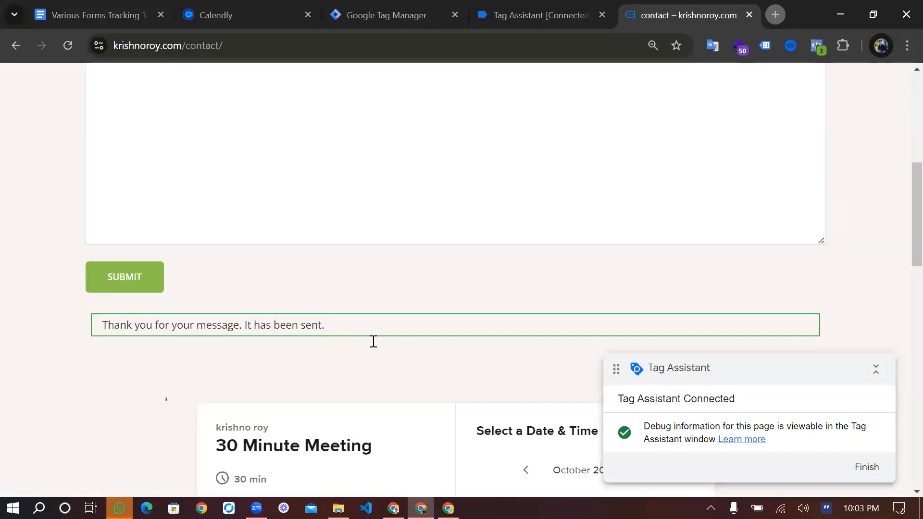
key(ctrl+shift+Tab)
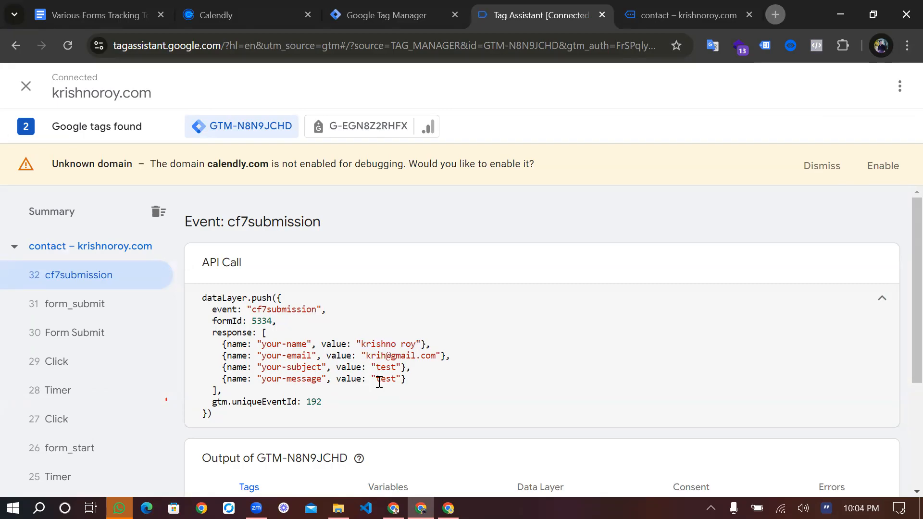
Review the response array's fields in the cf7submission data layer push and select the response key
double_click(235, 335)
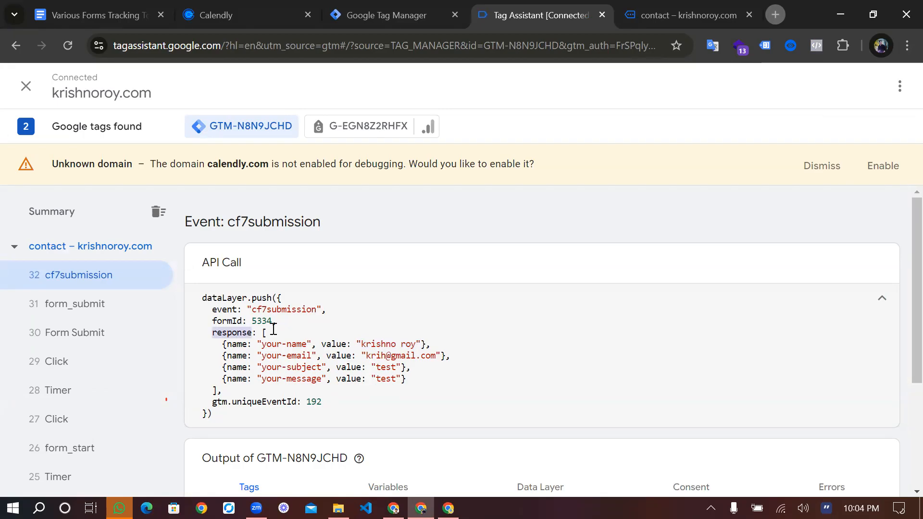
drag(217, 345, 308, 381)
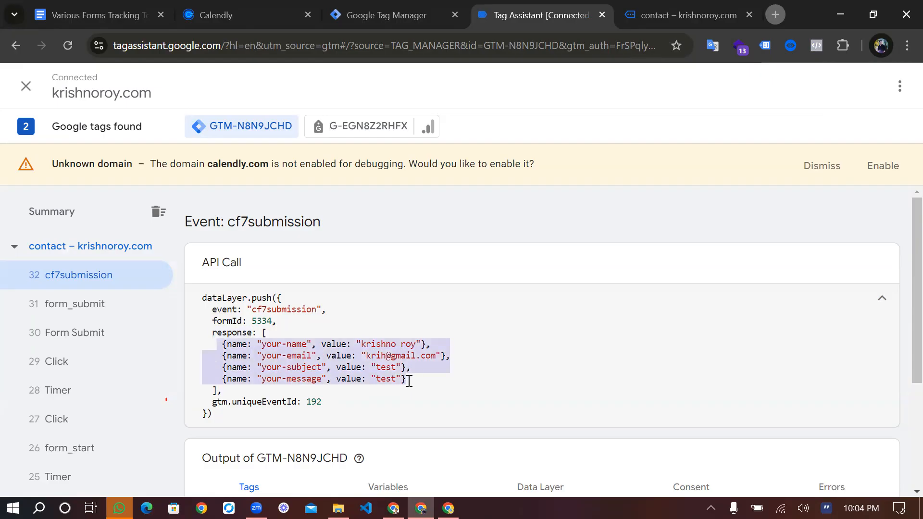
click(228, 329)
double_click(228, 331)
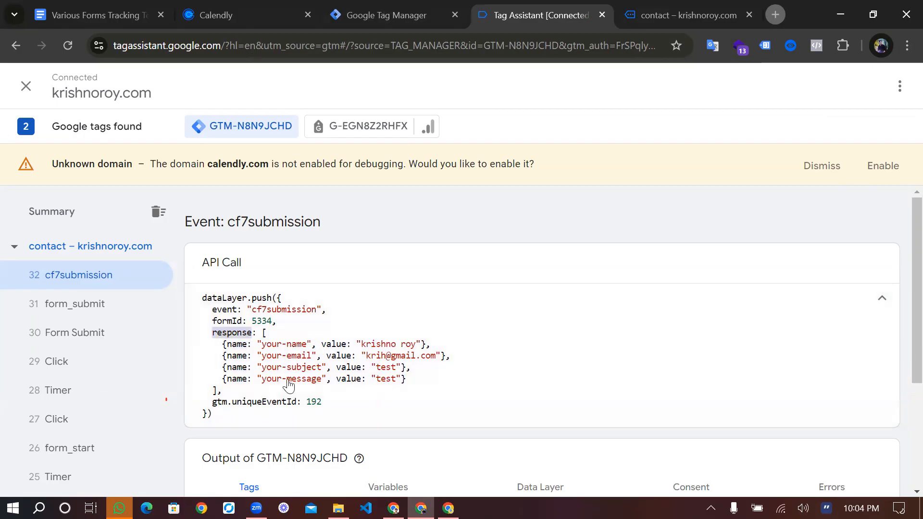
Open the GA4-CF7 tag in Tag Manager for editing and add an empty event parameter row
key(ctrl+shift+Tab)
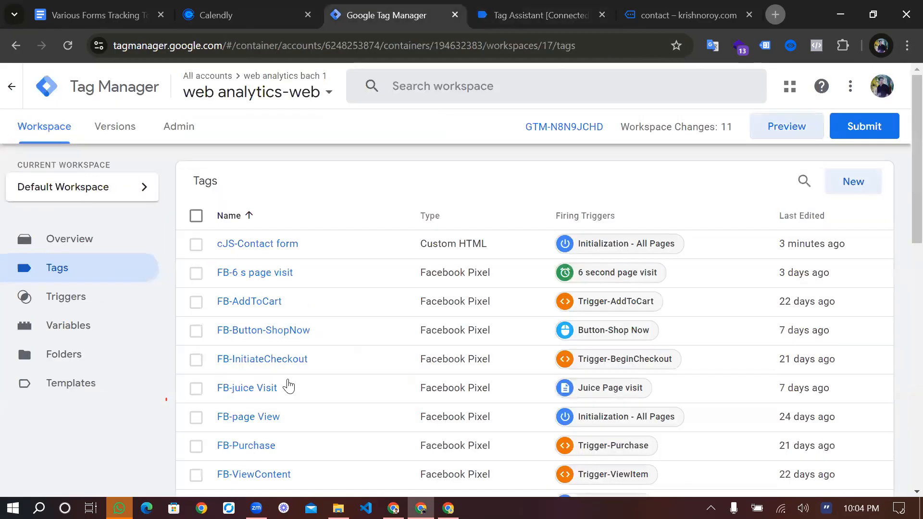
scroll(289, 384, down, 2)
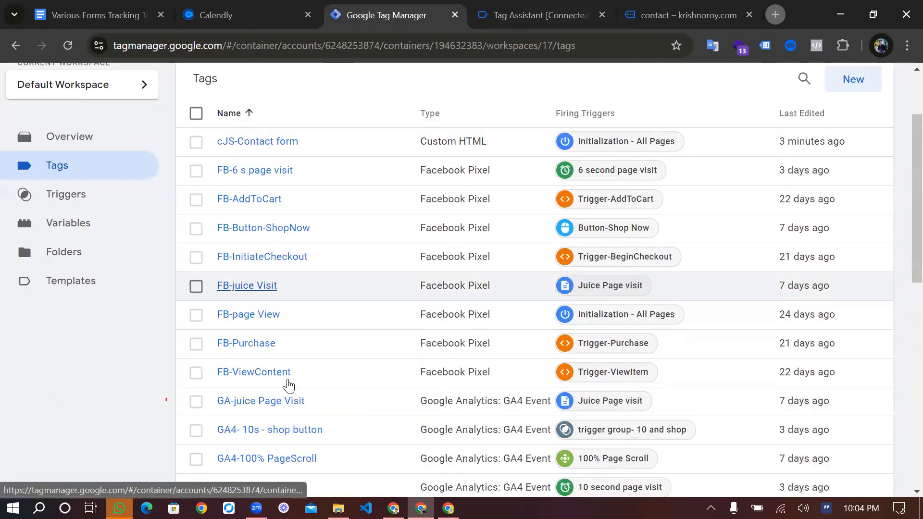
scroll(288, 384, down, 1)
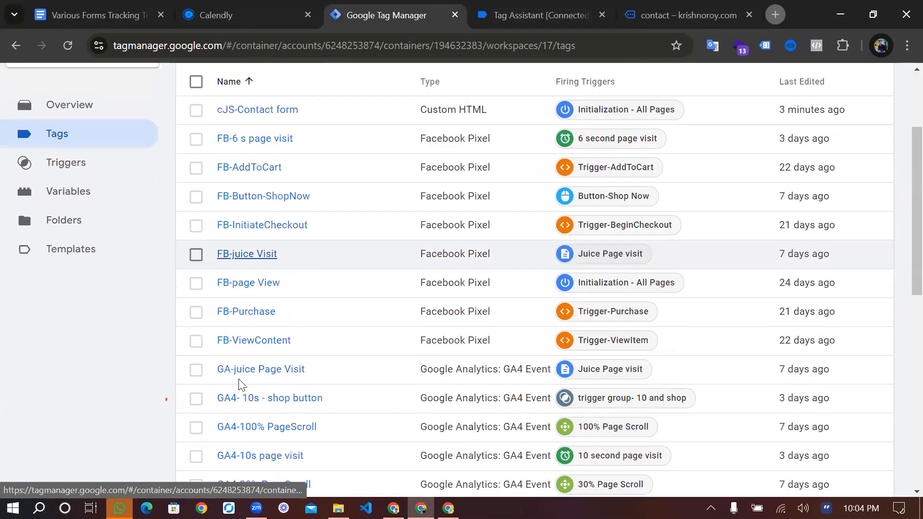
scroll(239, 385, down, 6)
click(239, 382)
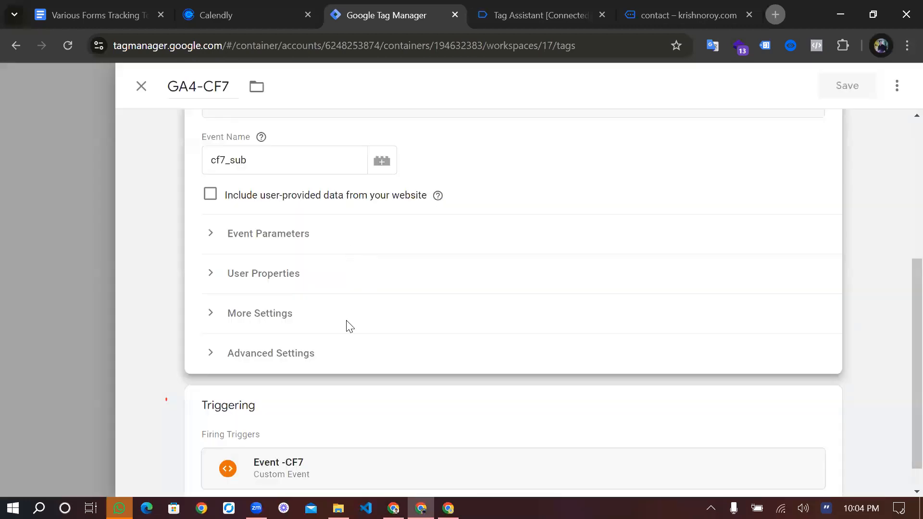
click(268, 233)
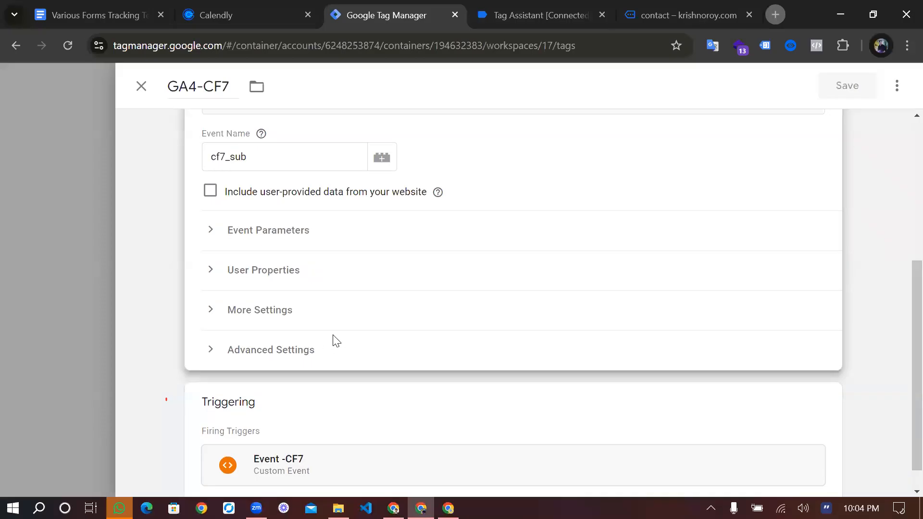
click(332, 335)
click(356, 347)
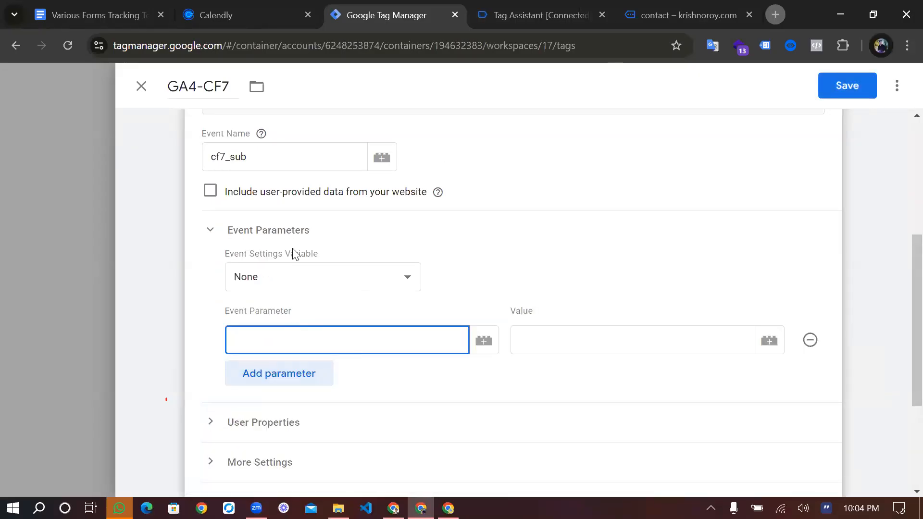
Check the submitted data in the preview and enter name as the GA4-CF7 tag's event parameter
key(ctrl+Tab)
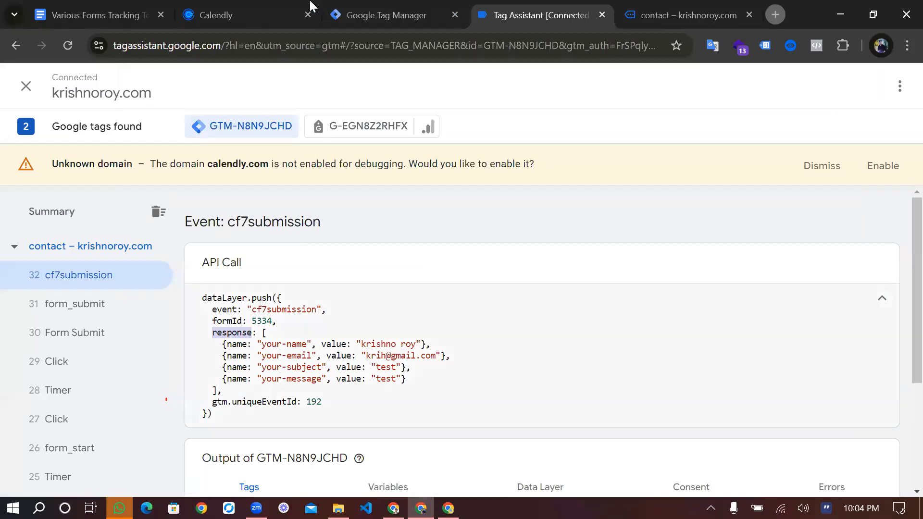
key(ctrl+Tab)
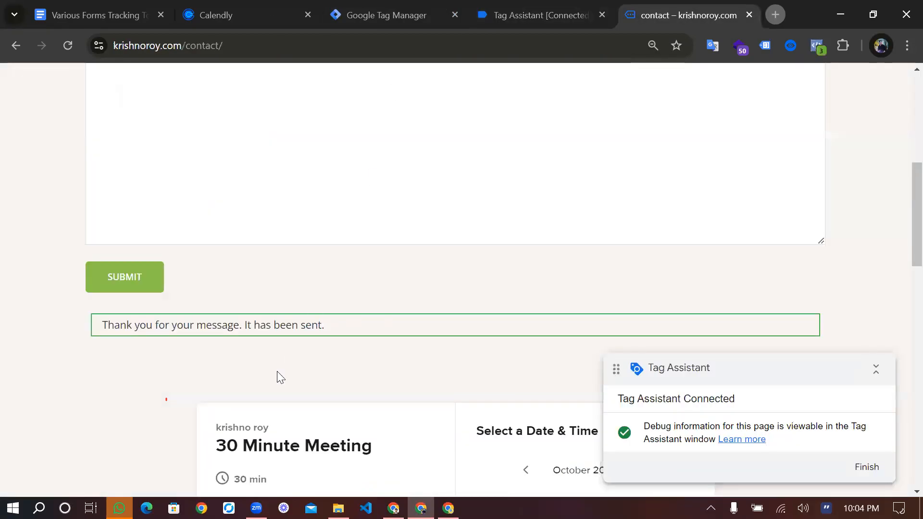
key(ctrl+shift+Tab)
key(ctrl+shift+Tab)
key(BackSpace)
key(BackSpace)
key(BackSpace)
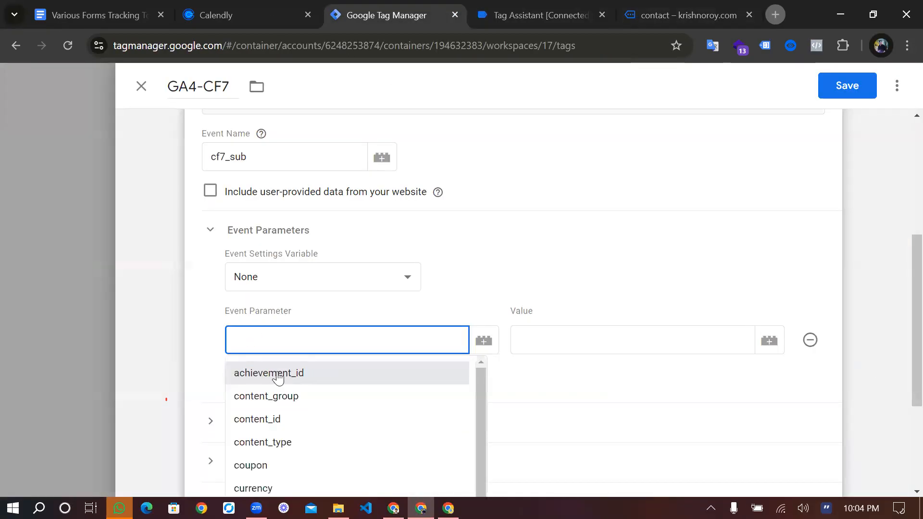
text(name)
click(554, 353)
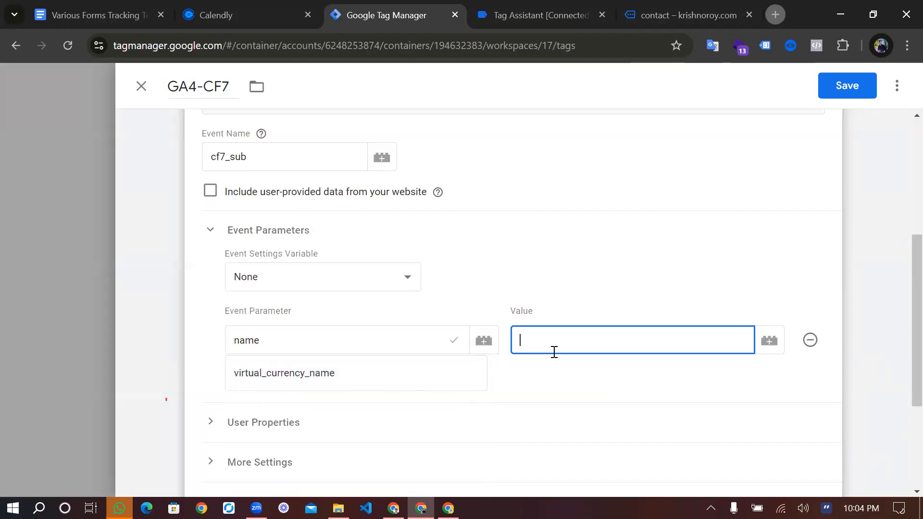
Create a Data Layer Variable for the name parameter's value, with the data layer variable name response.0.value
click(769, 342)
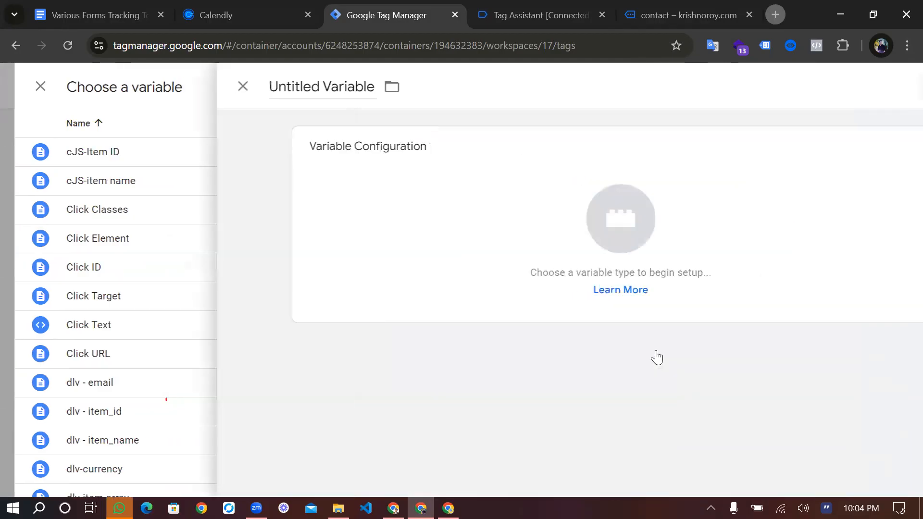
click(603, 293)
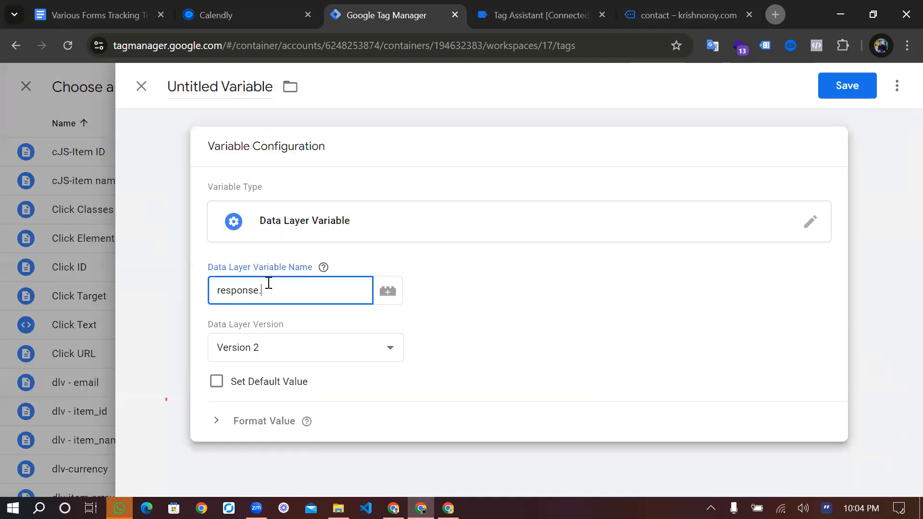
text(0.)
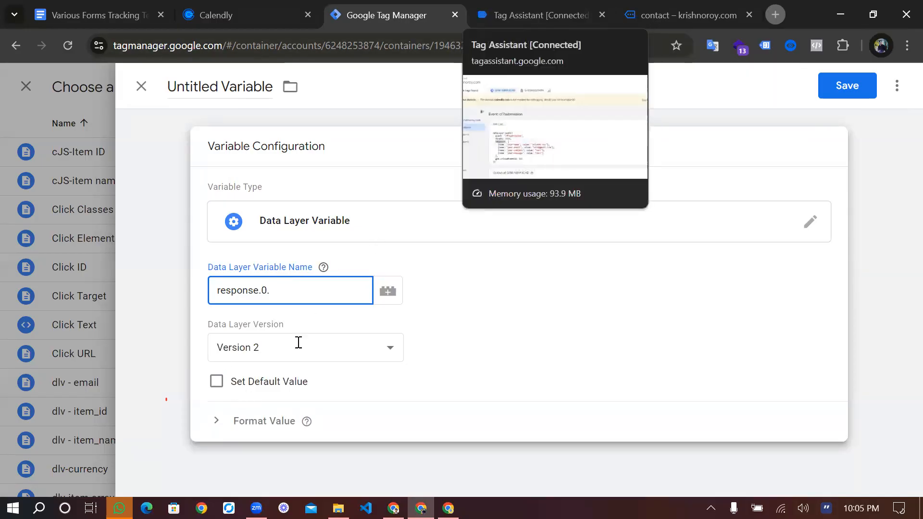
key(ctrl+Tab)
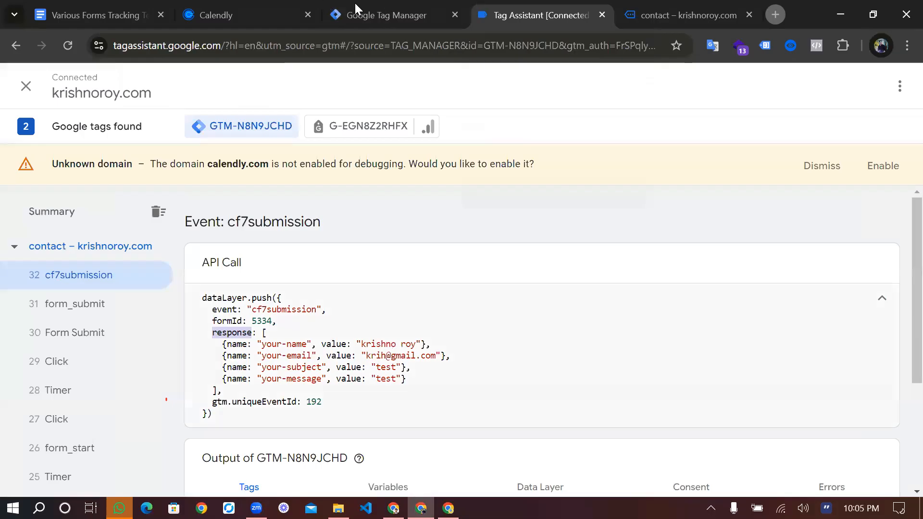
double_click(331, 345)
key(ctrl+c)
key(ctrl+shift+Tab)
key(ctrl+v)
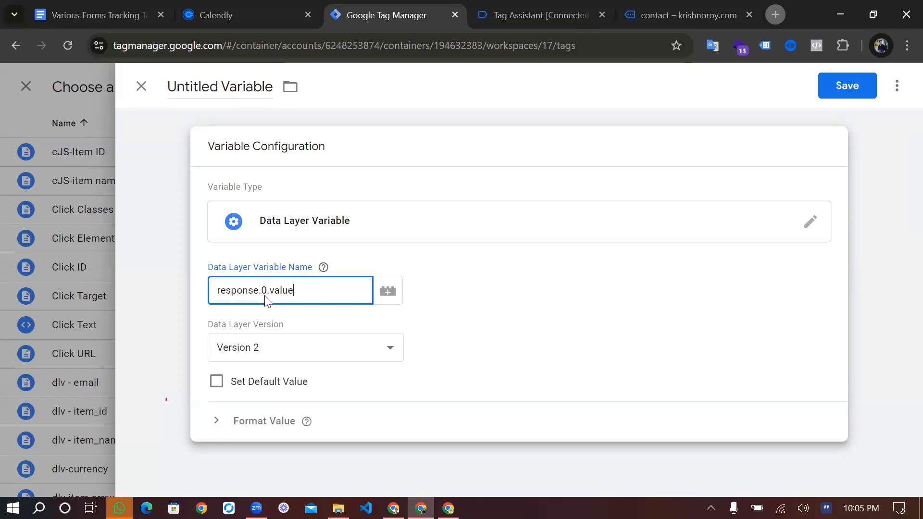
Name the variable dlv-cf7 name and save it as the name parameter's value
click(259, 83)
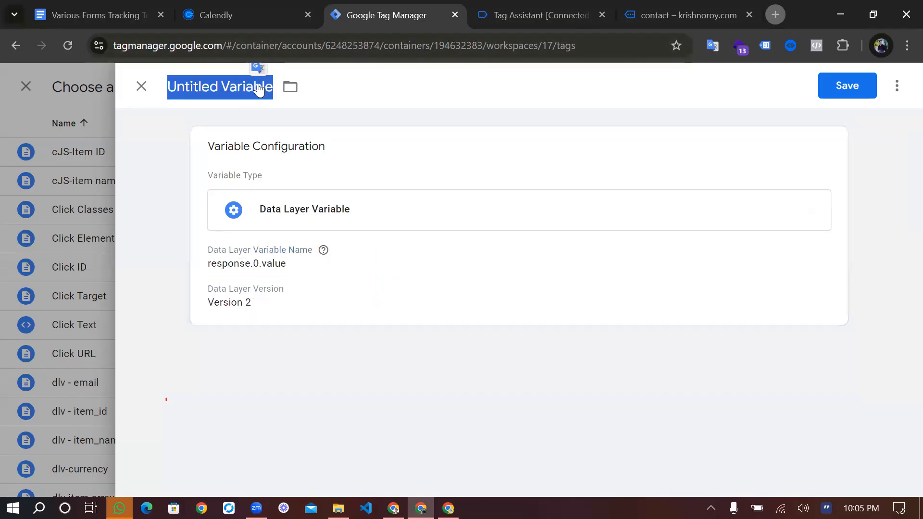
key(BackSpace)
text(dlv)
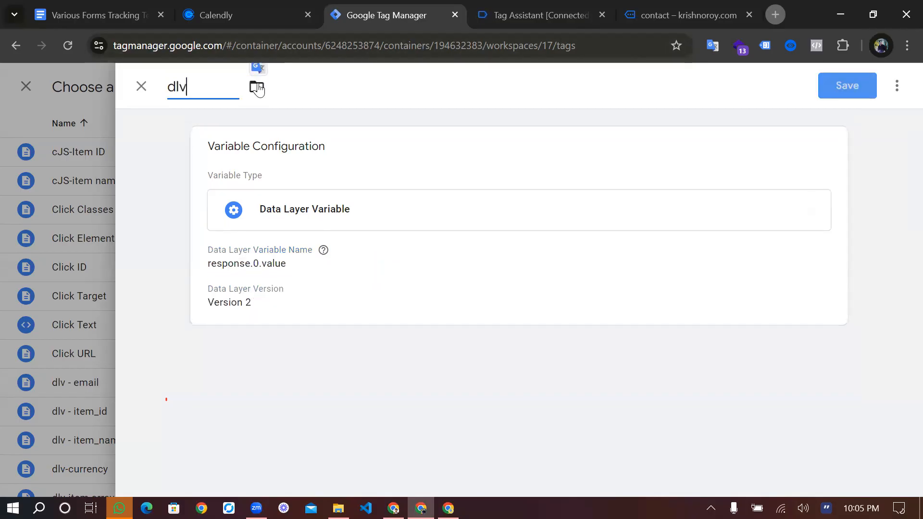
text(-cf)
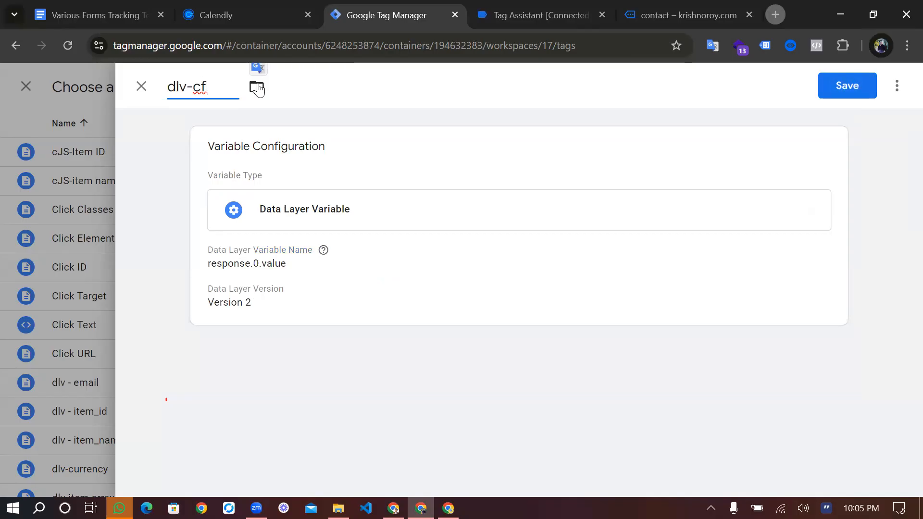
text(7 name)
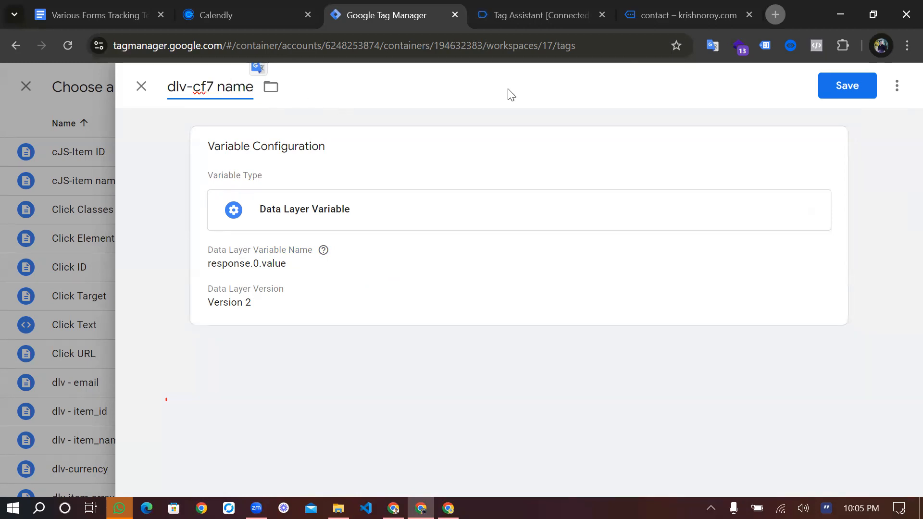
click(839, 89)
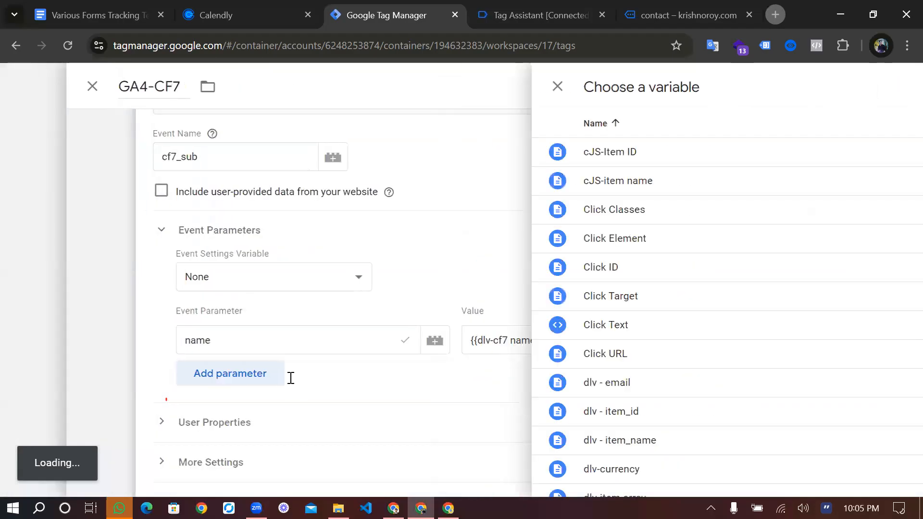
click(291, 379)
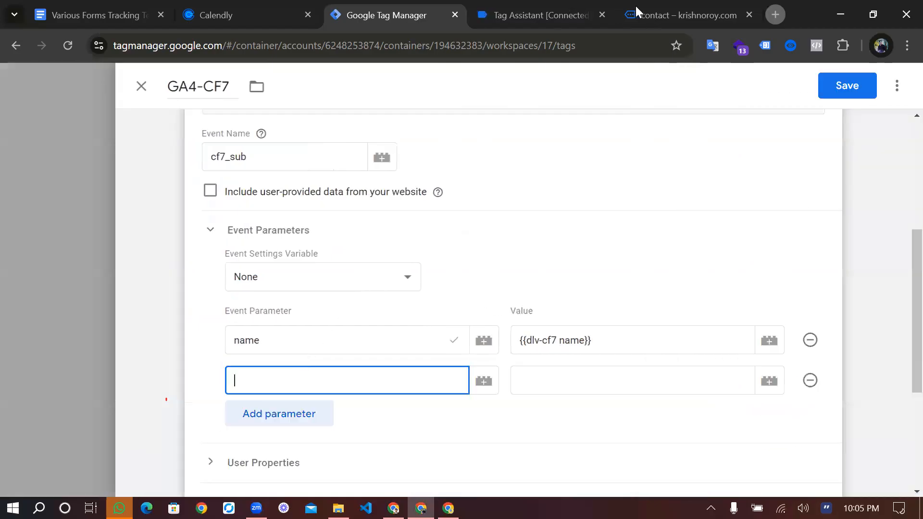
click(543, 15)
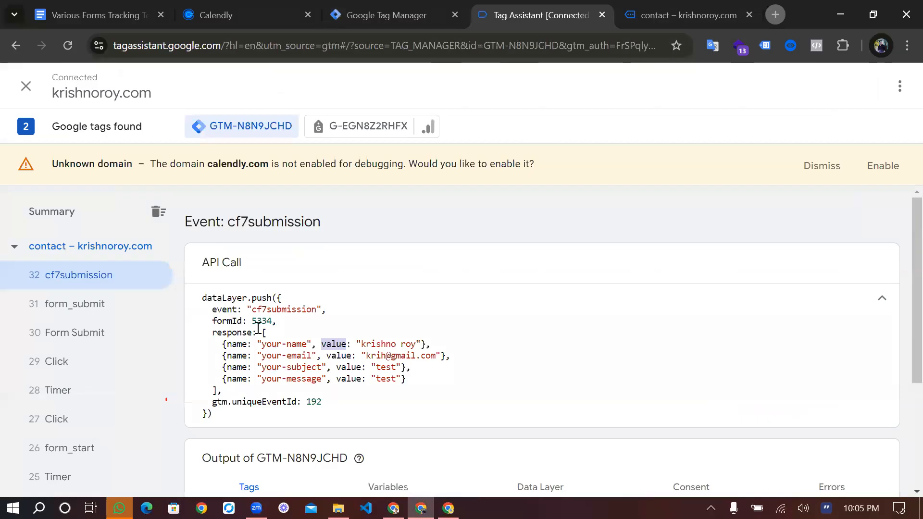
key(ctrl+Tab)
click(381, 13)
text(email)
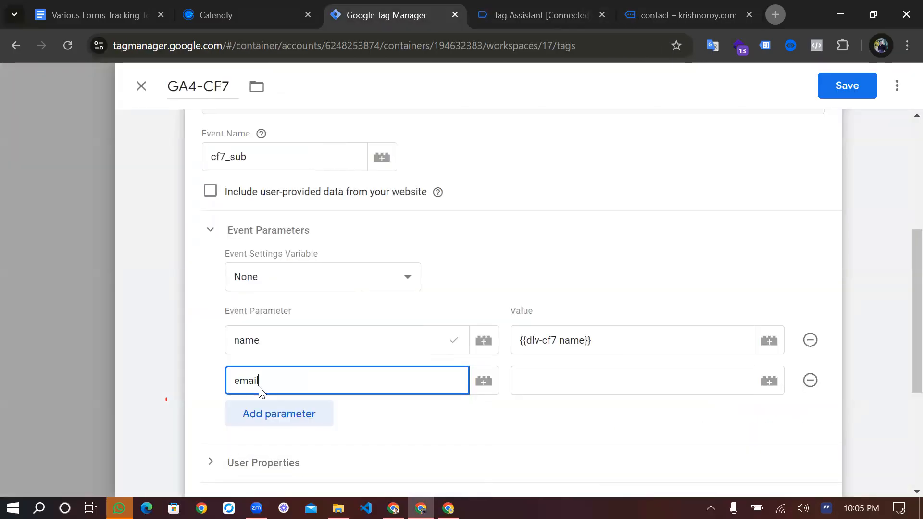
click(580, 386)
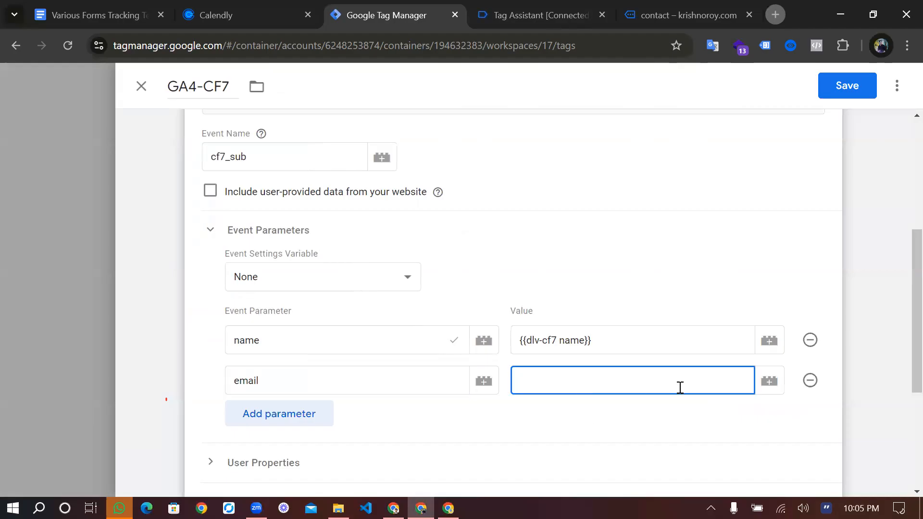
click(768, 387)
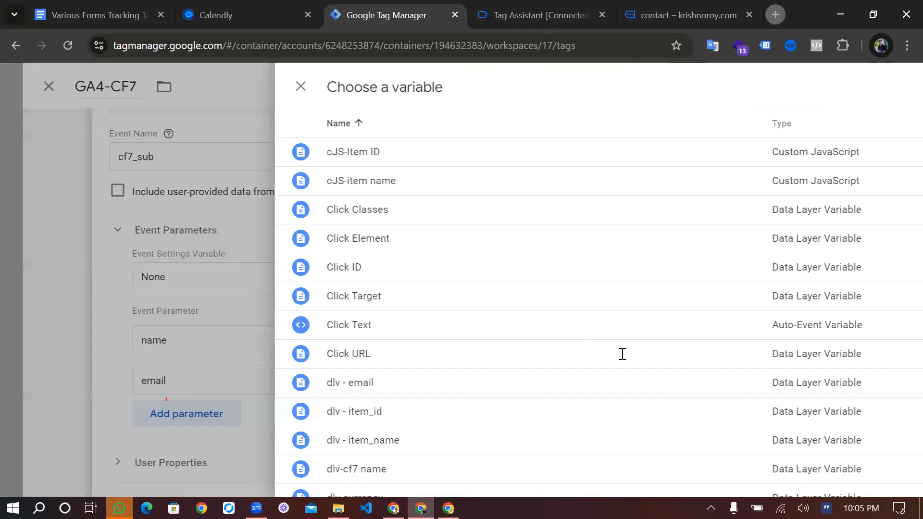
click(761, 380)
Save the GA4-CF7 tag with its name event parameter
scroll(519, 375, down, 4)
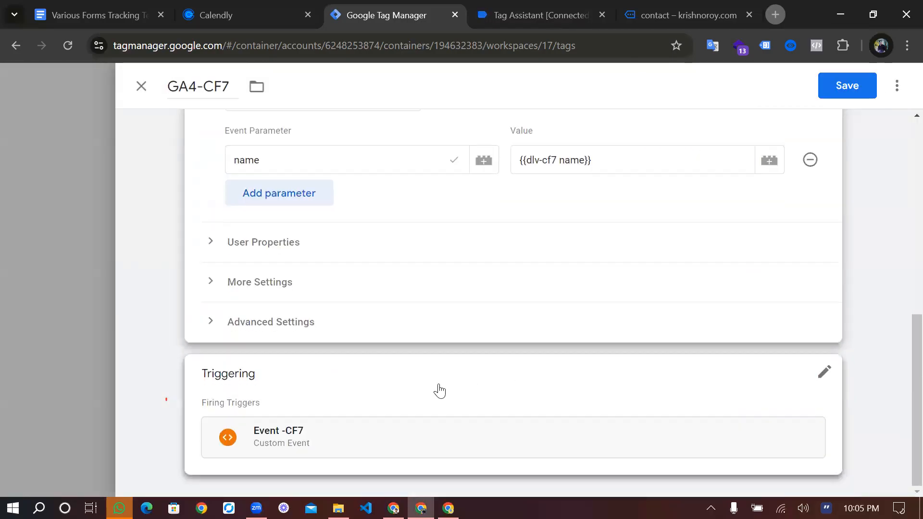
click(846, 87)
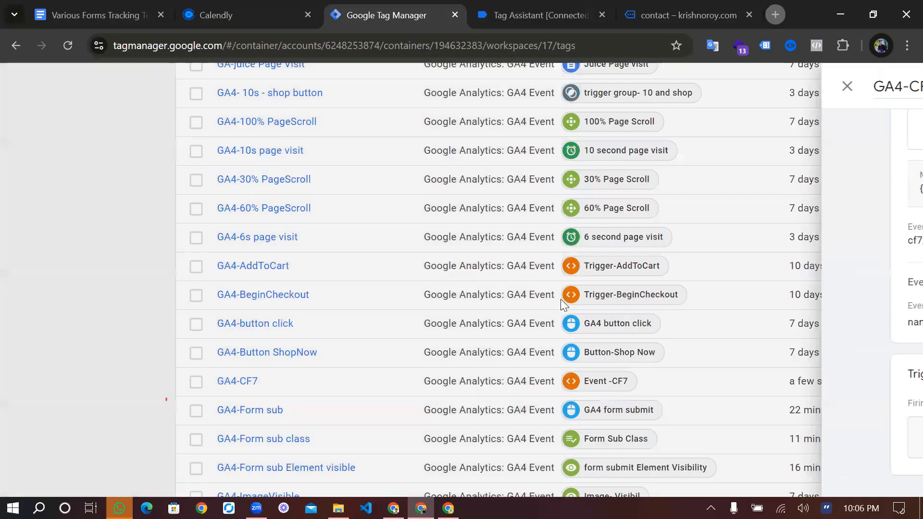
Reconnect the Tag Assistant preview to the store site and open its contact page
key(ctrl+Tab)
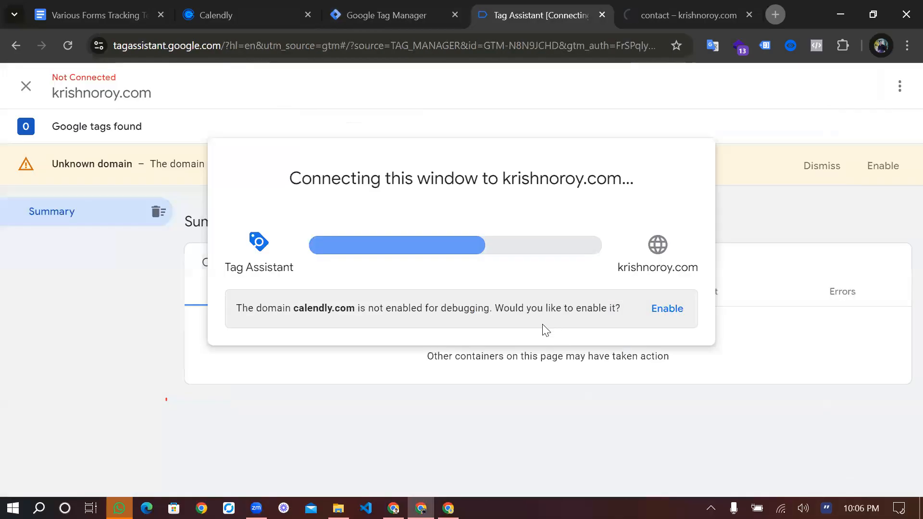
click(476, 335)
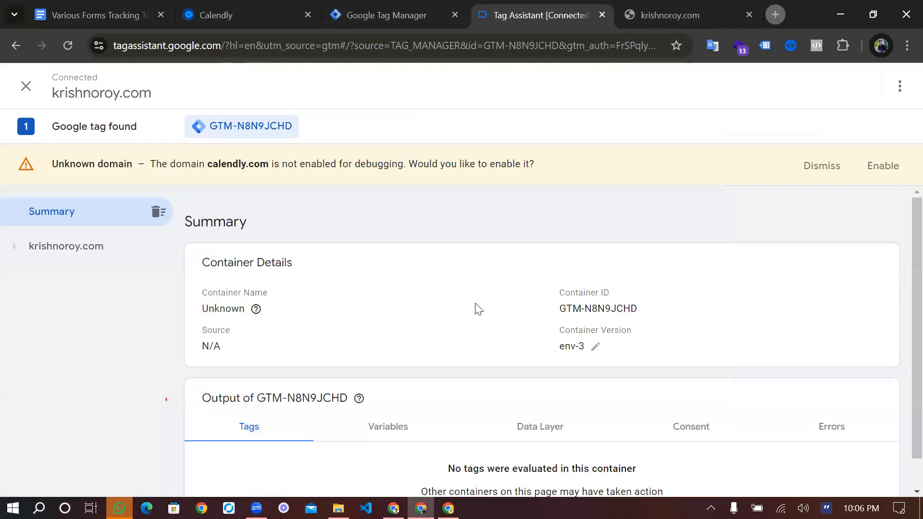
key(ctrl+Tab)
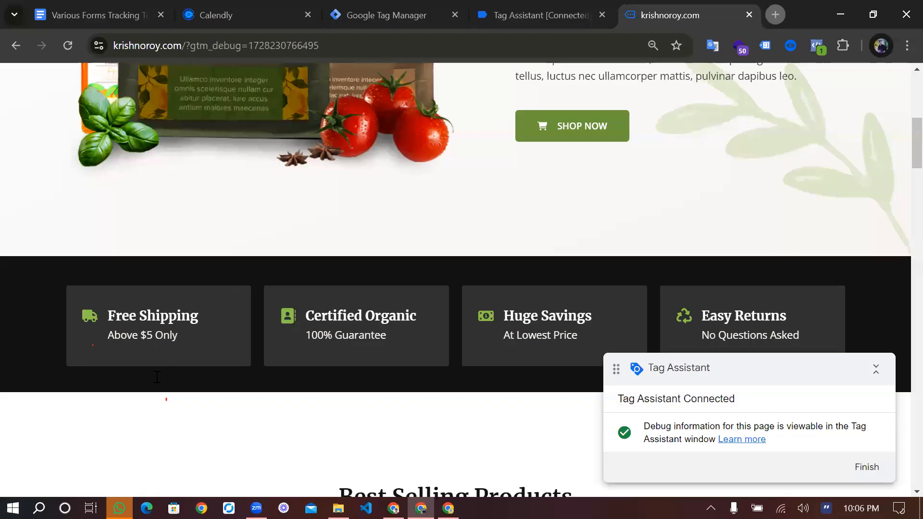
scroll(226, 308, up, 7)
click(415, 97)
Try to fill in the contact form's name and email from the saved address, and enter test as the subject
key(Tab)
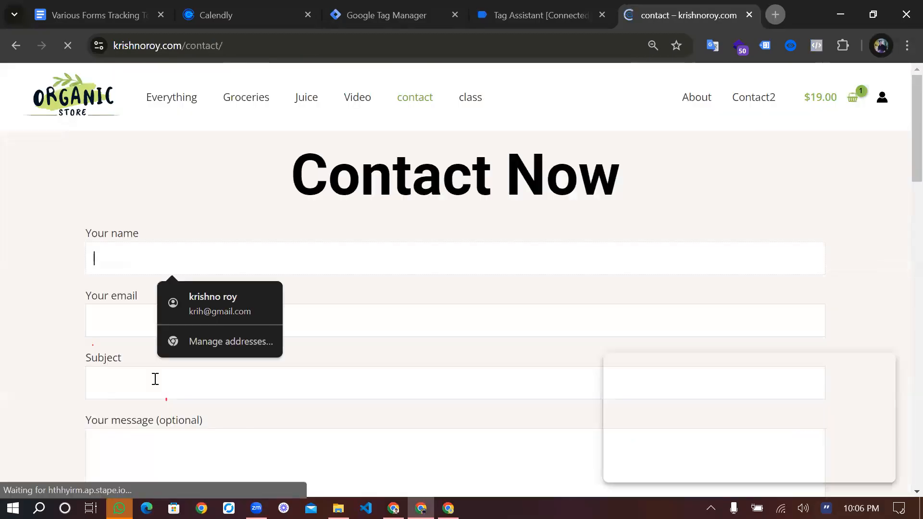
key(Down)
click(156, 379)
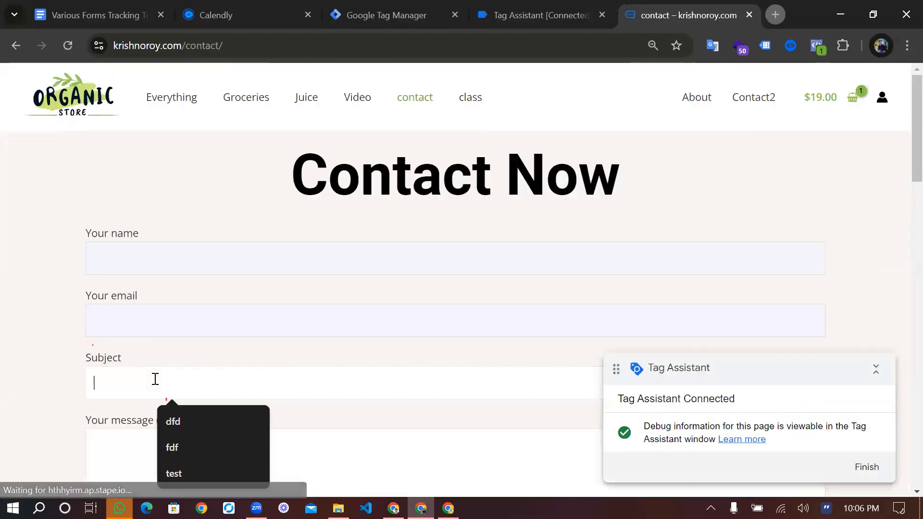
text(test)
Fill in the saved name and email again, enter test as the message, and submit the contact form
click(151, 454)
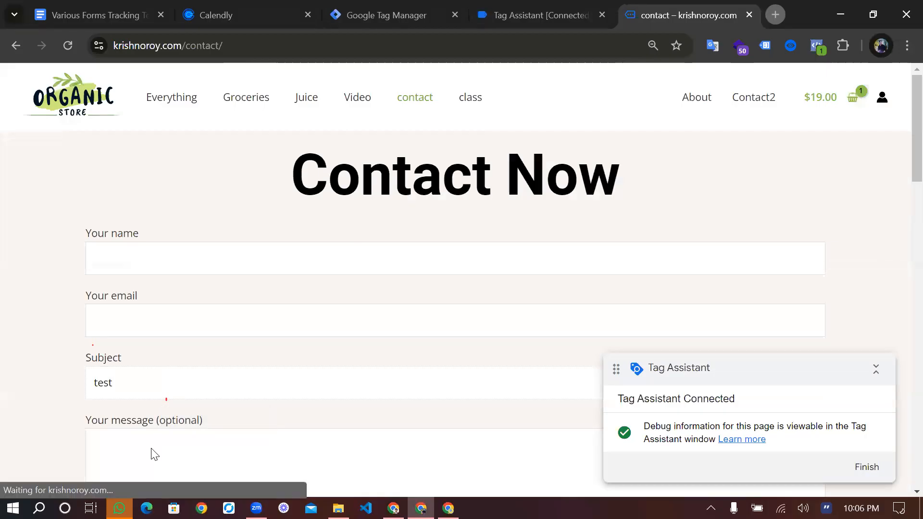
text(t)
scroll(163, 225, down, 1)
click(163, 224)
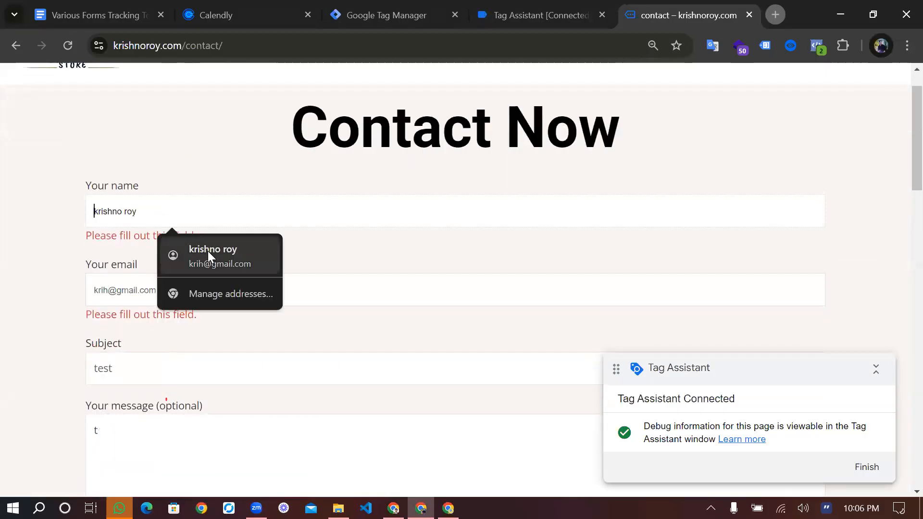
click(207, 251)
click(131, 421)
text(est)
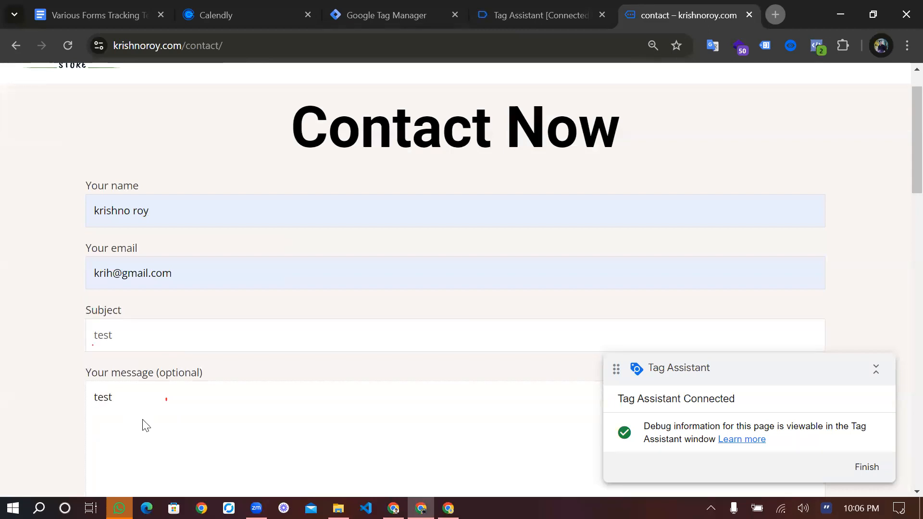
scroll(143, 424, down, 4)
click(136, 399)
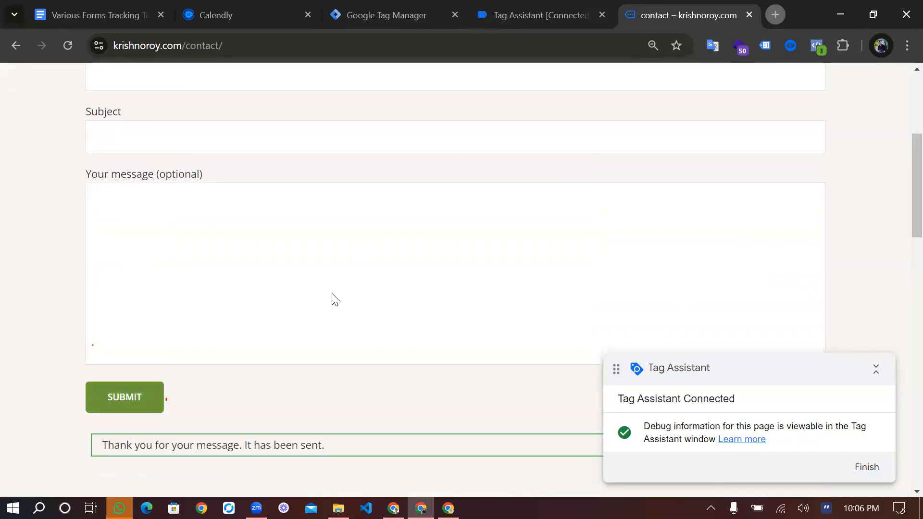
Return to Tag Assistant and open the variables of the latest cf7submission event
key(ctrl+shift+Tab)
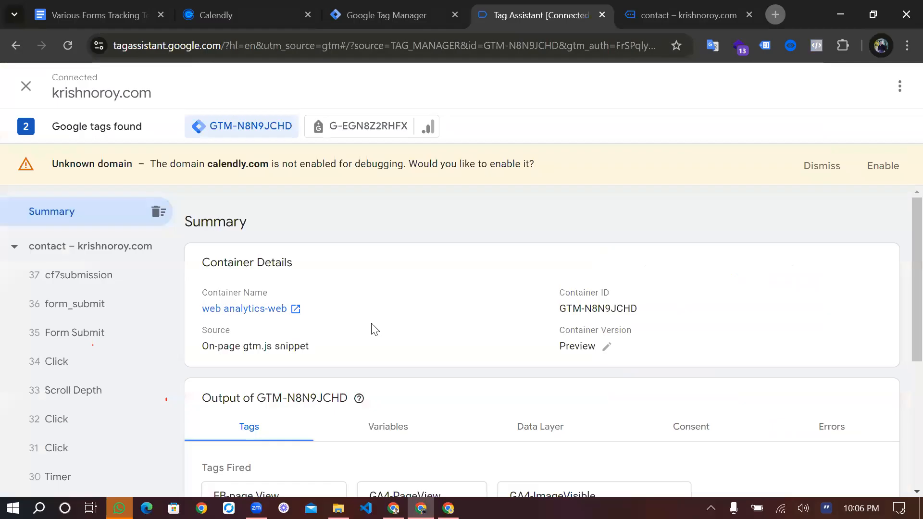
scroll(416, 212, down, 5)
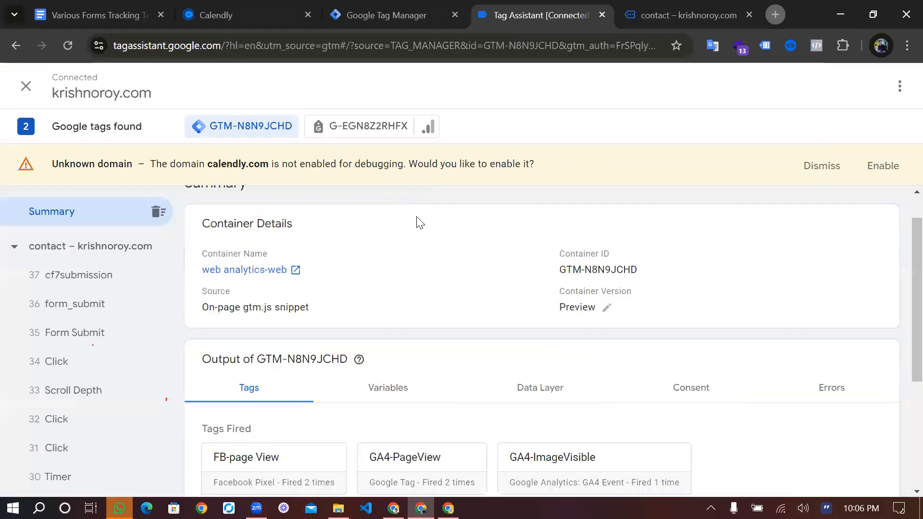
click(388, 199)
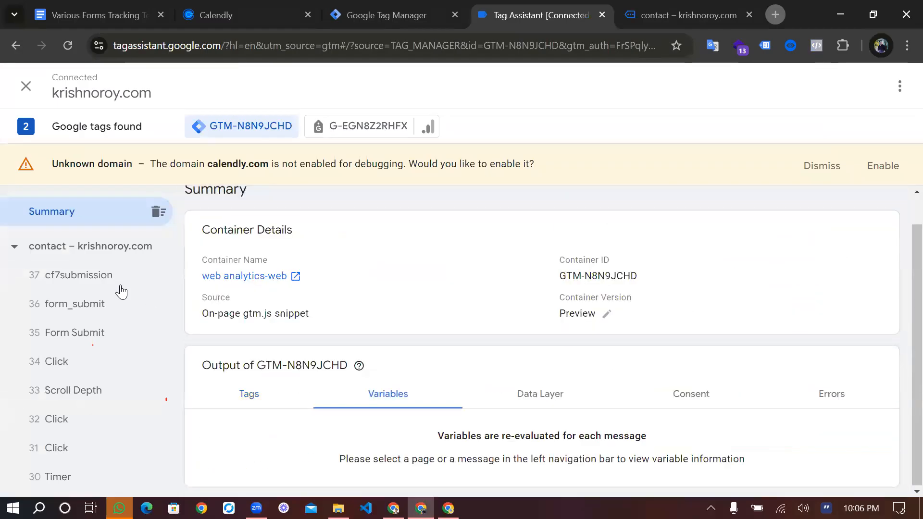
click(101, 283)
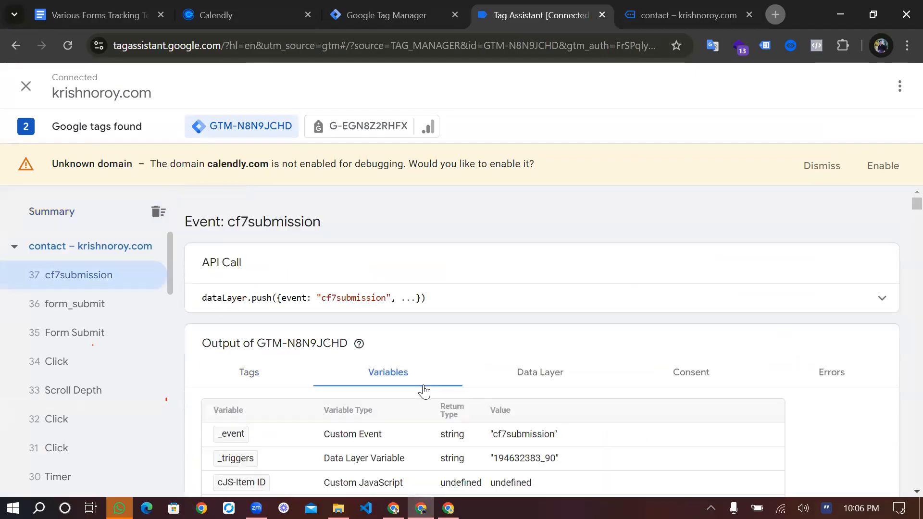
Find the dlv-cf7 name variable in the cf7submission event's variables and examine the value it captured
scroll(424, 392, down, 1)
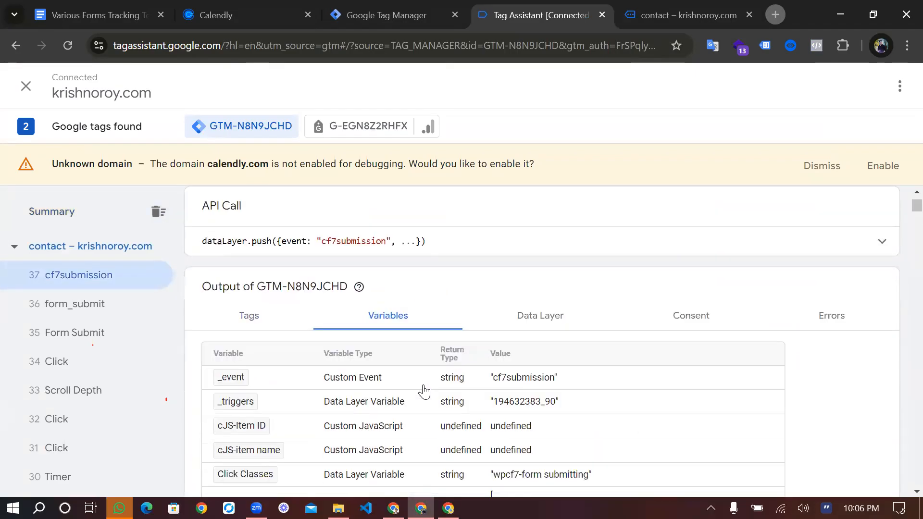
scroll(423, 392, down, 3)
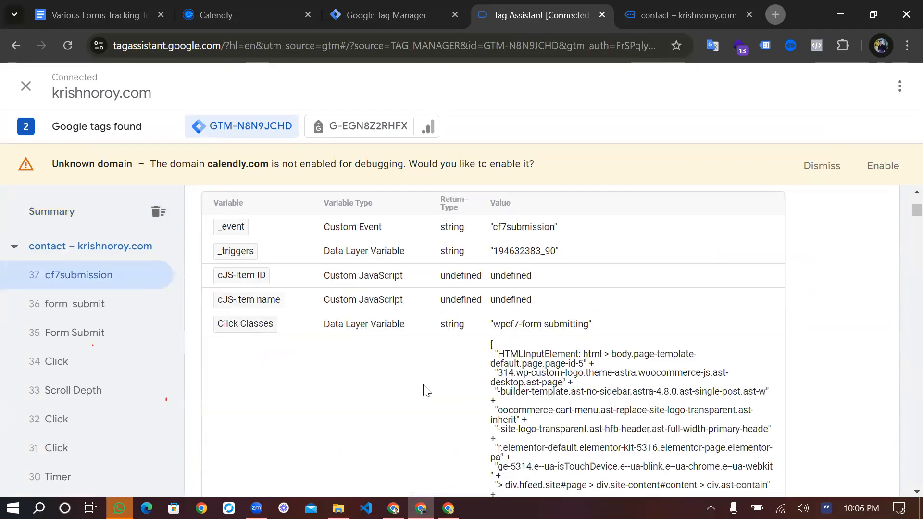
scroll(424, 392, down, 1)
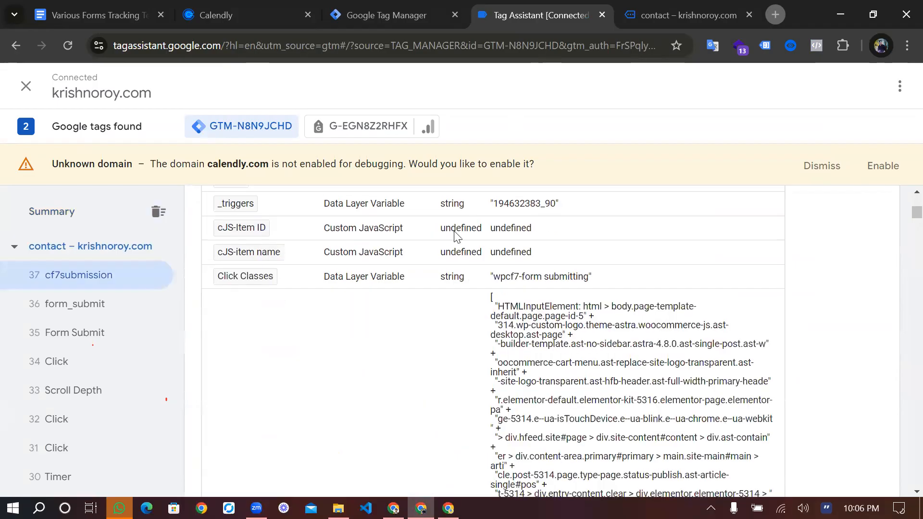
scroll(428, 331, up, 2)
scroll(428, 331, down, 8)
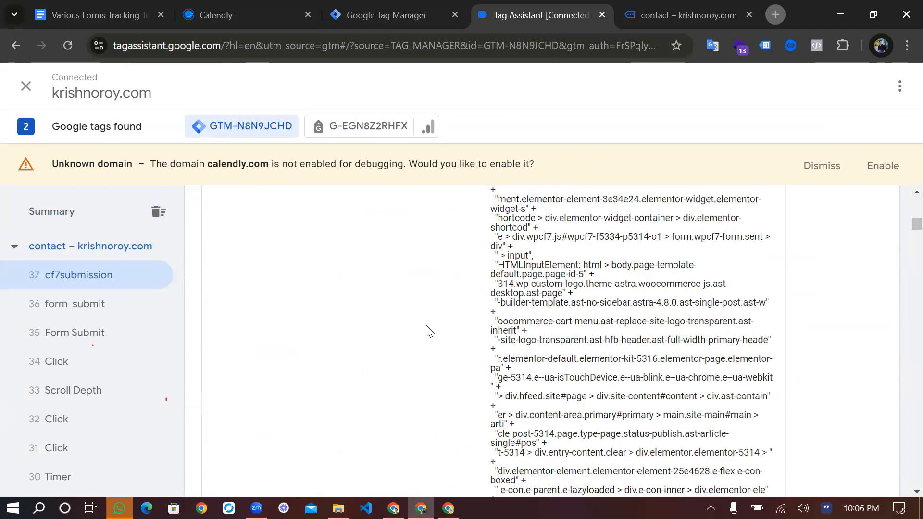
scroll(429, 332, down, 5)
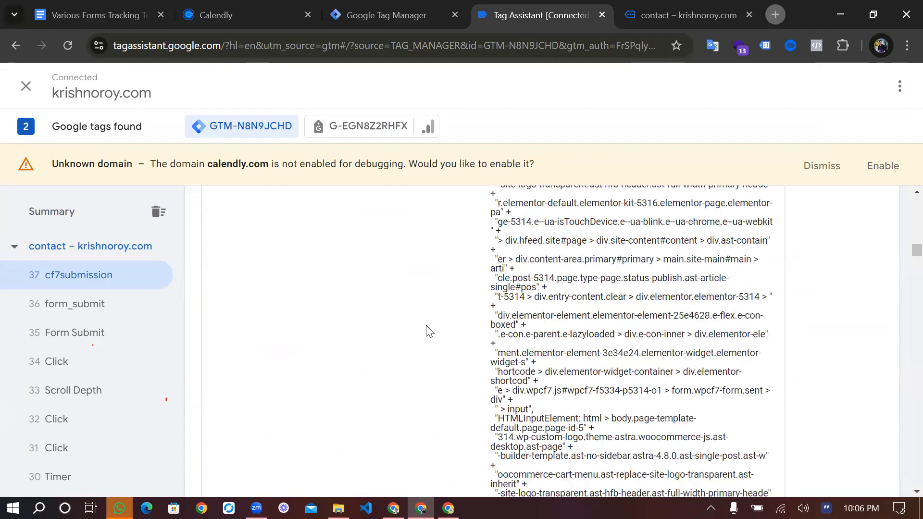
scroll(429, 331, down, 5)
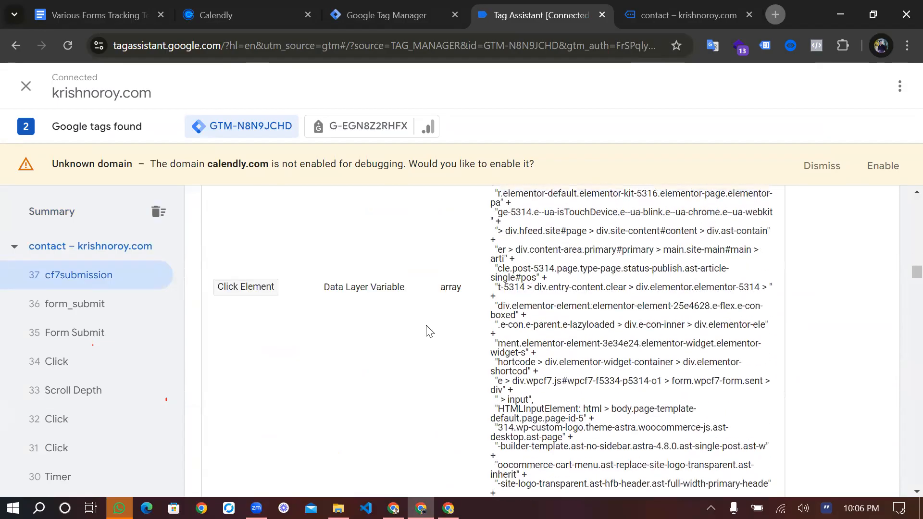
scroll(429, 332, down, 5)
scroll(278, 439, down, 3)
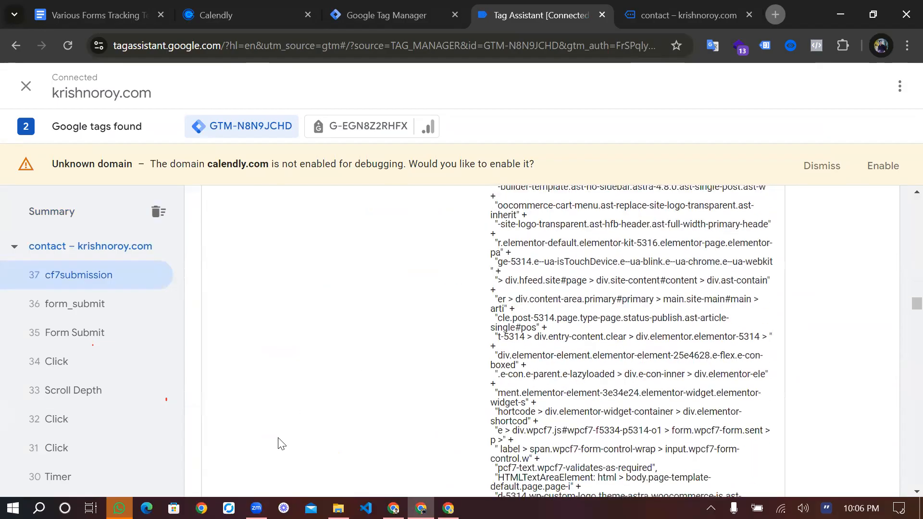
scroll(239, 415, down, 5)
scroll(238, 414, up, 3)
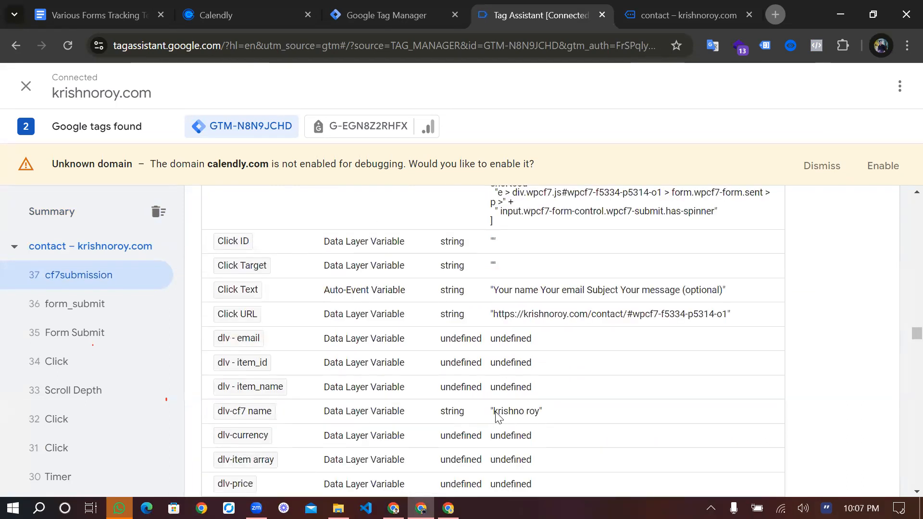
drag(494, 416, 539, 420)
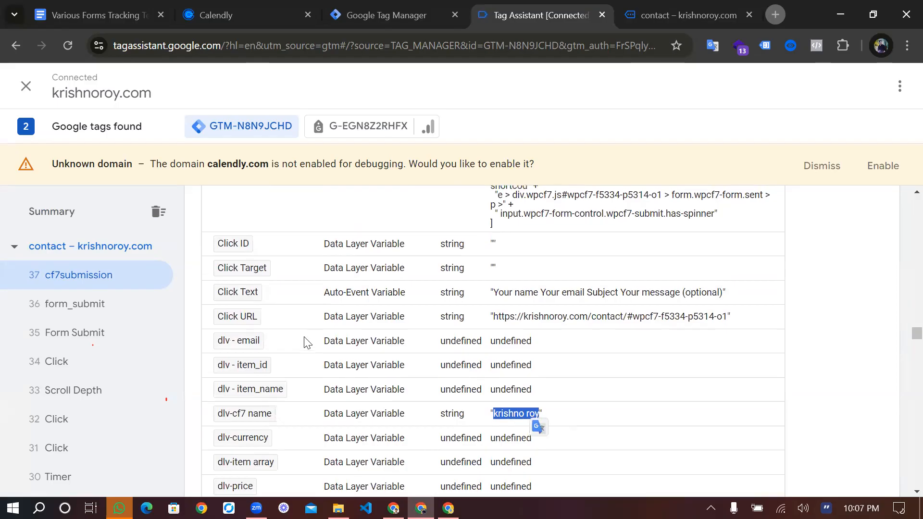
Inspect the fired GA4-CF7 tag's details for the name parameter's value, and close the details
scroll(308, 343, up, 5)
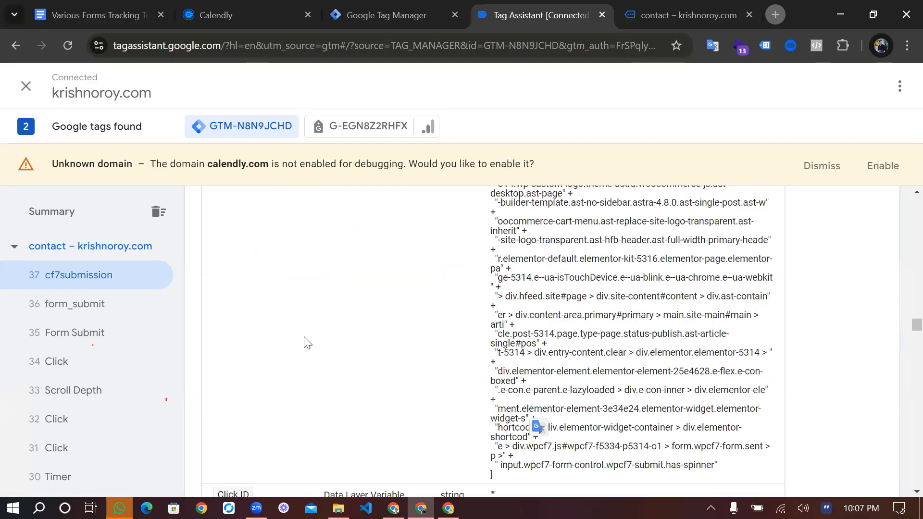
scroll(308, 342, up, 15)
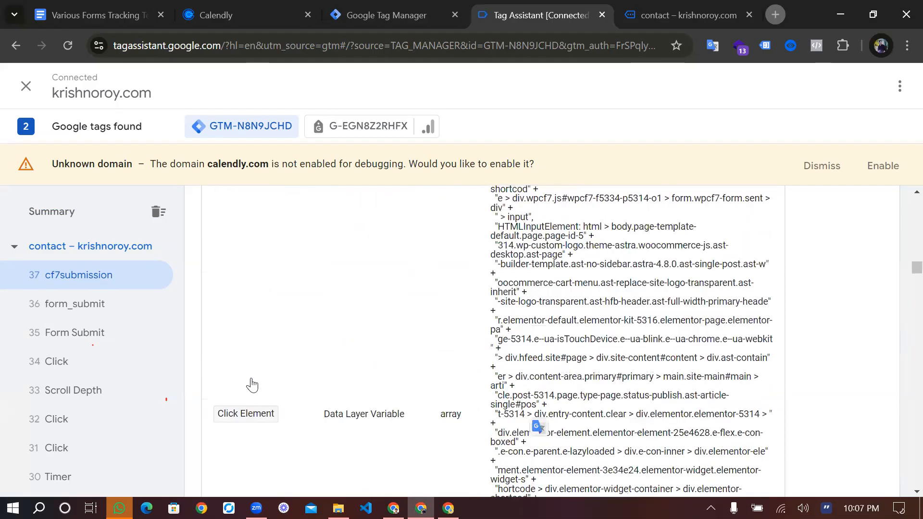
click(211, 379)
scroll(260, 394, down, 1)
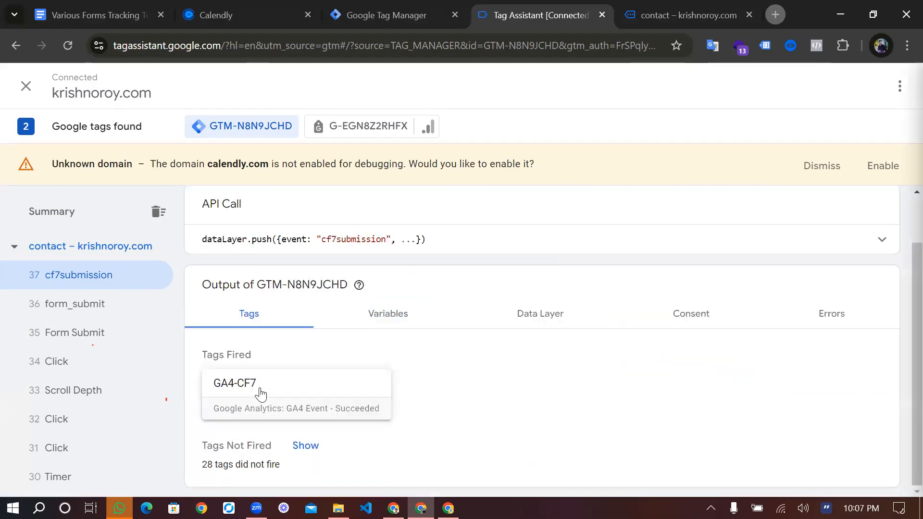
click(260, 395)
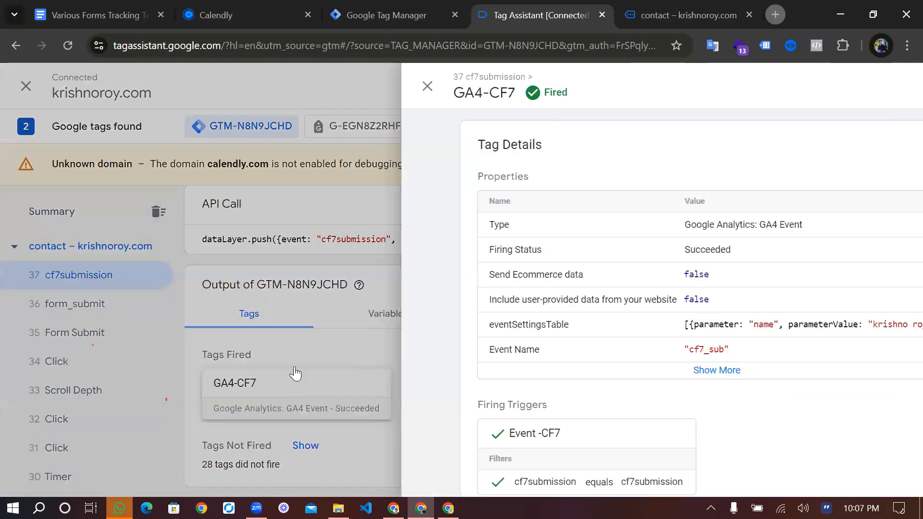
scroll(454, 280, down, 1)
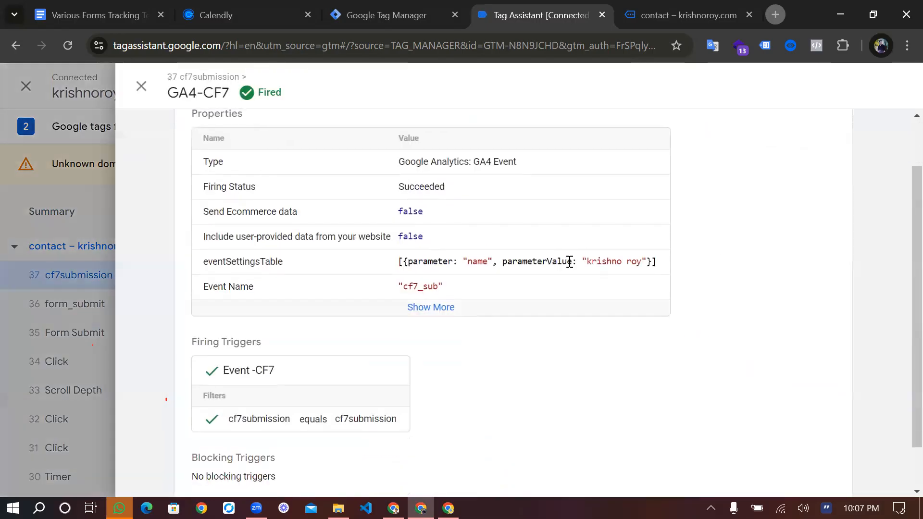
drag(587, 261, 644, 263)
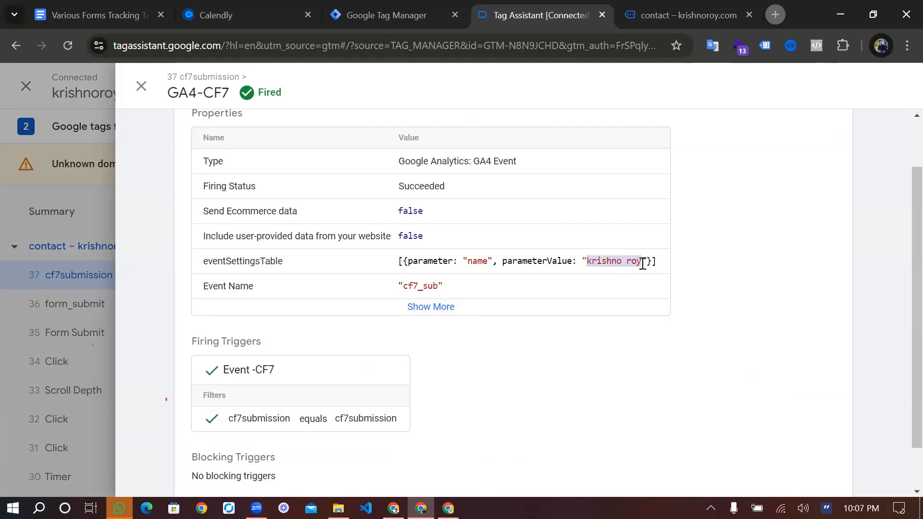
click(588, 263)
drag(588, 262, 641, 263)
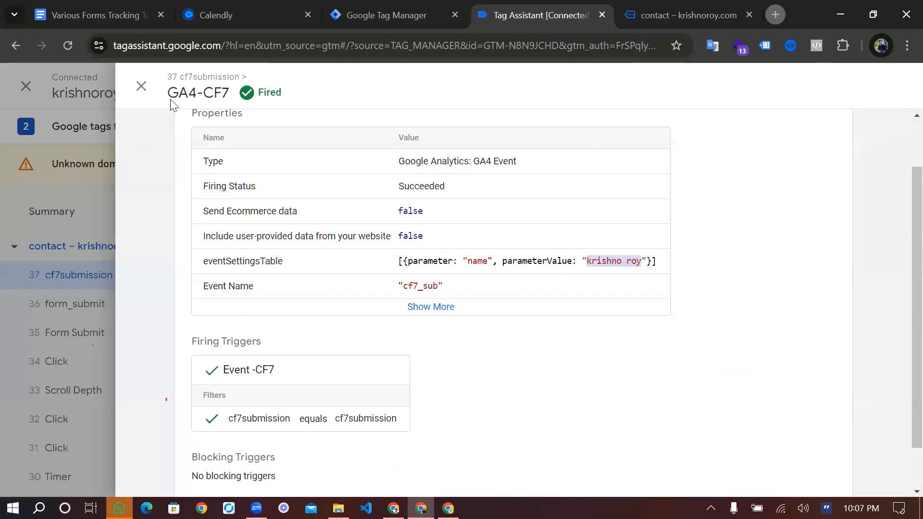
click(138, 82)
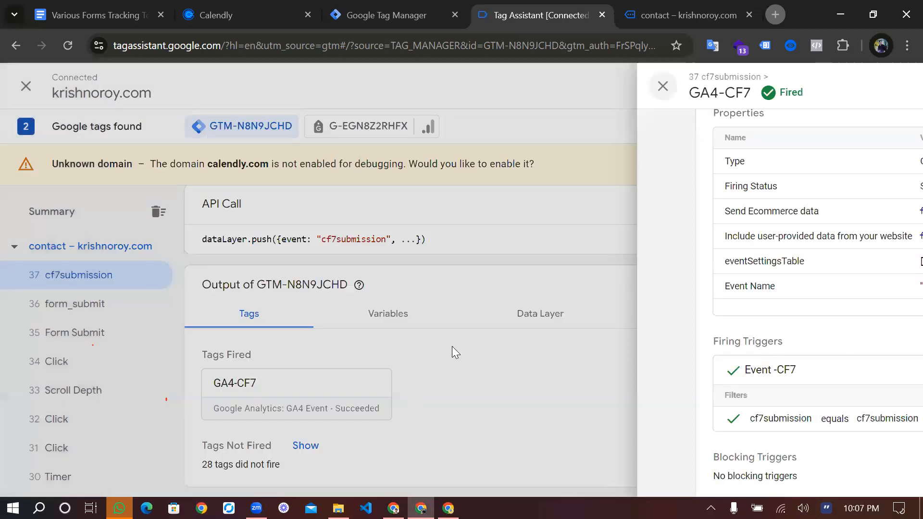
Reopen the cf7submission event's variables and examine the values of cJS-item name and cJS-Item ID
click(503, 296)
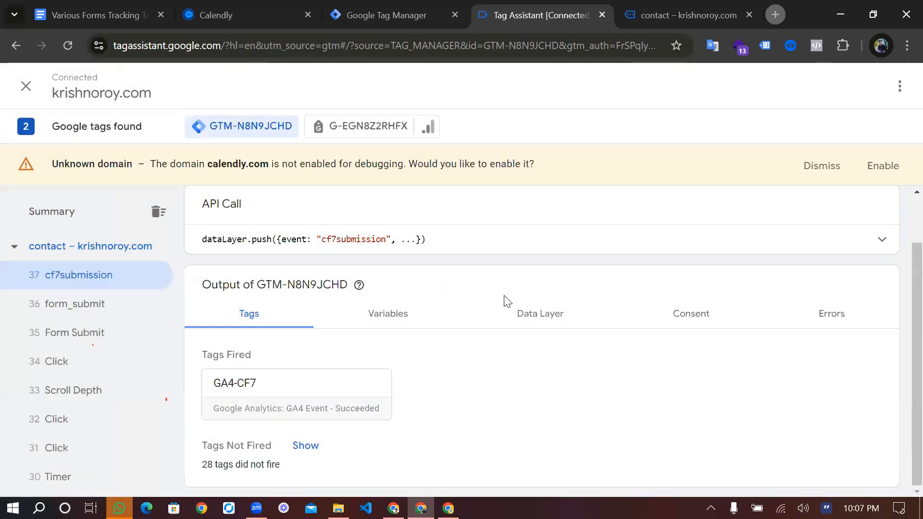
click(528, 321)
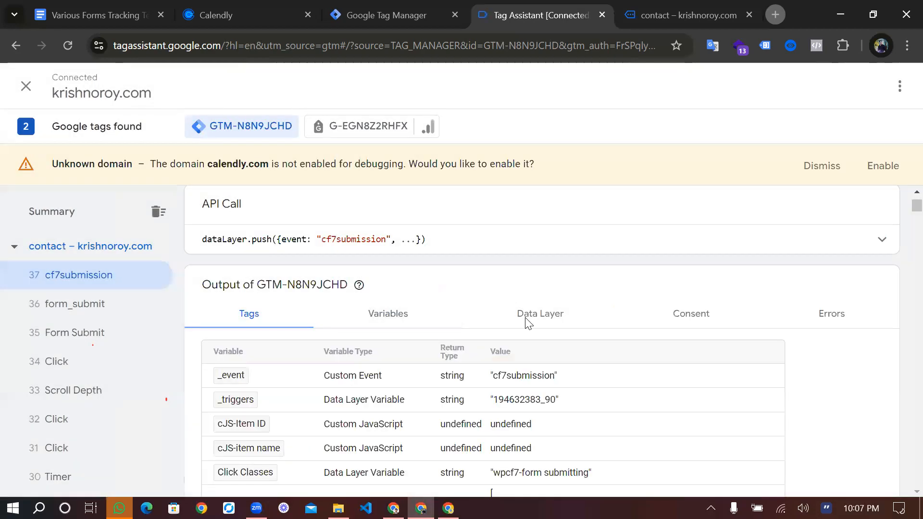
scroll(528, 321, down, 3)
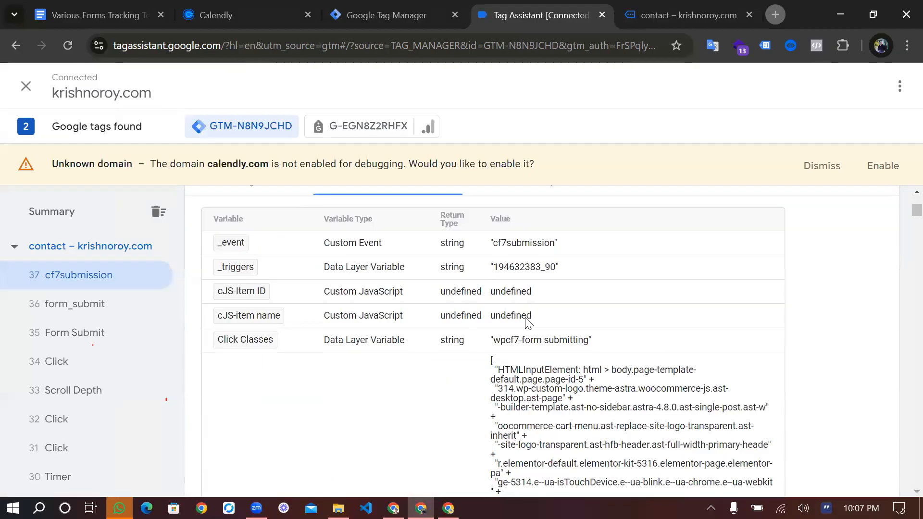
double_click(525, 319)
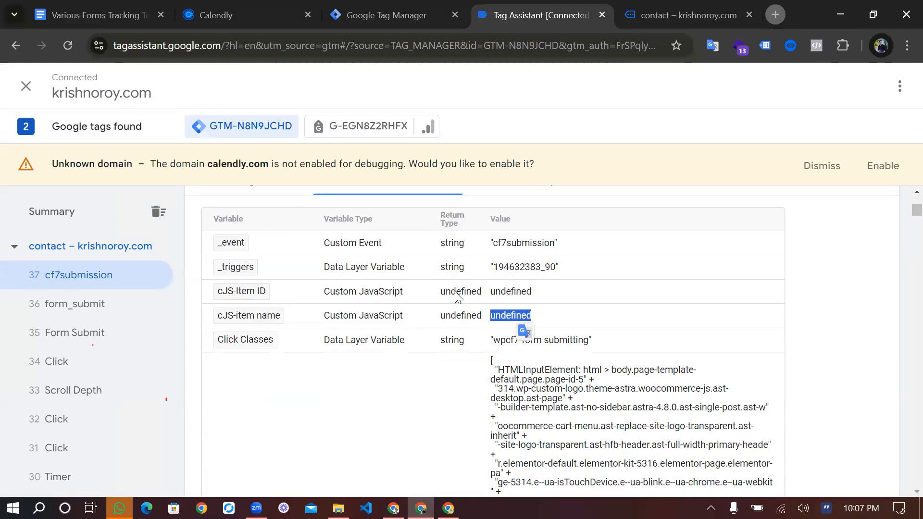
double_click(503, 291)
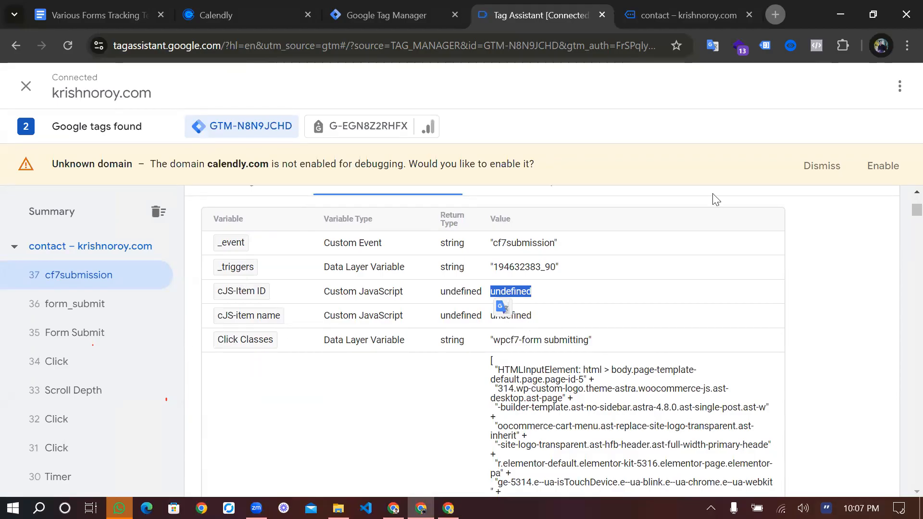
Look through the remaining variable values of the cf7submission event
scroll(691, 345, down, 1)
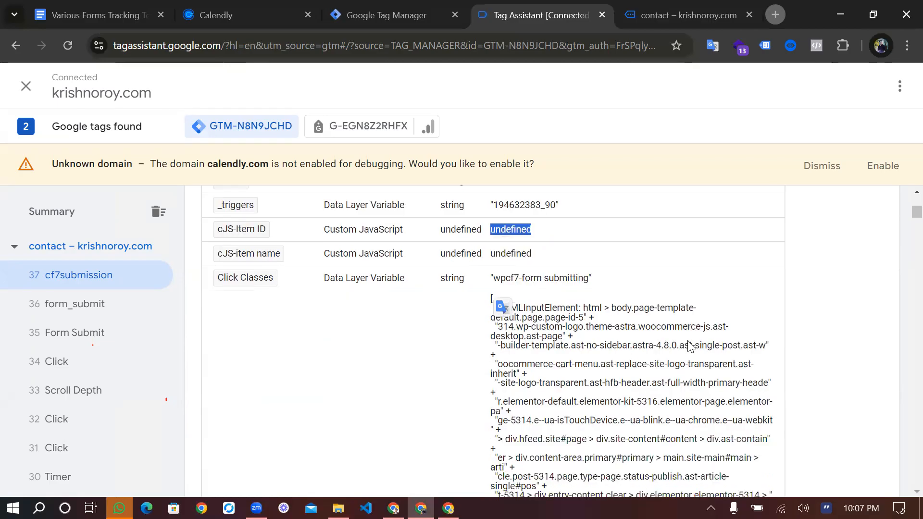
scroll(690, 346, down, 6)
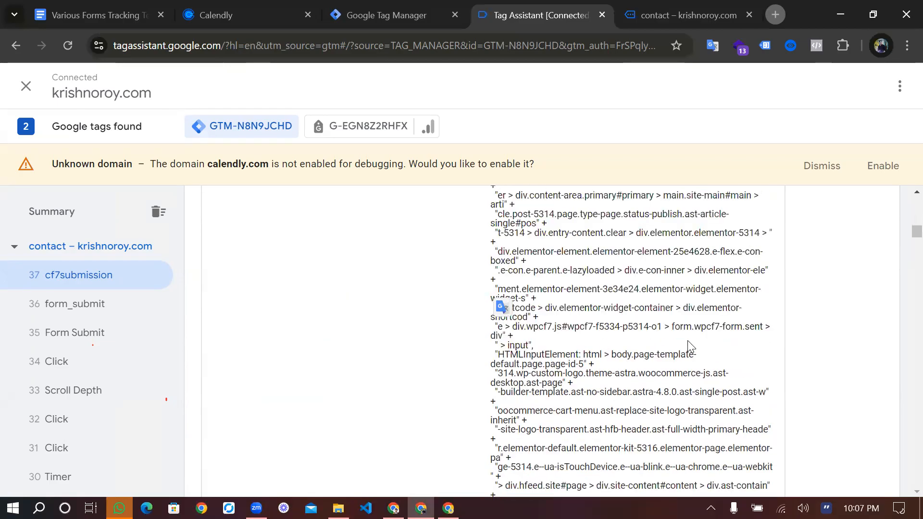
scroll(690, 345, down, 4)
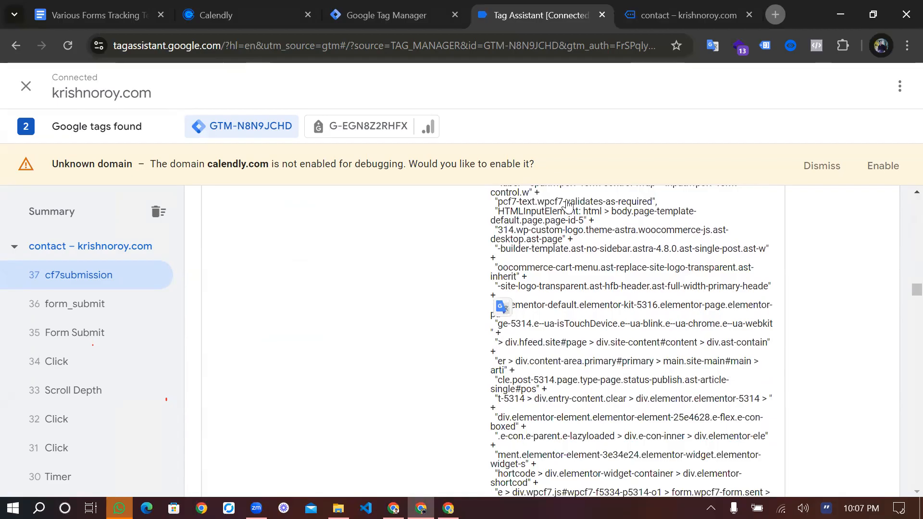
scroll(567, 204, up, 10)
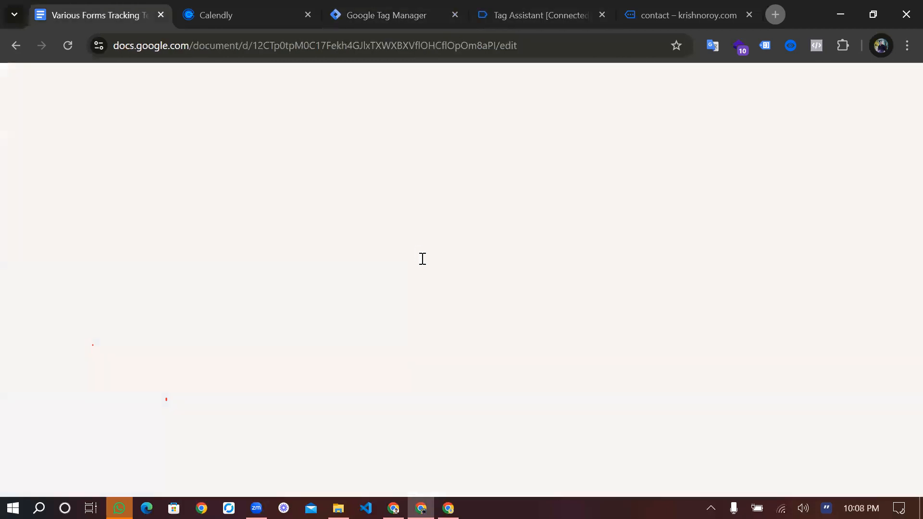
Switch to the Various Forms Tracking Techniques document and review the Form Submission Tracking with Page Url section
scroll(423, 258, up, 1)
scroll(539, 257, up, 3)
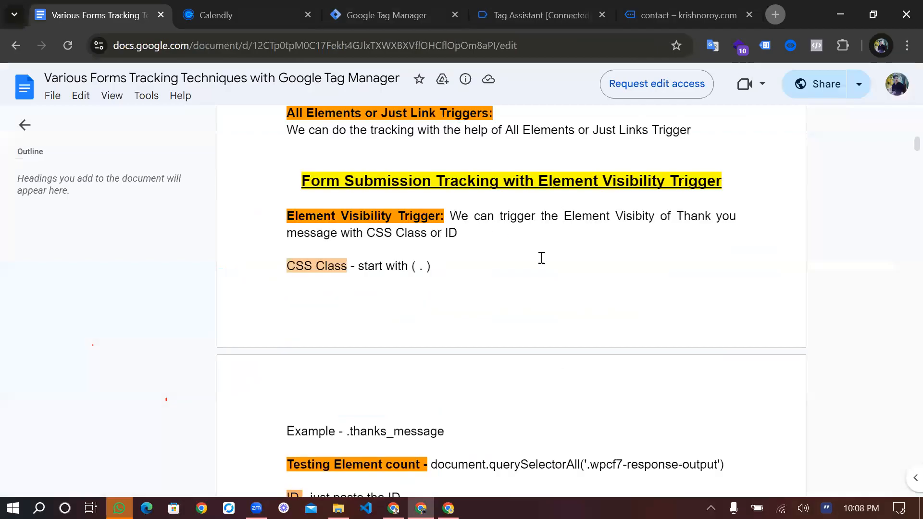
scroll(577, 268, up, 4)
scroll(479, 252, up, 3)
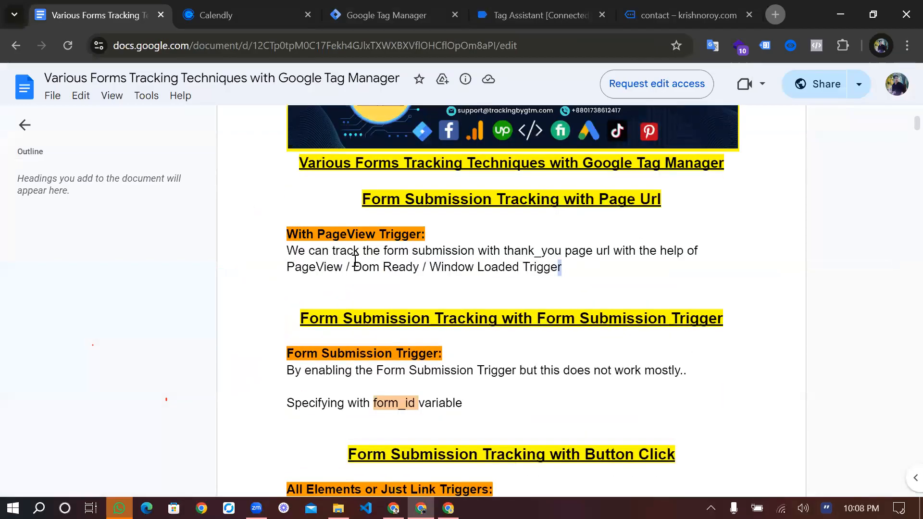
mouse_move(354, 261)
mouse_down()
mouse_move(341, 269)
mouse_move(368, 270)
mouse_up()
click(512, 275)
scroll(541, 247, down, 2)
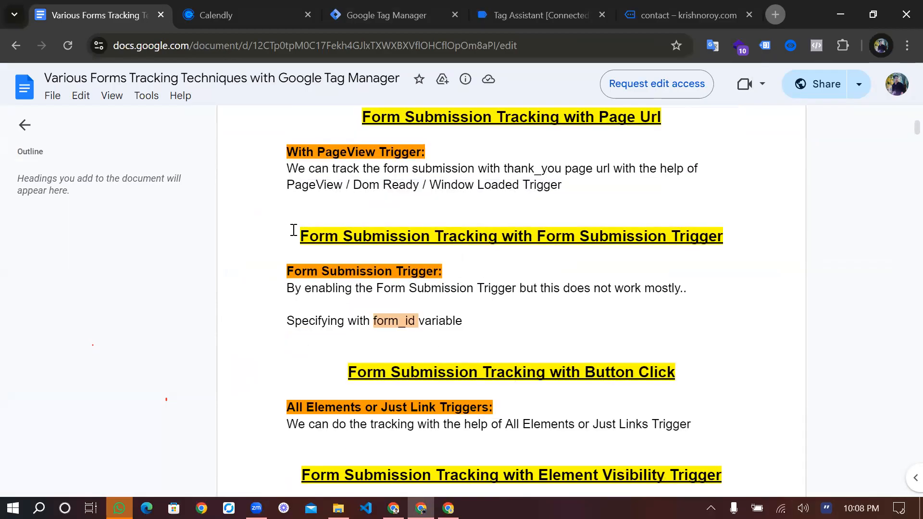
Compare the document's Form Submission Trigger section with its PageView Trigger explanation
drag(300, 236, 544, 245)
scroll(533, 323, down, 2)
click(544, 245)
scroll(544, 245, up, 3)
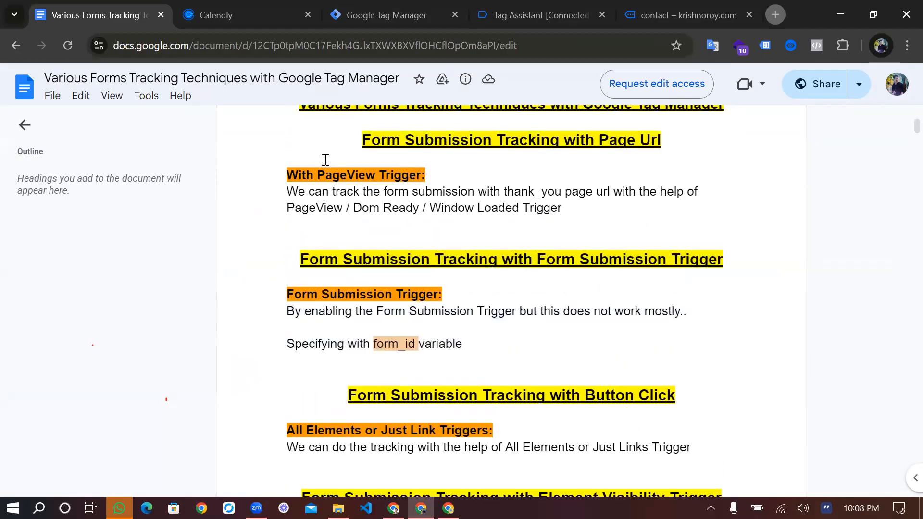
drag(563, 209, 325, 161)
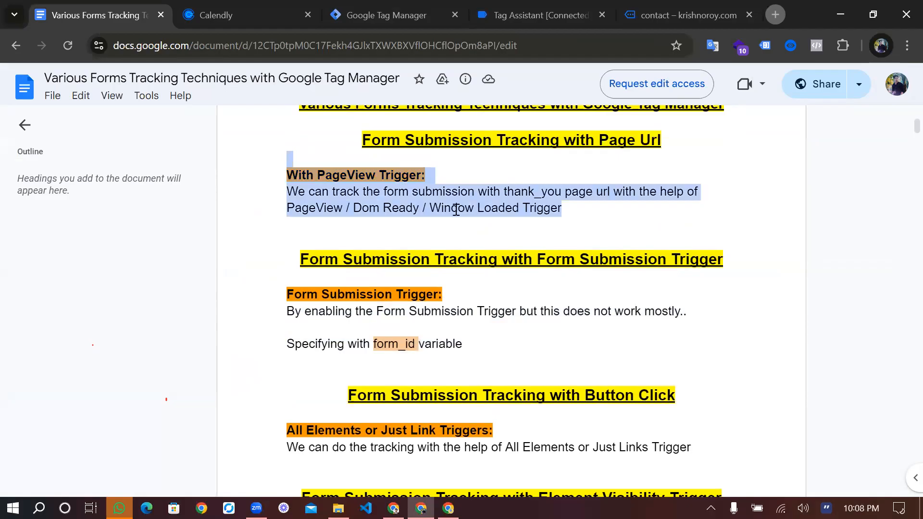
click(485, 225)
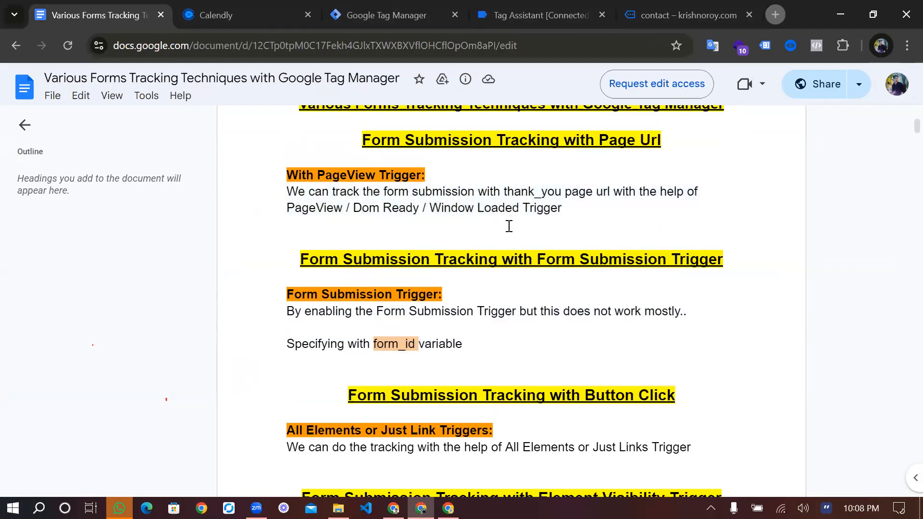
scroll(509, 226, down, 4)
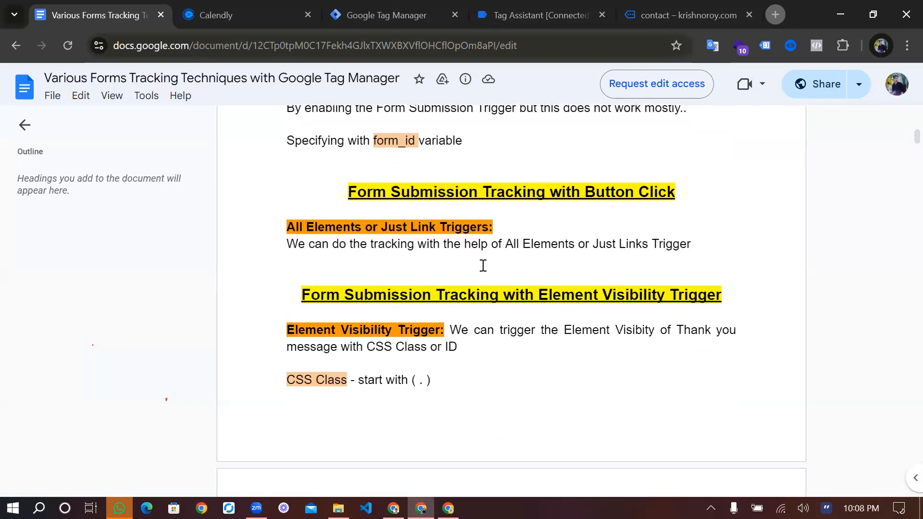
scroll(406, 111, up, 3)
Switch to the store's contact page, open the Juice category page, and return to Tag Assistant
key(ctrl+shift+Tab)
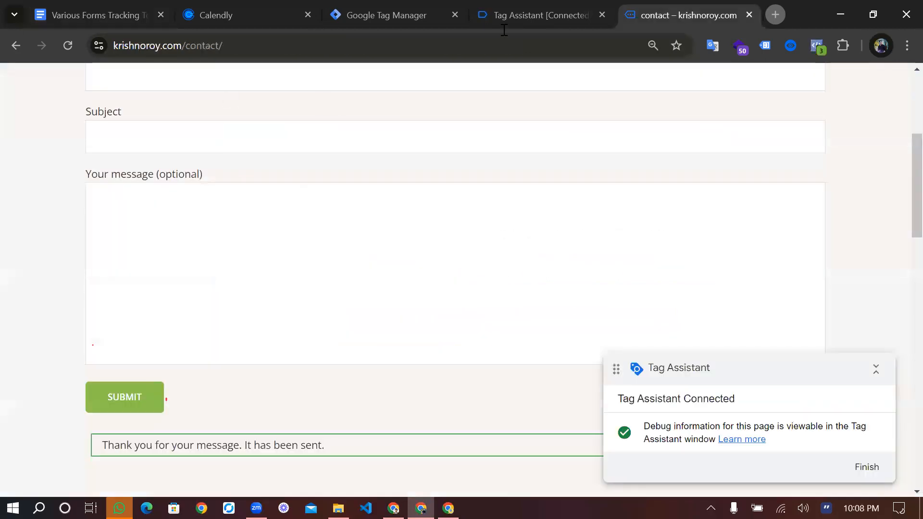
scroll(305, 103, up, 5)
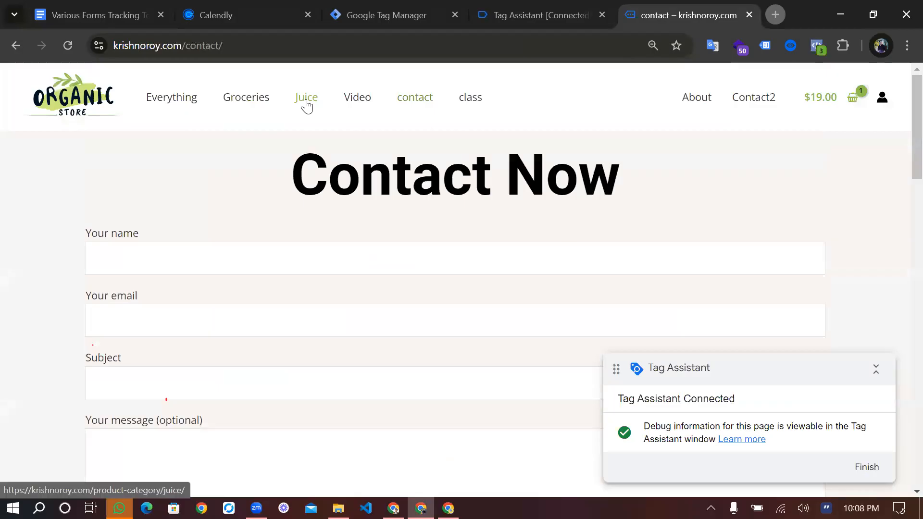
click(306, 102)
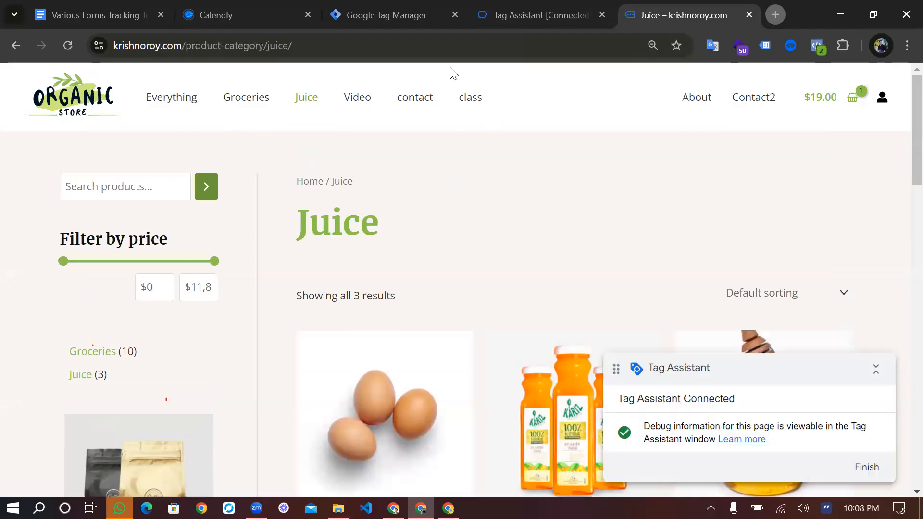
key(ctrl+shift+Tab)
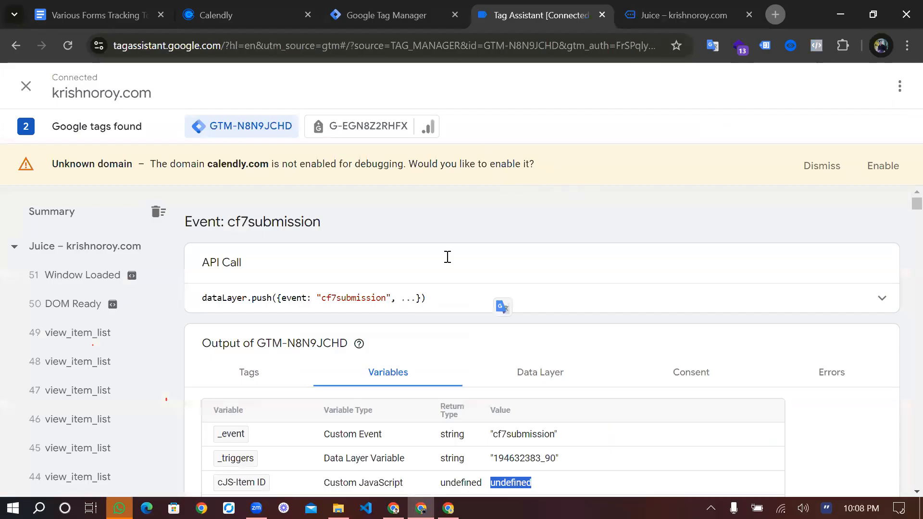
Return to the forms tracking document and review the Button Click and Element Visibility Trigger sections
key(ctrl+shift+Tab)
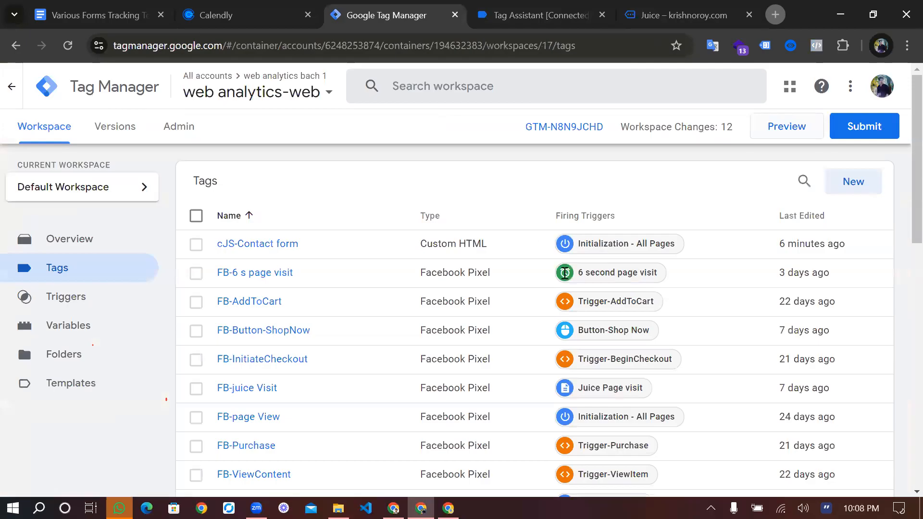
key(ctrl+1)
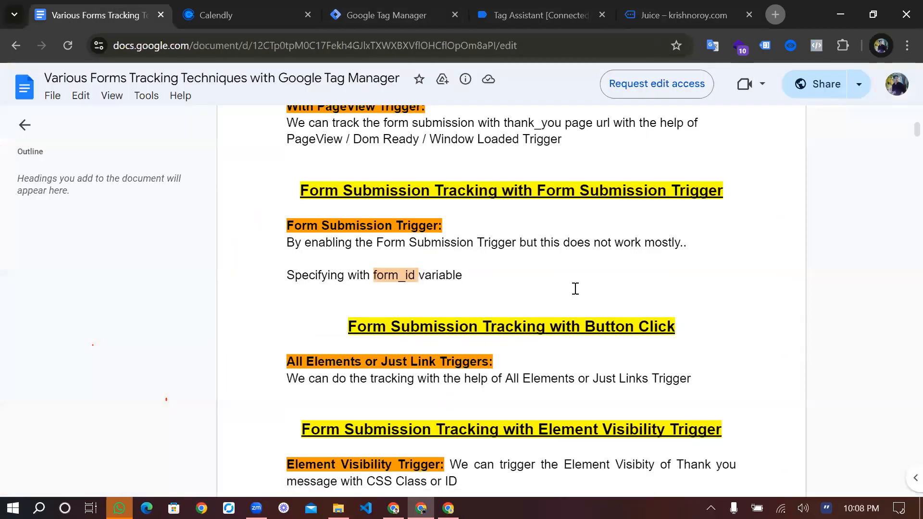
scroll(576, 288, down, 2)
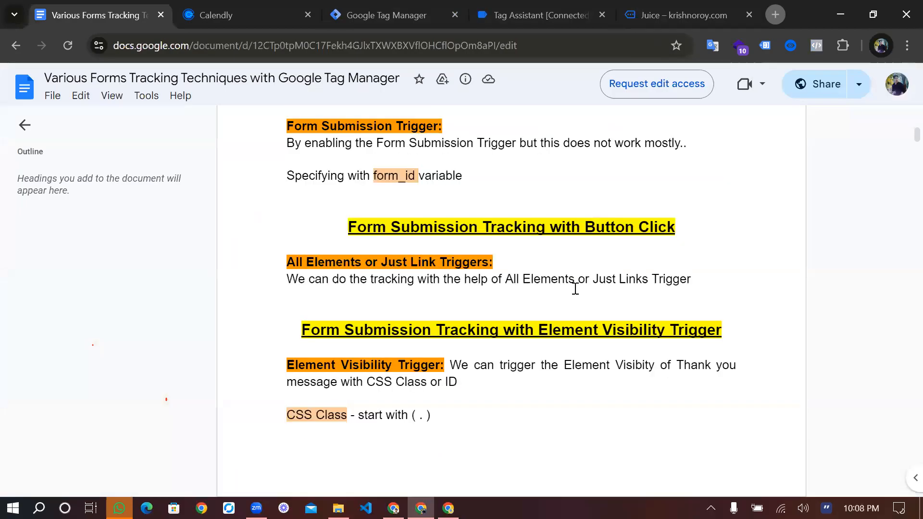
scroll(557, 286, down, 1)
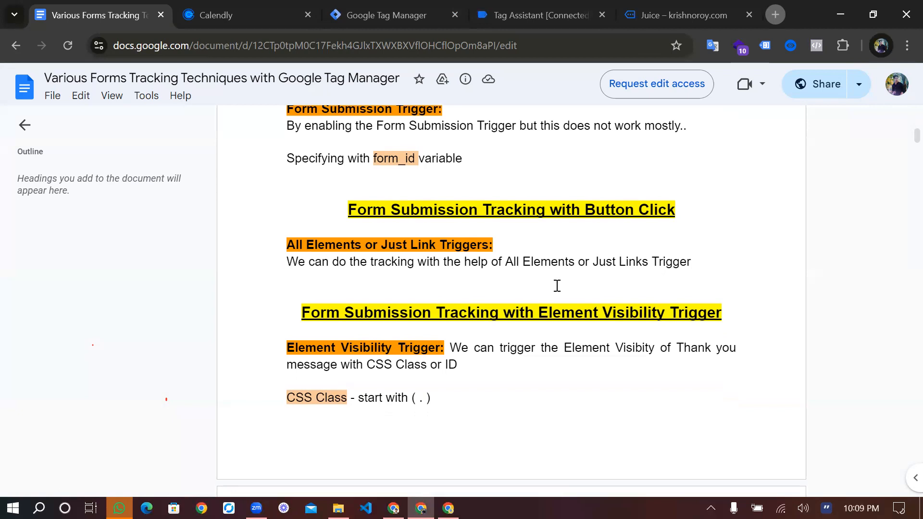
scroll(470, 359, down, 1)
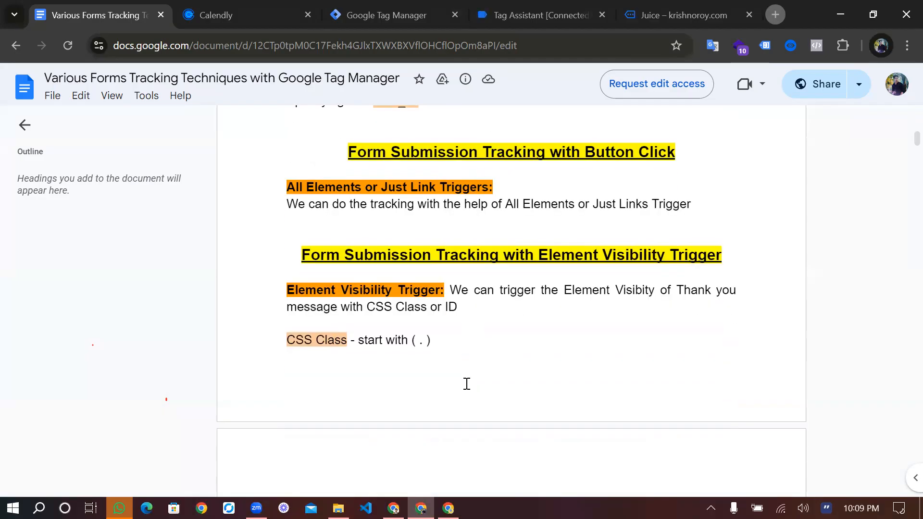
scroll(466, 383, down, 1)
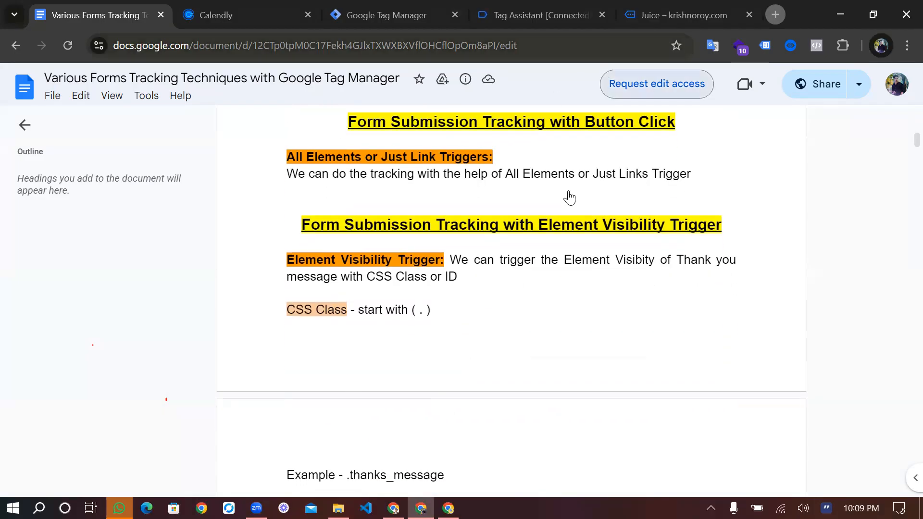
click(673, 2)
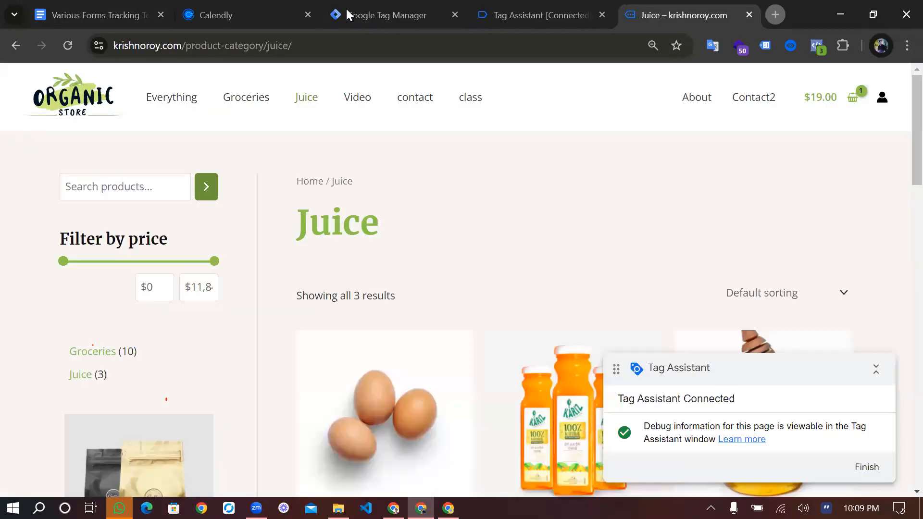
click(423, 15)
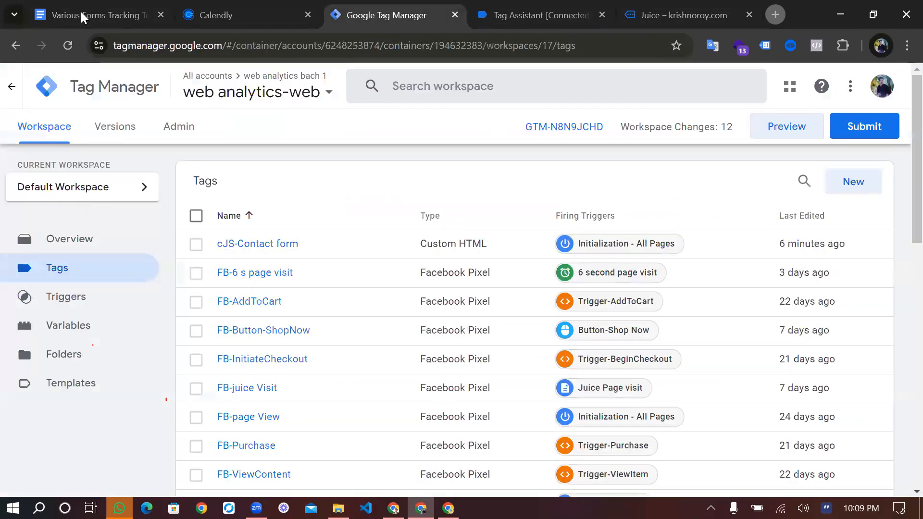
Go back to the document and locate the Contact Form 7 Tracking with GTM section
key(ctrl+1)
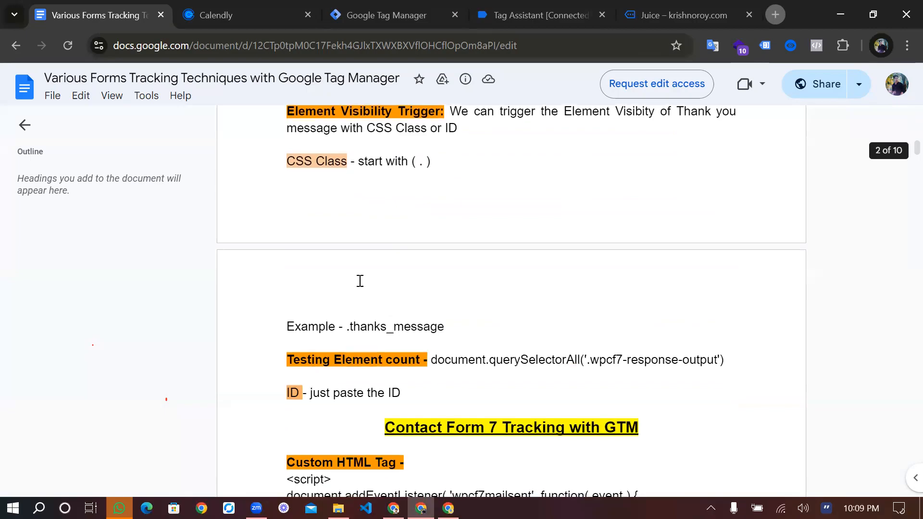
scroll(360, 280, down, 2)
drag(377, 337, 501, 342)
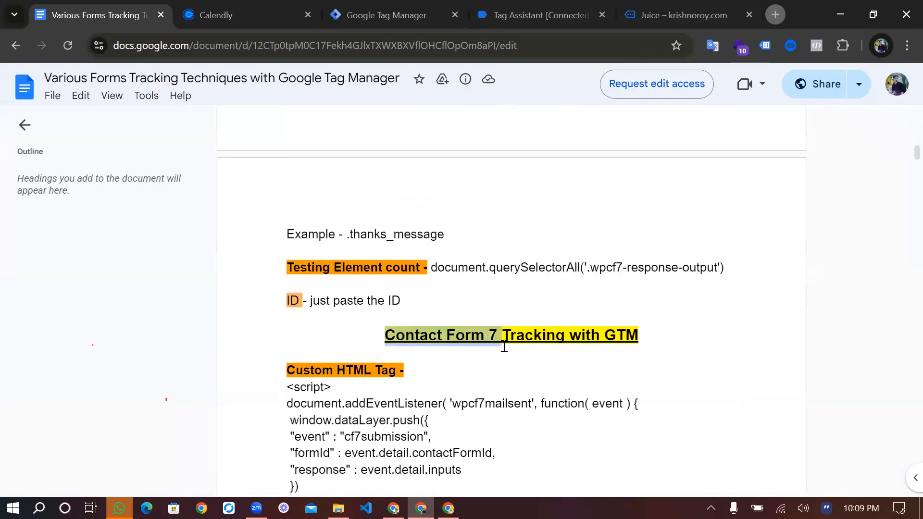
click(556, 244)
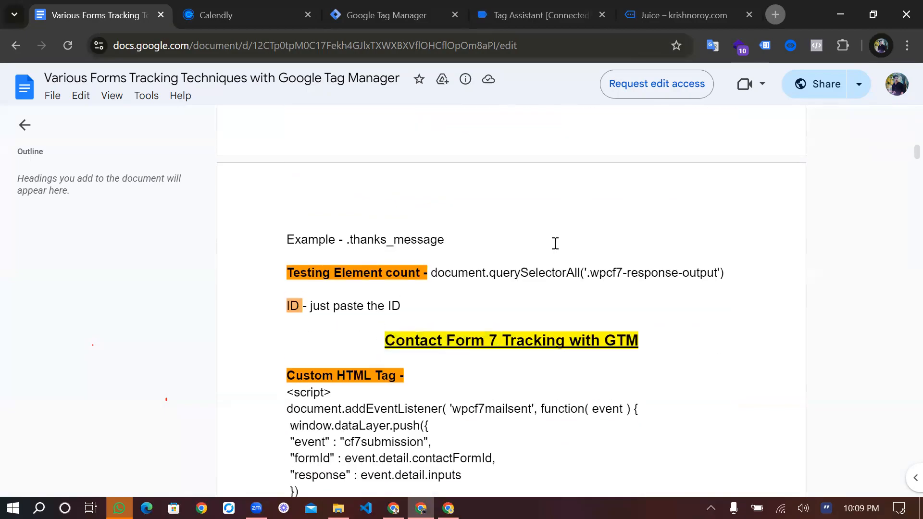
scroll(500, 240, up, 3)
scroll(509, 357, down, 4)
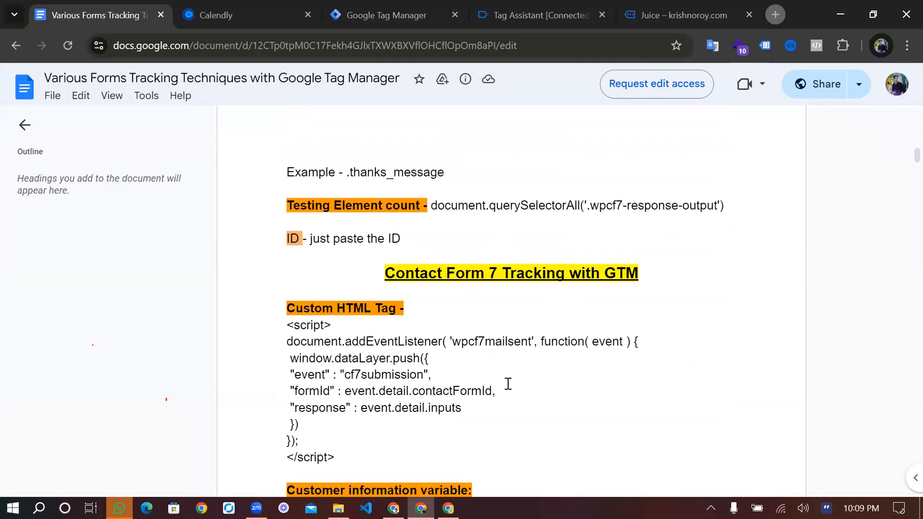
Examine the Calendly Booking software Tracking with GTM section, and return to the Contact Form 7 script
scroll(433, 337, down, 3)
scroll(351, 390, down, 2)
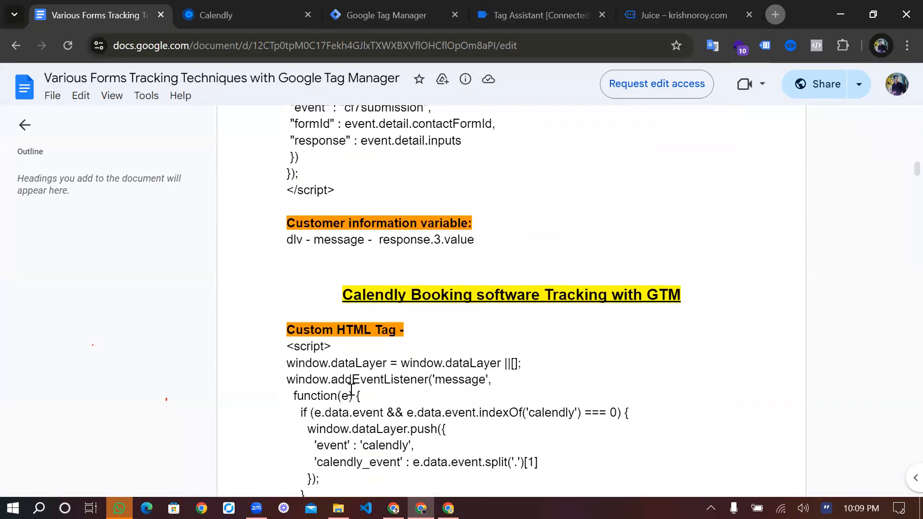
drag(326, 293, 454, 360)
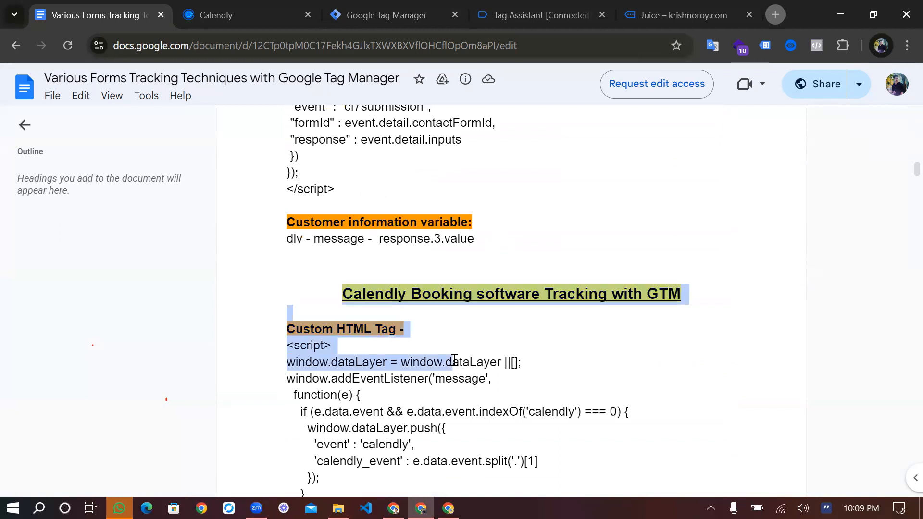
click(526, 247)
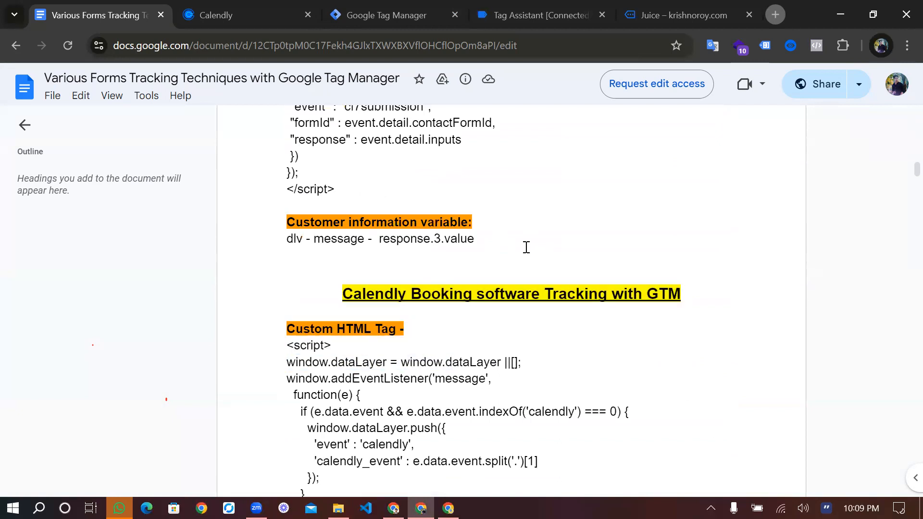
scroll(526, 247, up, 2)
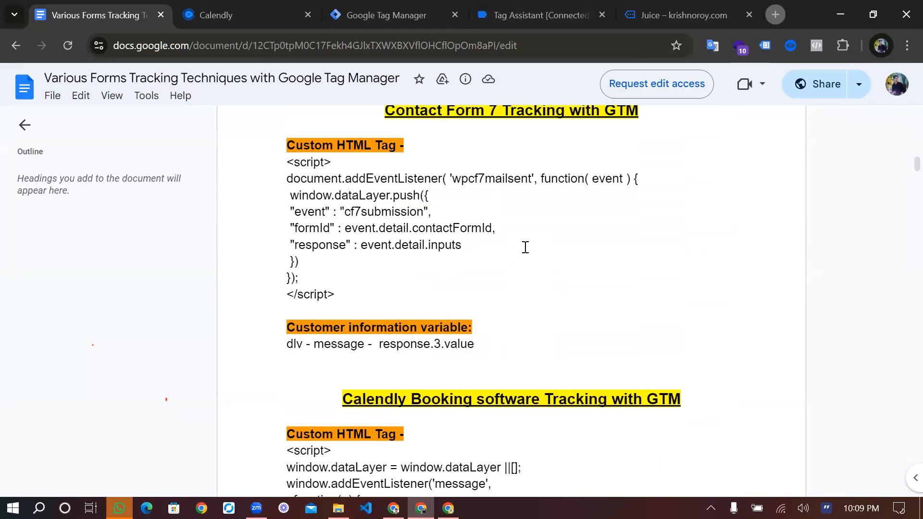
scroll(526, 248, up, 1)
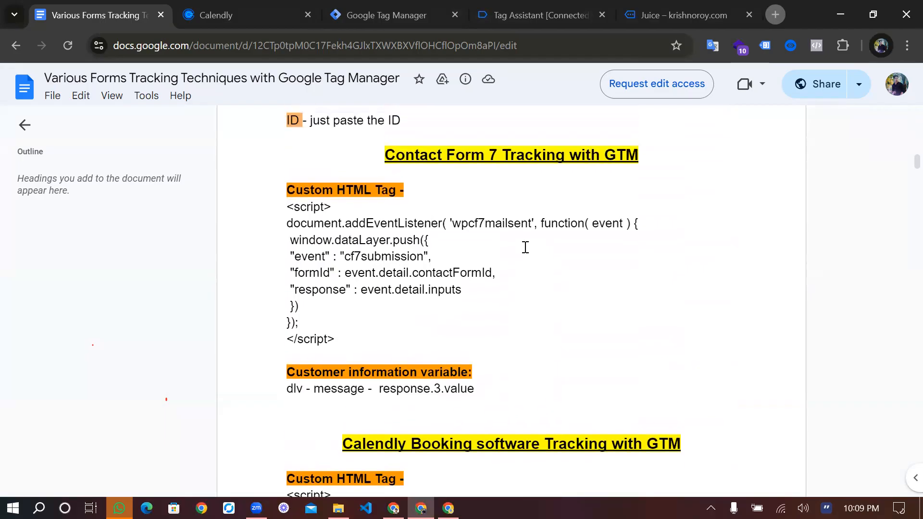